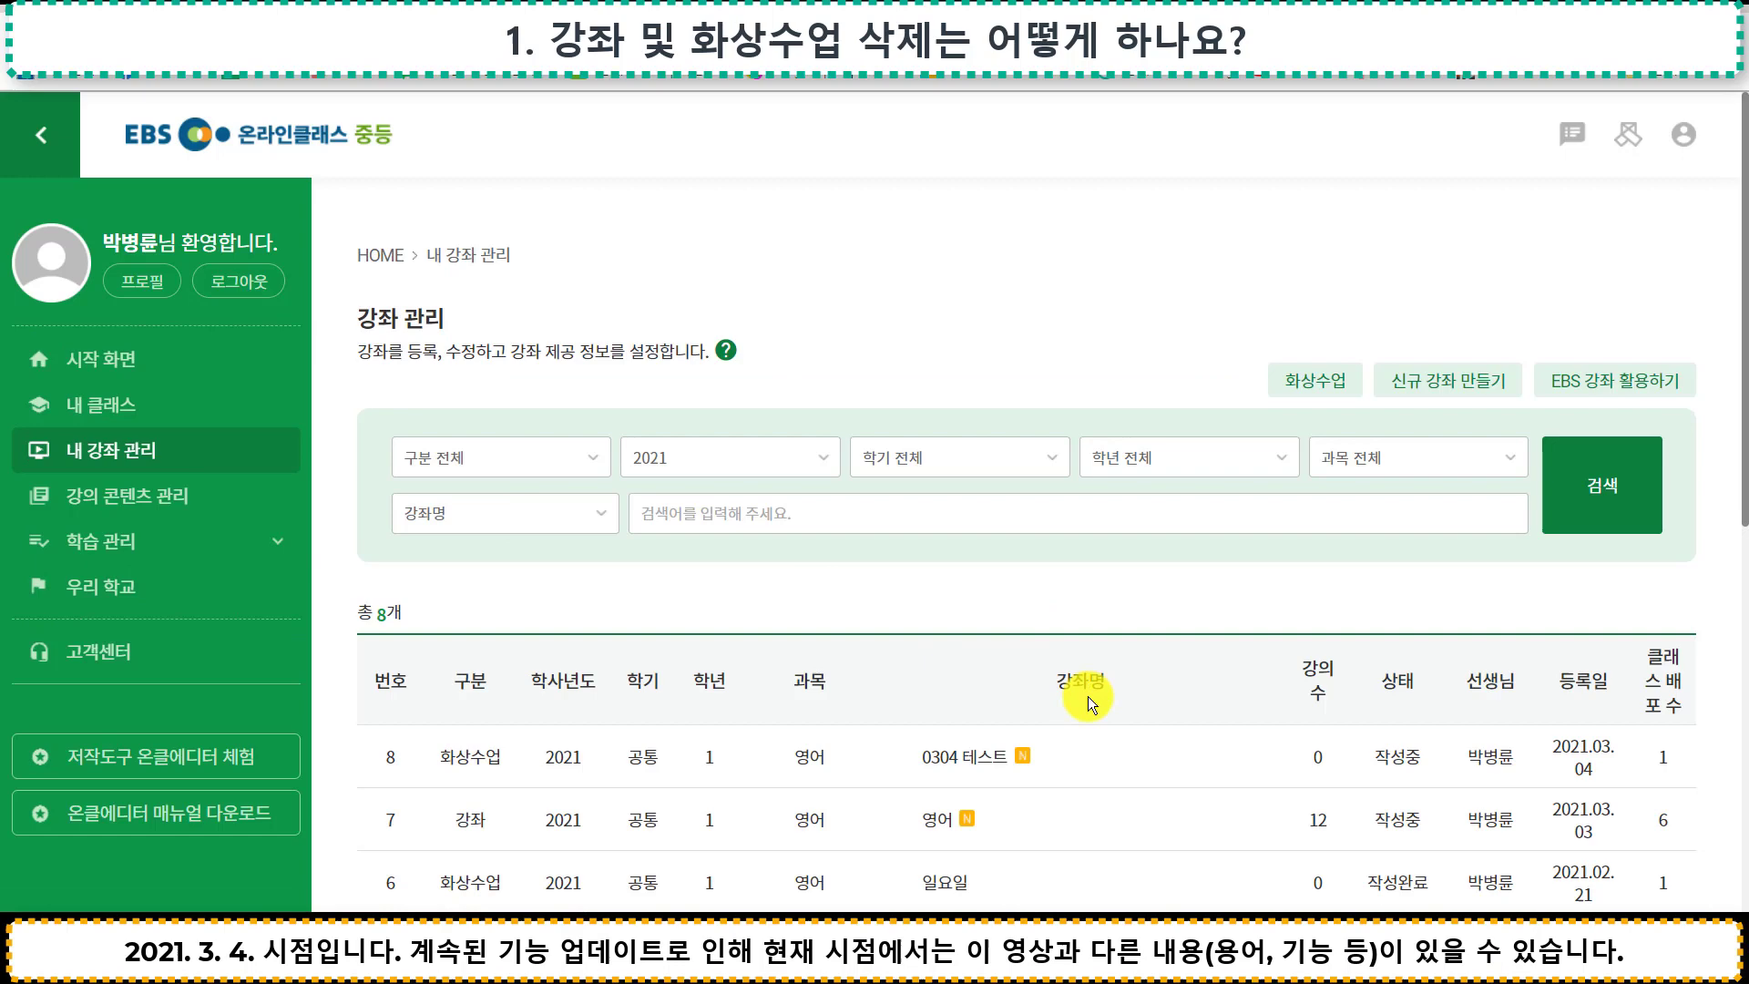
Open the 영어 course and examine its distribution settings, the list of distributed classes and the deletion options
scroll(931, 594, "down", 1)
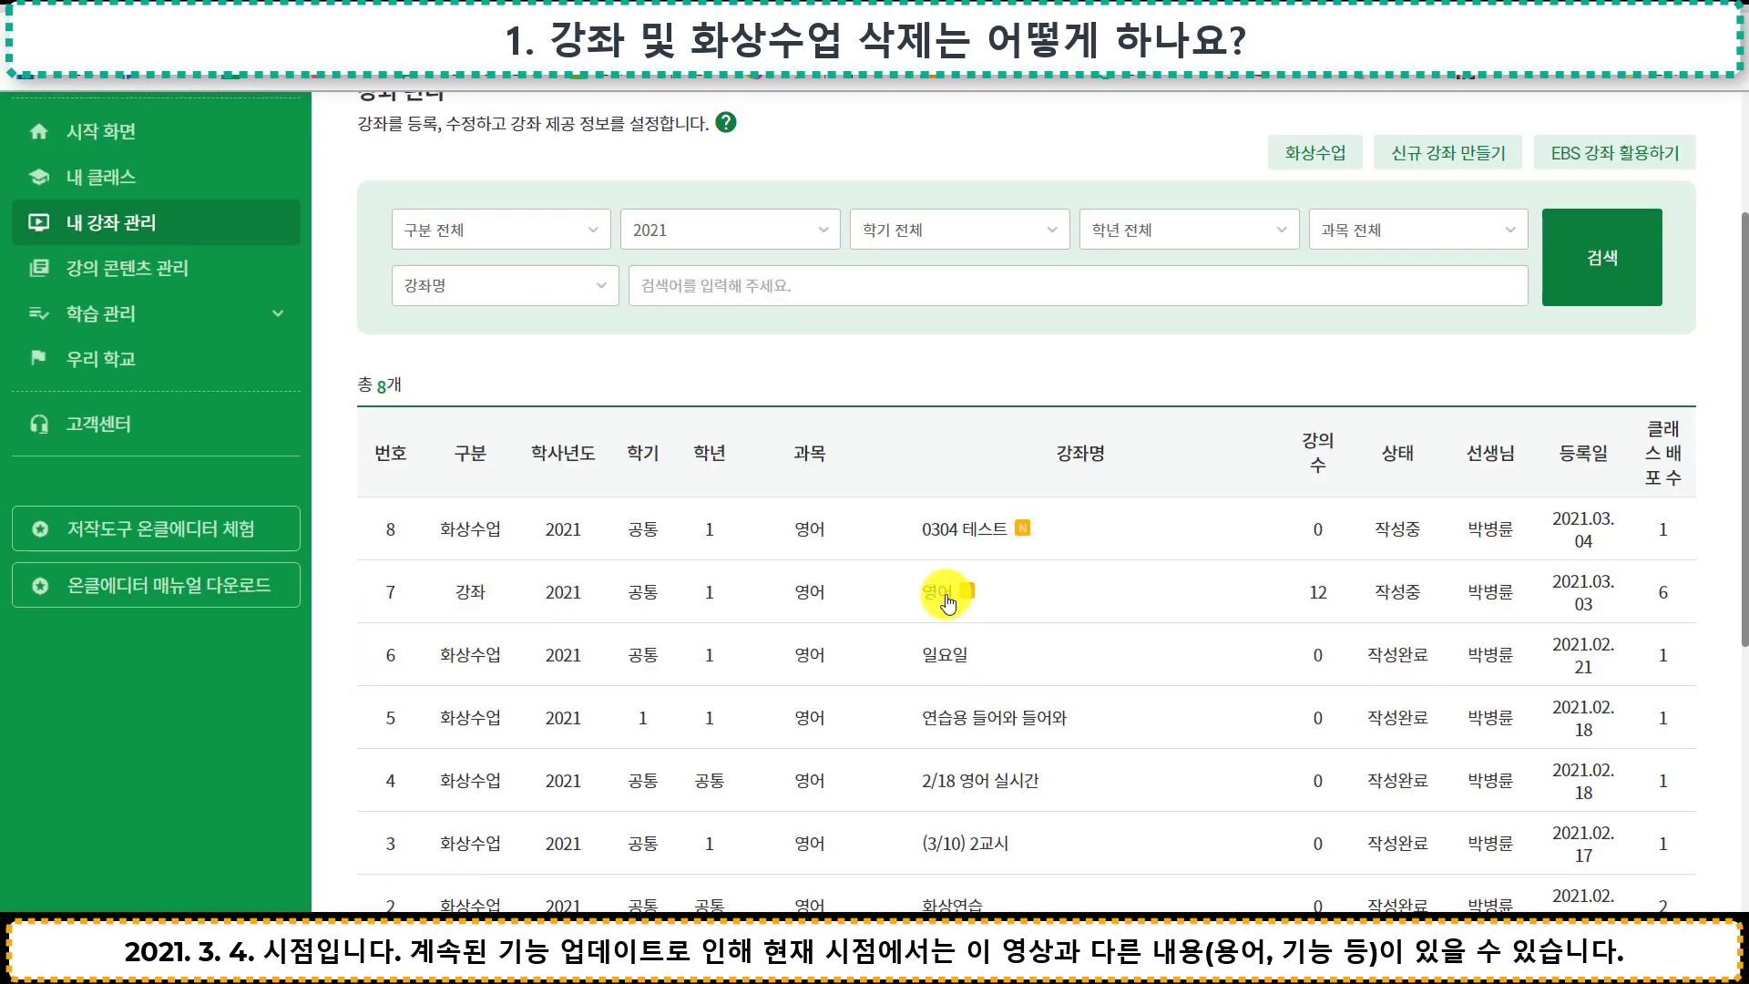
left_click(947, 601)
scroll(1468, 694, "down", 6)
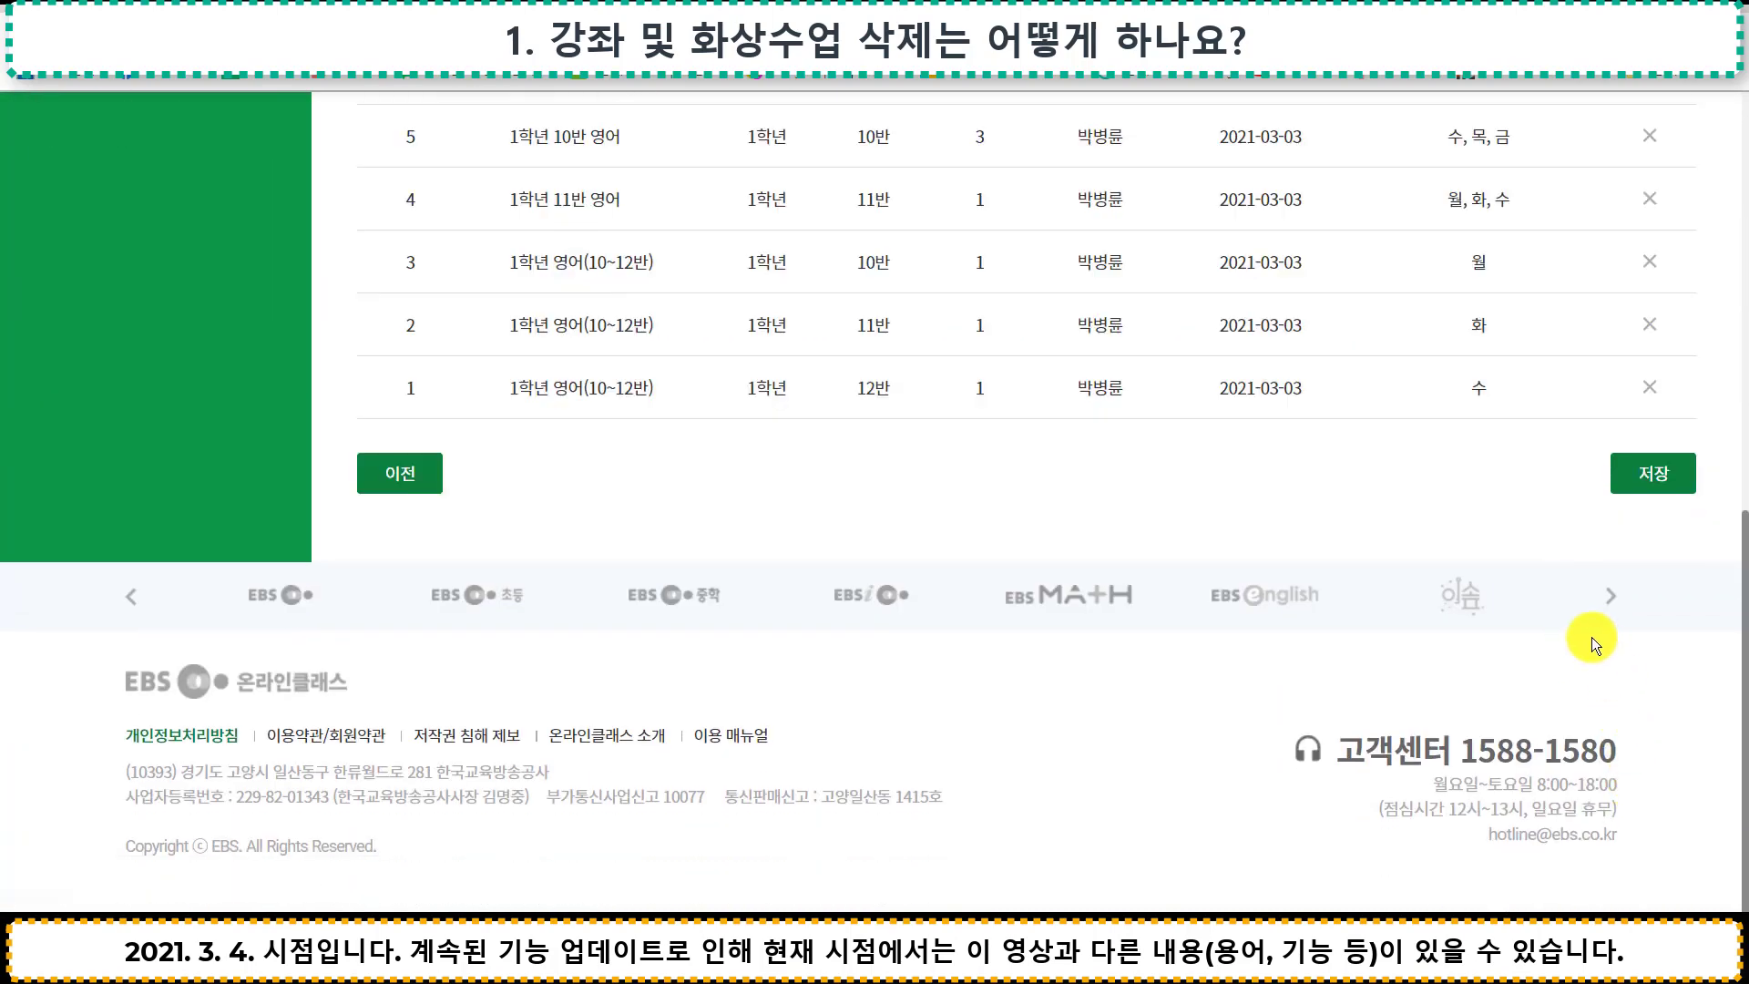
scroll(1179, 490, "up", 5)
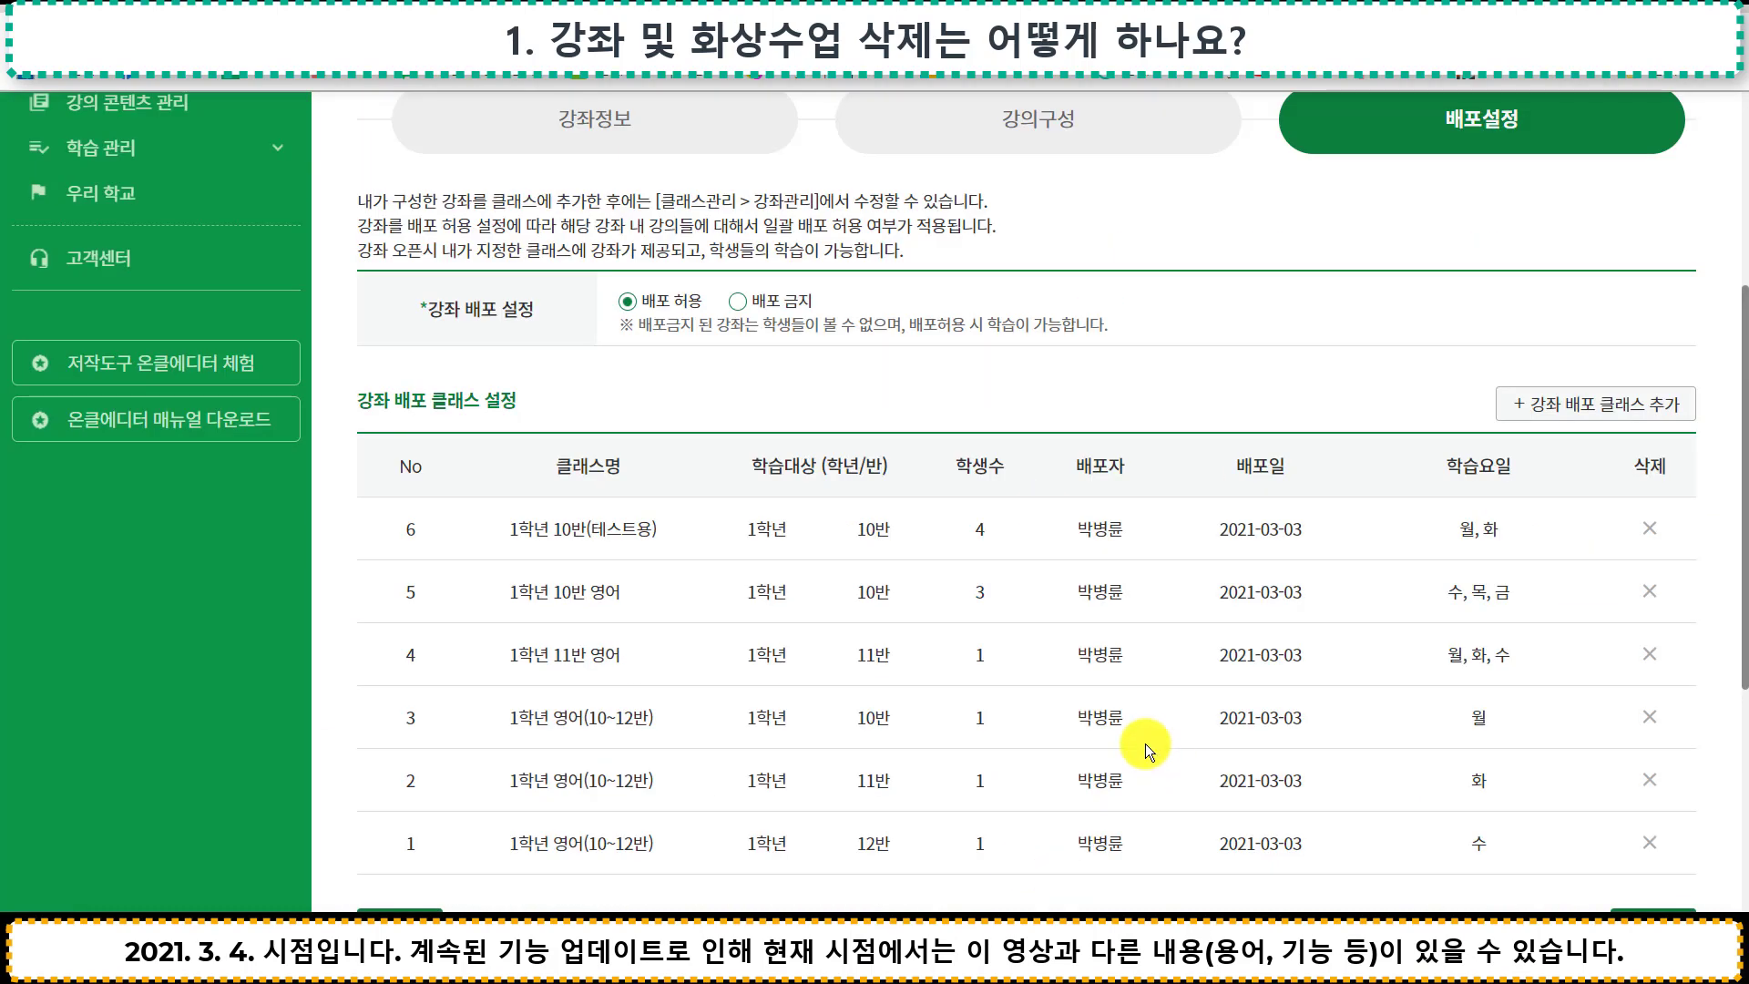
scroll(1415, 560, "down", 1)
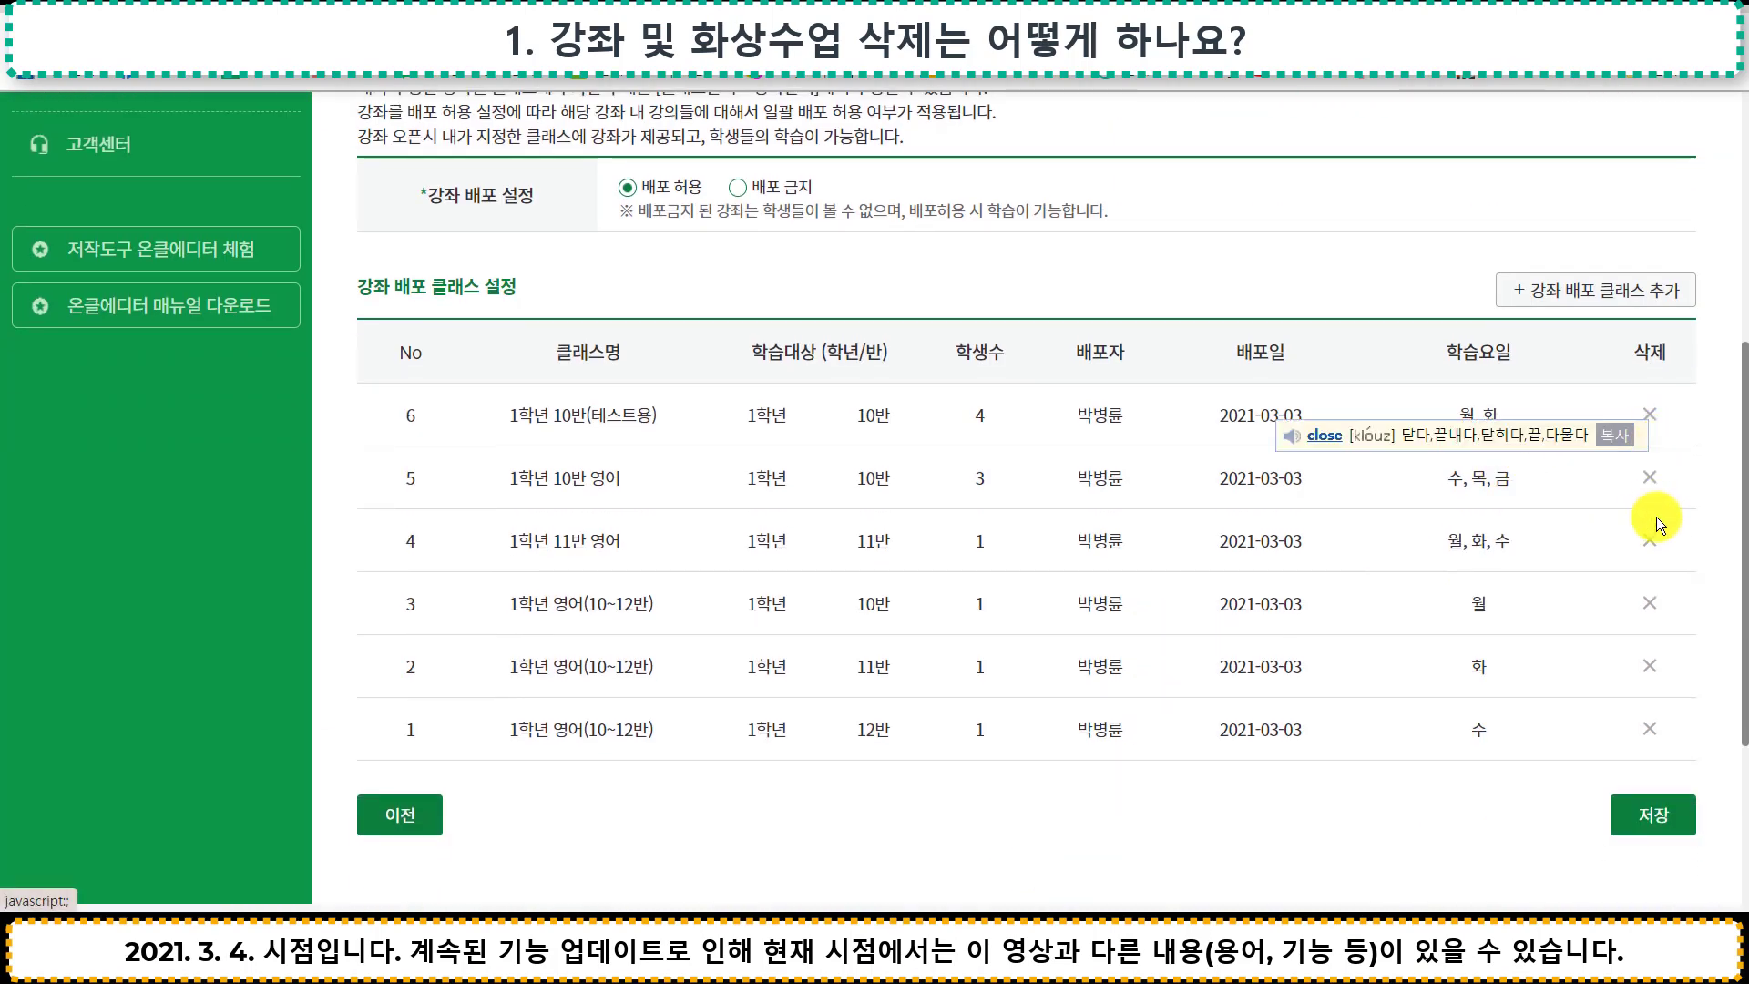
scroll(1635, 330, "up", 3)
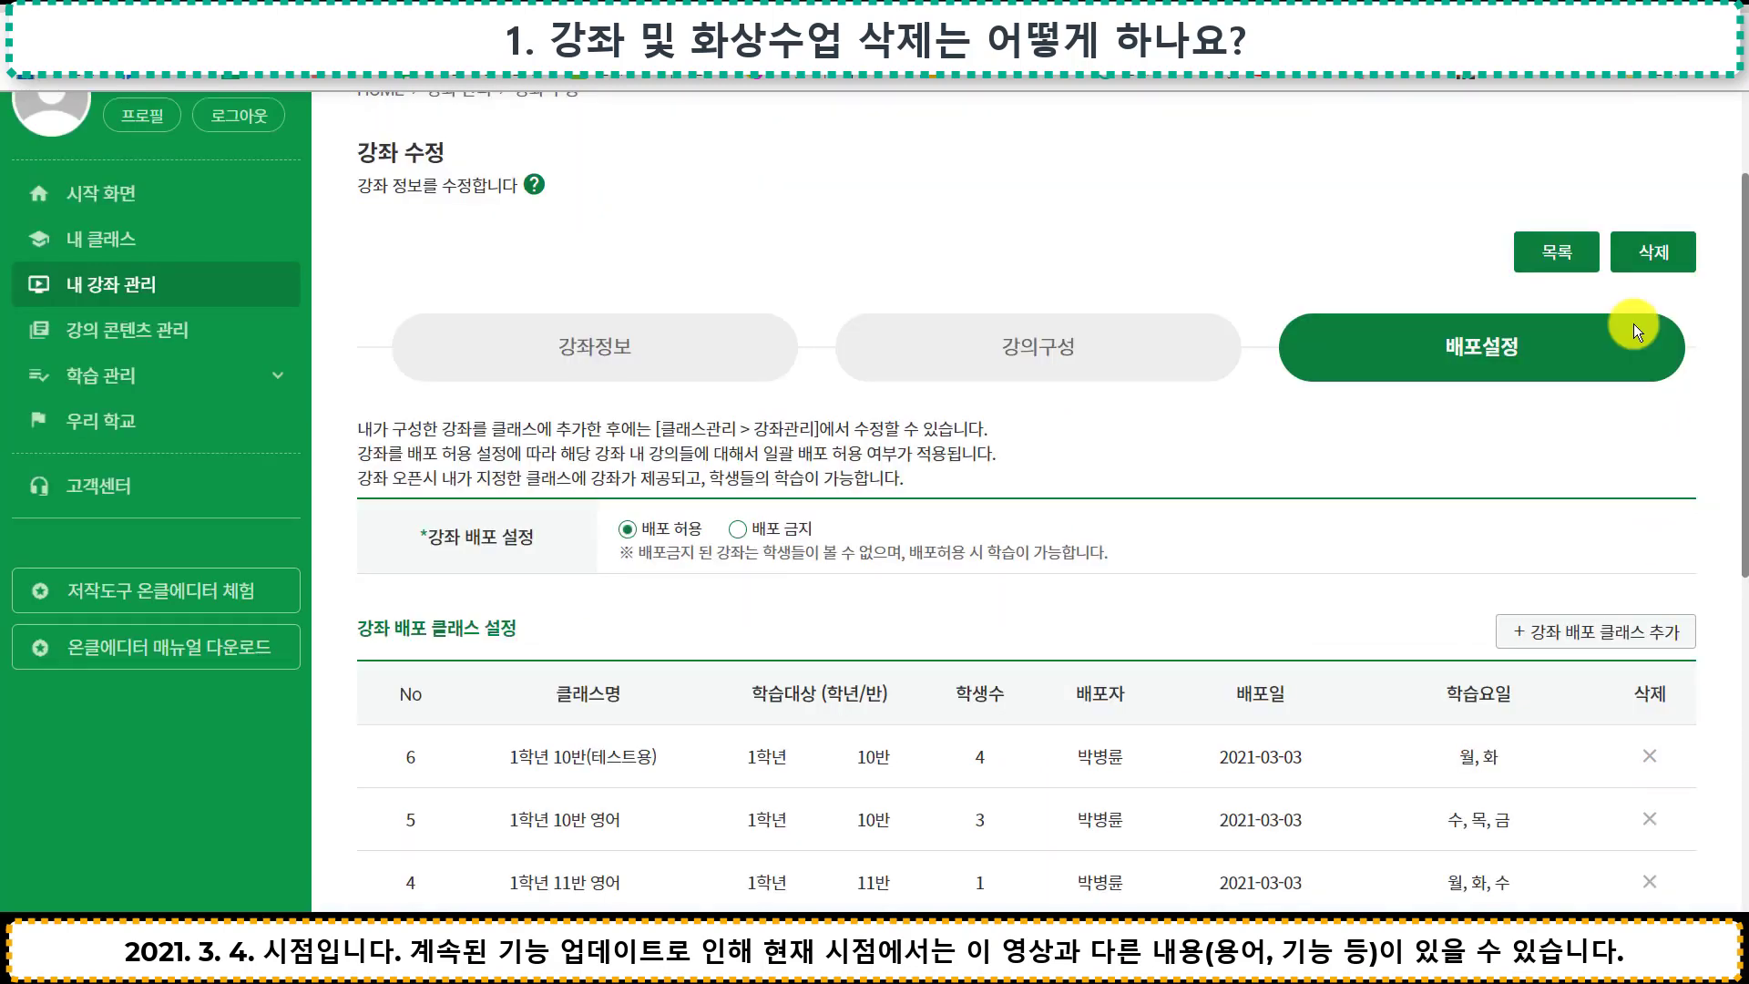
Return to my course management, open the 일요일 video class and try to delete it
left_click(133, 283)
scroll(461, 461, "down", 4)
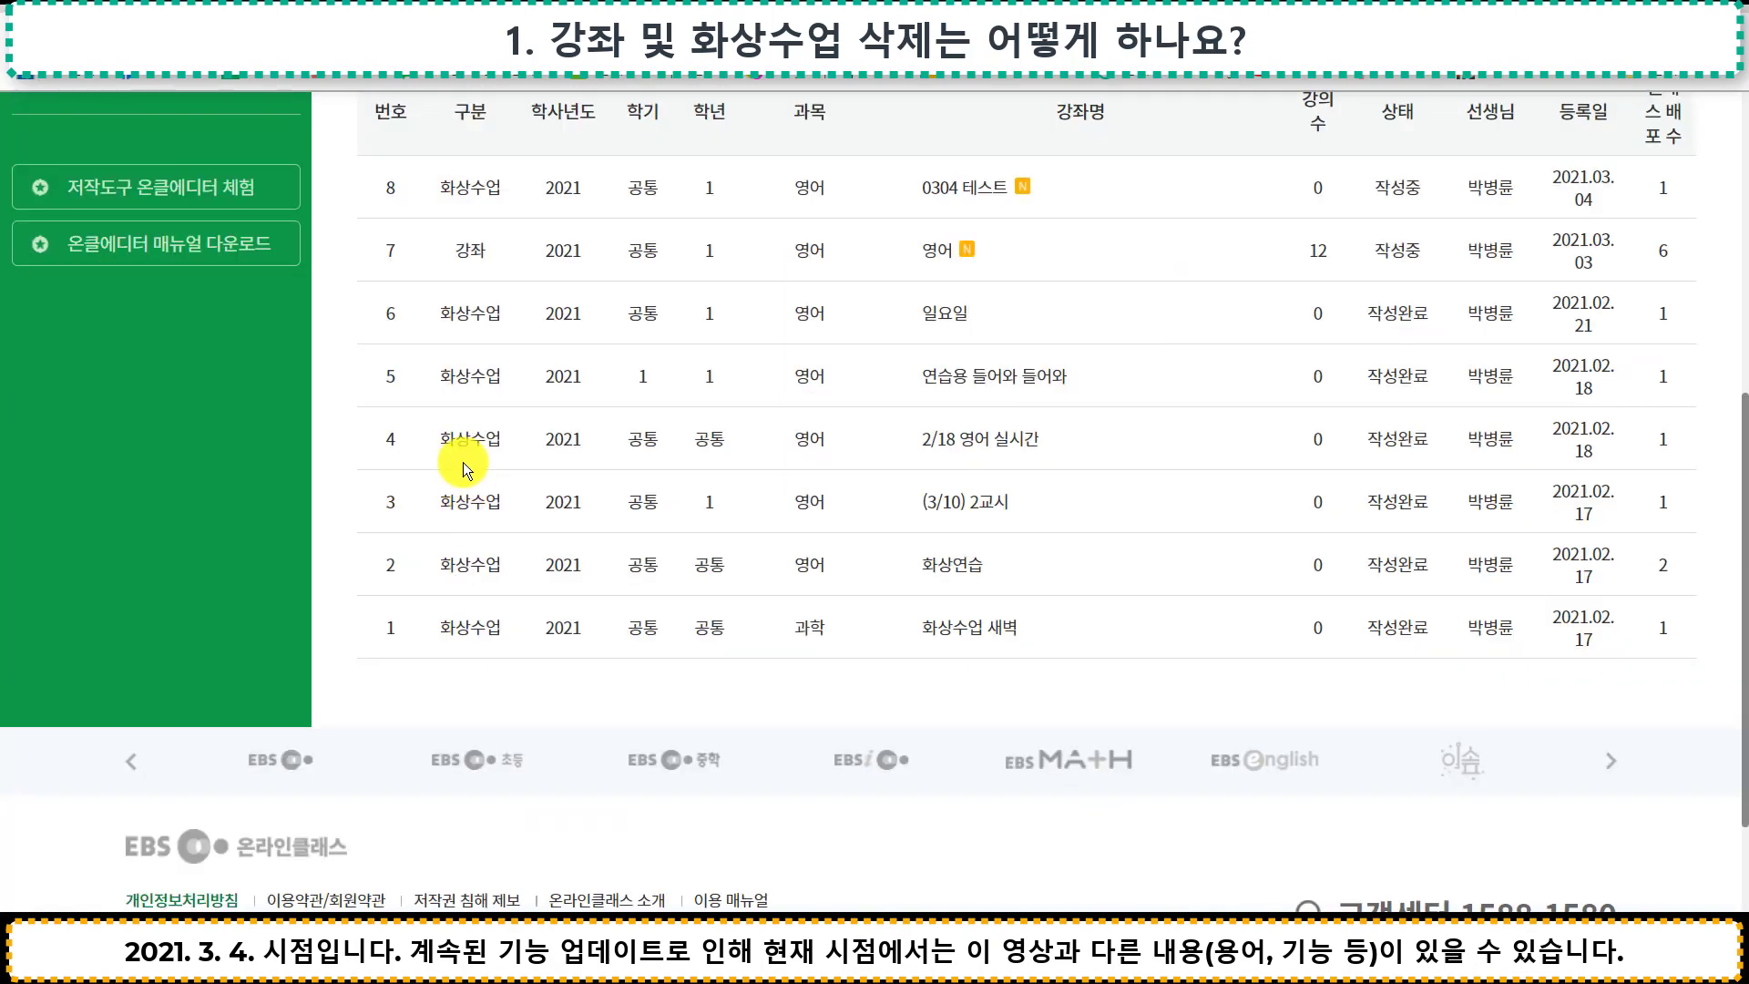
left_click(945, 314)
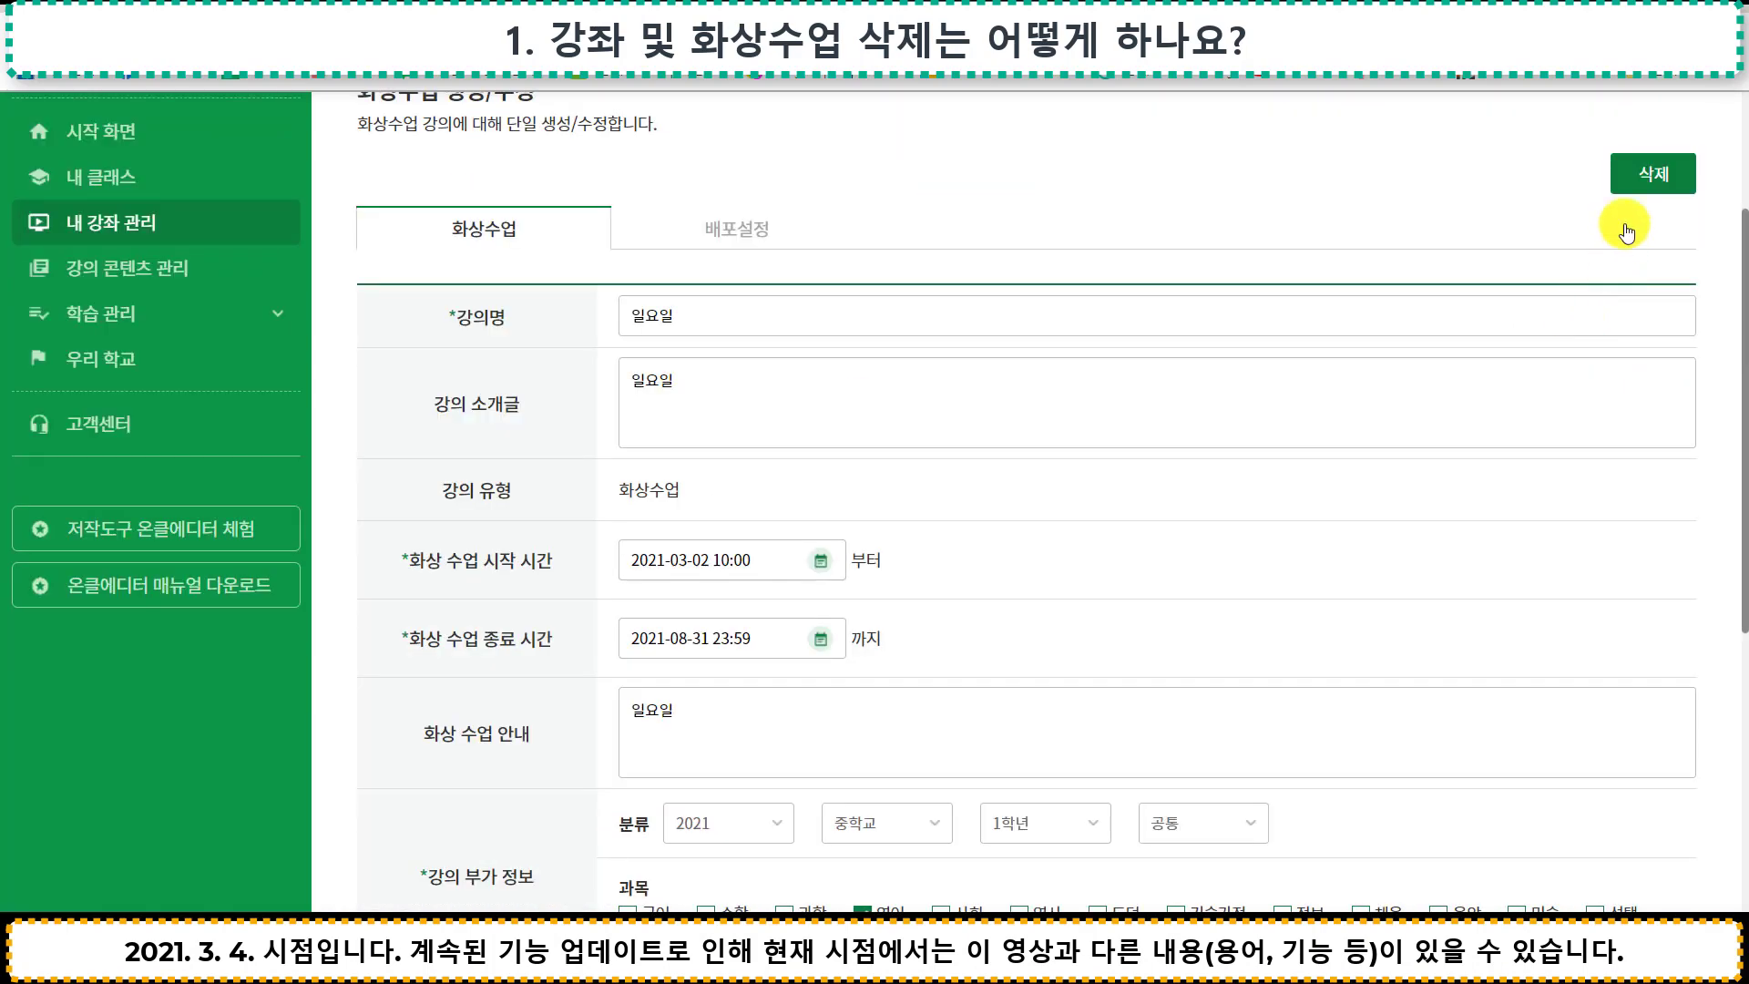
left_click(1662, 290)
left_click(1002, 180)
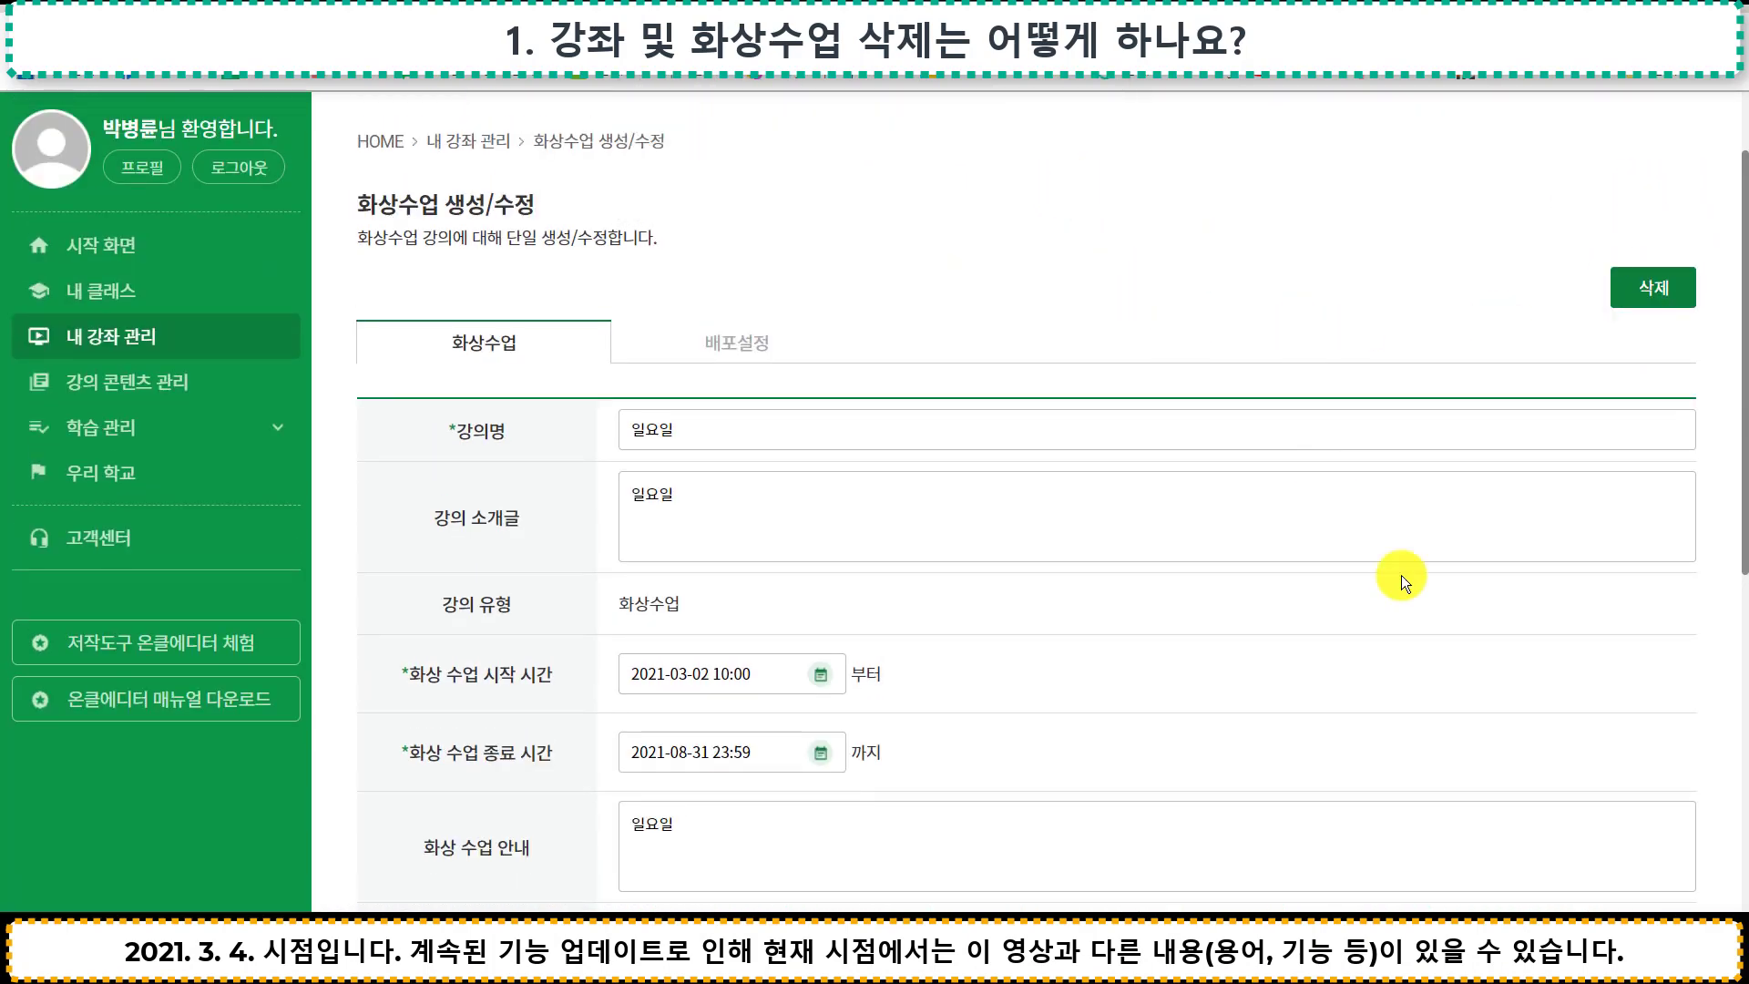
Remove the distributed class from the 일요일 video class and try to delete the video class again
scroll(1401, 575, "down", 5)
left_click(1601, 677)
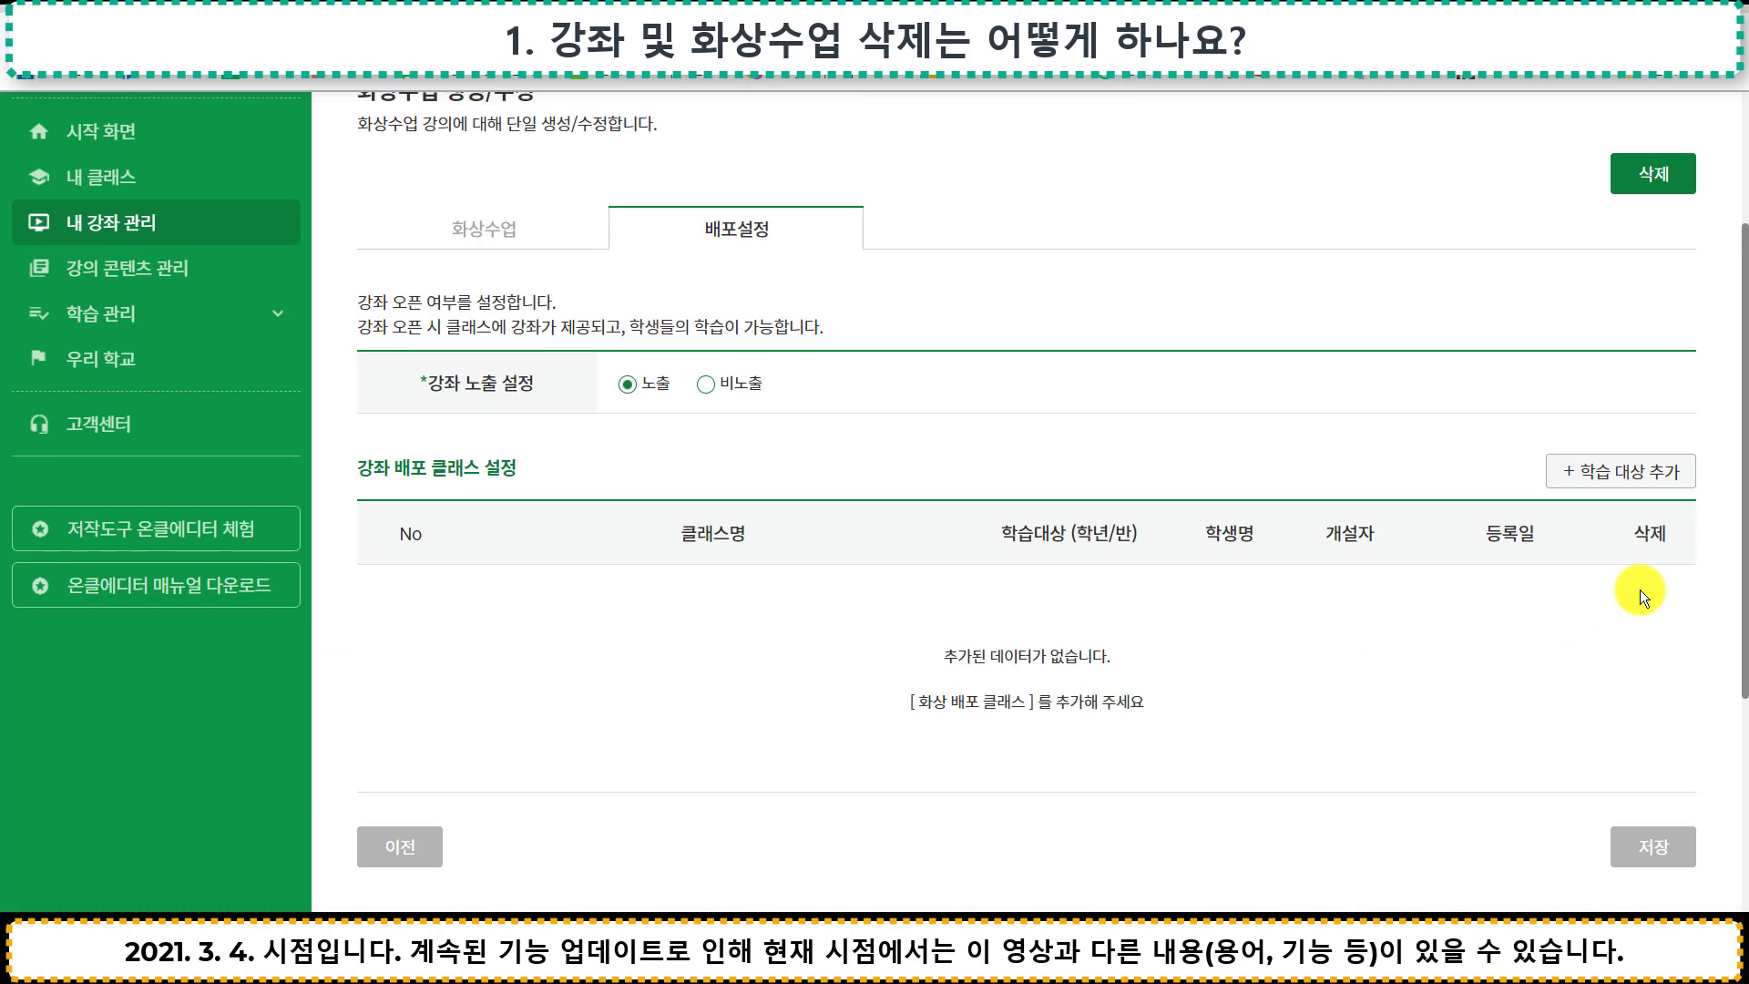
left_click(1661, 189)
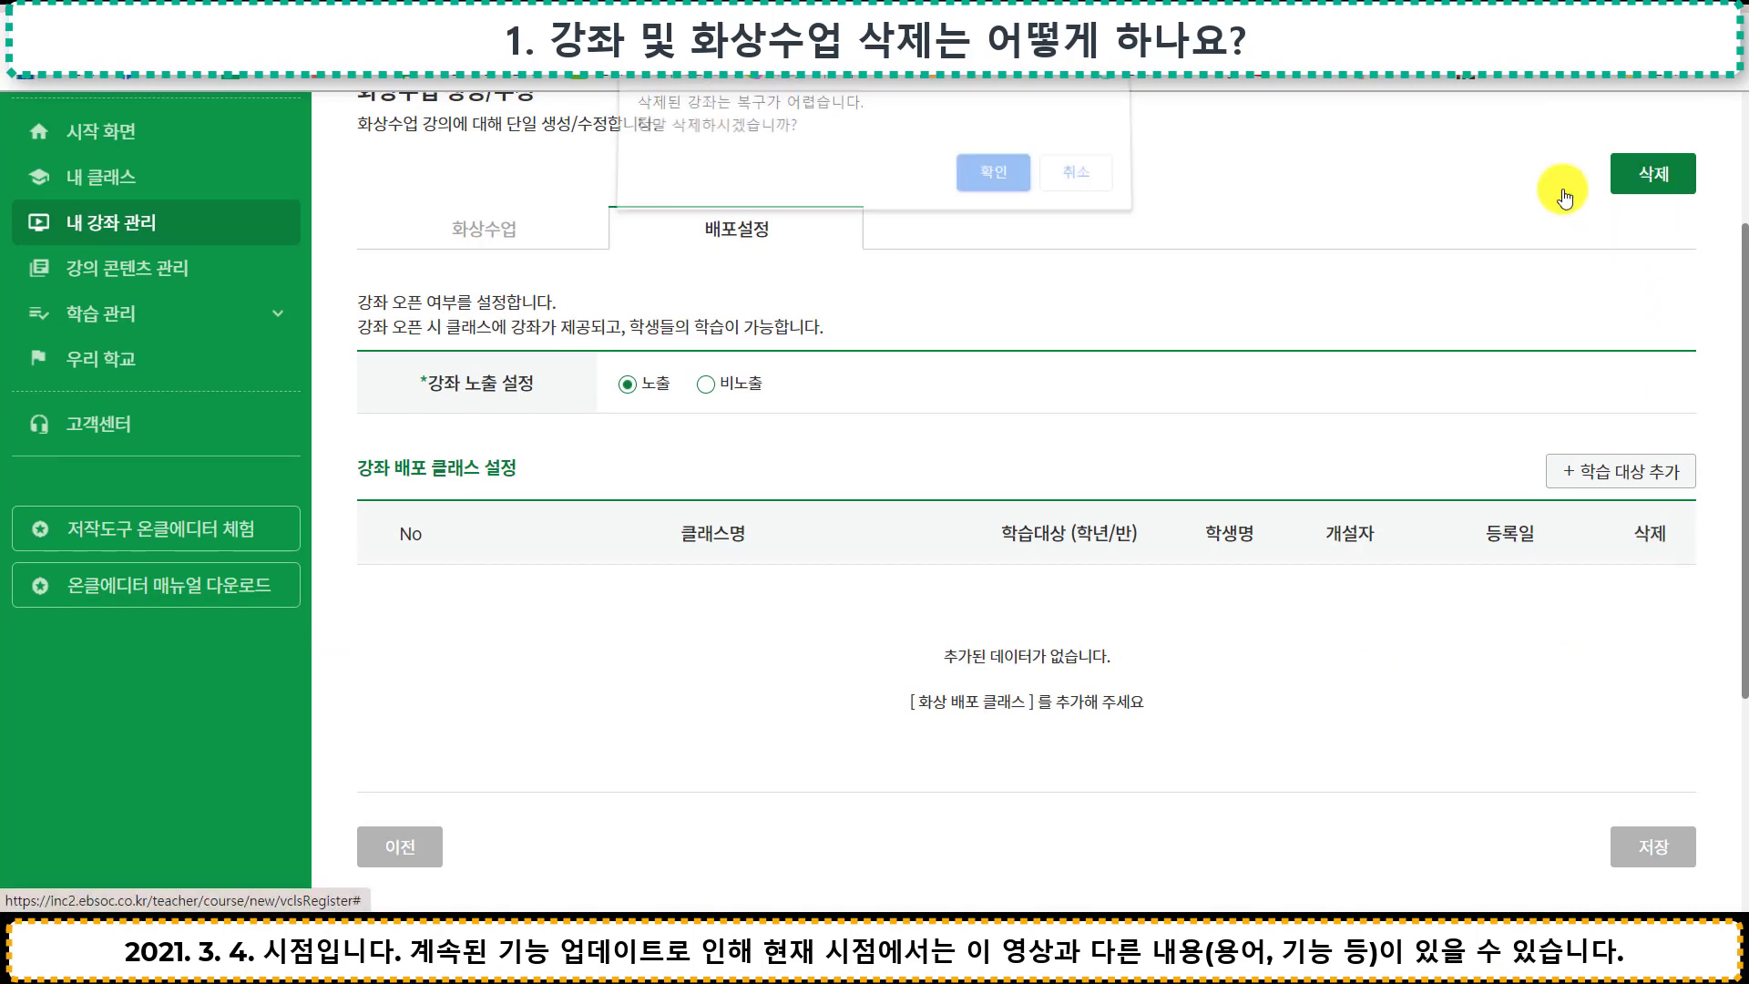
left_click(992, 189)
left_click(1077, 182)
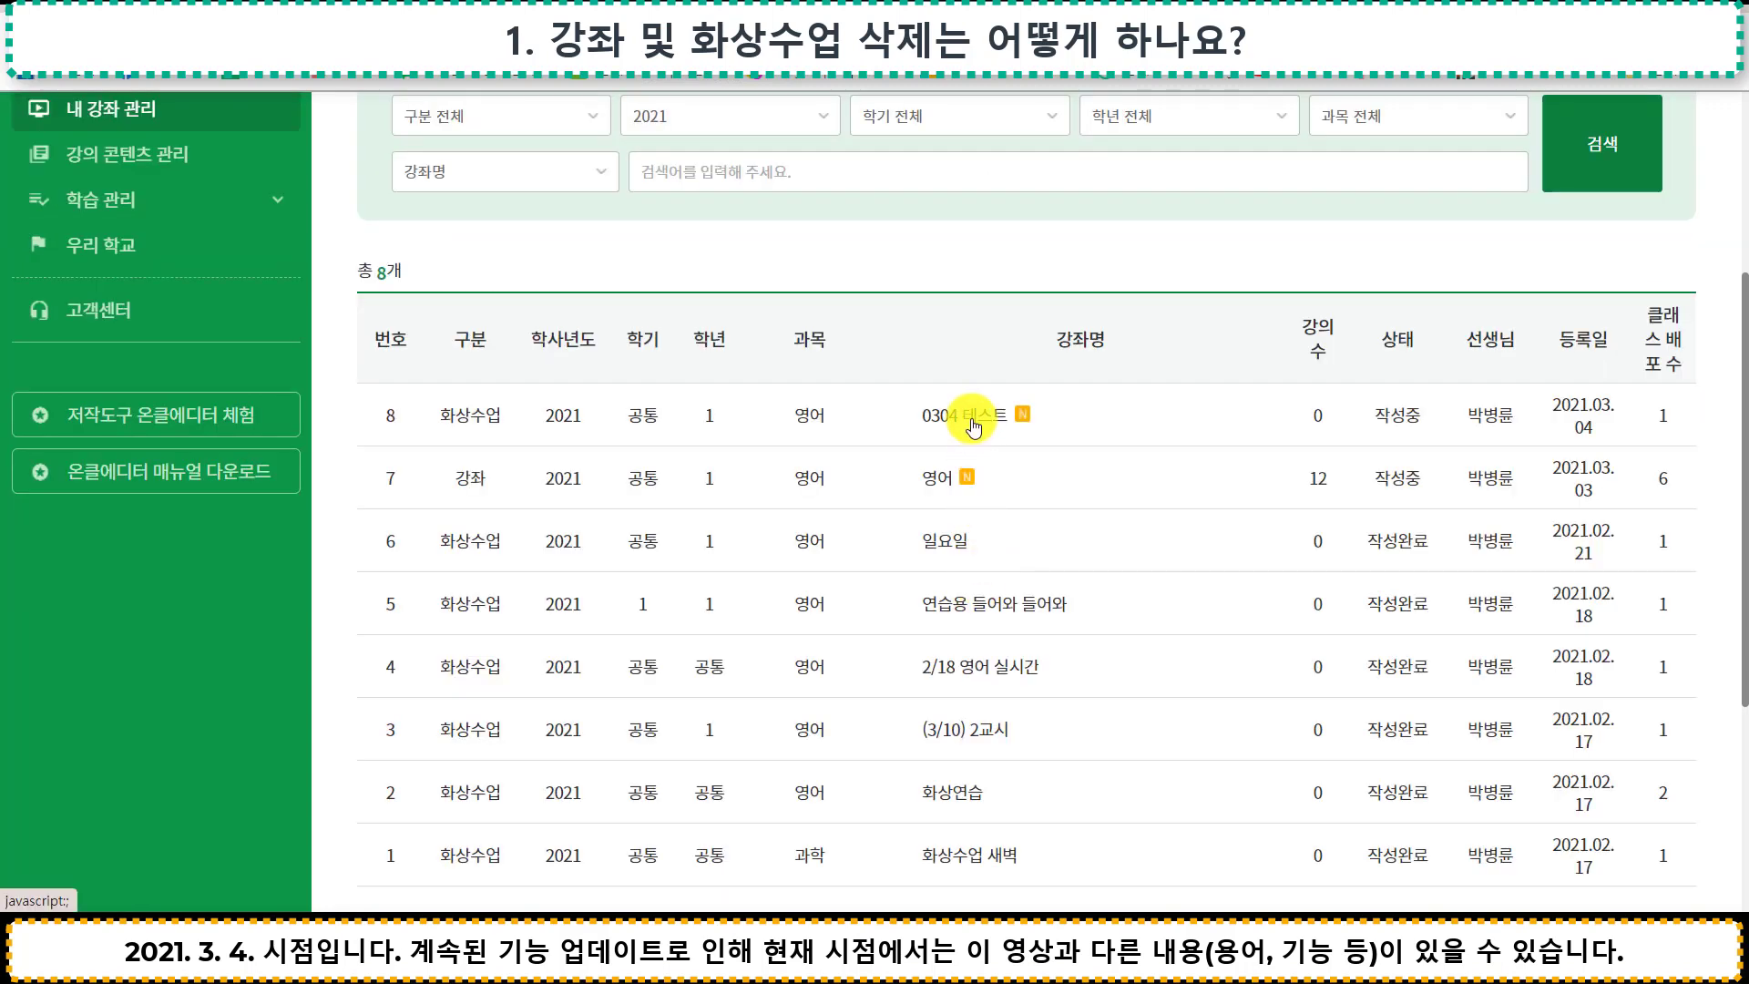
Open the 0304 테스트 video class, remove its distributed class 1학년 10반(테스트용) and delete the video class
left_click(969, 420)
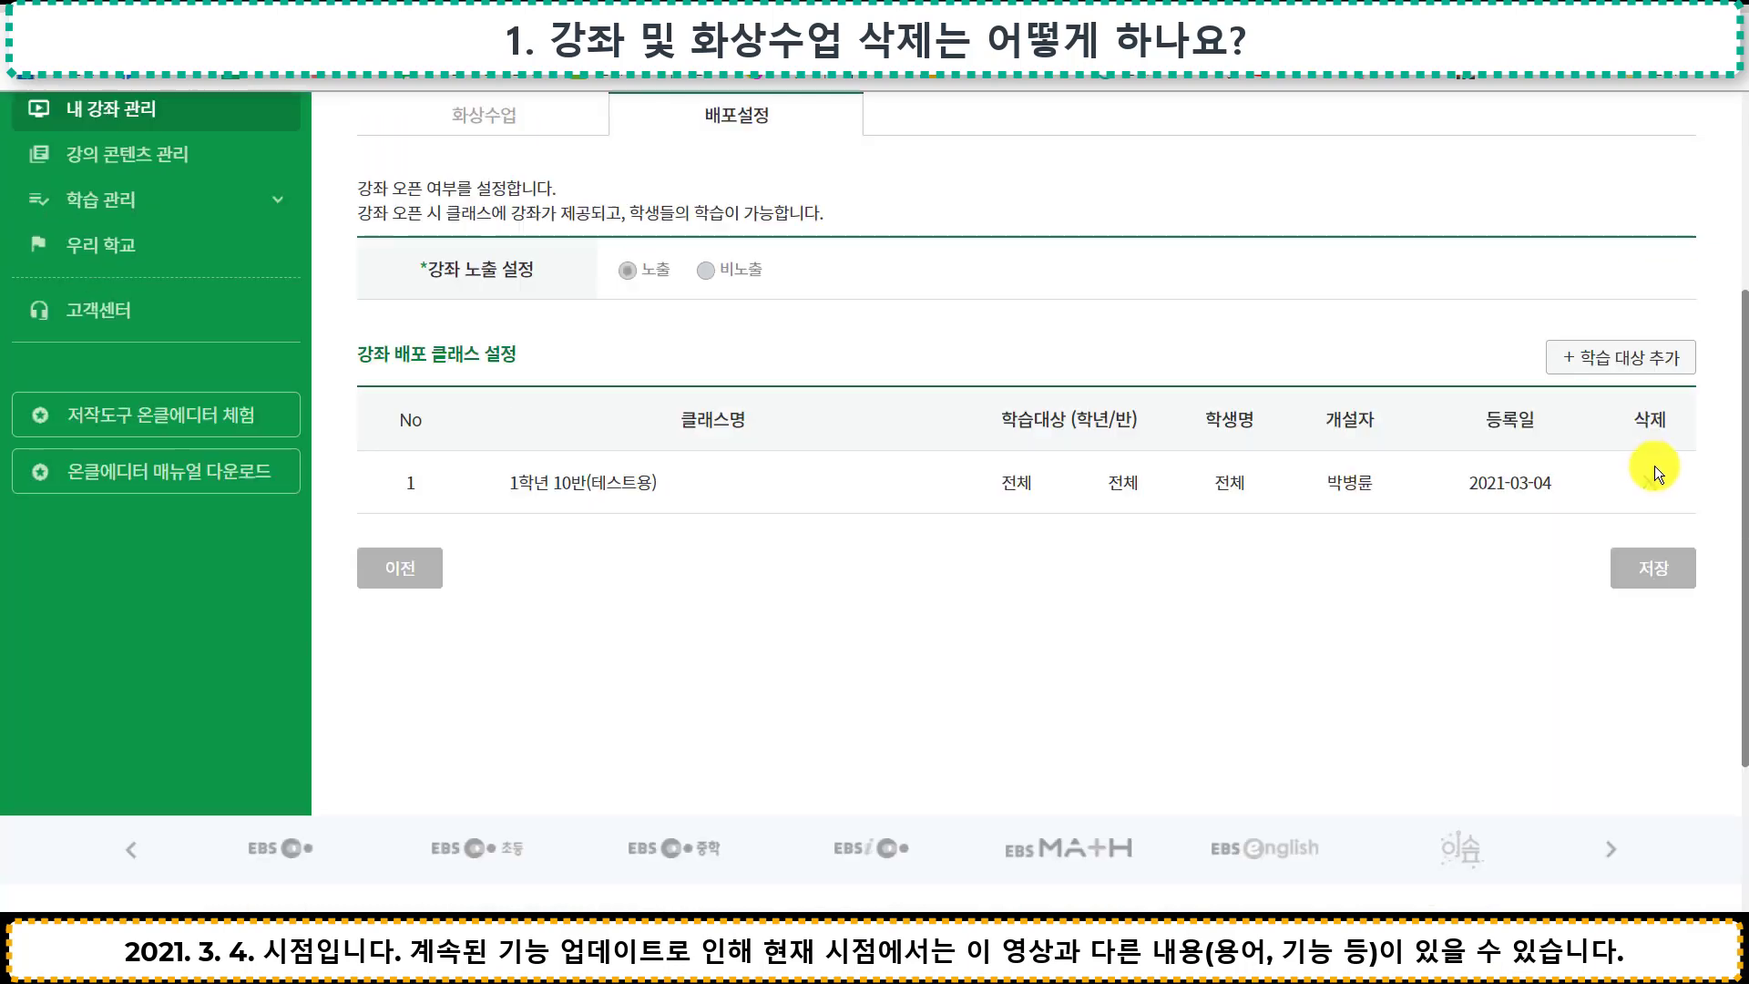
left_click(1652, 485)
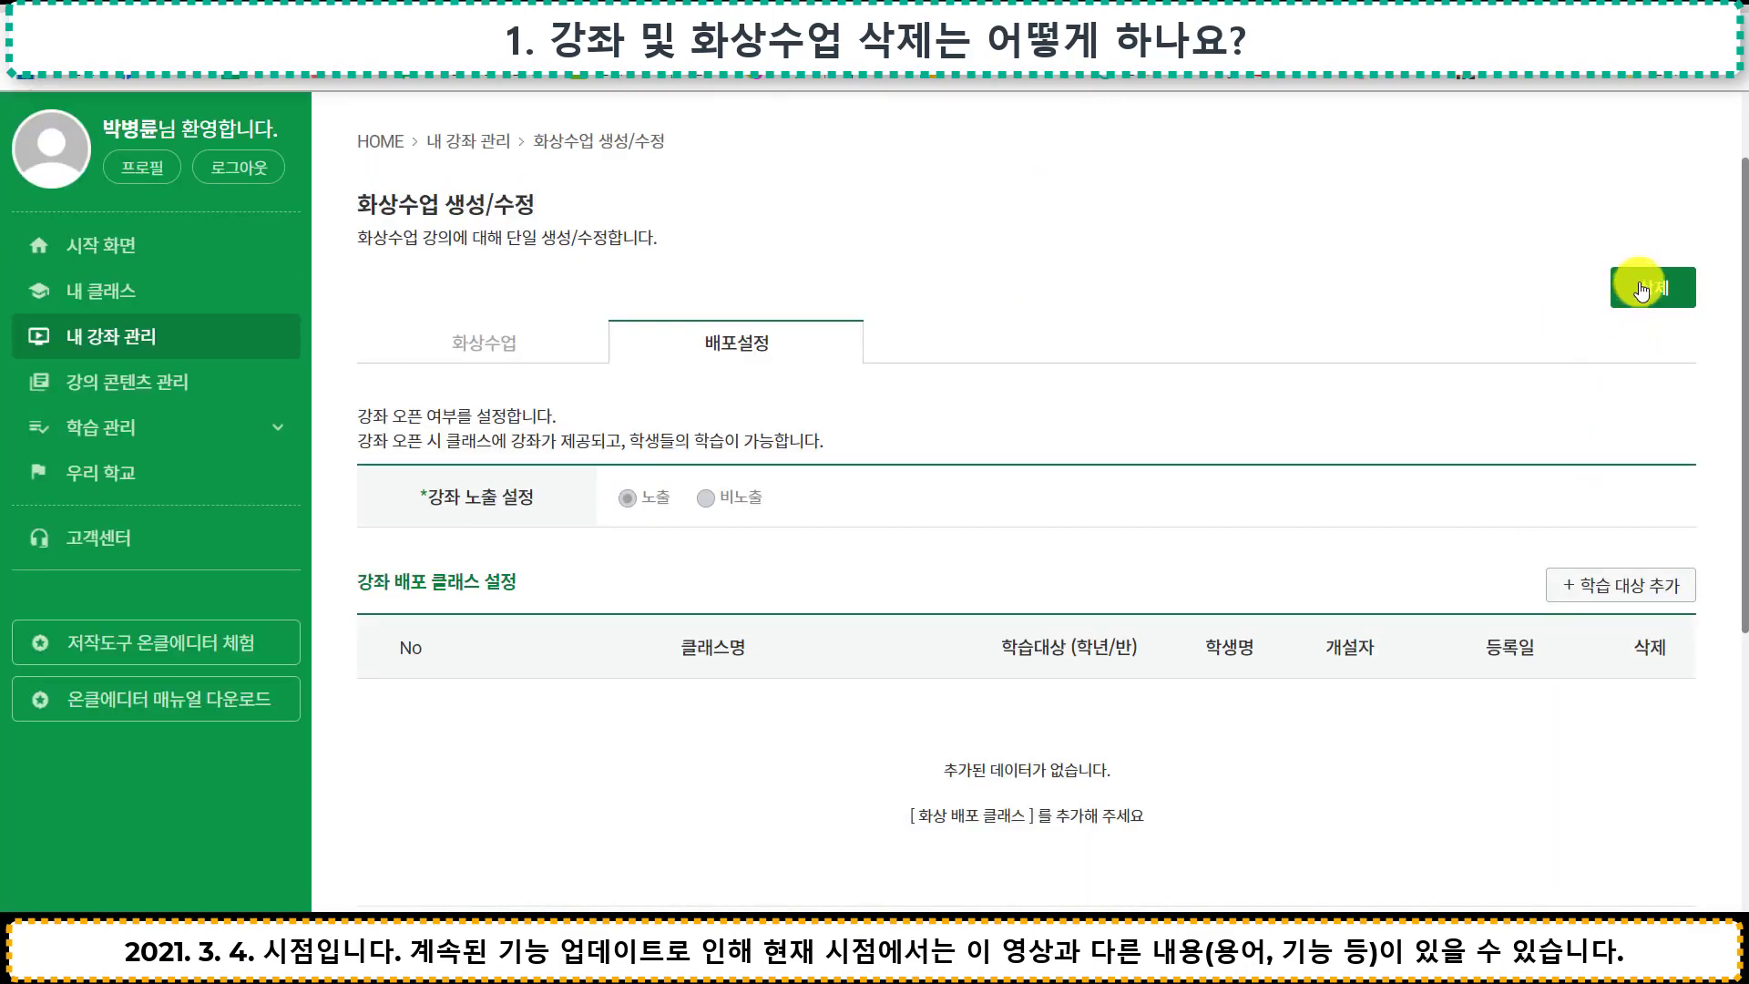
left_click(1644, 285)
left_click(969, 173)
left_click(1075, 164)
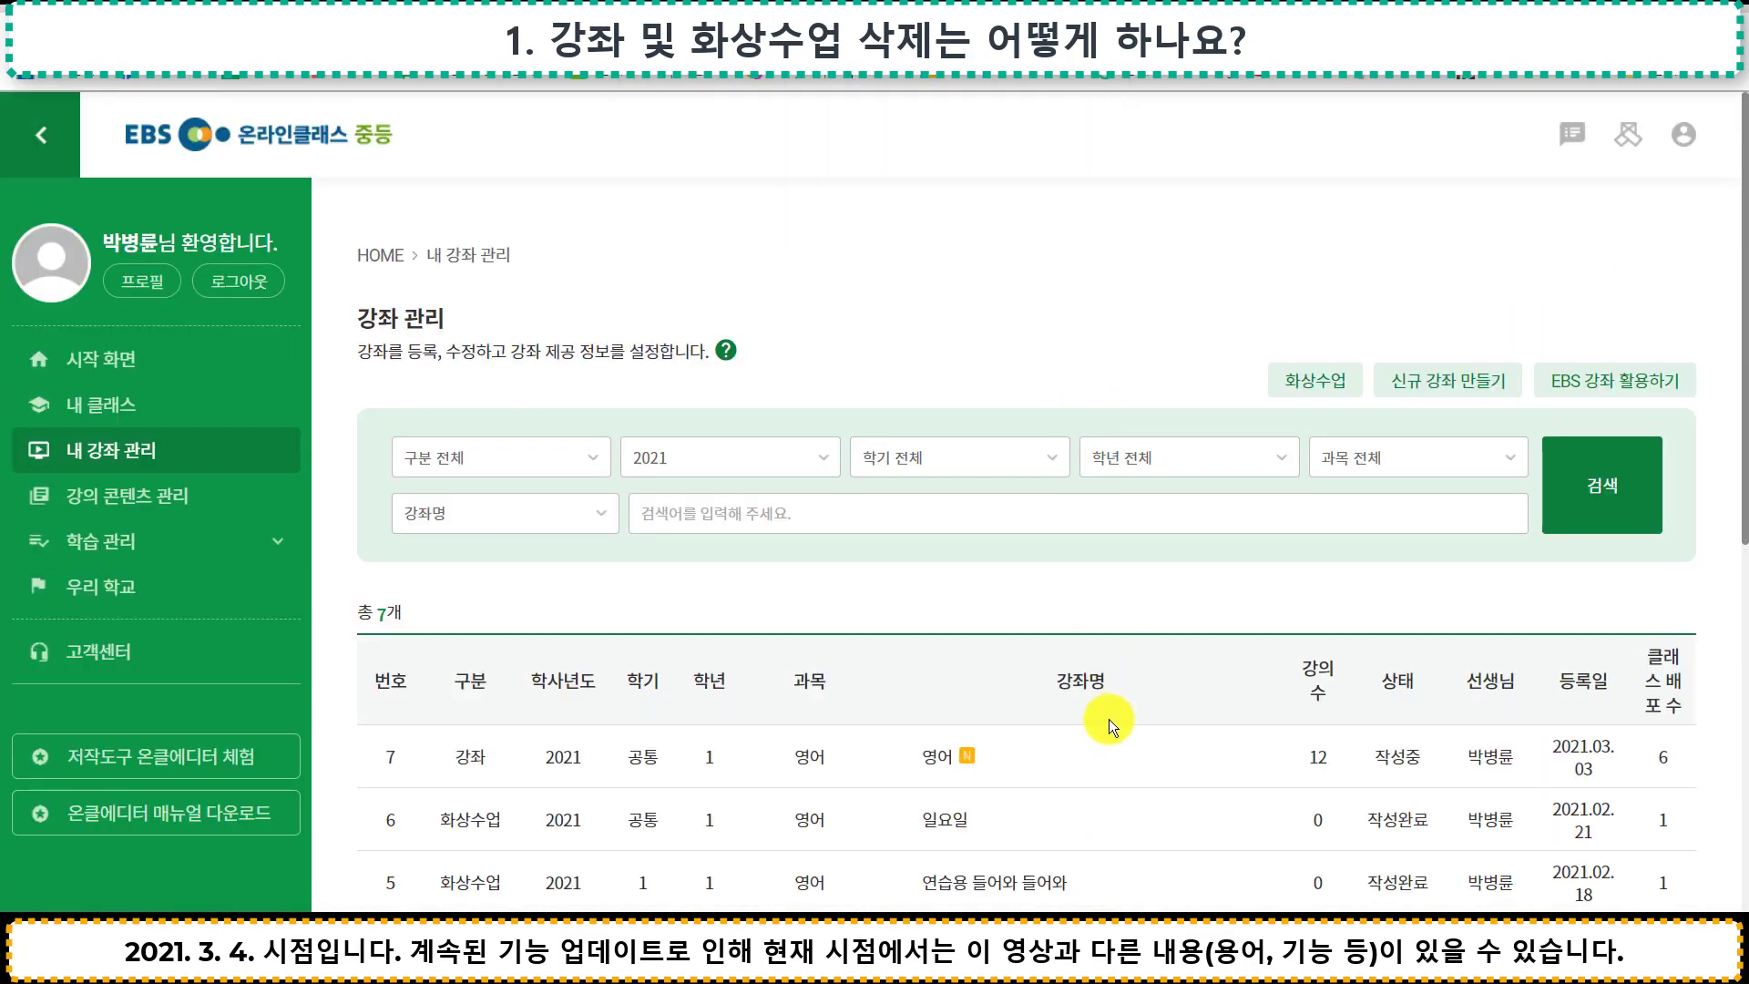
Open the 화상수업 새벽 video class from the course list for editing
scroll(1110, 730, "down", 4)
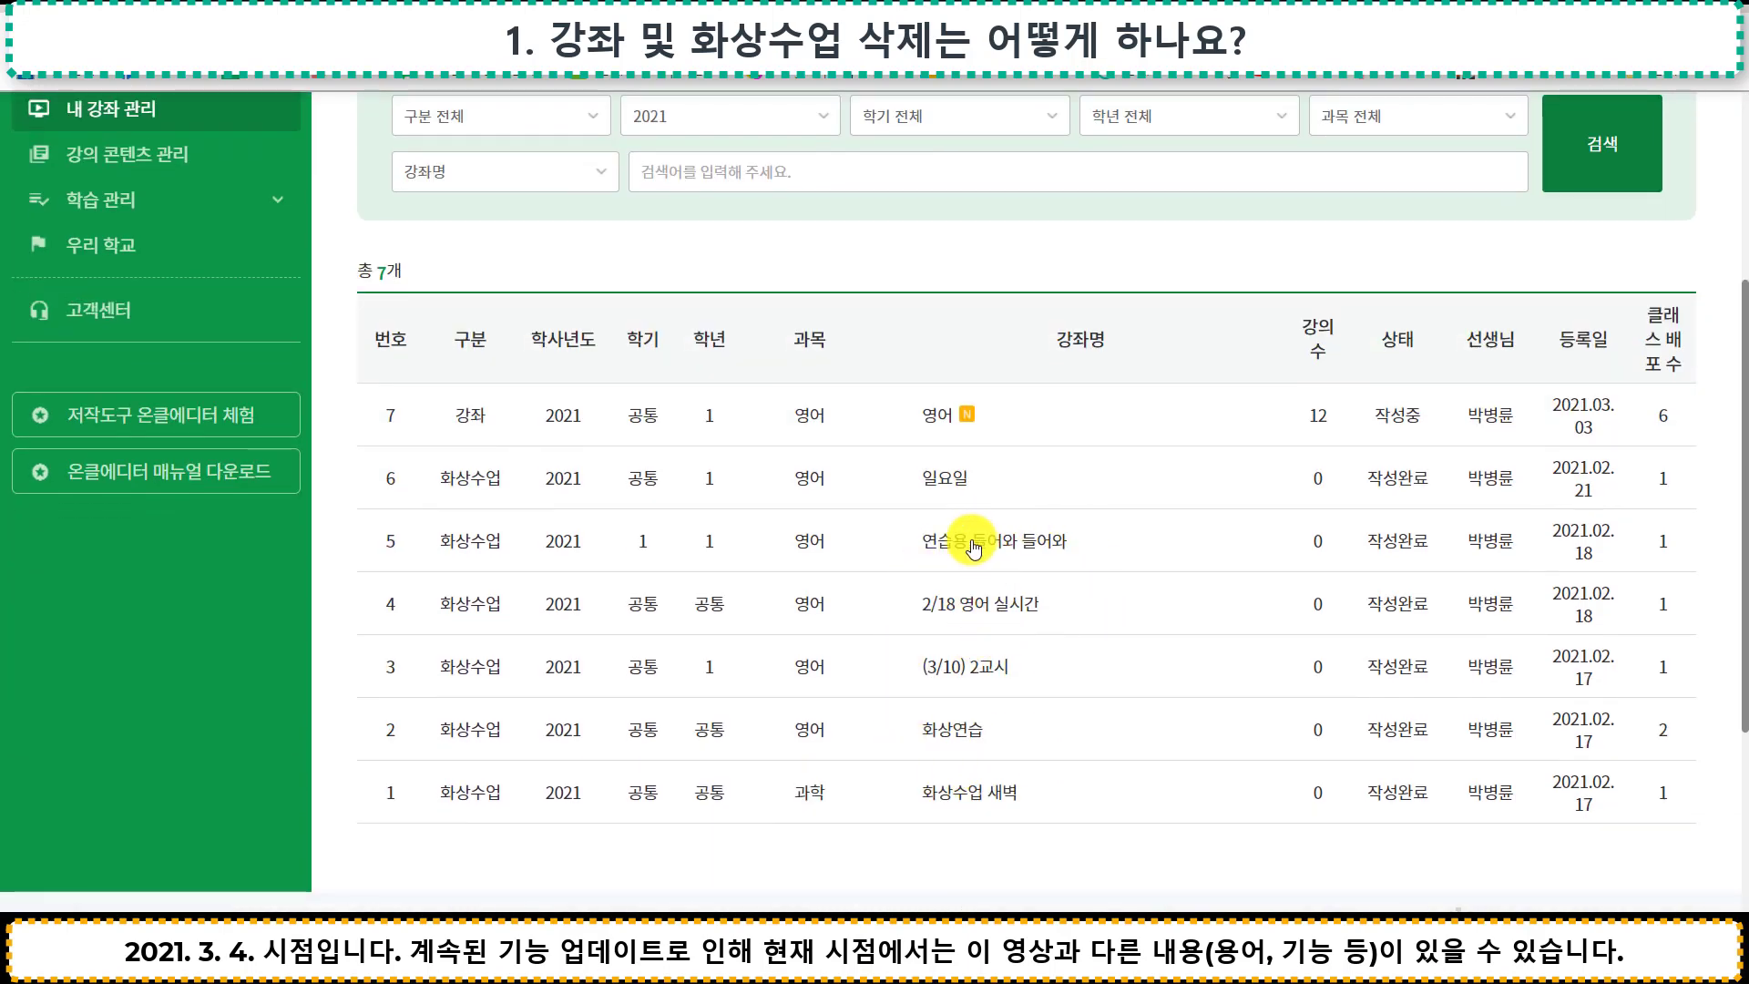
scroll(987, 678, "down", 1)
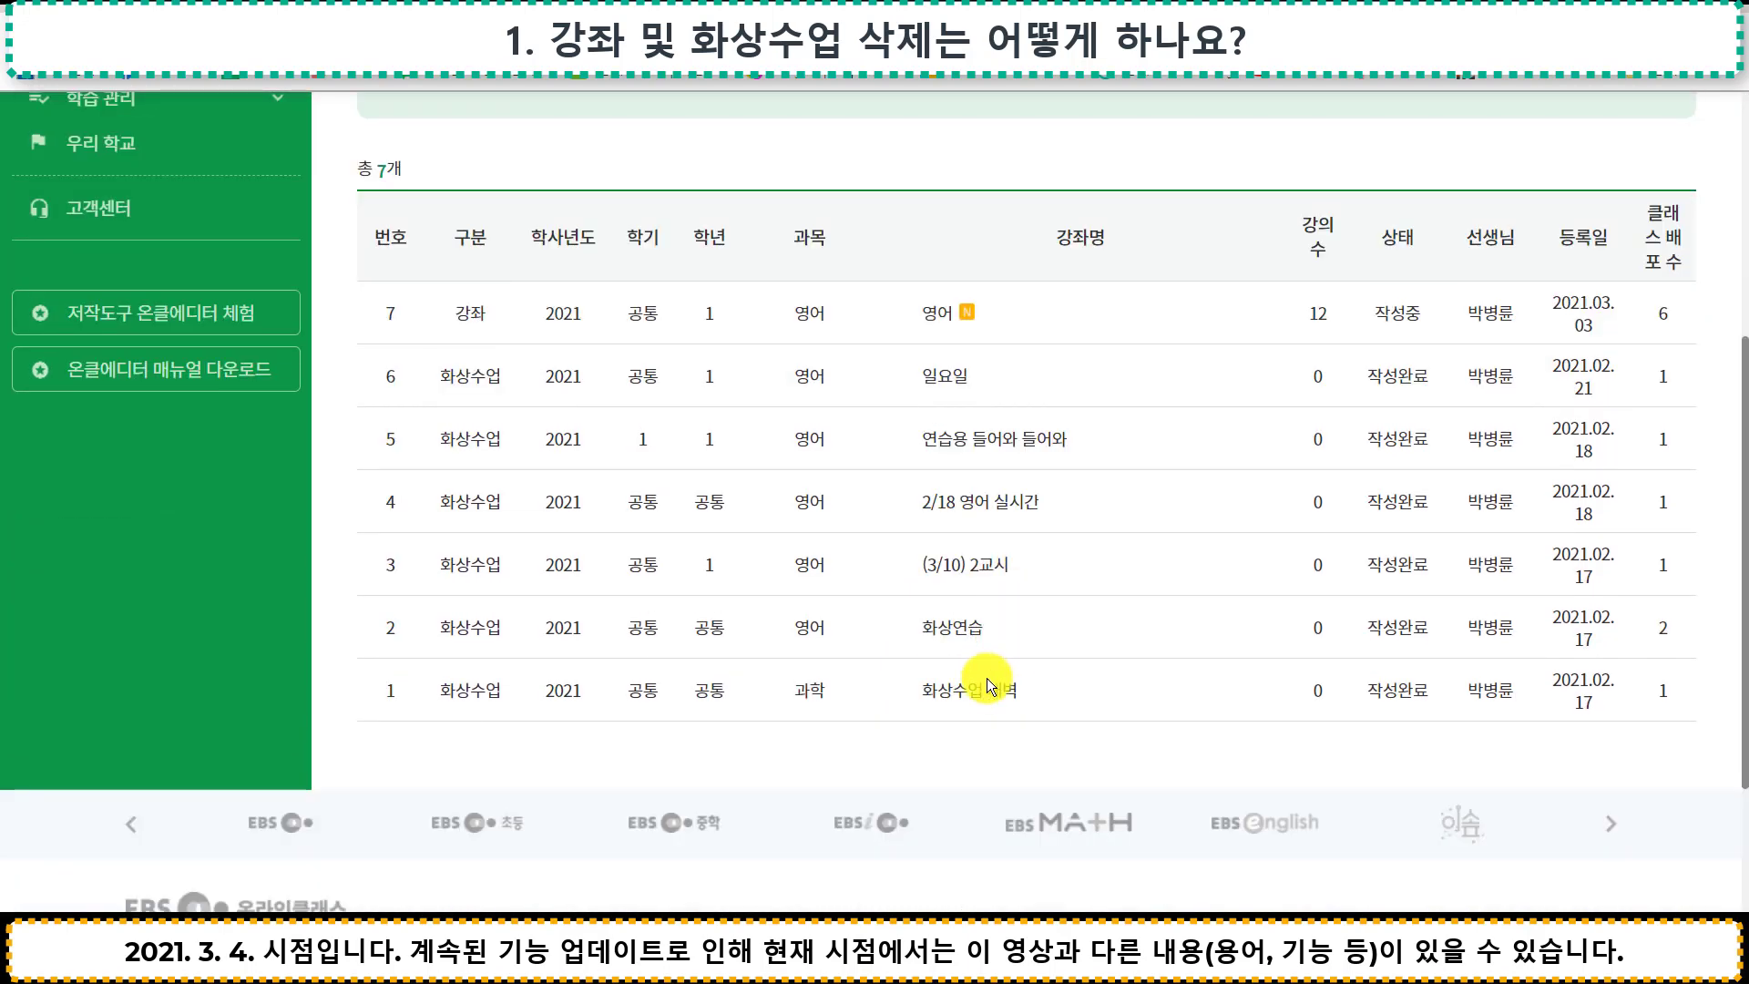
left_click(992, 691)
Remove the distributed class from 화상수업 새벽 and try to delete the video class
left_click(1655, 566)
scroll(1375, 436, "up", 3)
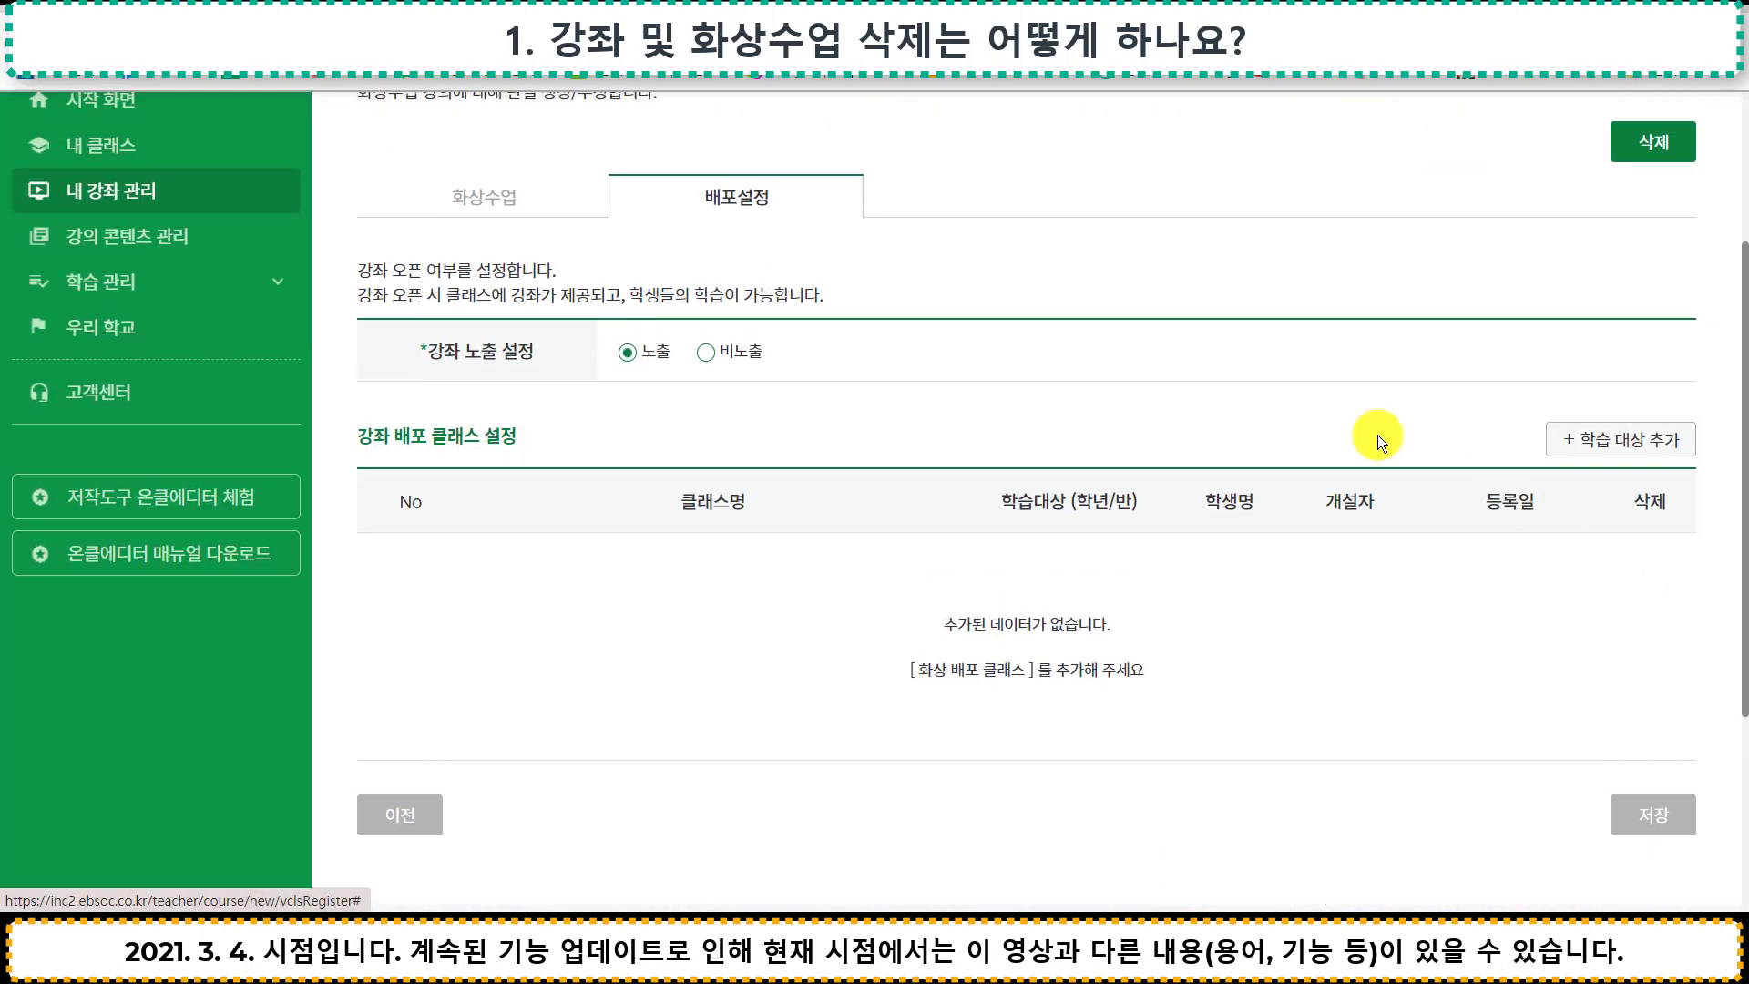
left_click(1653, 142)
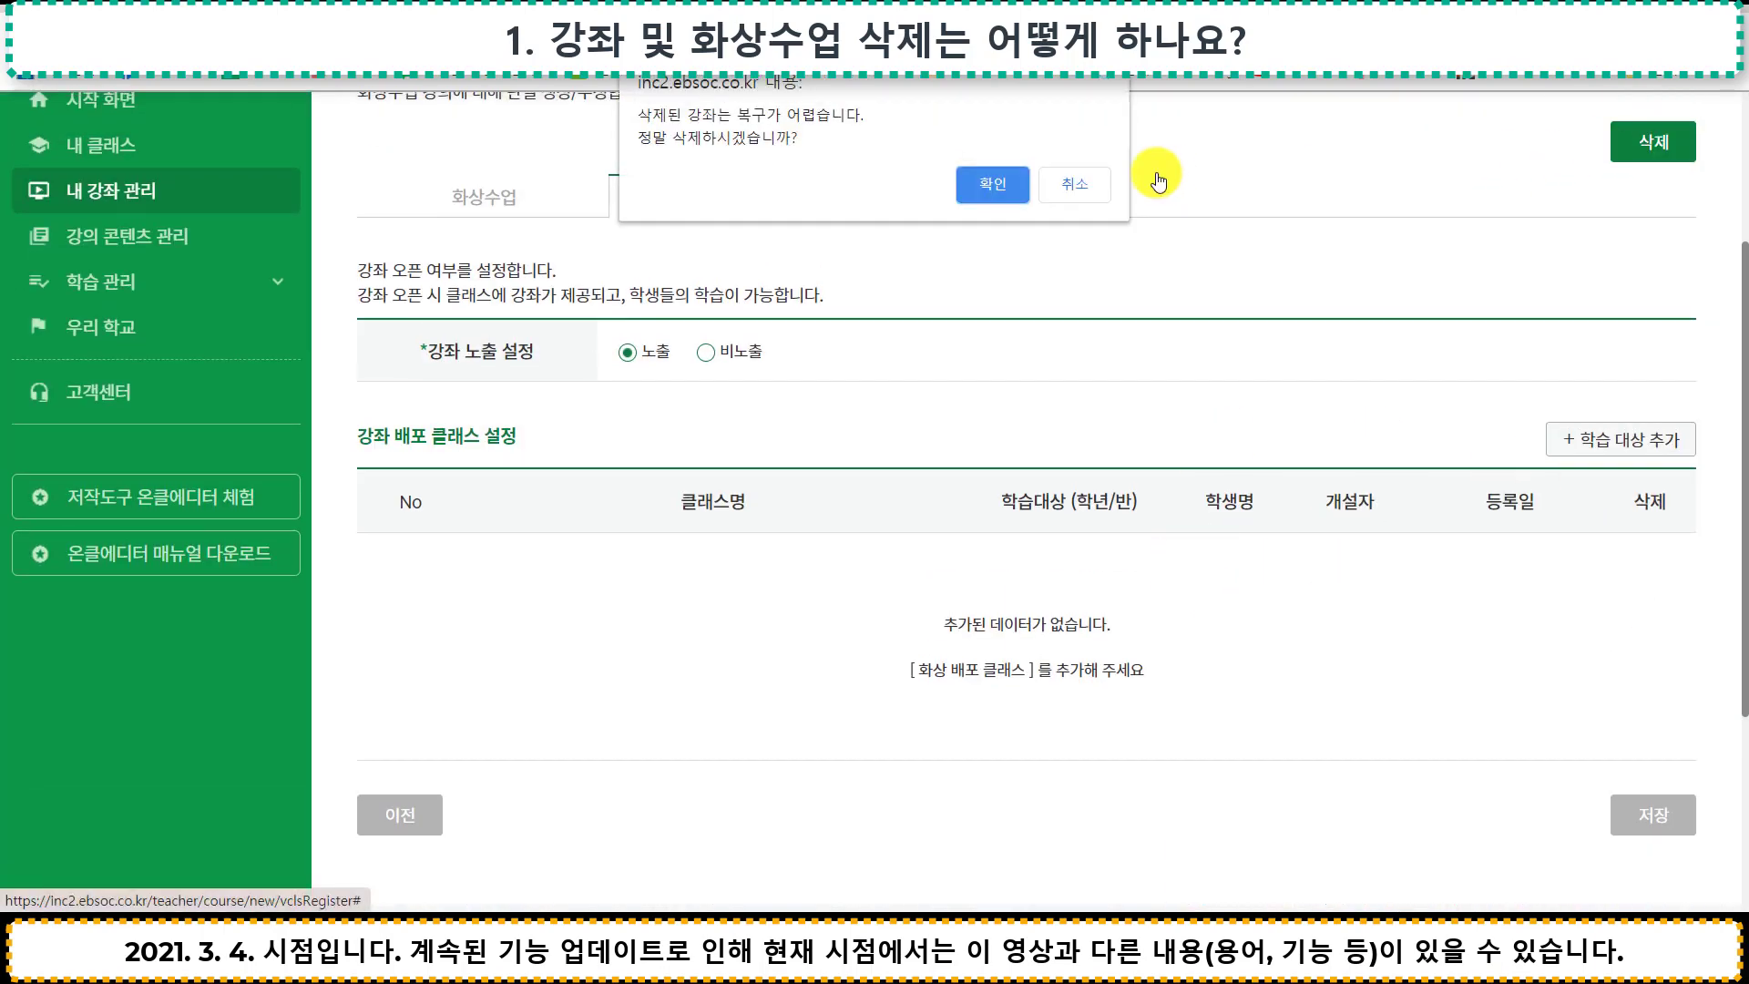
left_click(976, 189)
left_click(1102, 184)
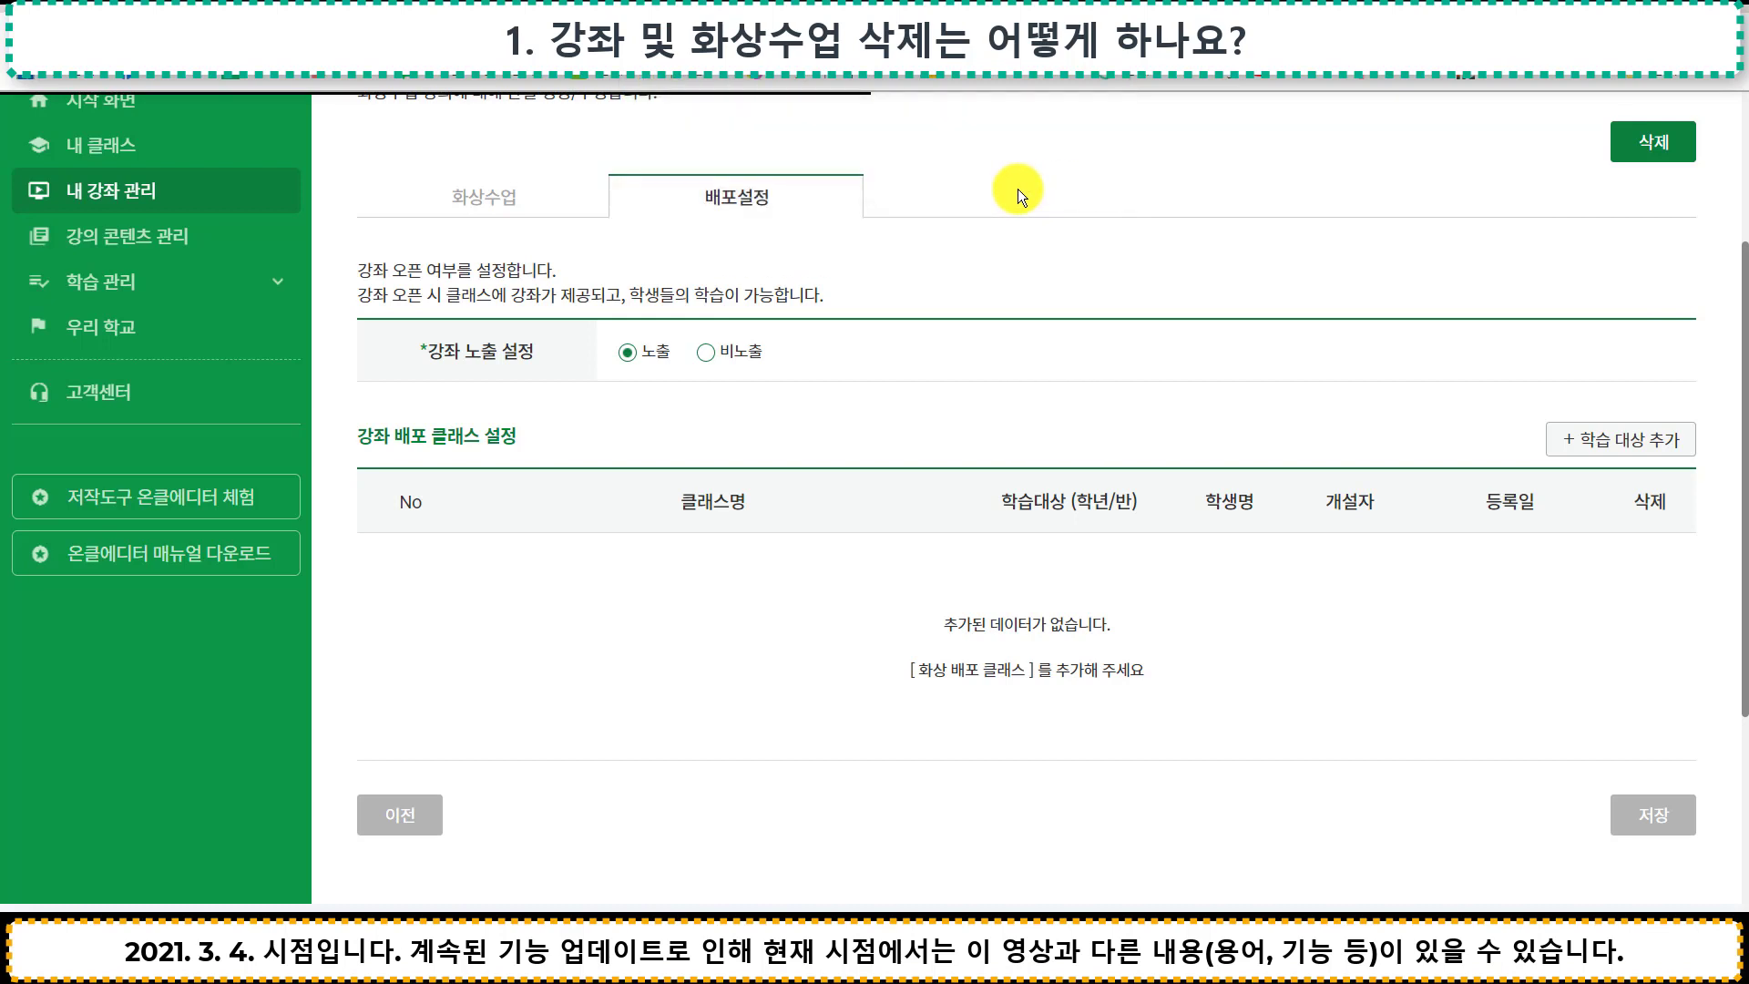
Add all students of the class 1학년 10반(테스트용) as a learning target, and remove that class again
left_click(1601, 440)
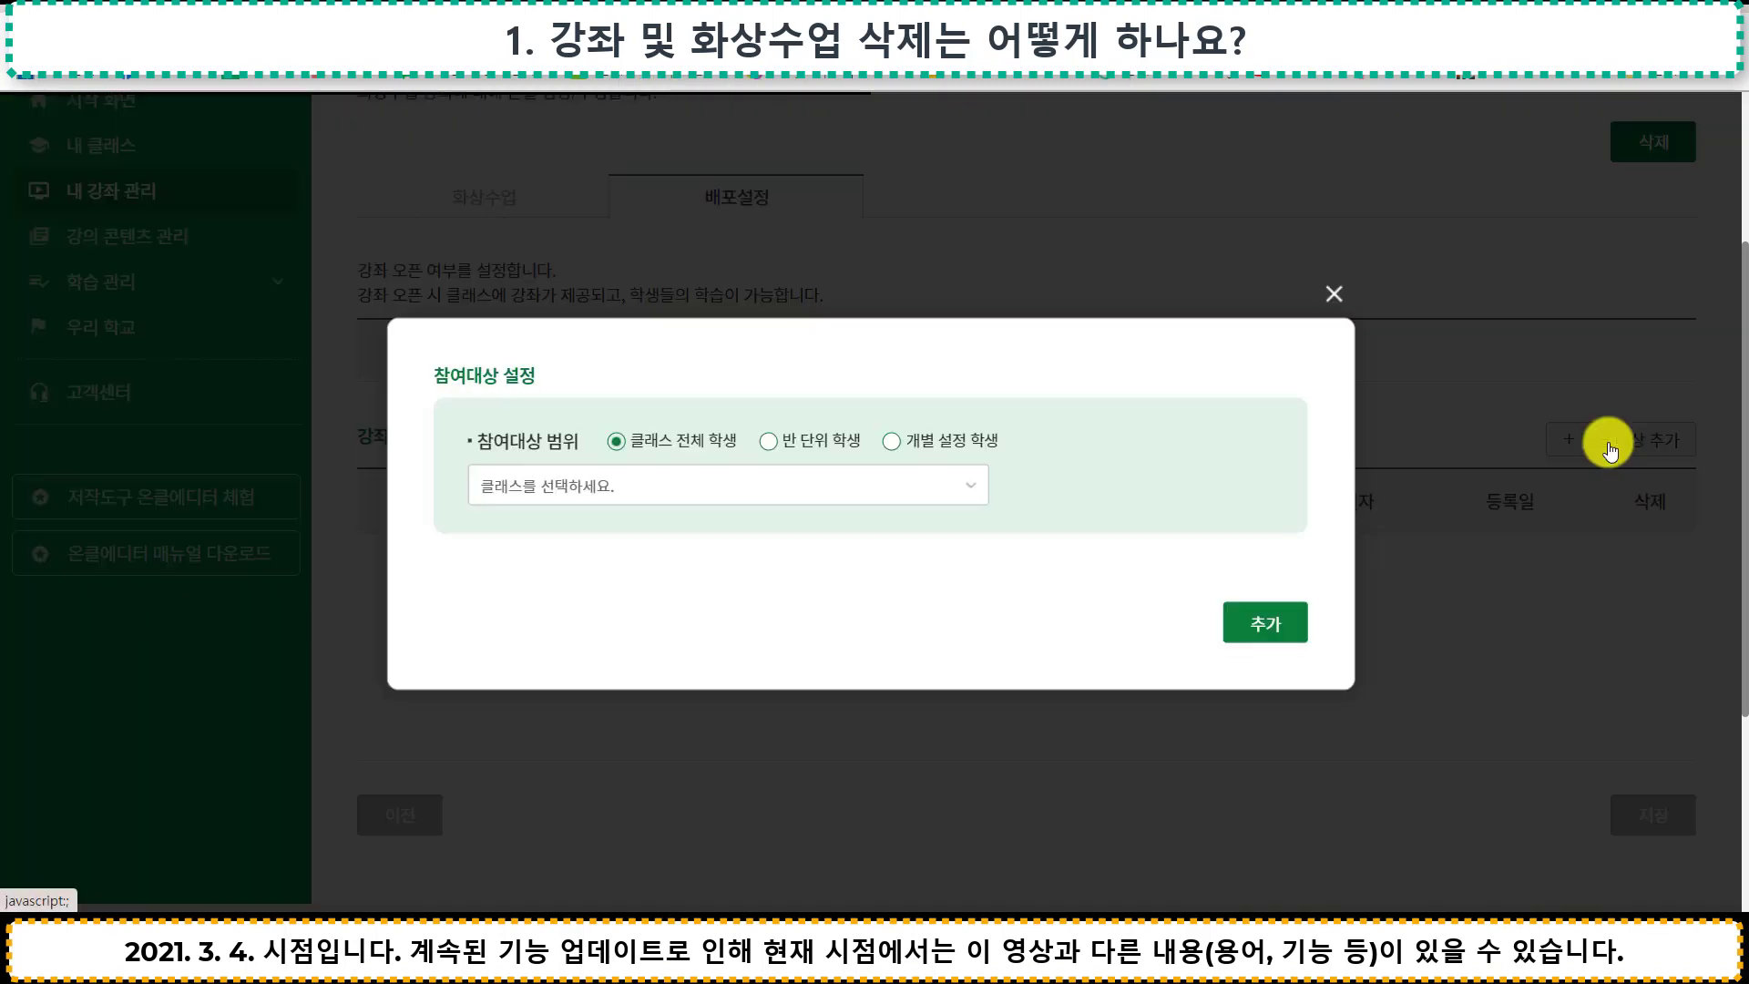
left_click(957, 486)
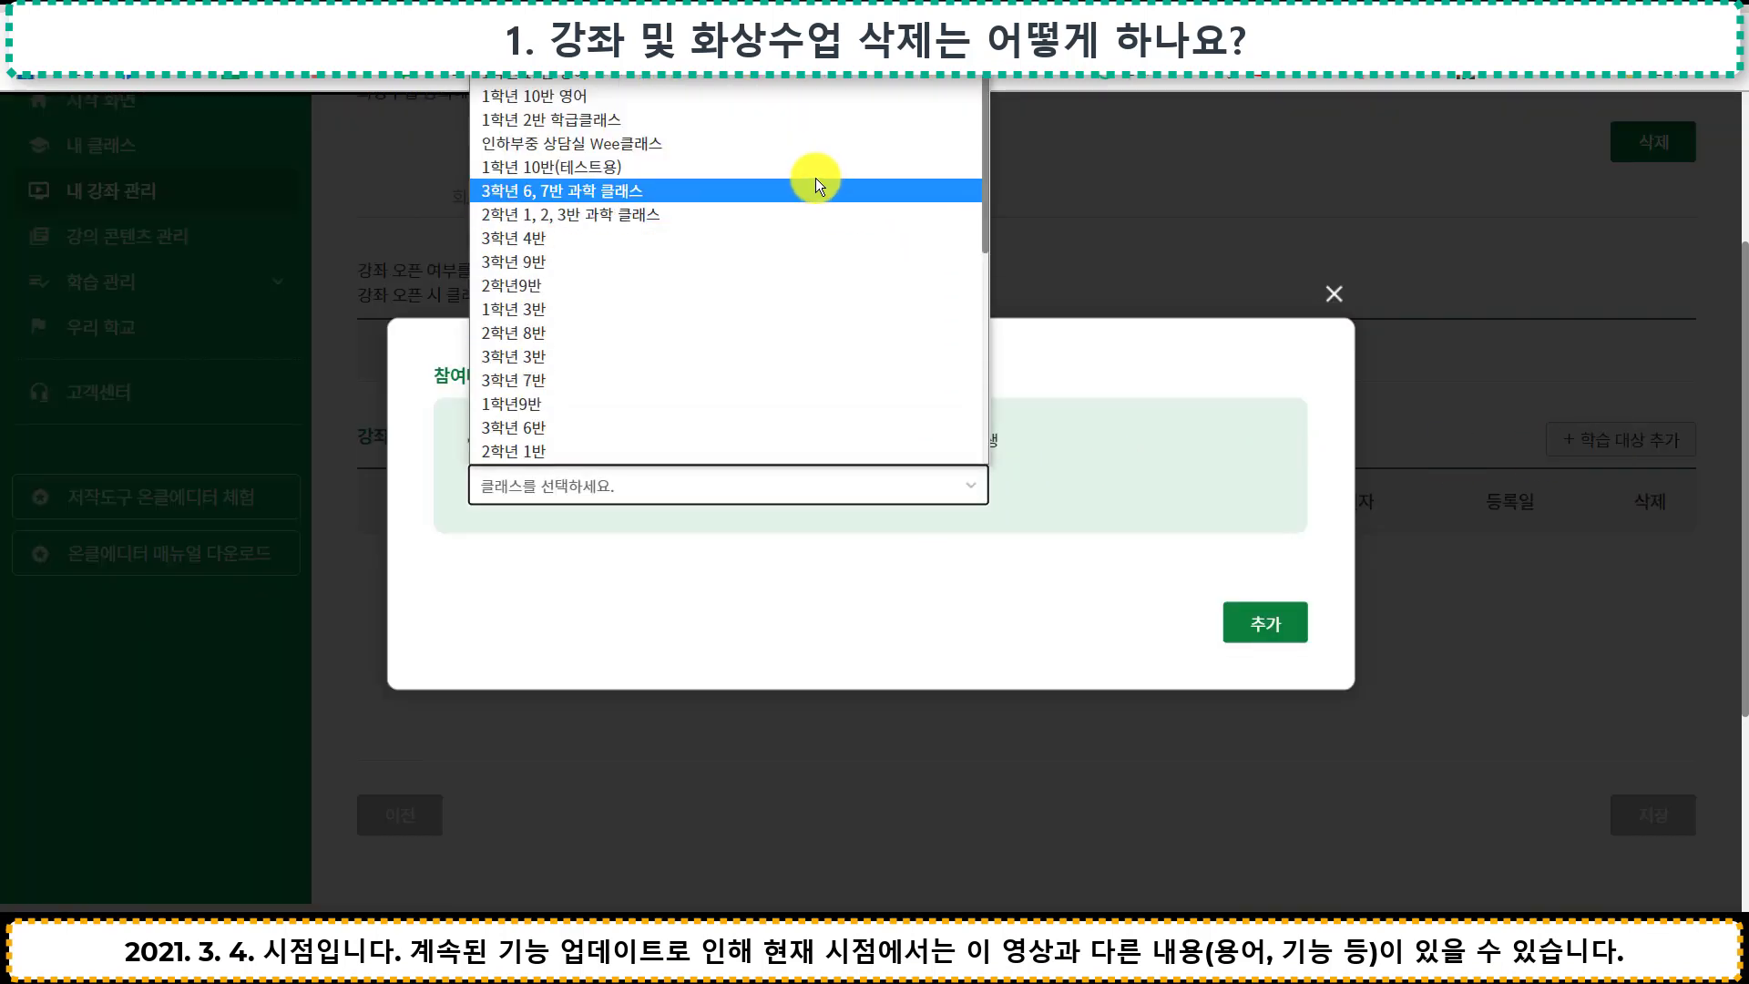
left_click(816, 171)
left_click(1265, 623)
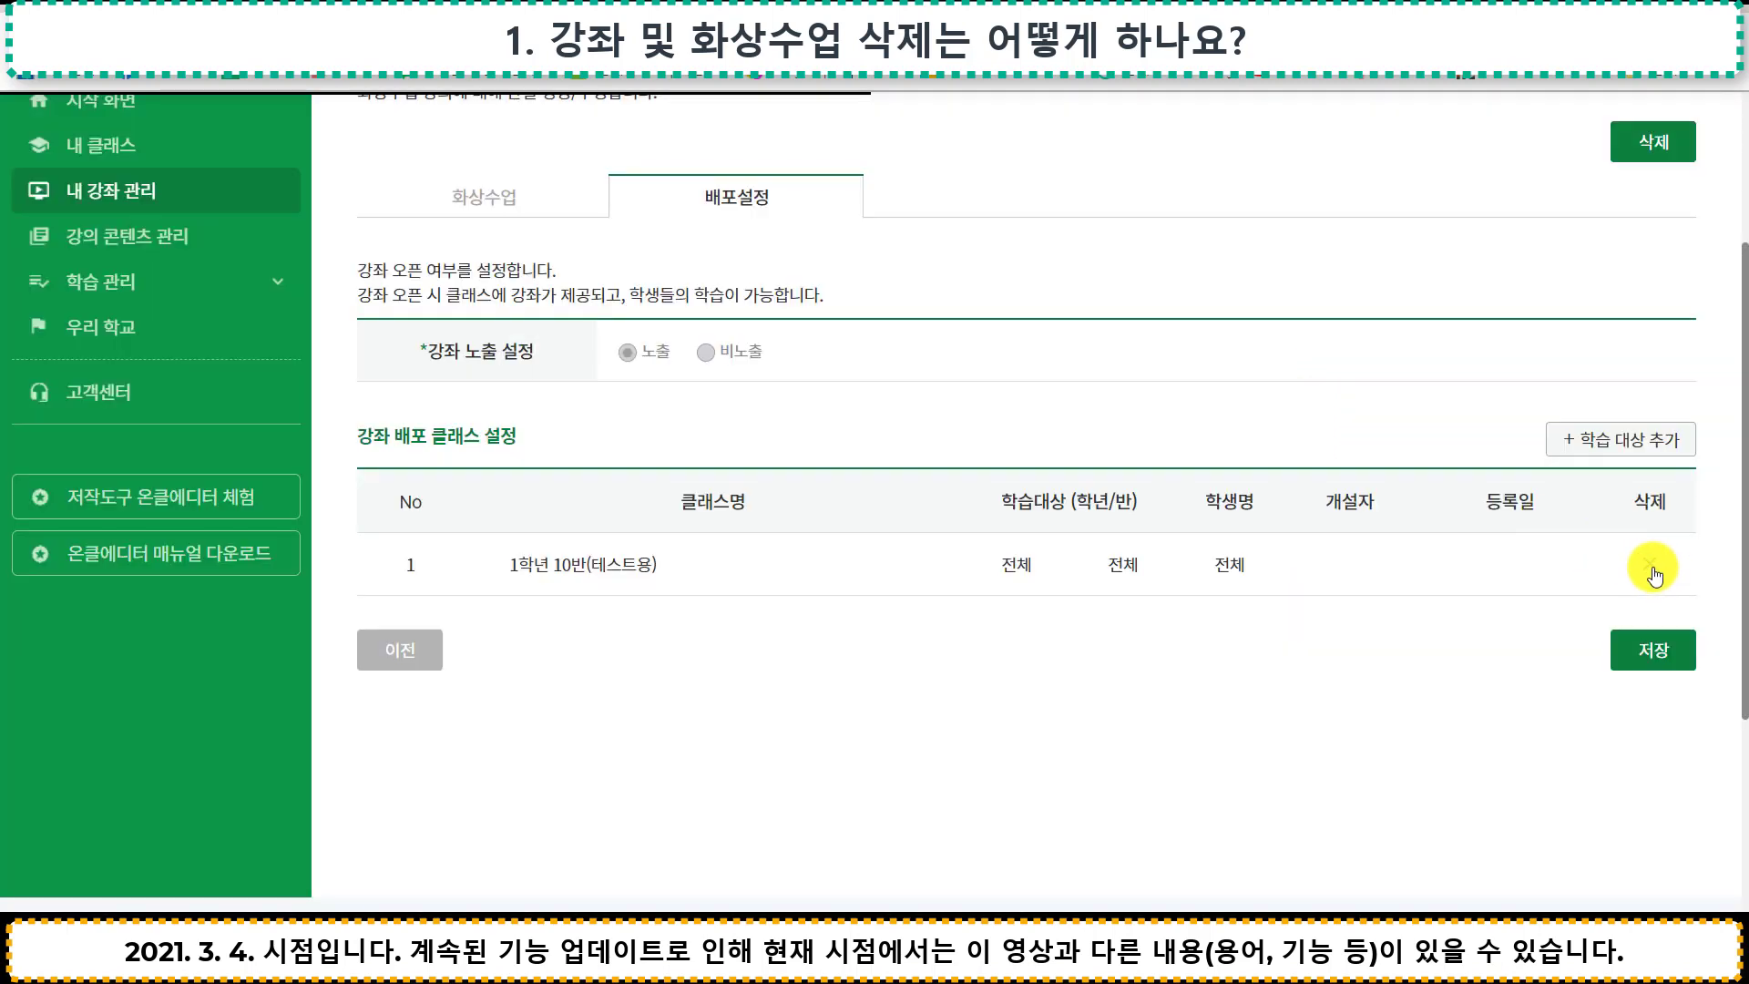
left_click(1650, 567)
left_click(1069, 155)
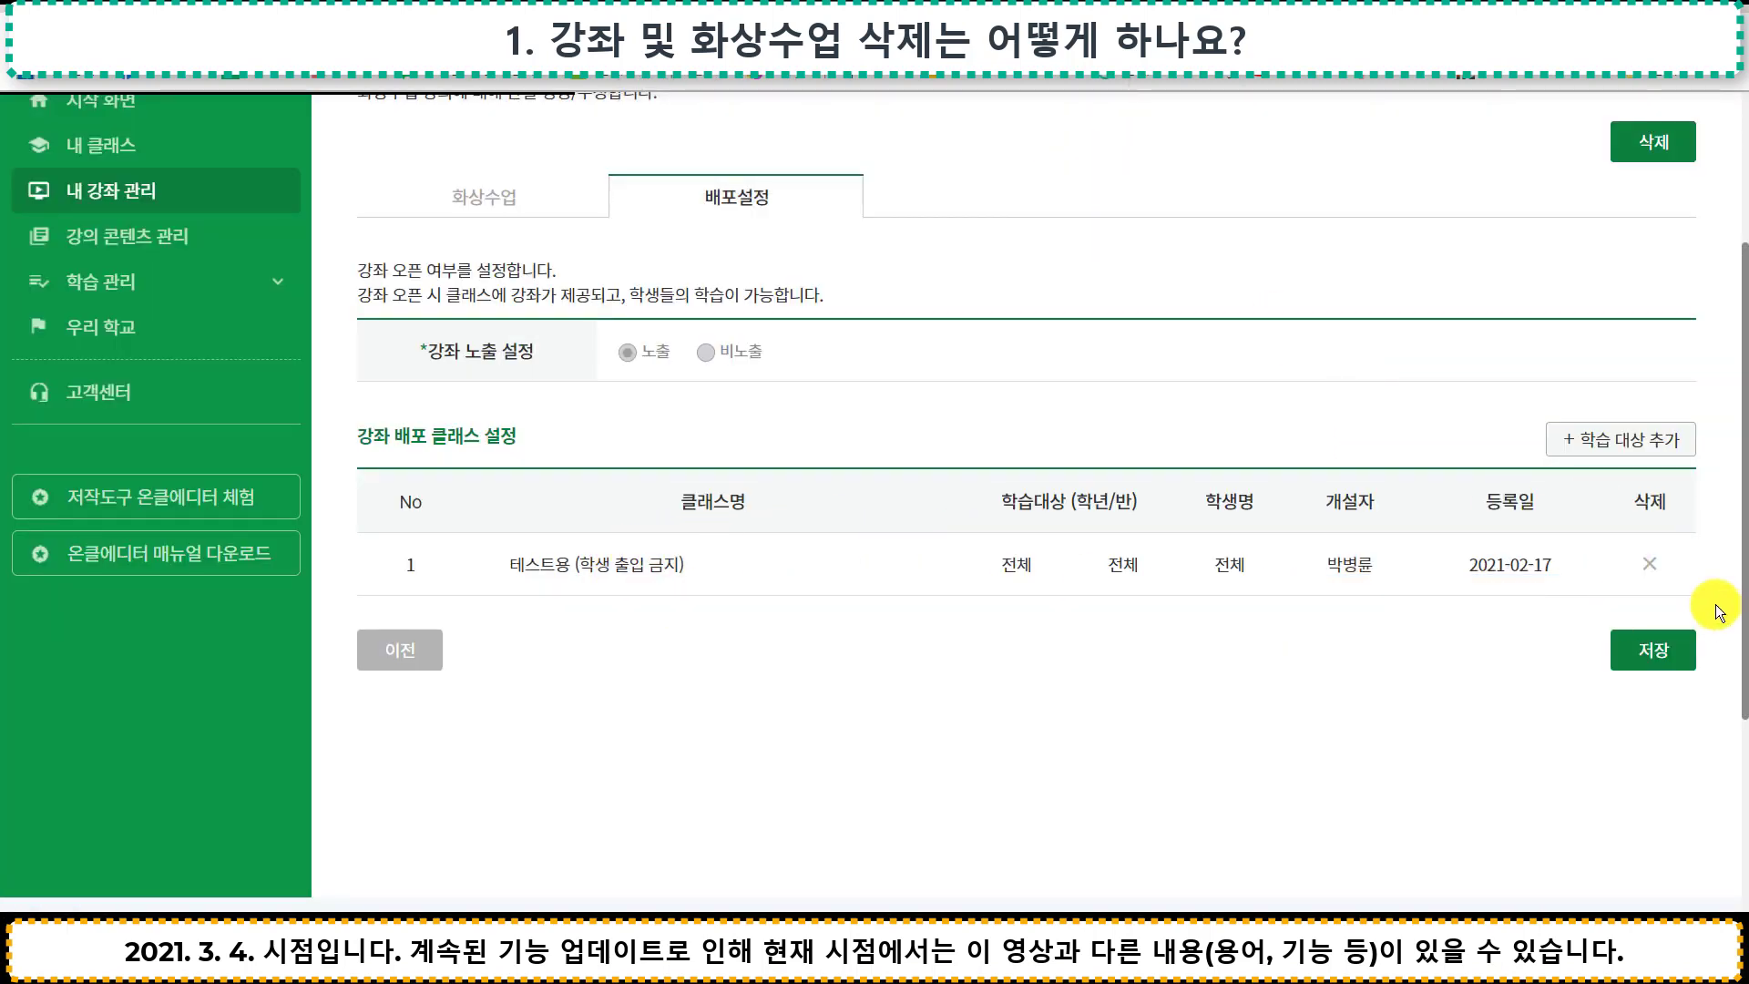
Remove the distributed class 테스트용 (학생 출입 금지) and delete the 화상수업 새벽 video class
left_click(1648, 566)
left_click(1074, 160)
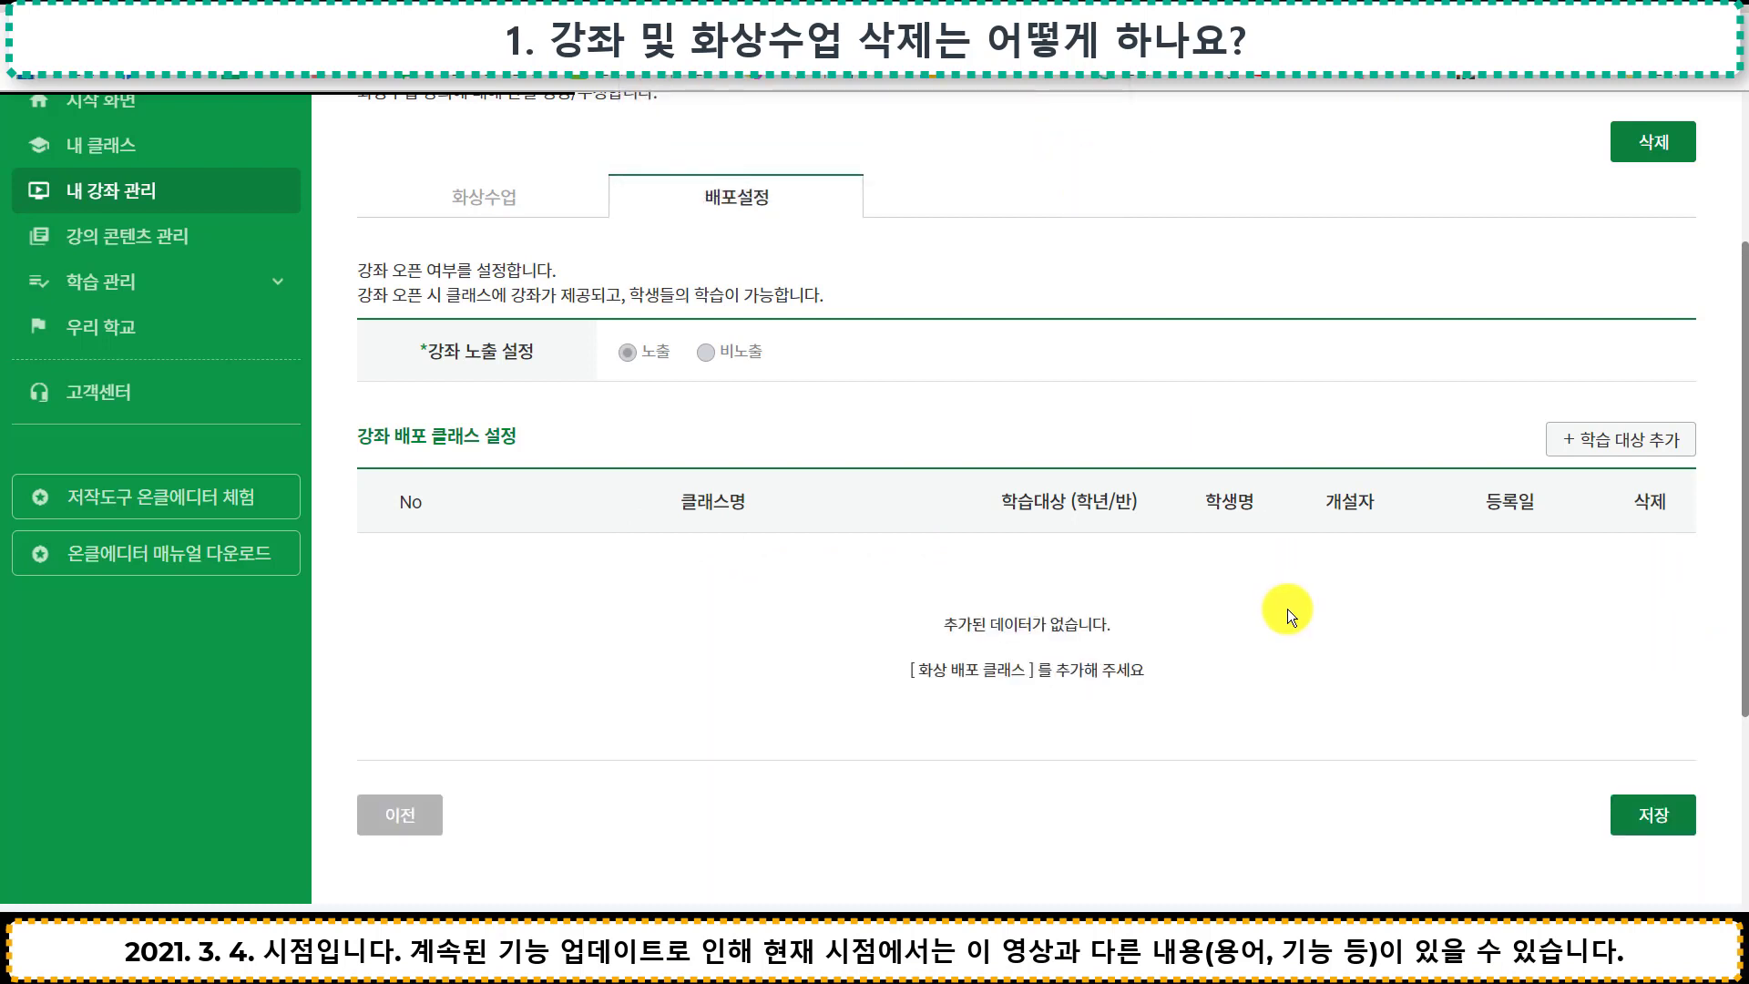
left_click(1646, 143)
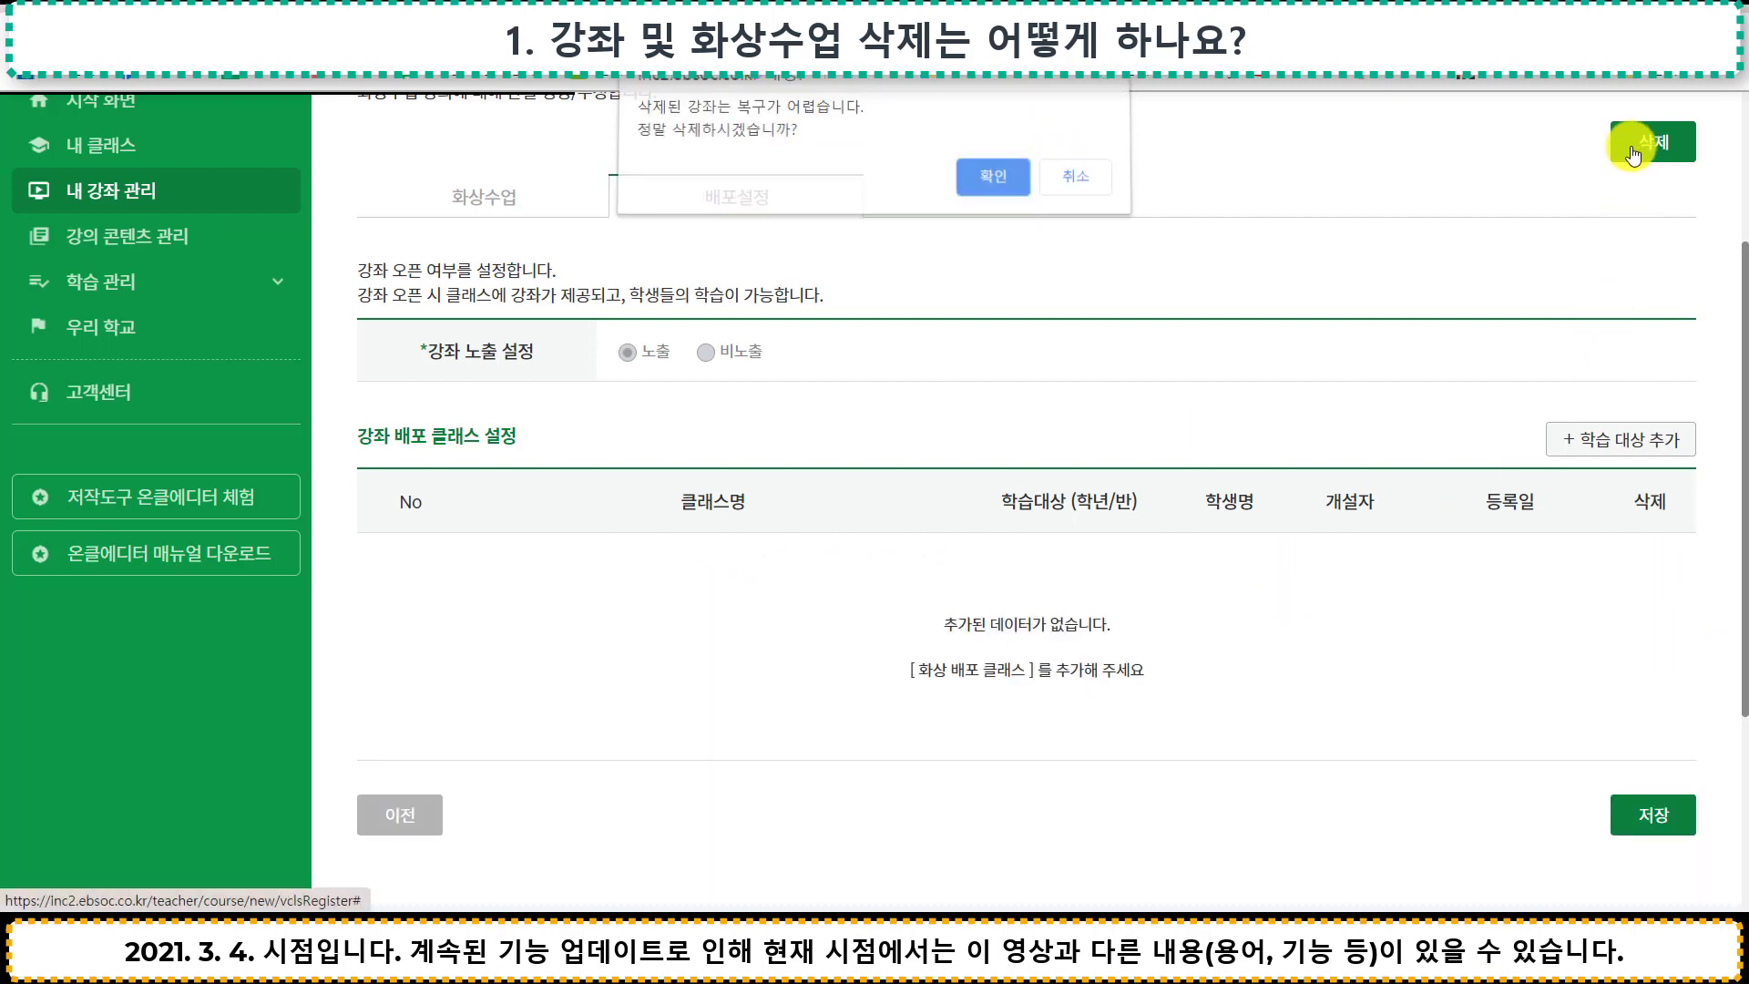
left_click(1018, 191)
scroll(1051, 663, "down", 3)
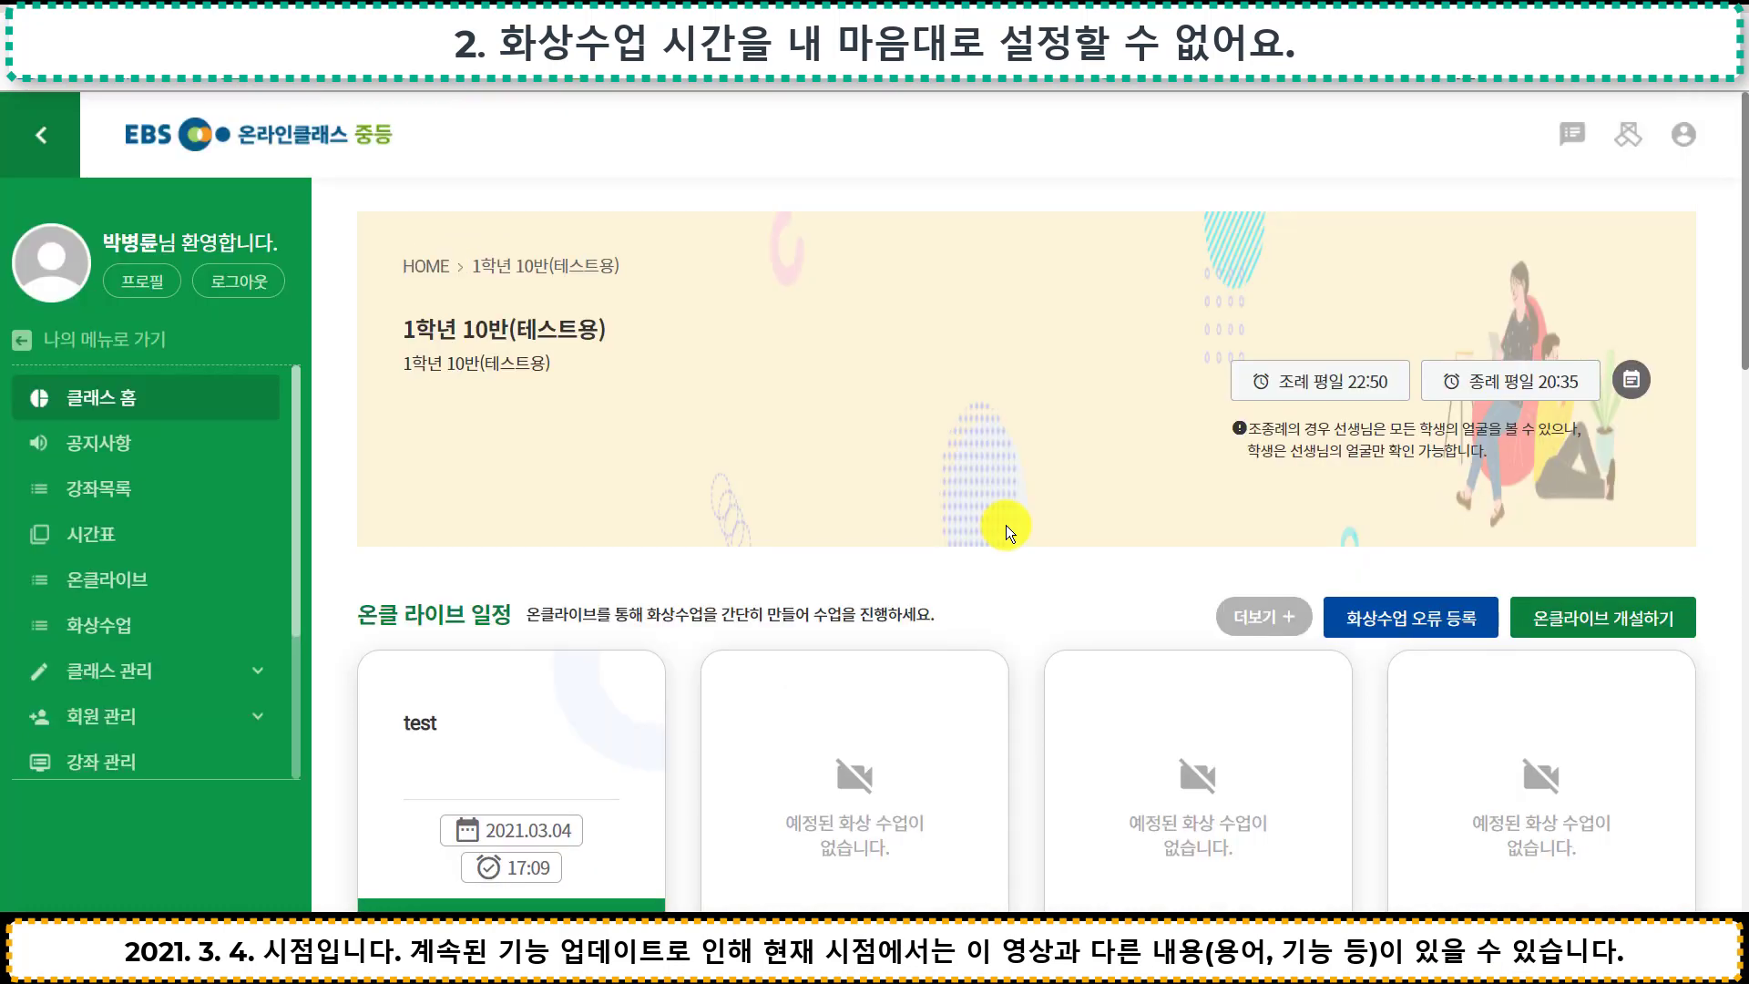
Leave the class home for my course management and start creating a new video class
scroll(1006, 525, "down", 7)
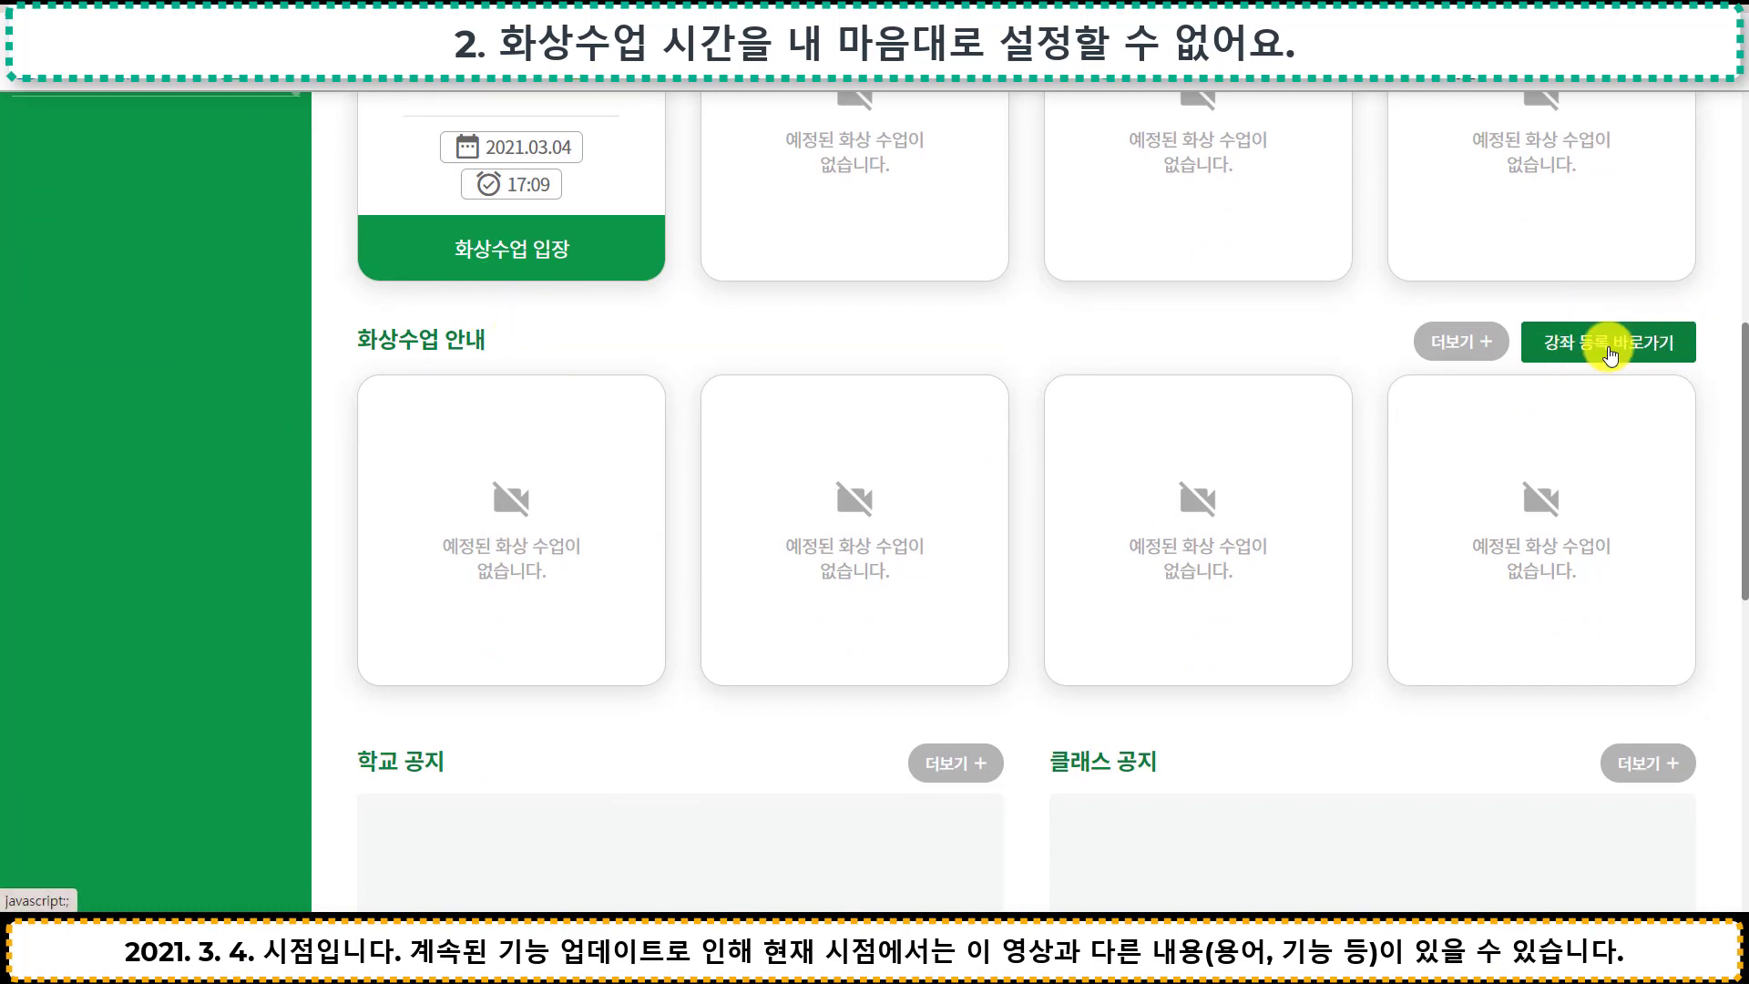
scroll(1609, 353, "up", 6)
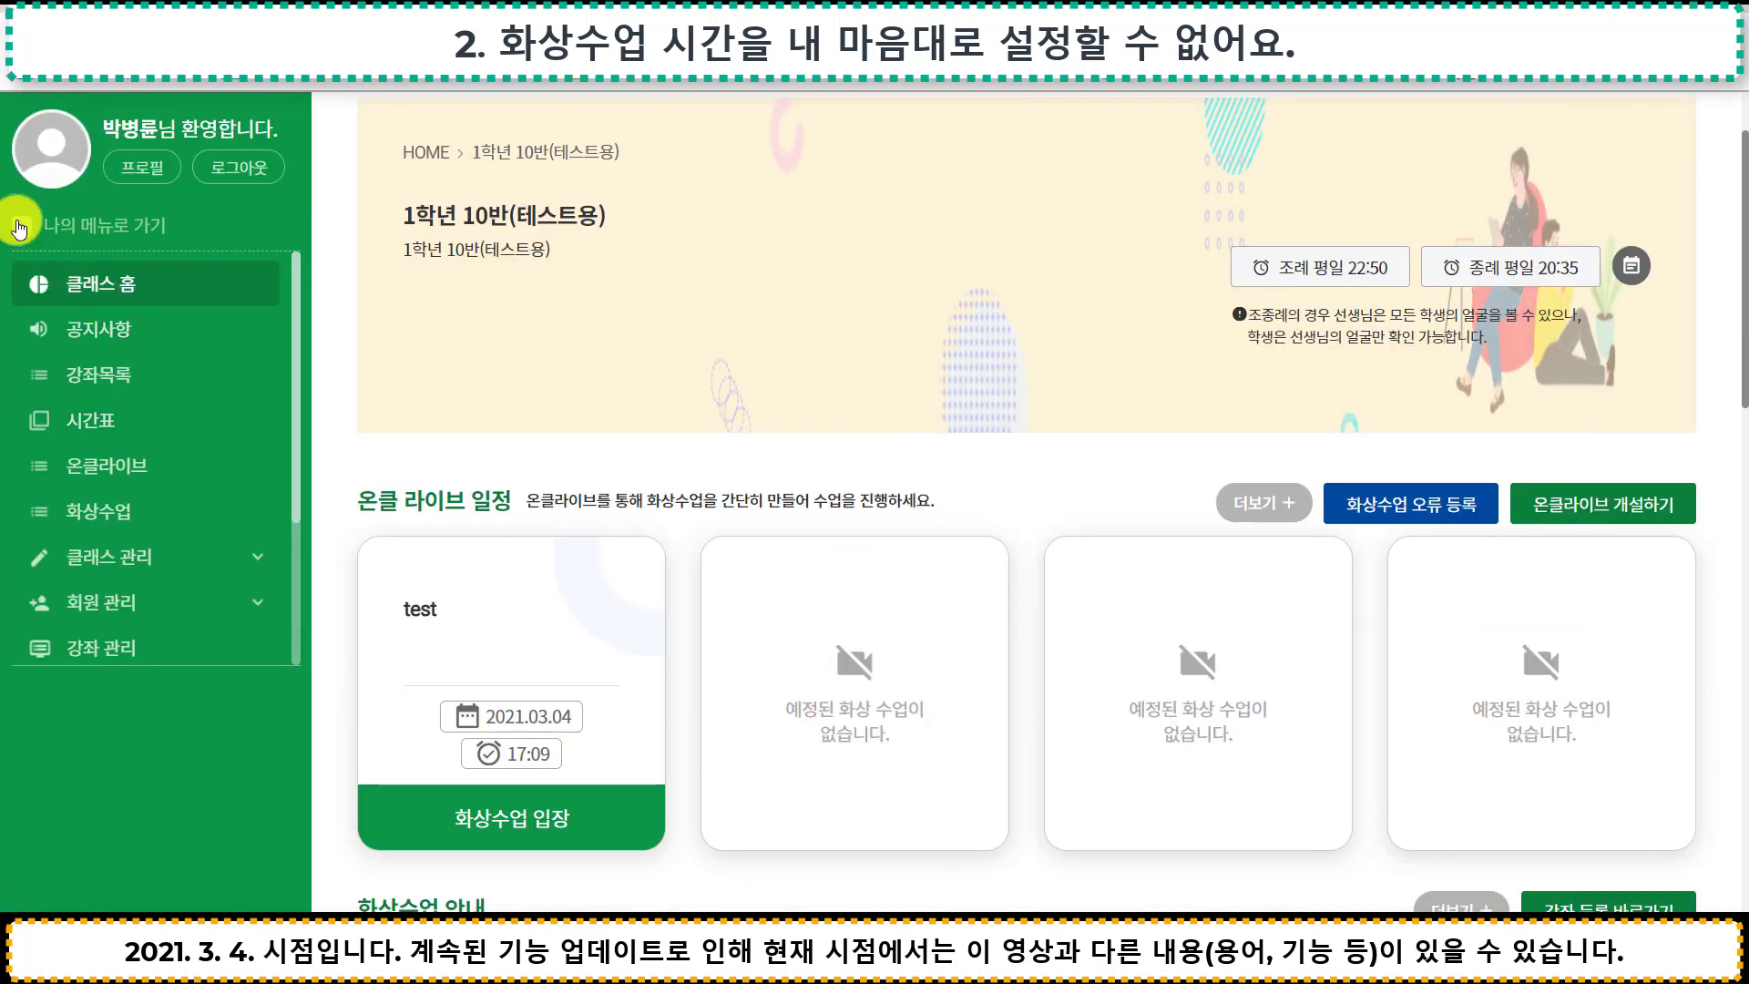
left_click(22, 227)
left_click(129, 449)
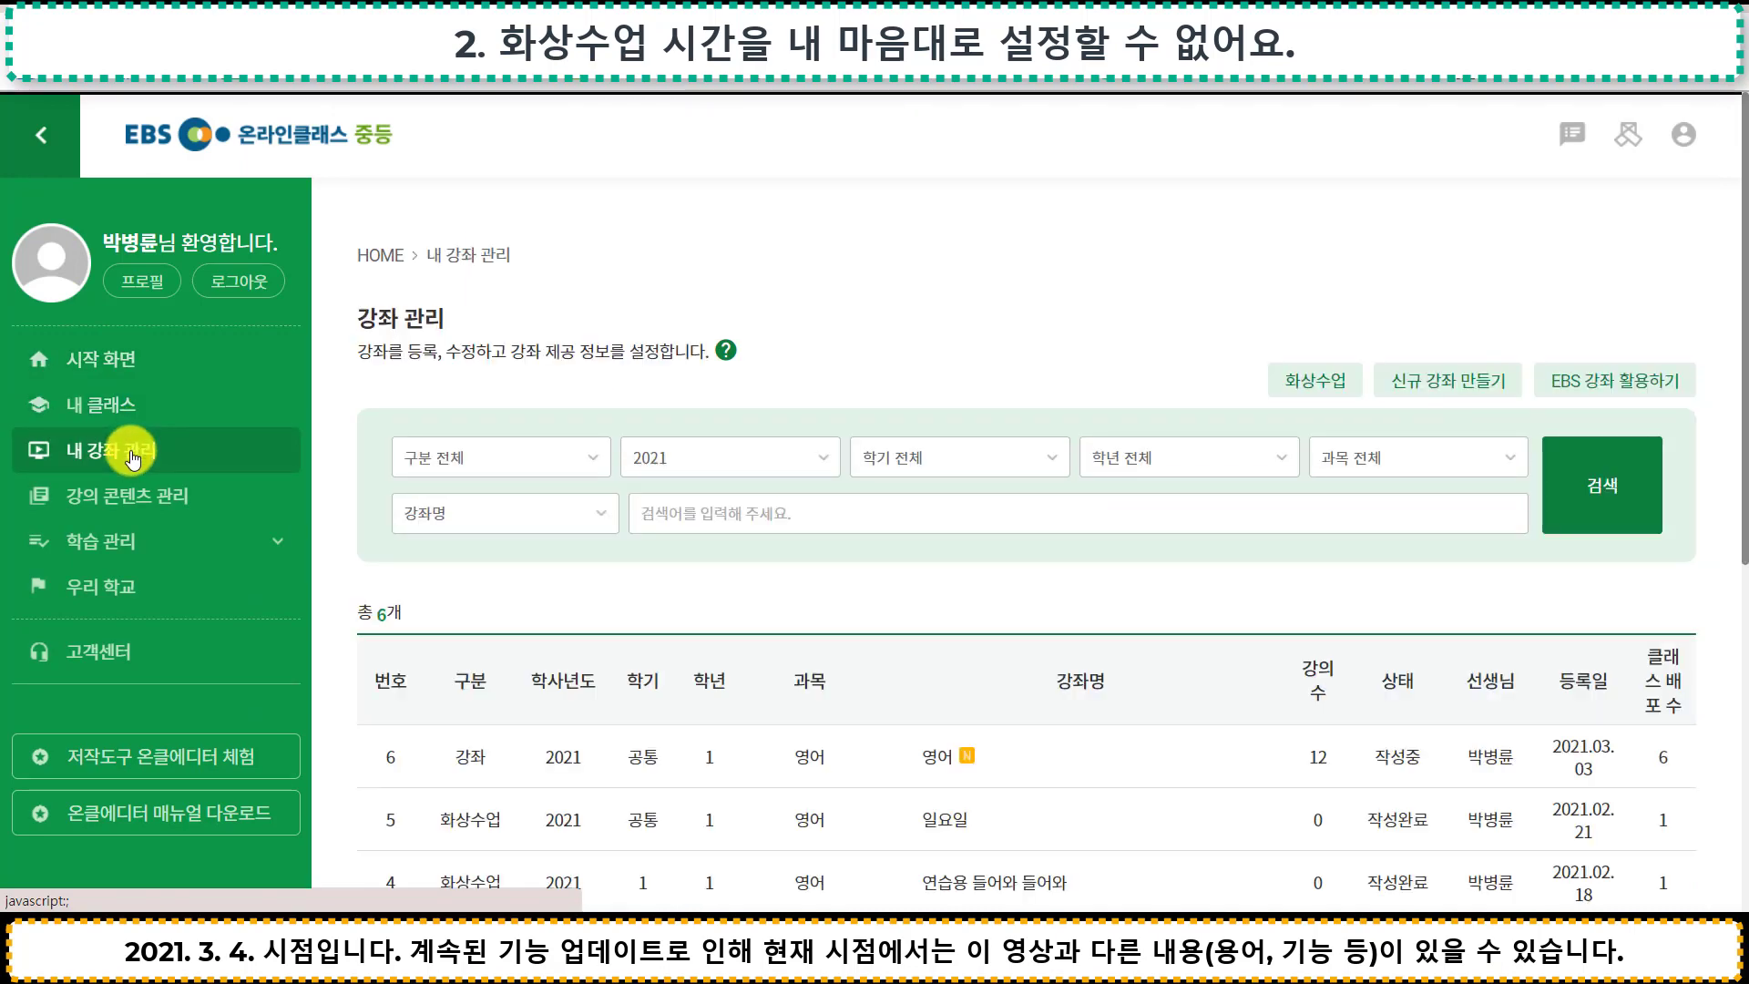
left_click(1296, 387)
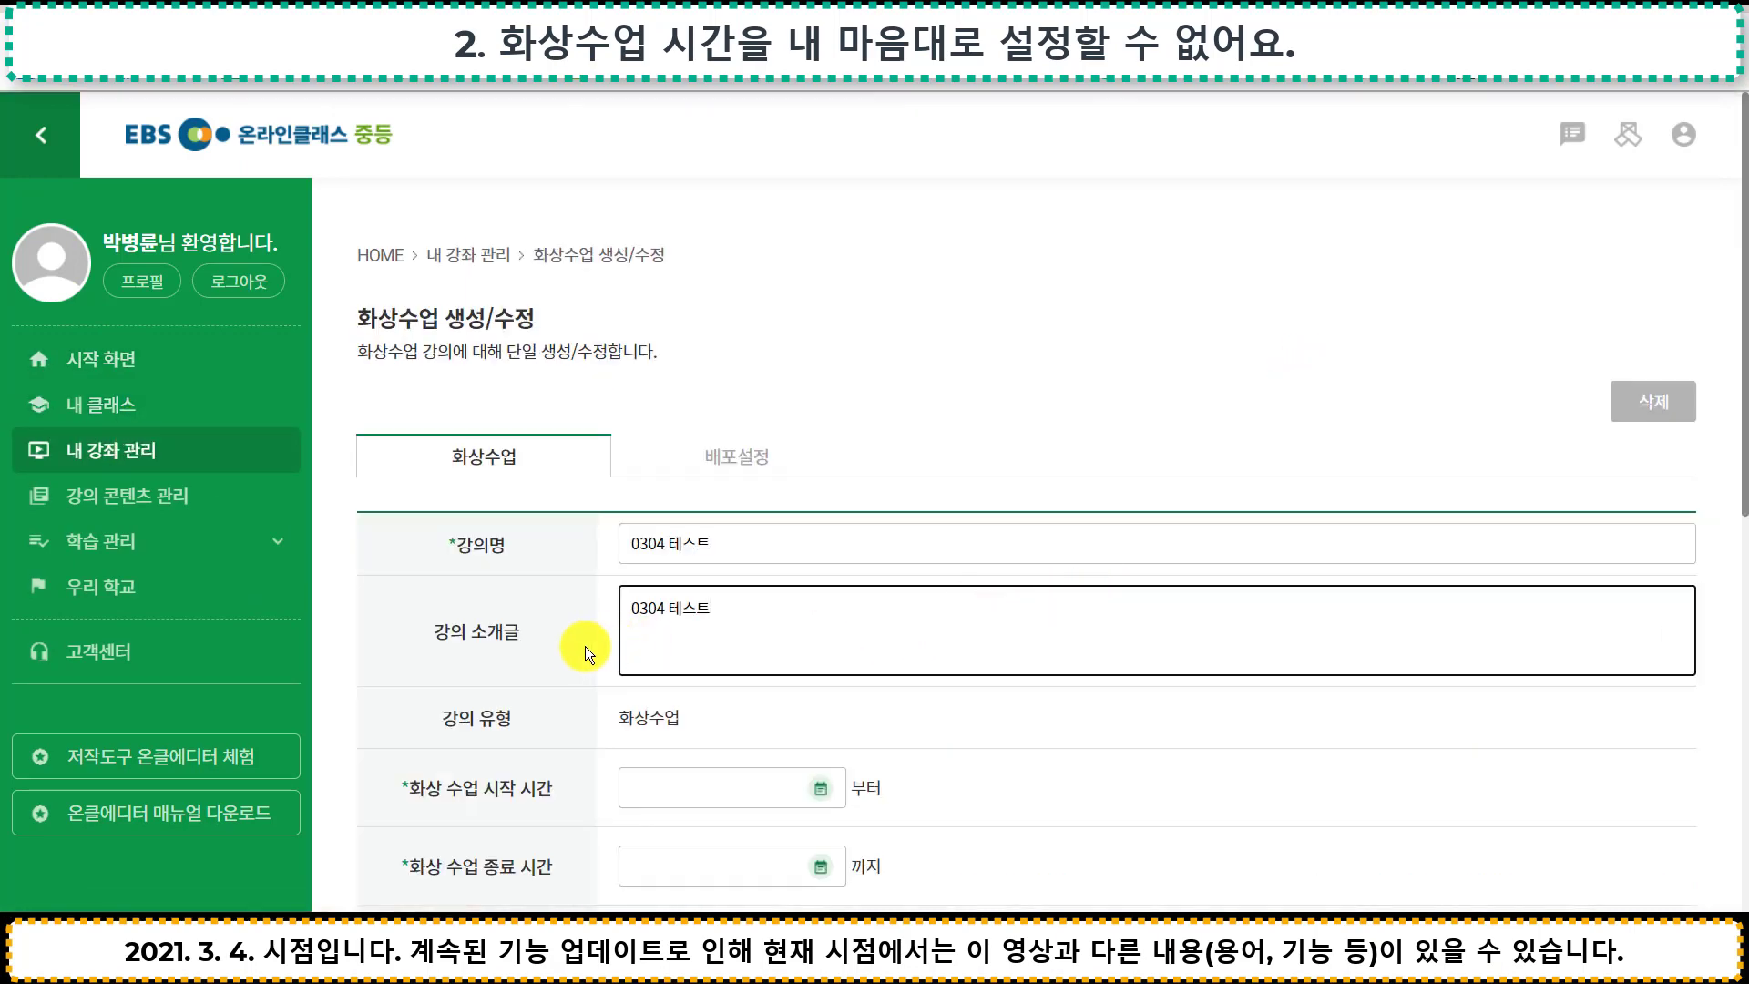
Set the new video class's start date to March 4, 2021
left_click(576, 646)
scroll(577, 647, "down", 2)
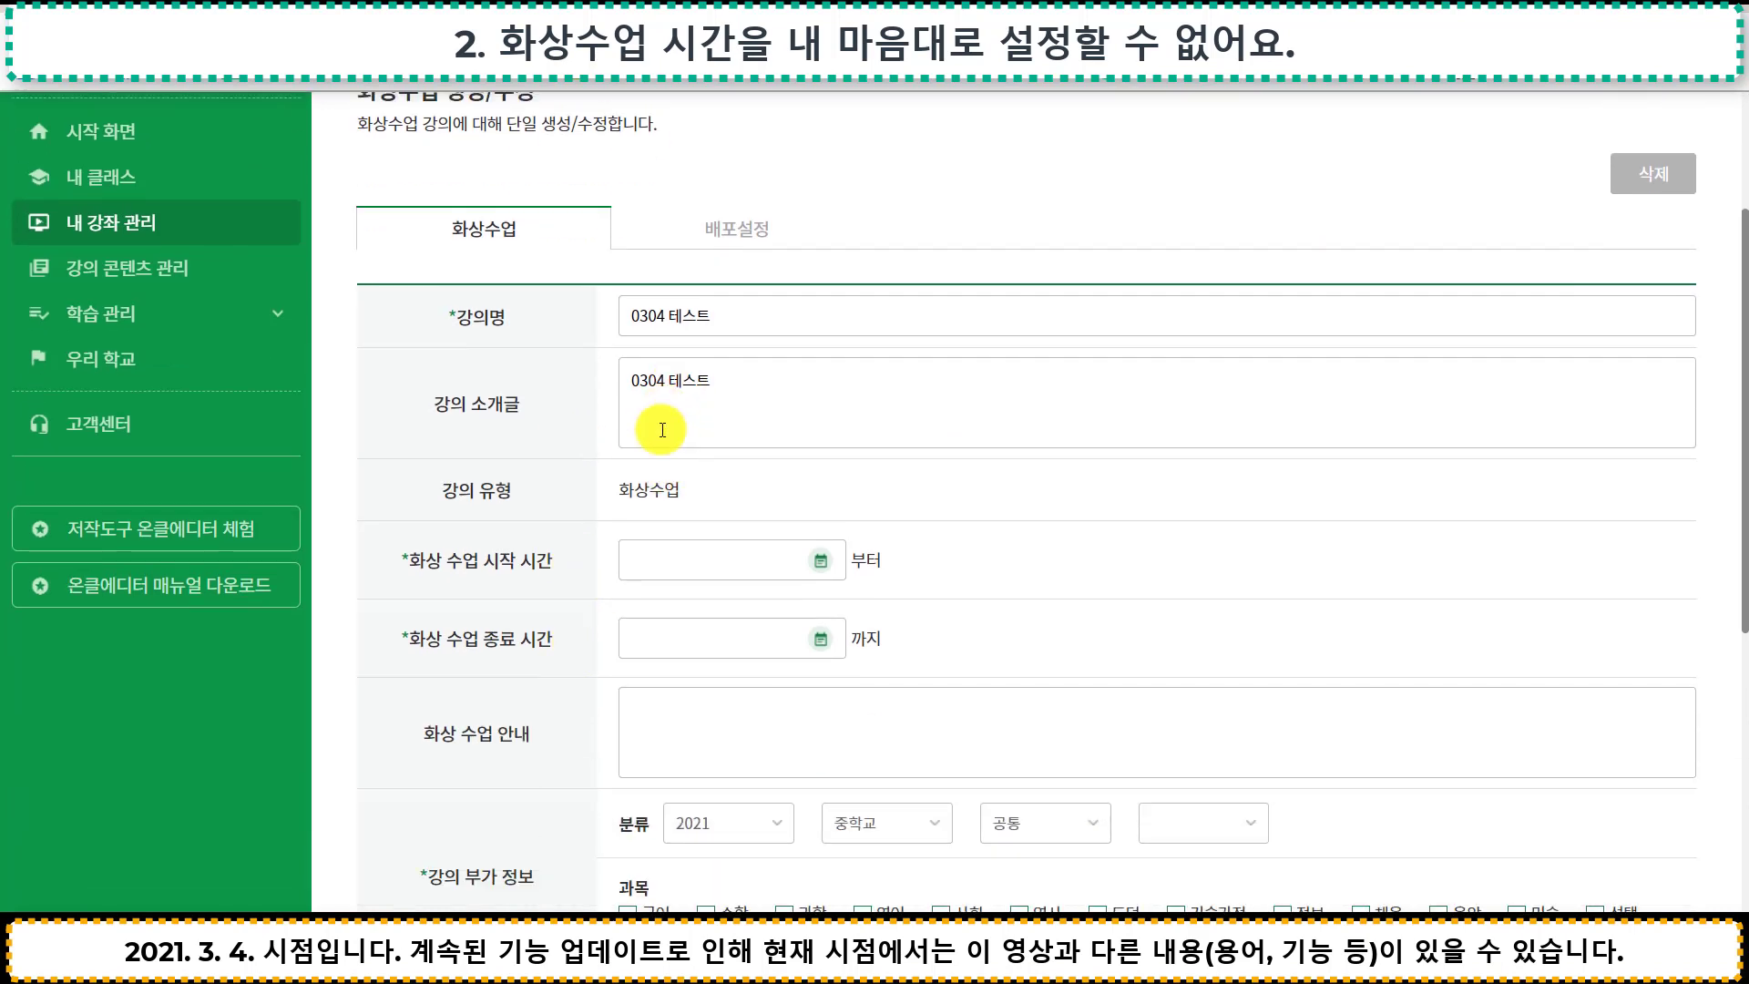
left_click(820, 560)
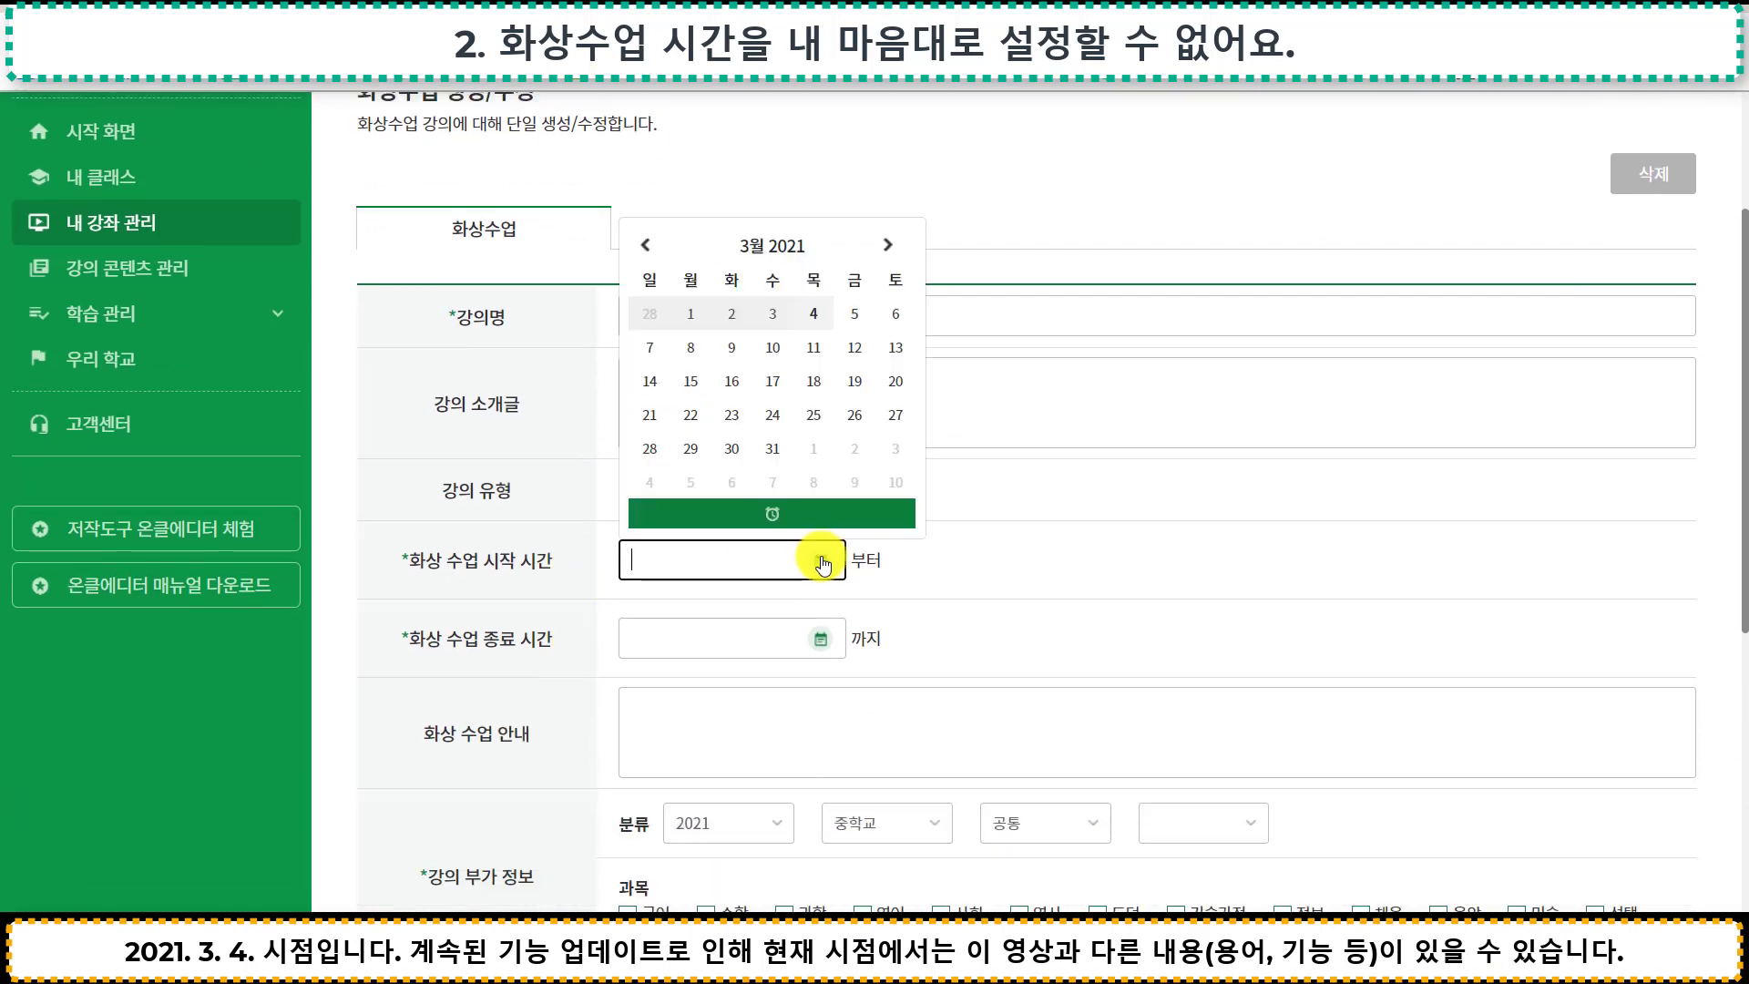
left_click(813, 314)
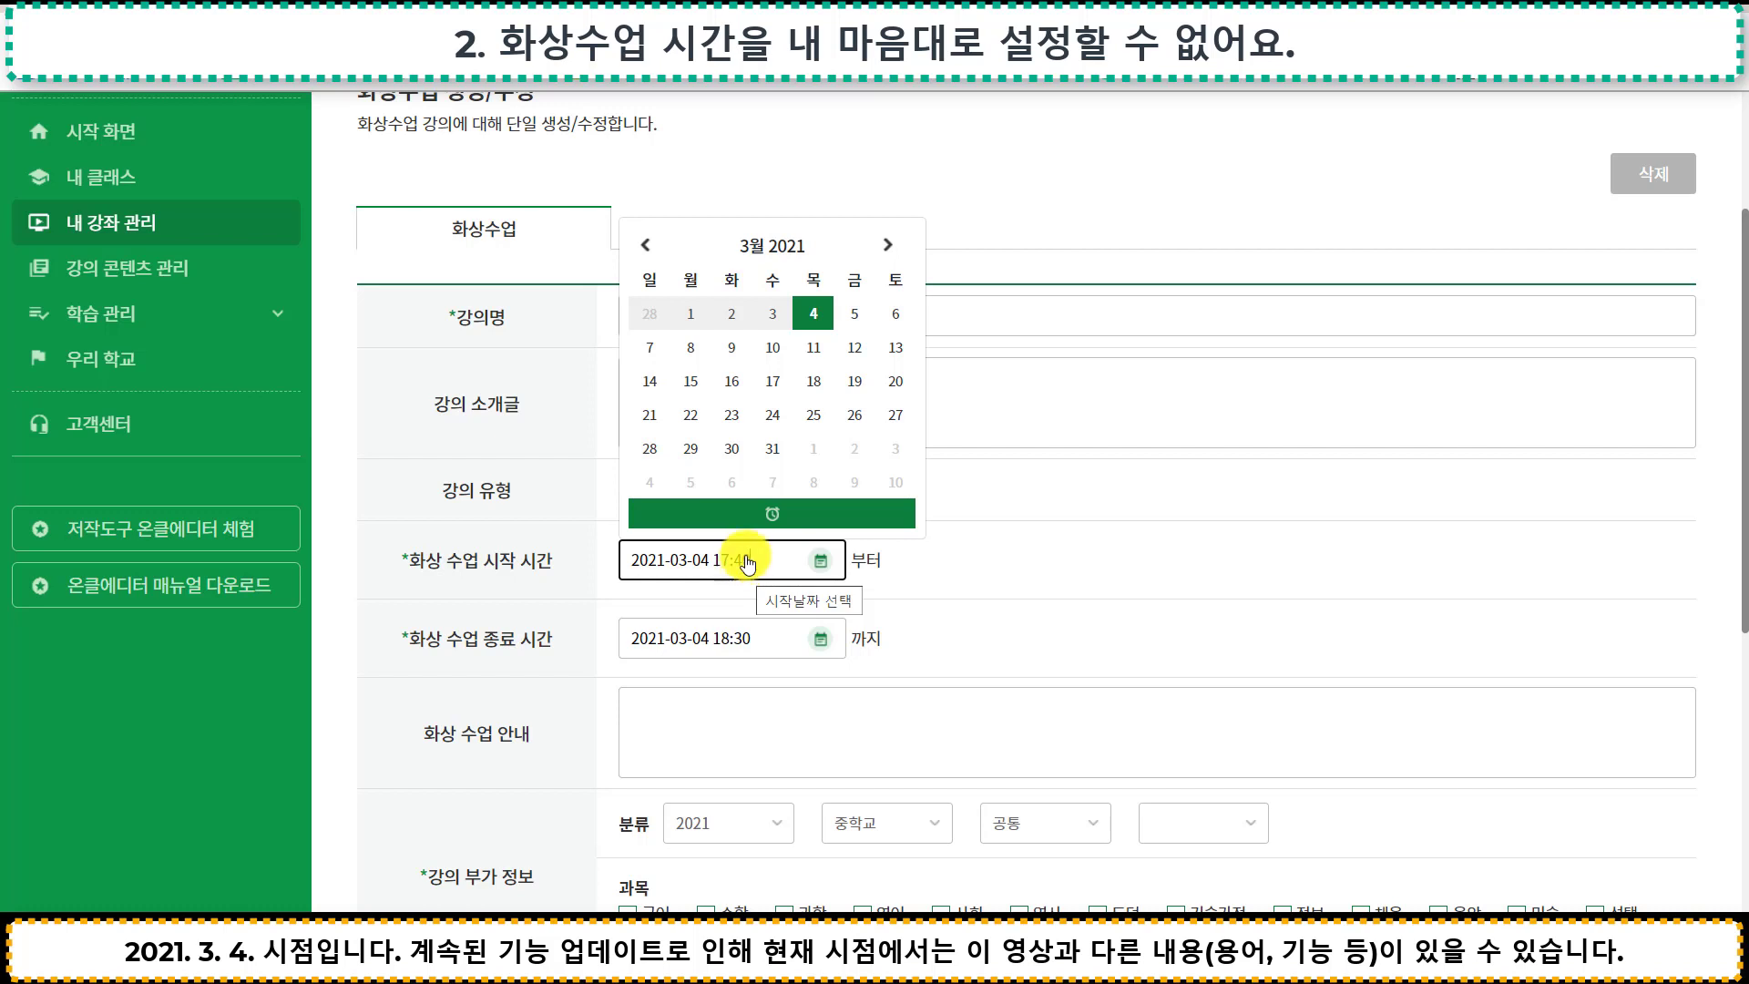
Set the video class's start time to 18:00
left_click(774, 512)
left_click(725, 473)
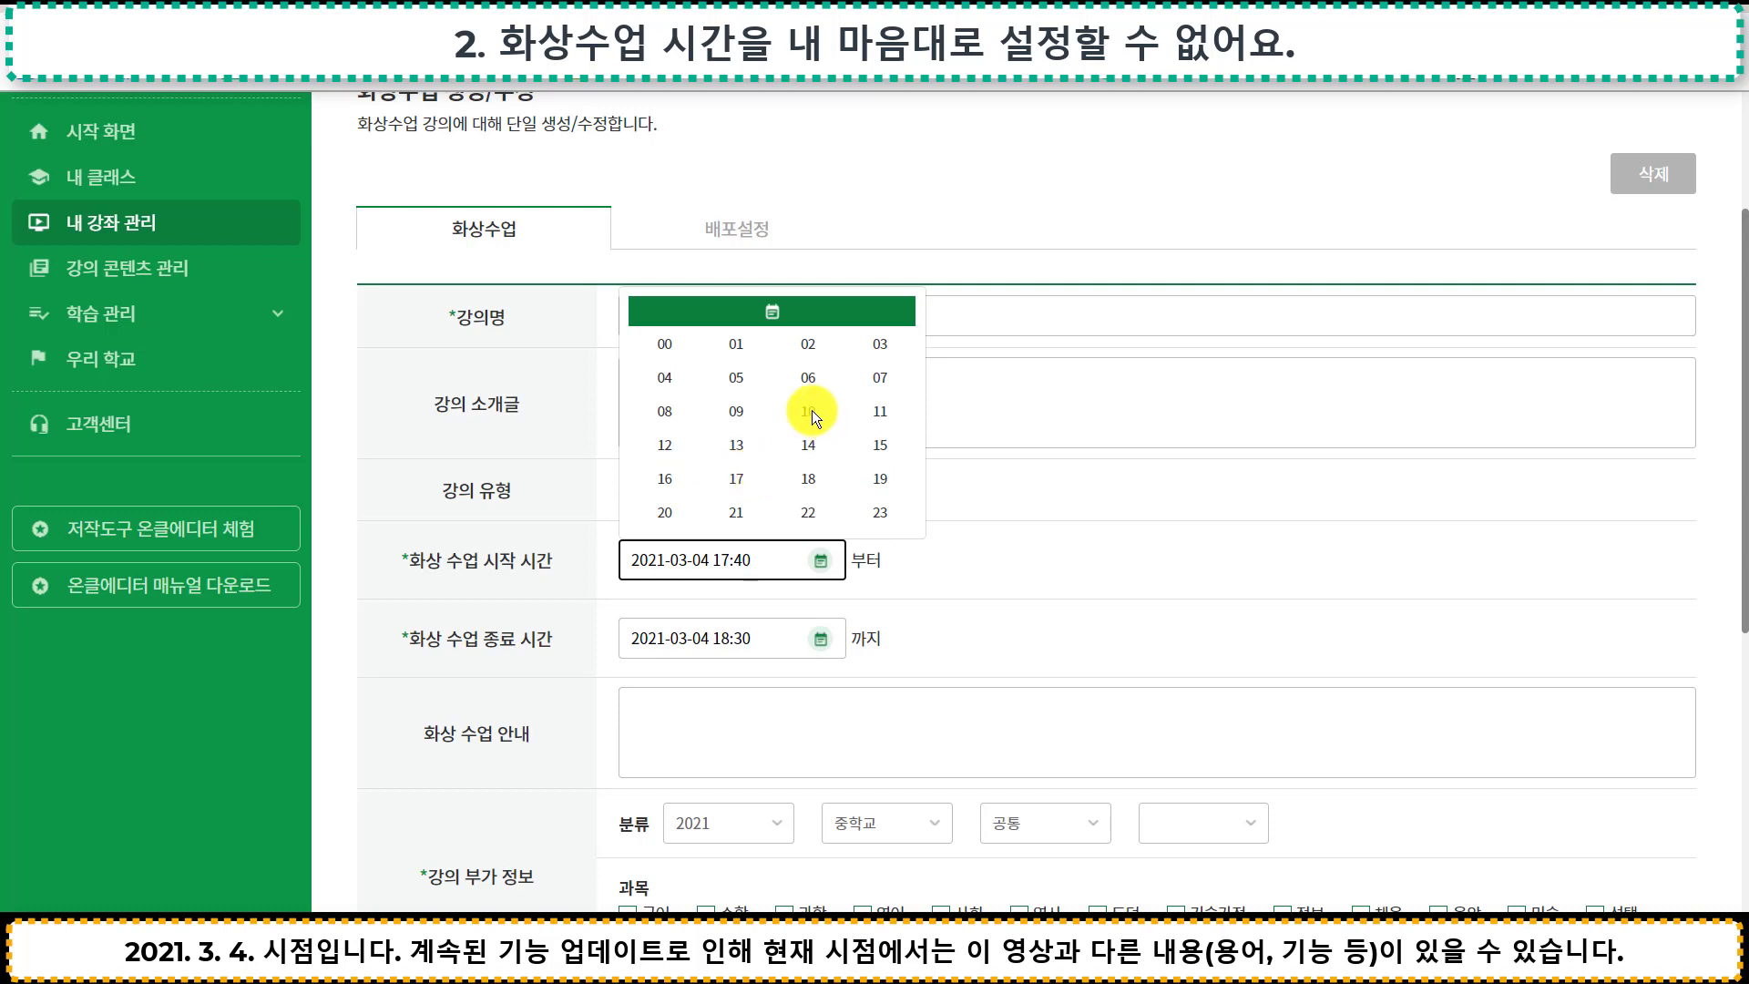
left_click(808, 476)
left_click(819, 465)
left_click(664, 444)
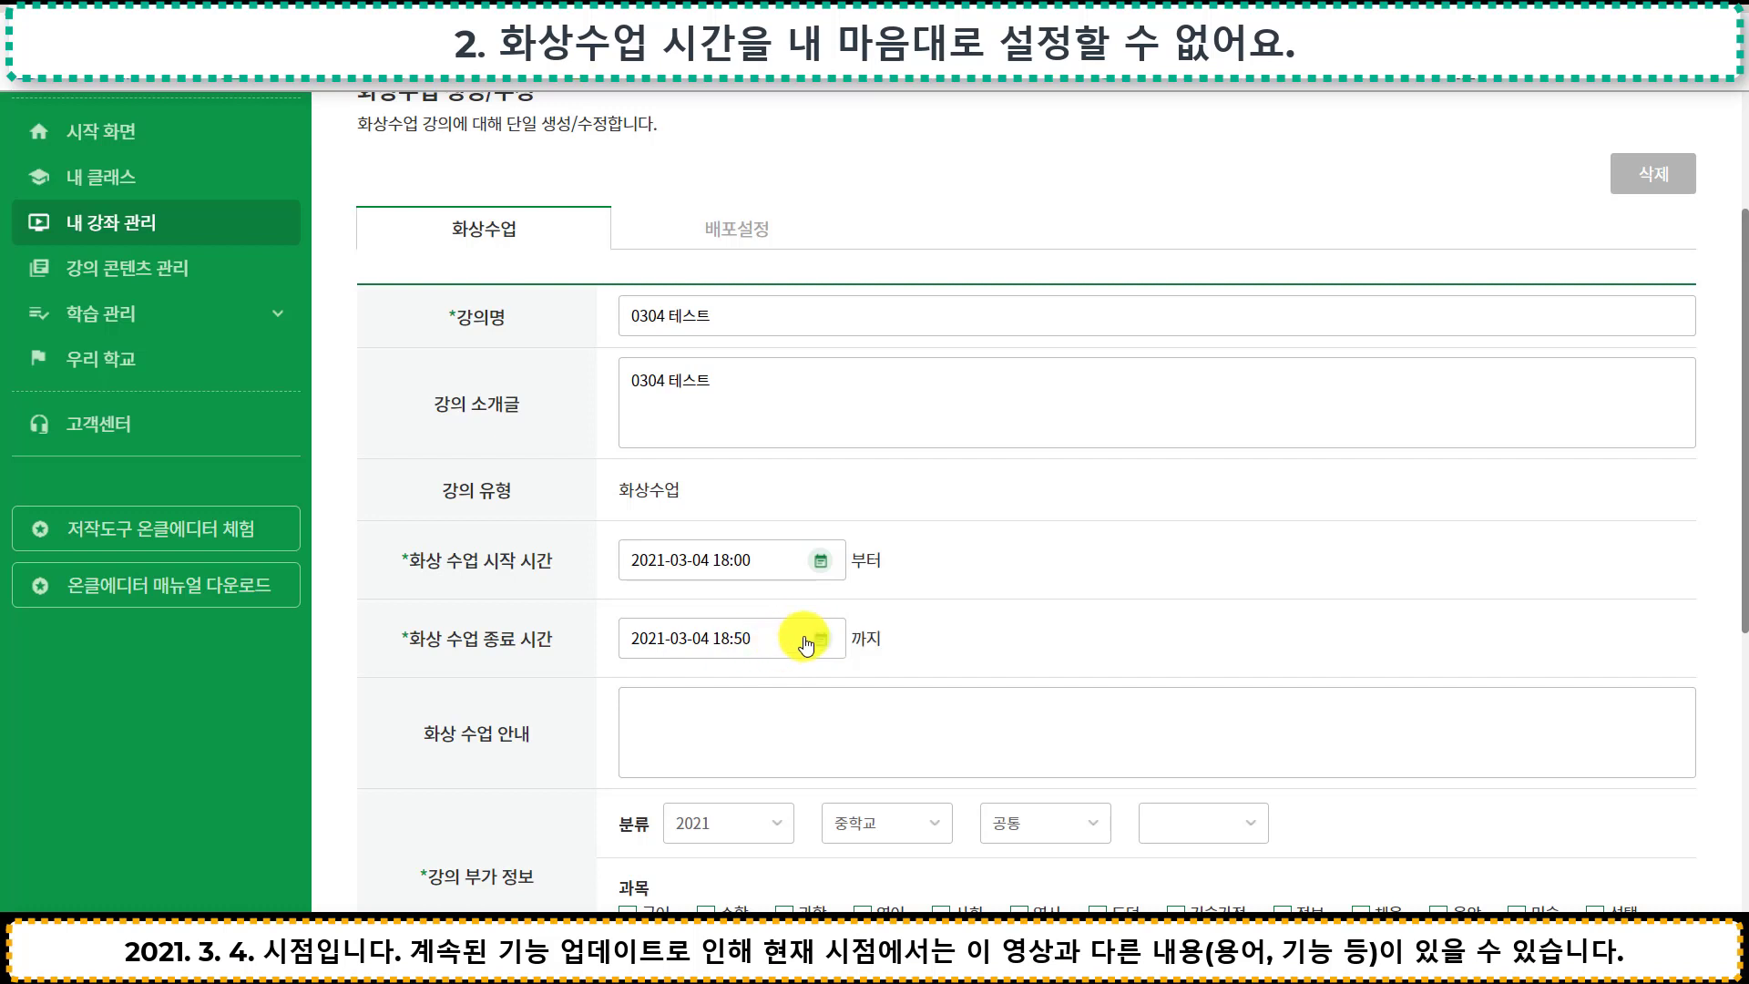
Set the video class's end time to 18:20 on March 4, 2021
left_click(745, 643)
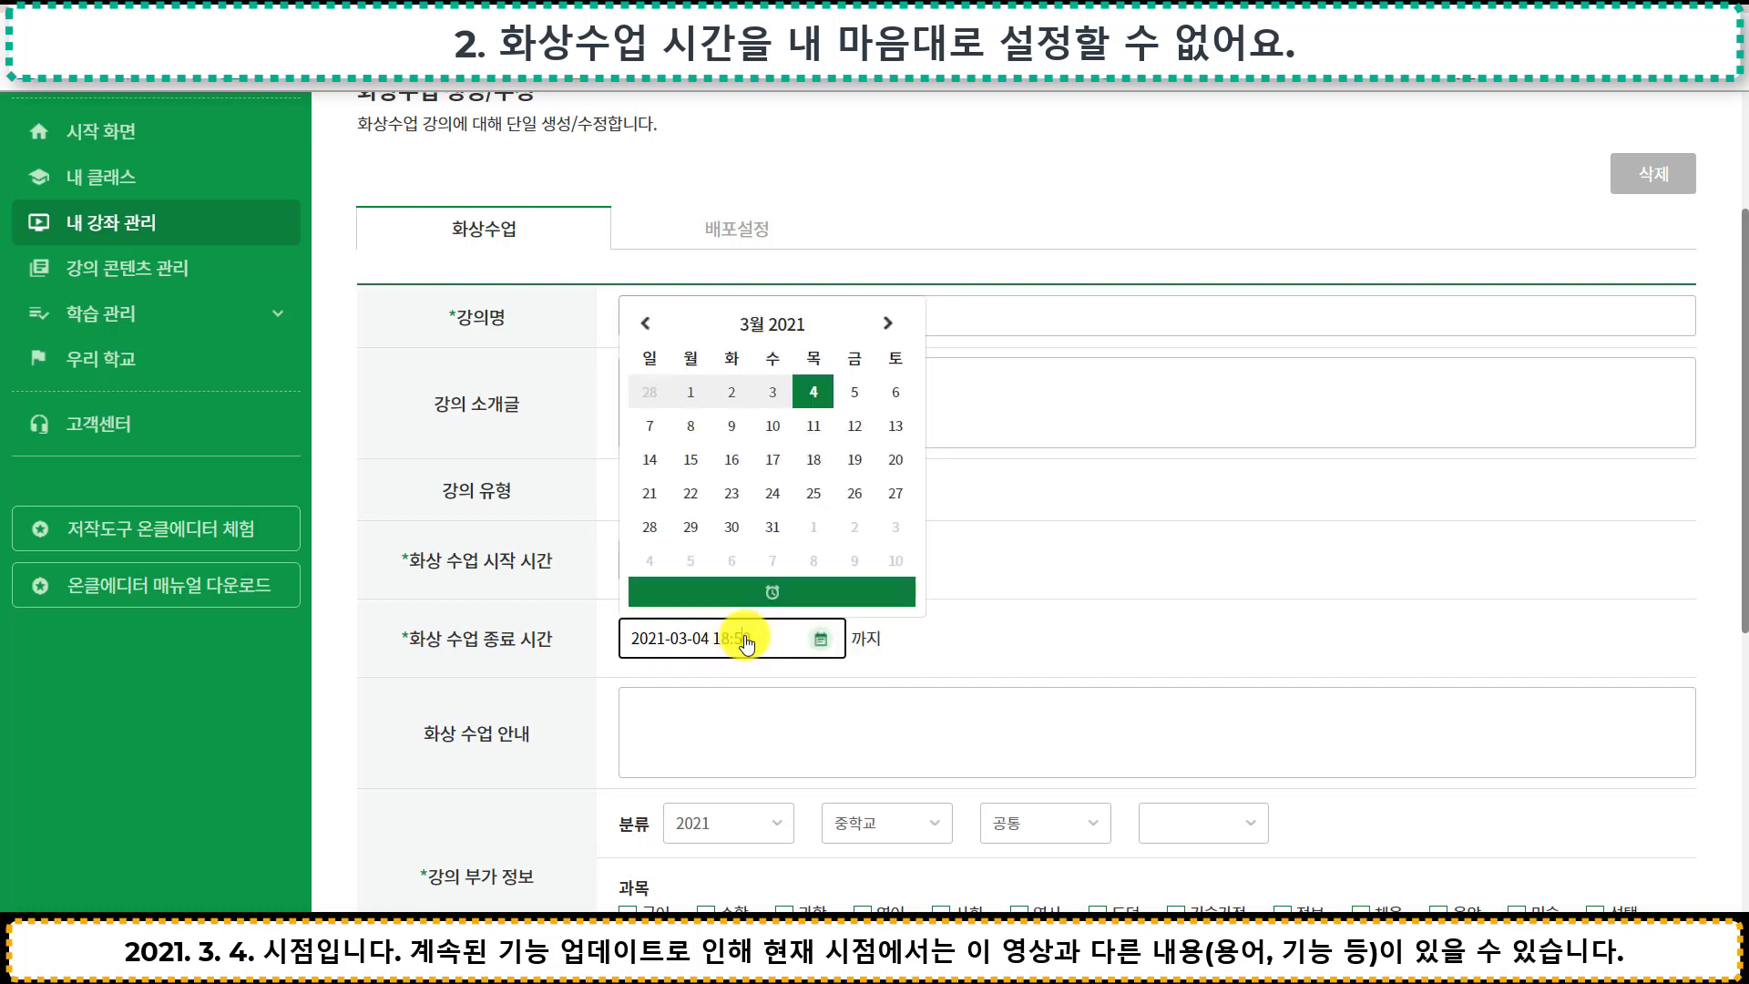
left_click(770, 592)
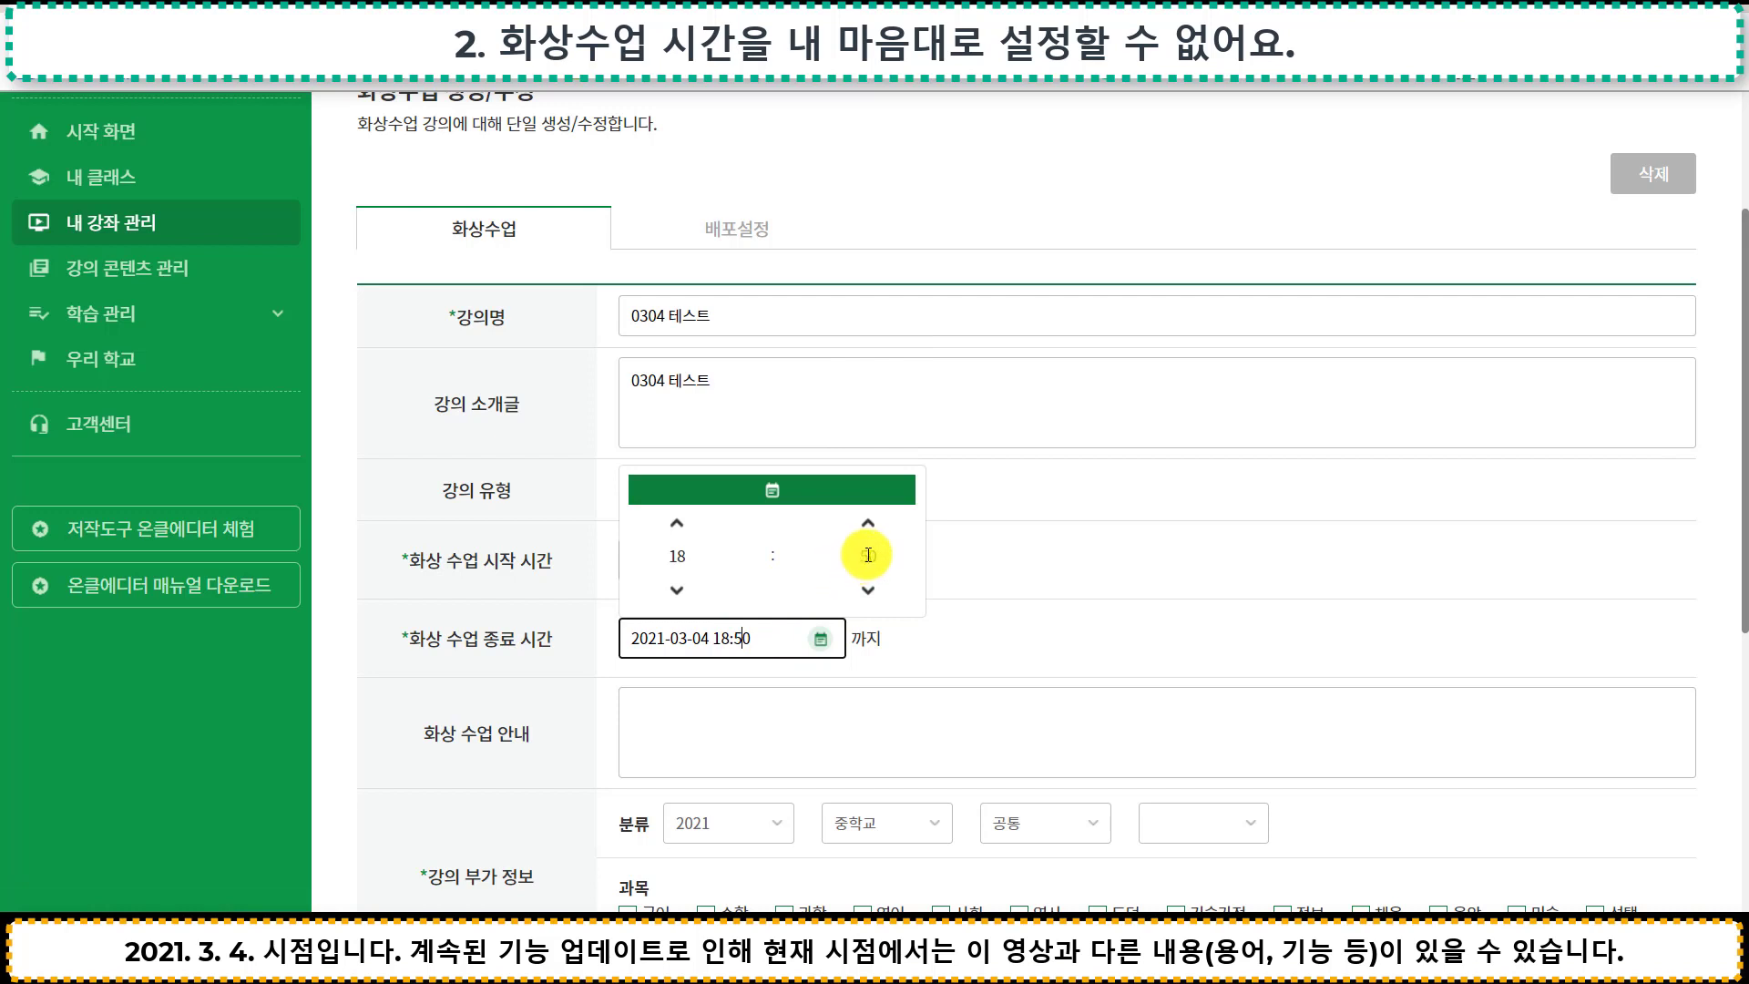
left_click(868, 555)
left_click(676, 557)
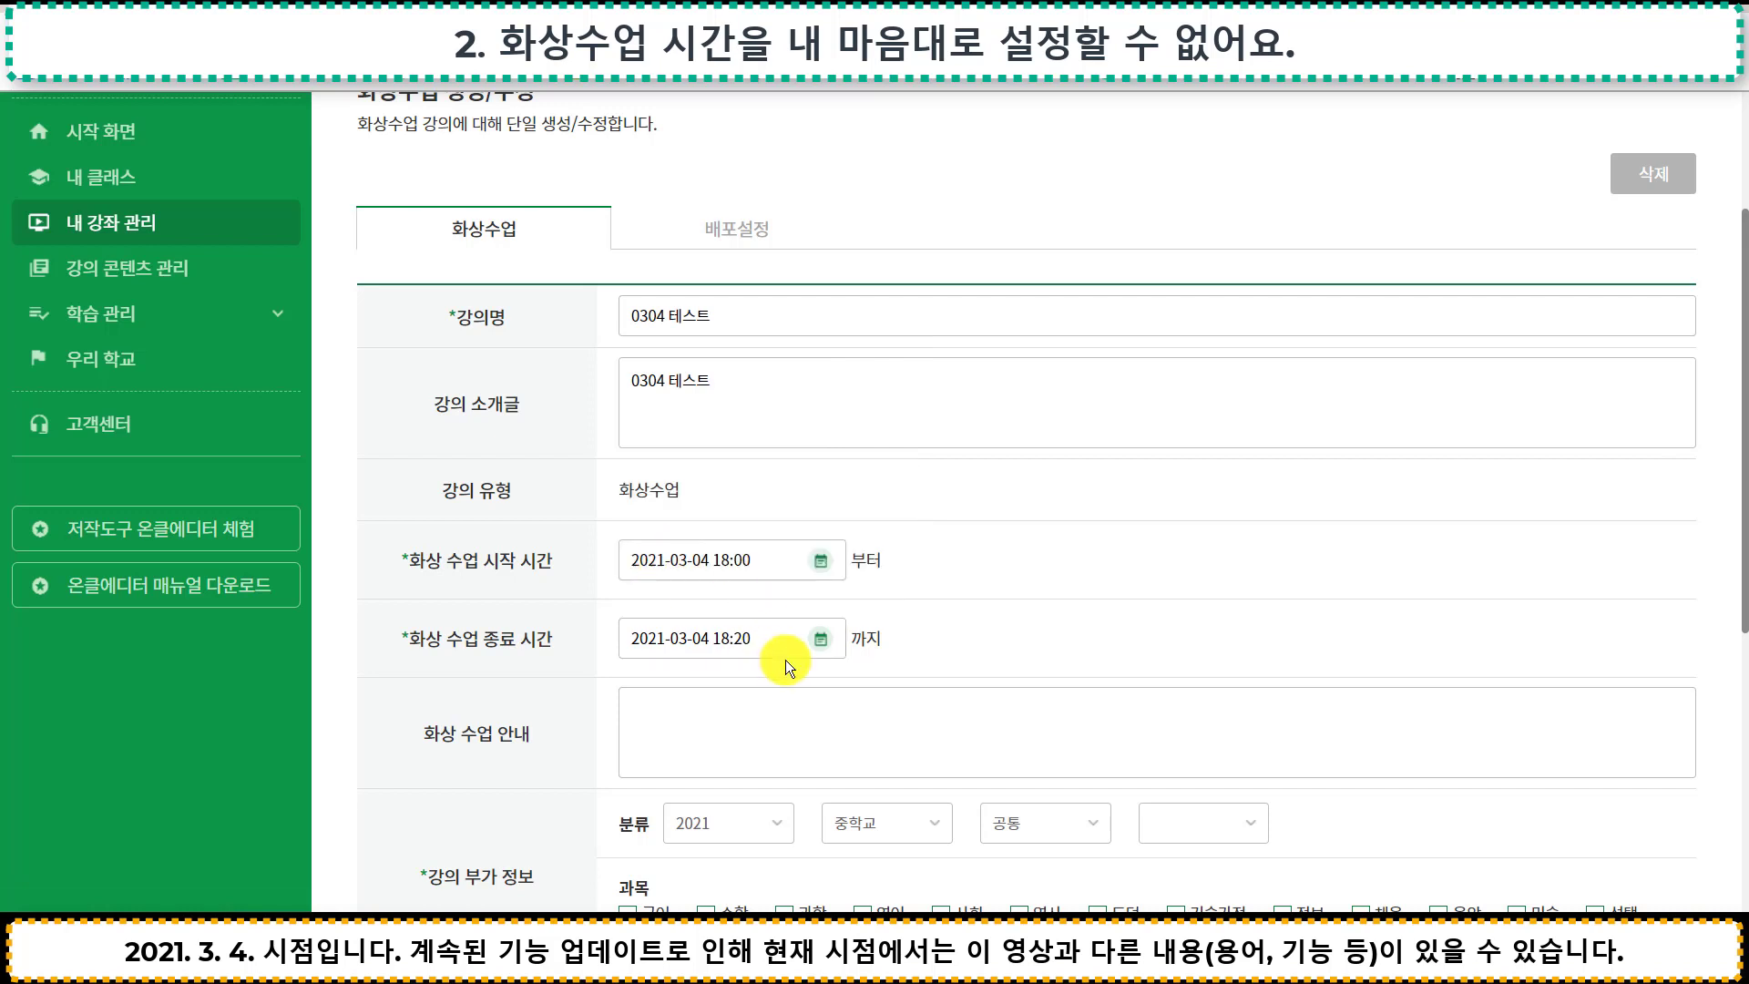
Enter 0304 테스트 as the video class guidance text (화상 수업 안내)
left_click(743, 743)
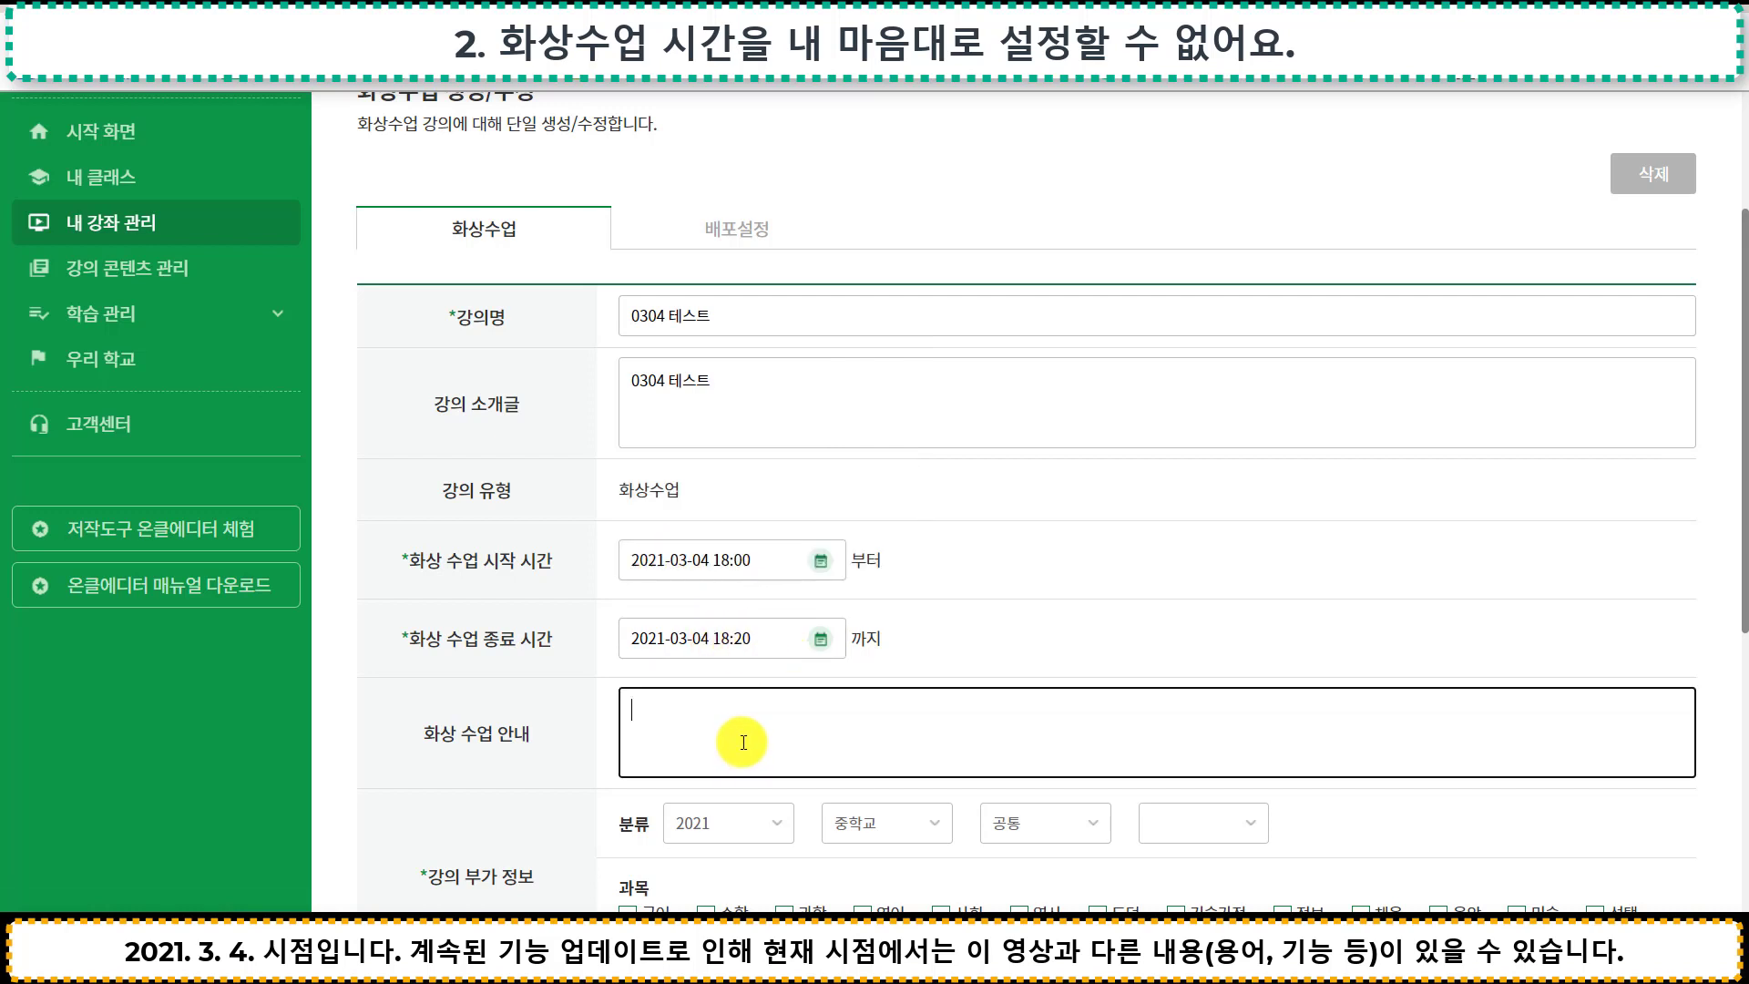
type("0304 테스트")
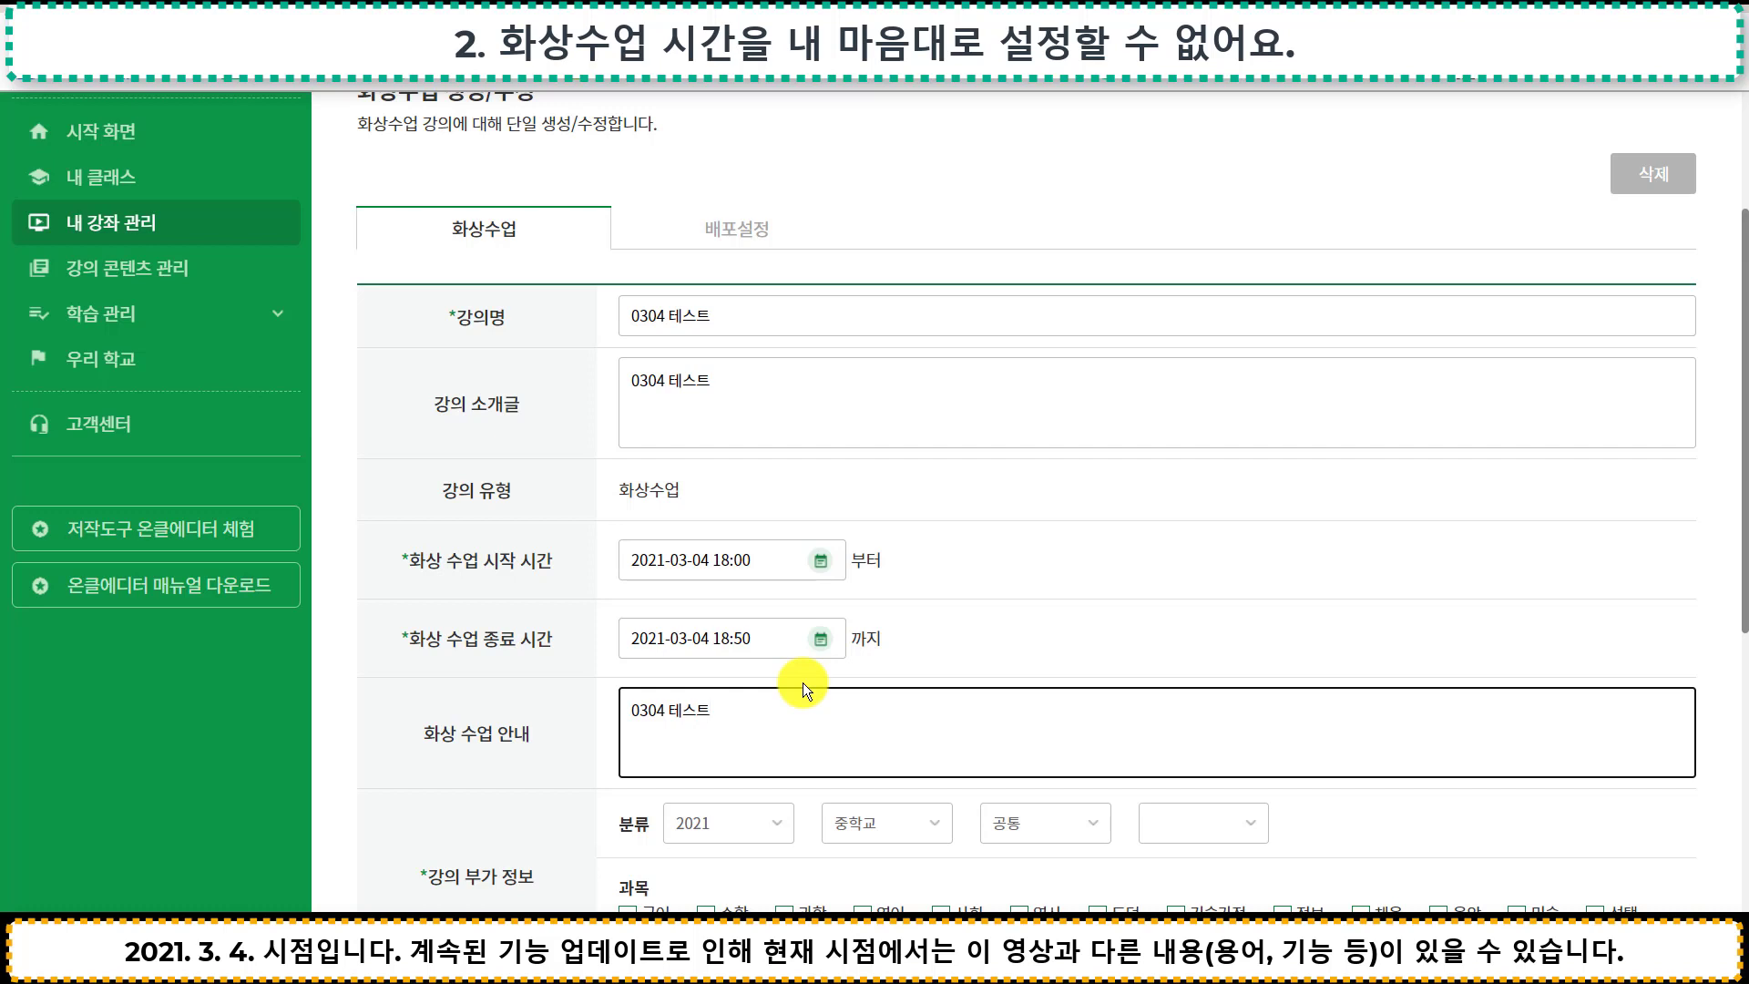
scroll(801, 685, "down", 3)
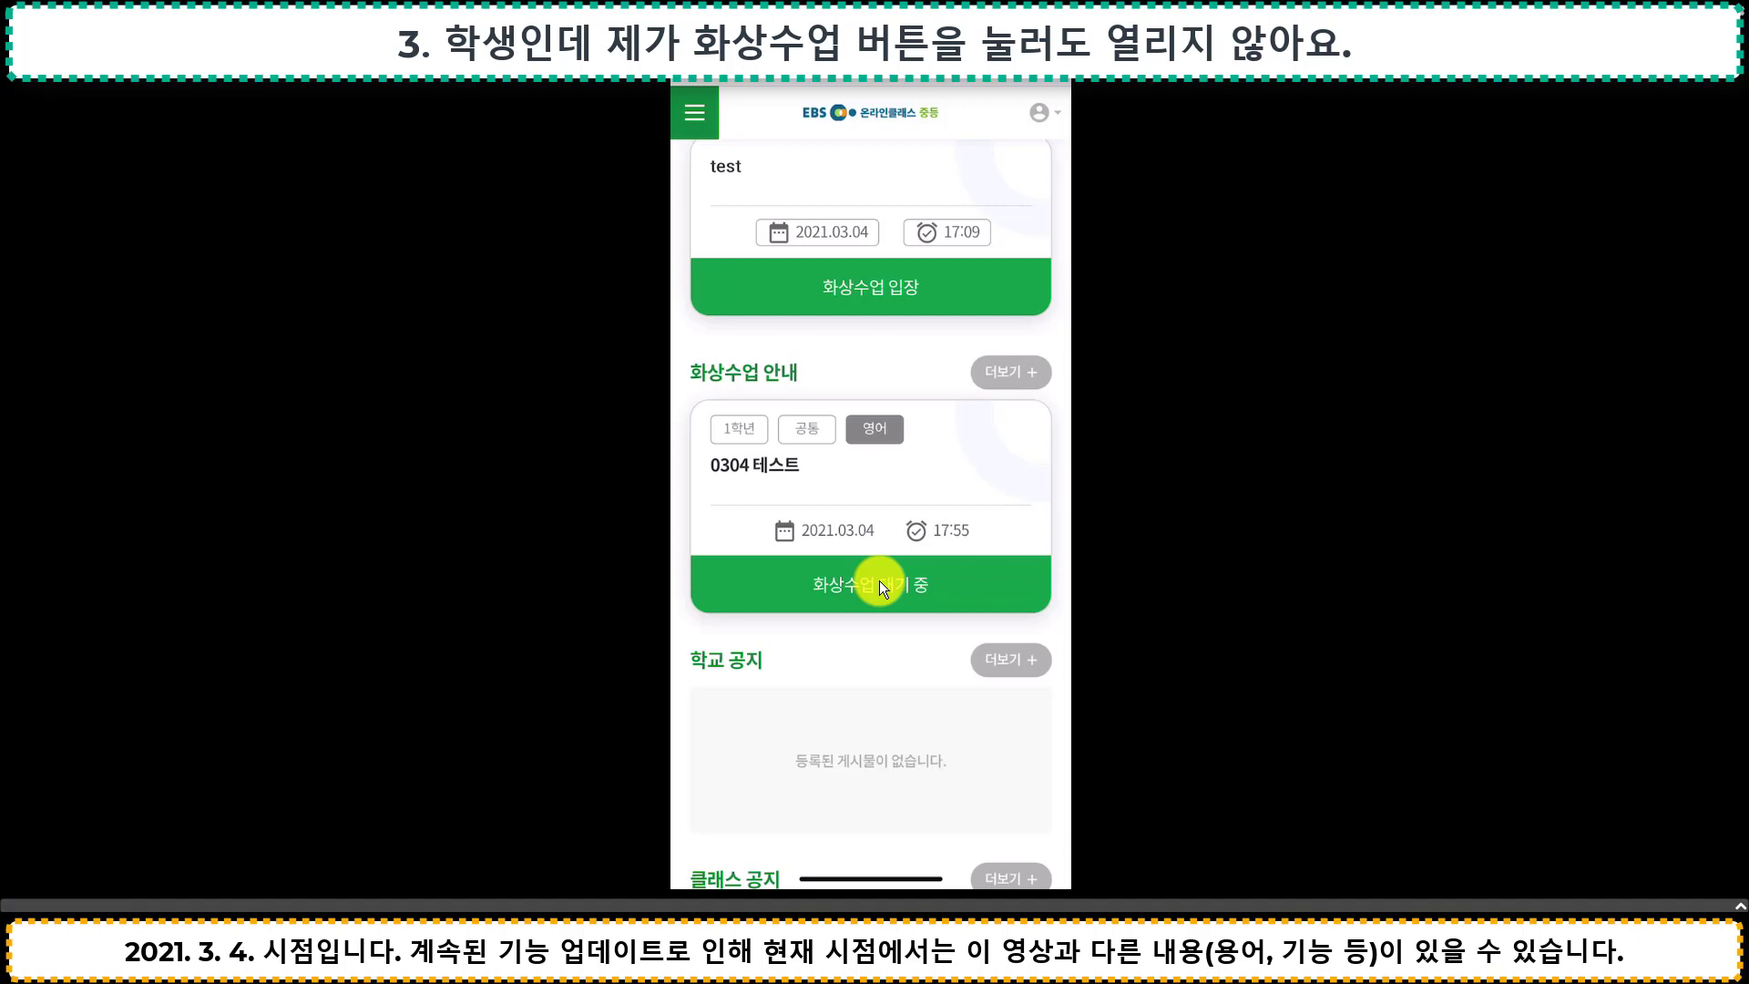
Try to enter the waiting 0304 테스트 video class from the student's phone and dismiss the alert
left_click(878, 584)
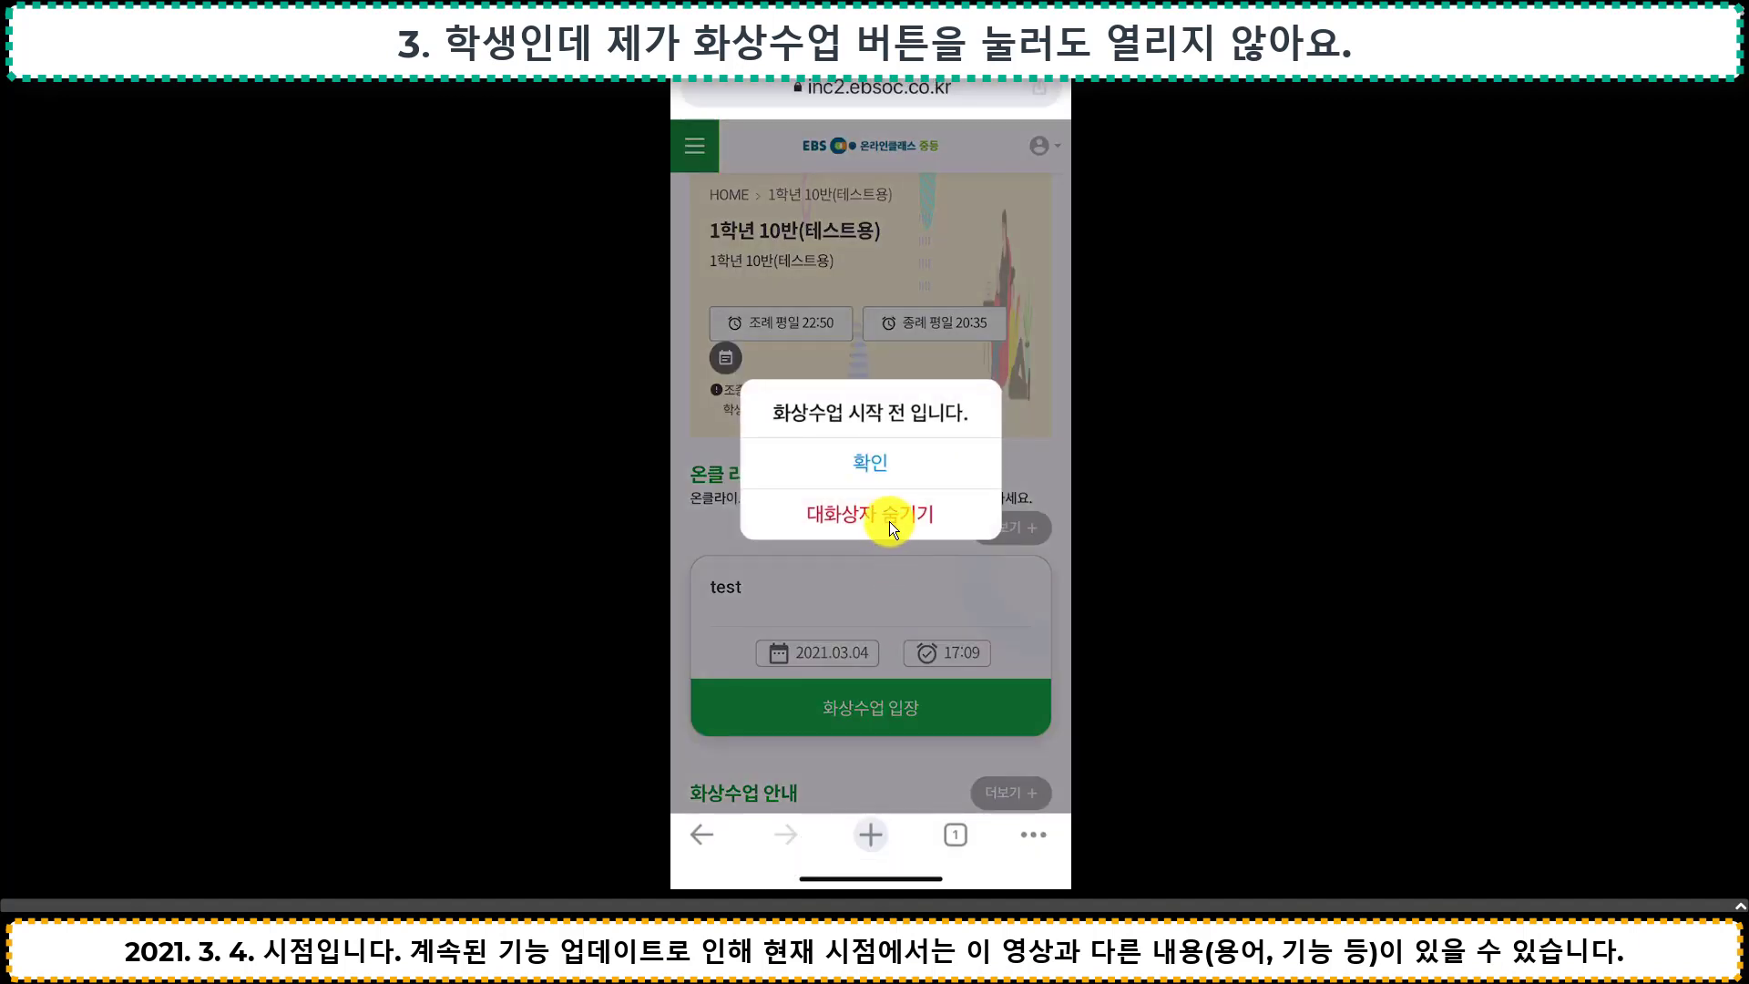
left_click(899, 466)
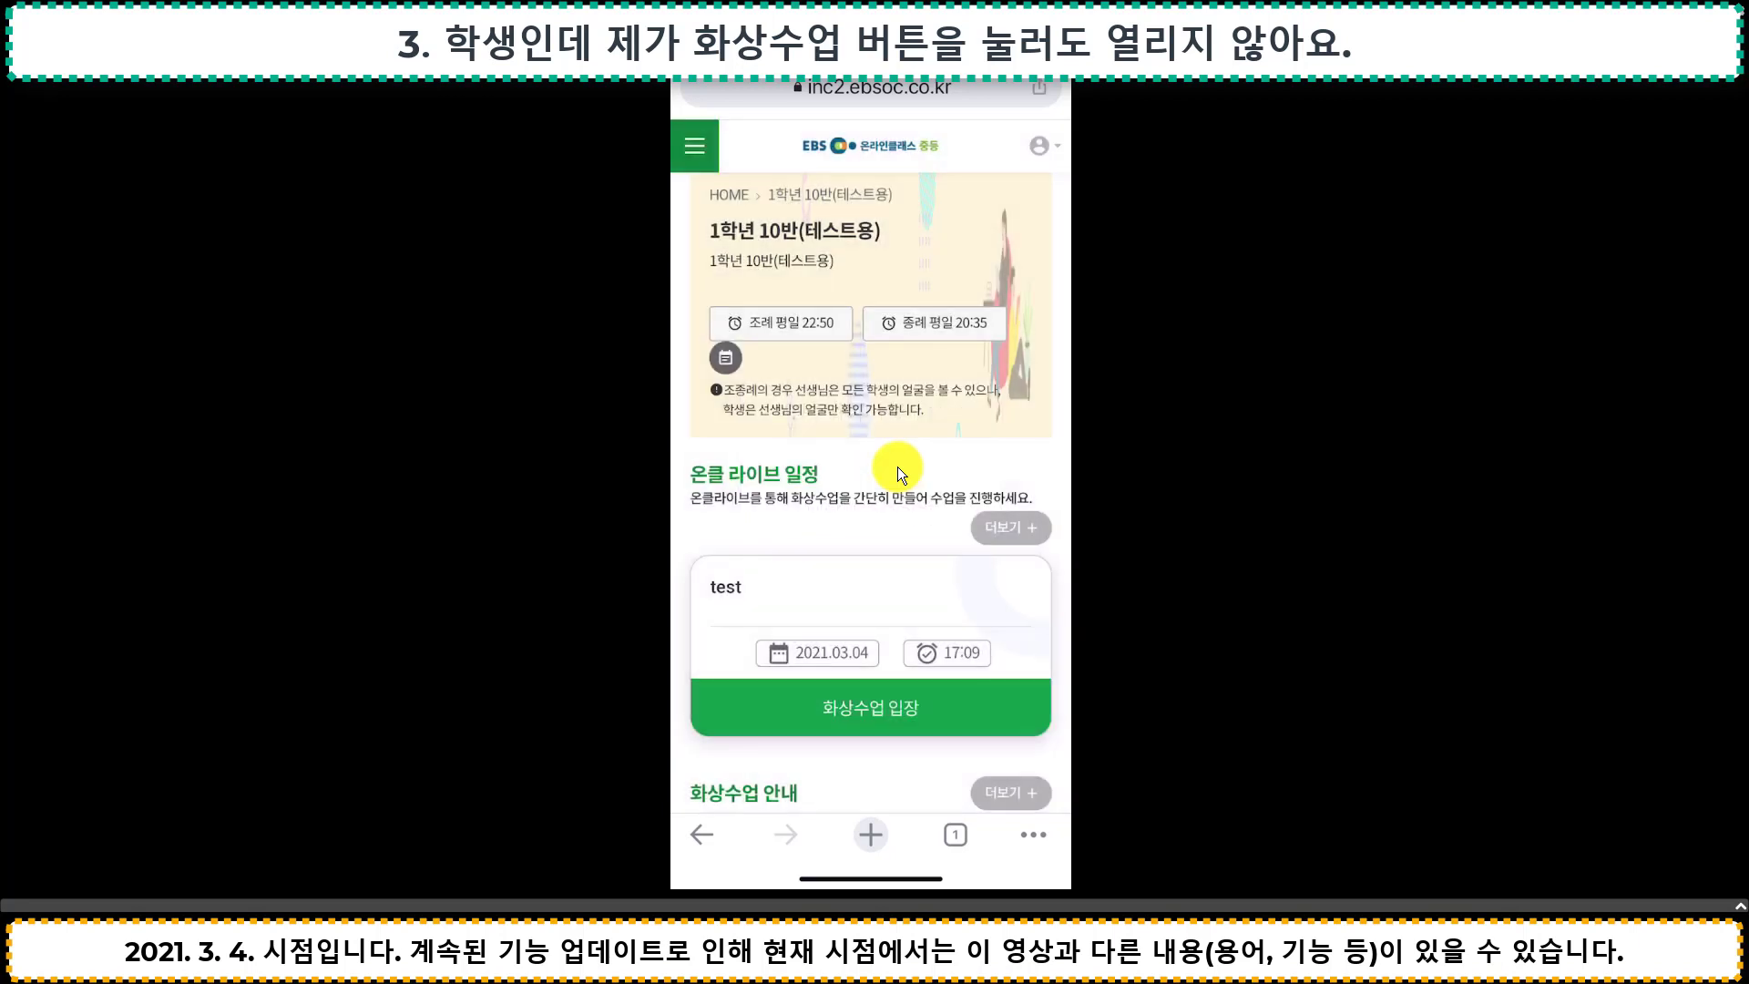
scroll(904, 577, "down", 1)
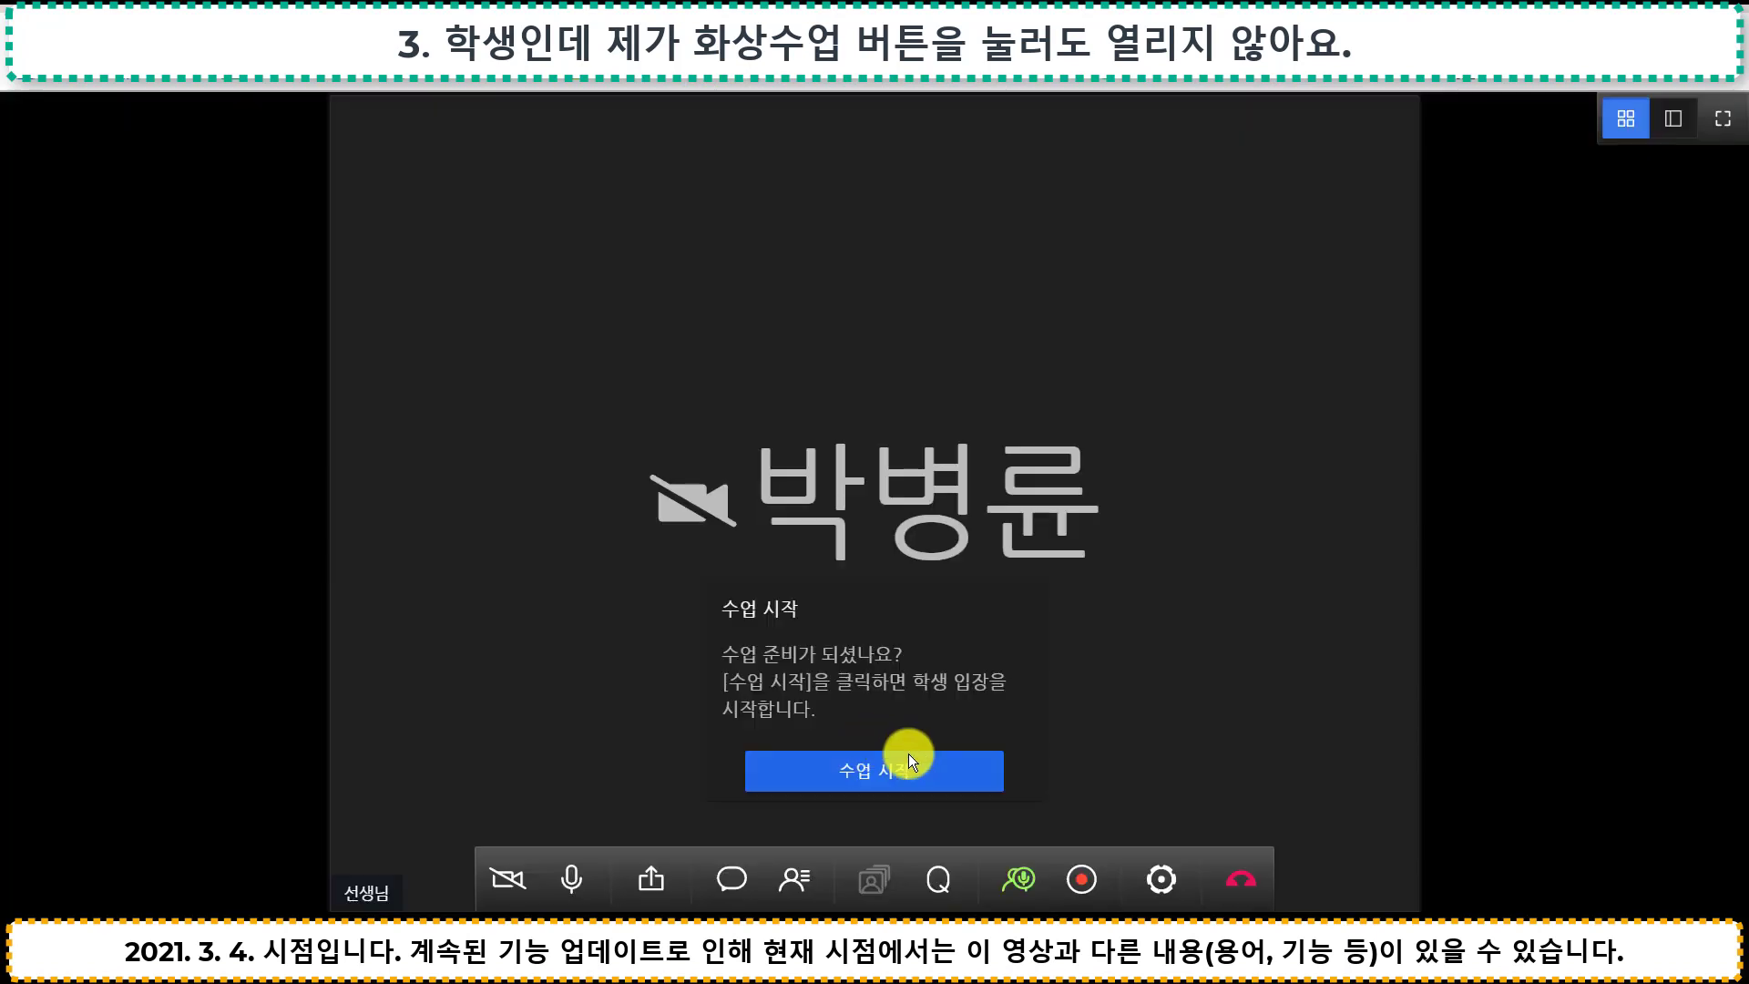
Start the lesson in the teacher's video room, and enter 0304 테스트 on the student's phone with camera and microphone access allowed
left_click(890, 770)
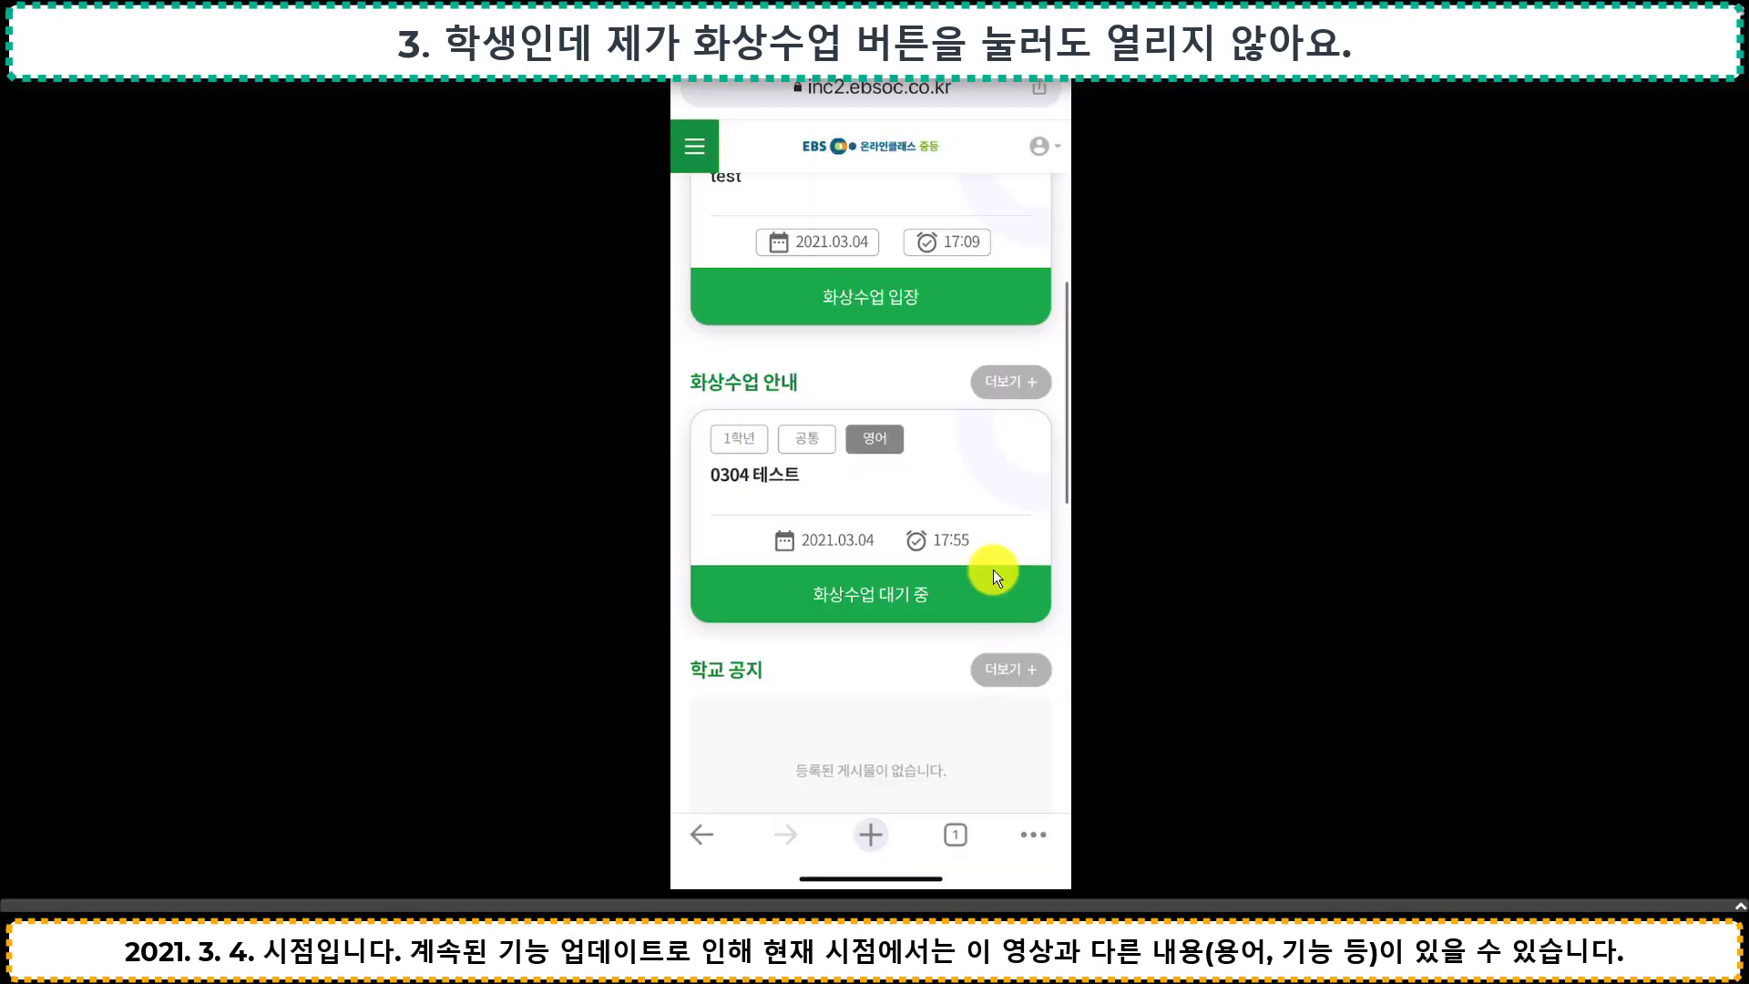
left_click(862, 601)
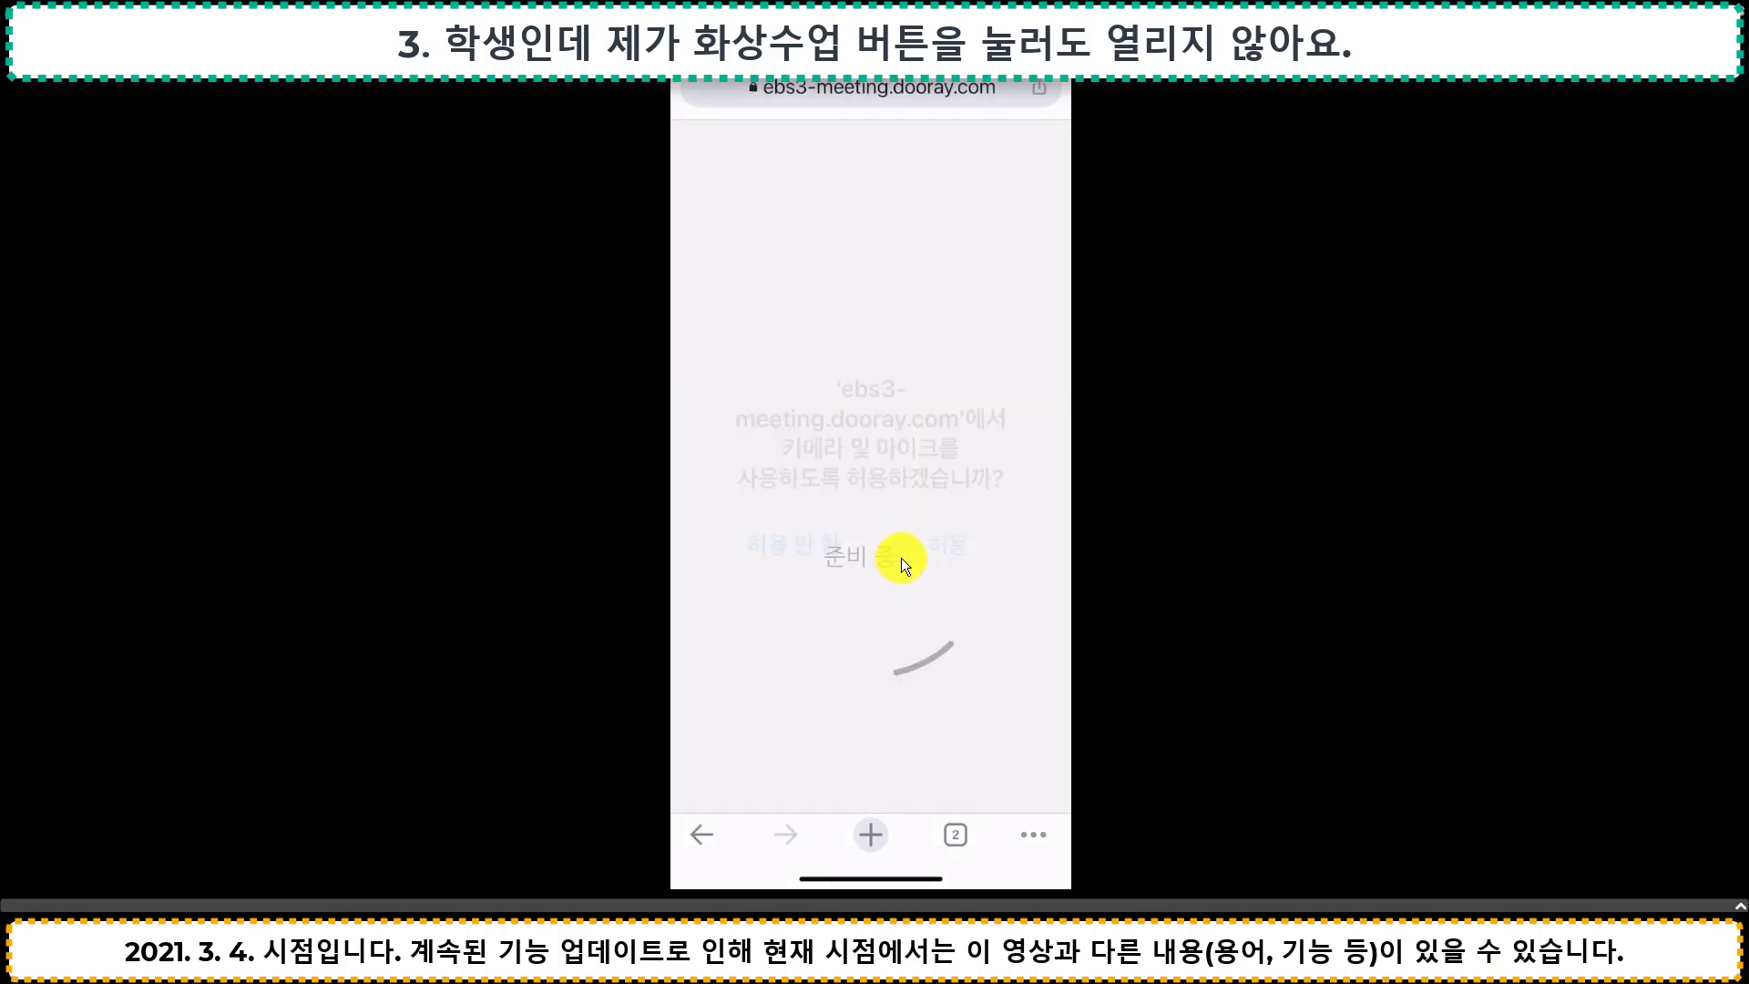
left_click(902, 545)
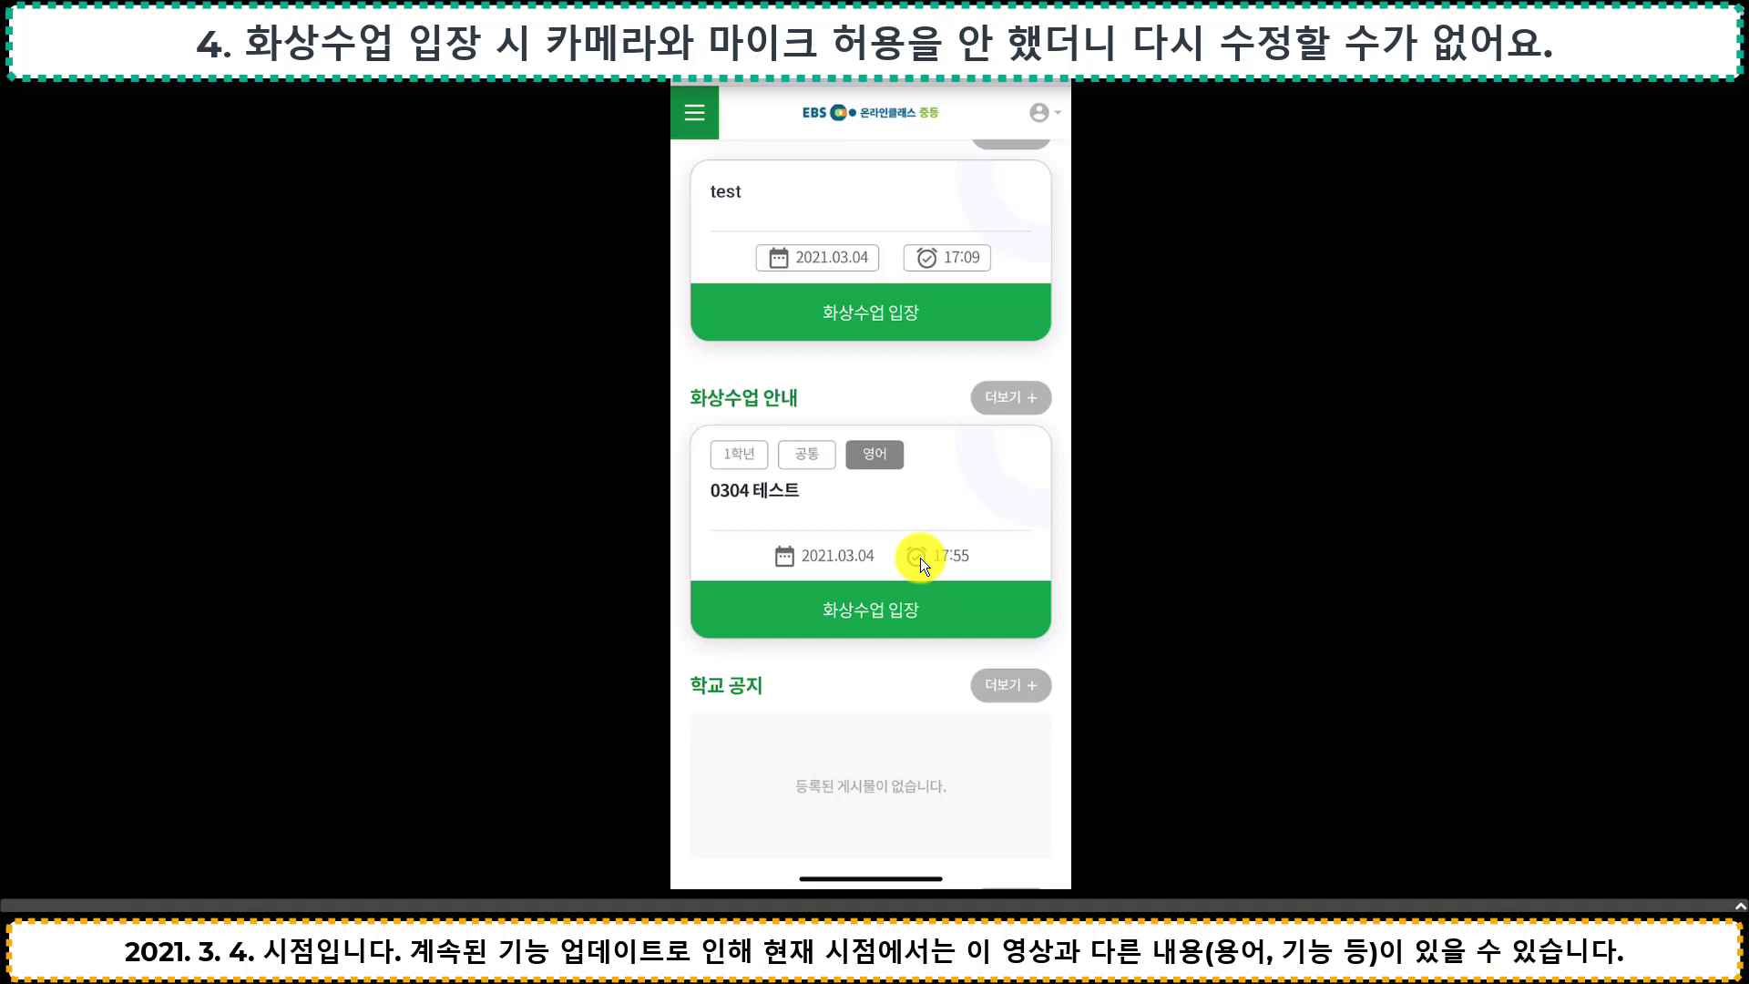
Enter the 0304 테스트 video class on the student's phone with camera and microphone access denied
left_click(863, 615)
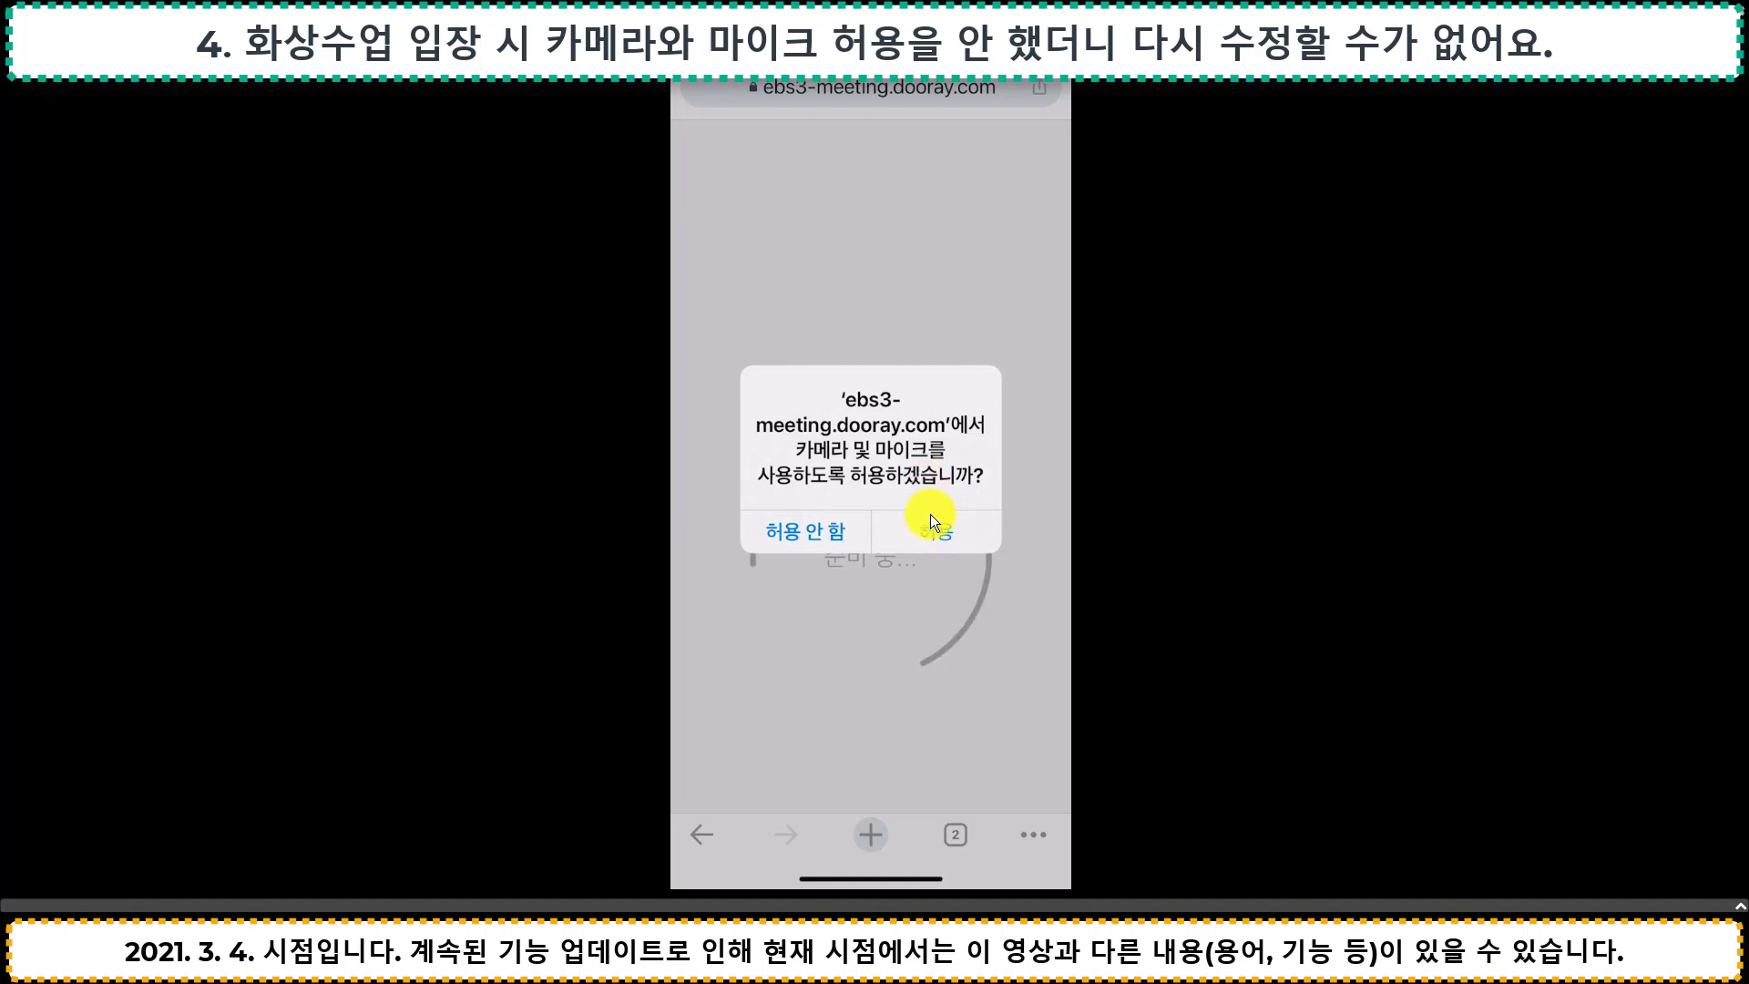
left_click(811, 530)
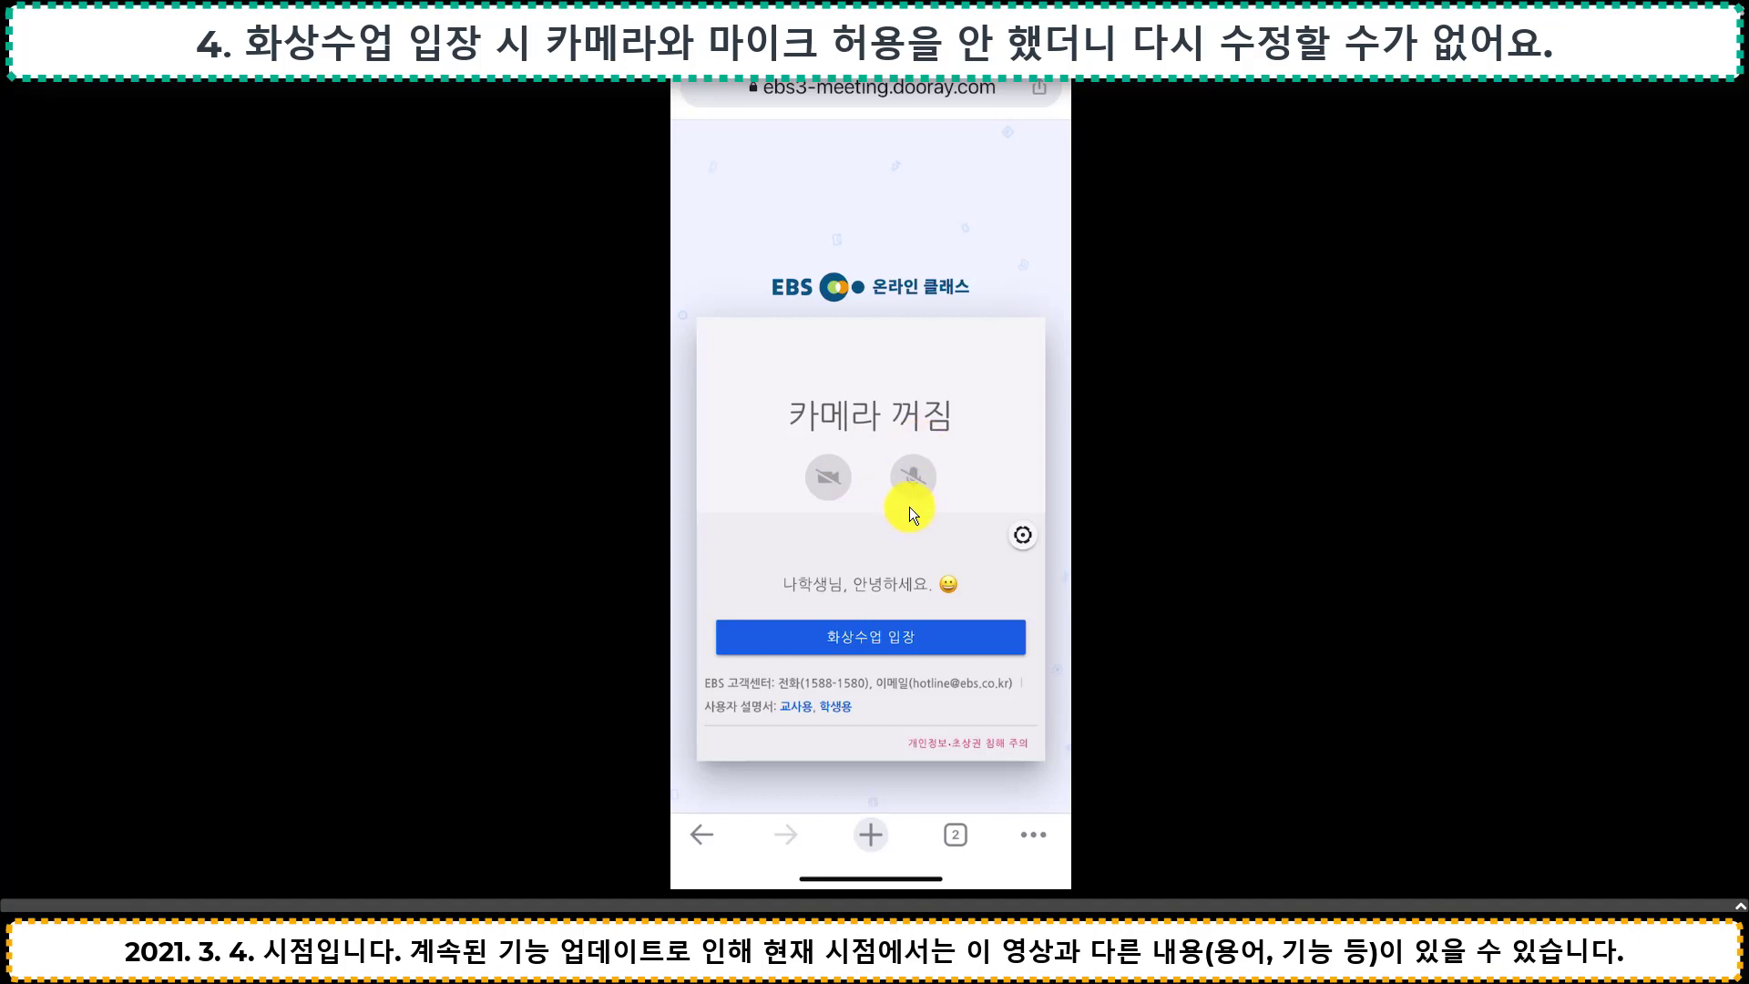
left_click(889, 636)
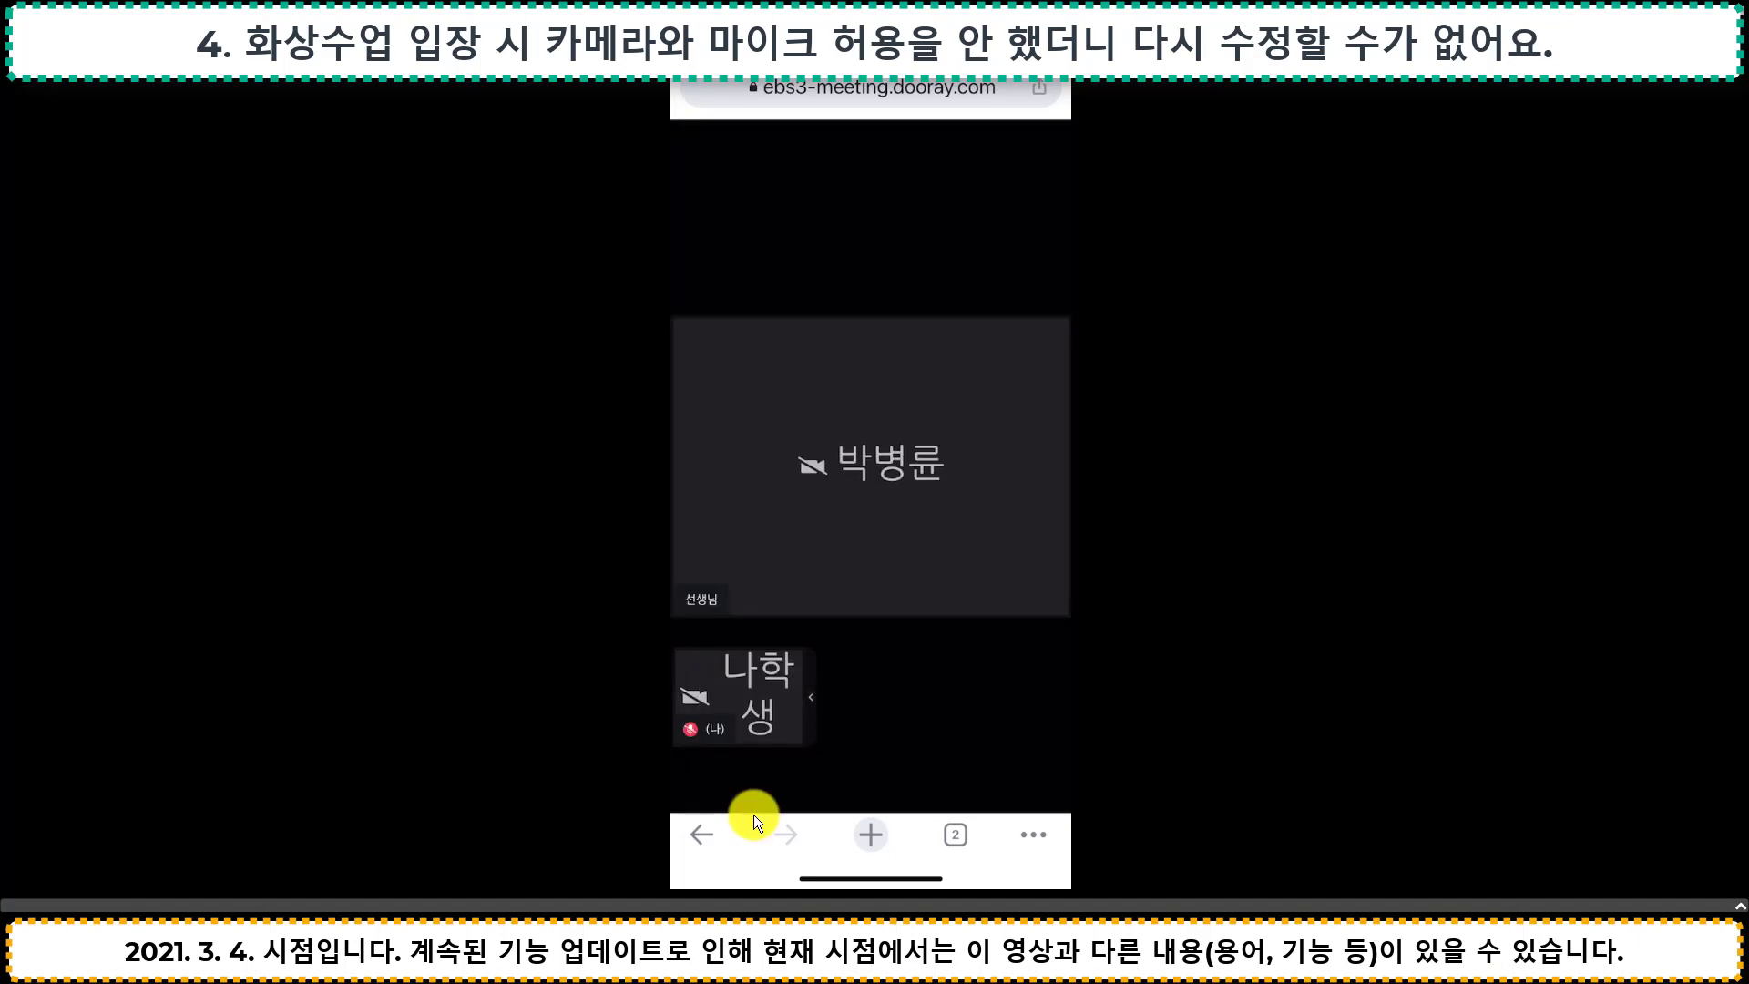
Try to turn on the student's camera inside the class, and rejoin the video class with the camera on
left_click(746, 716)
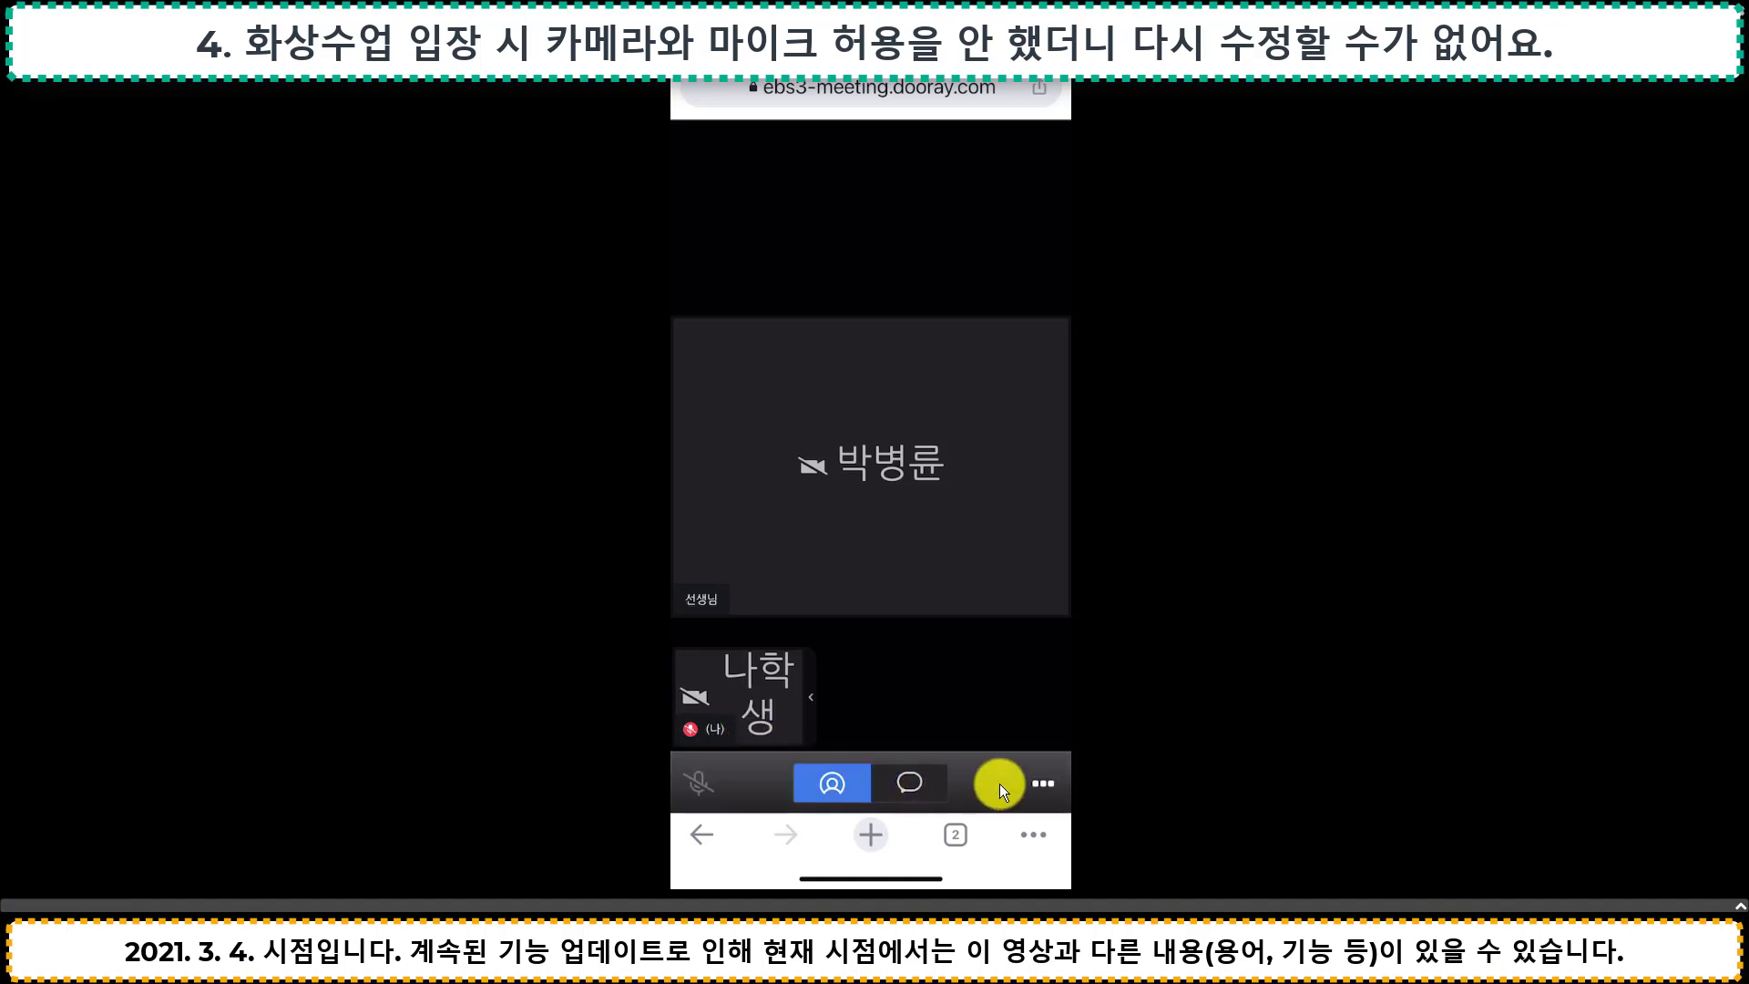
left_click(1051, 777)
left_click(1051, 776)
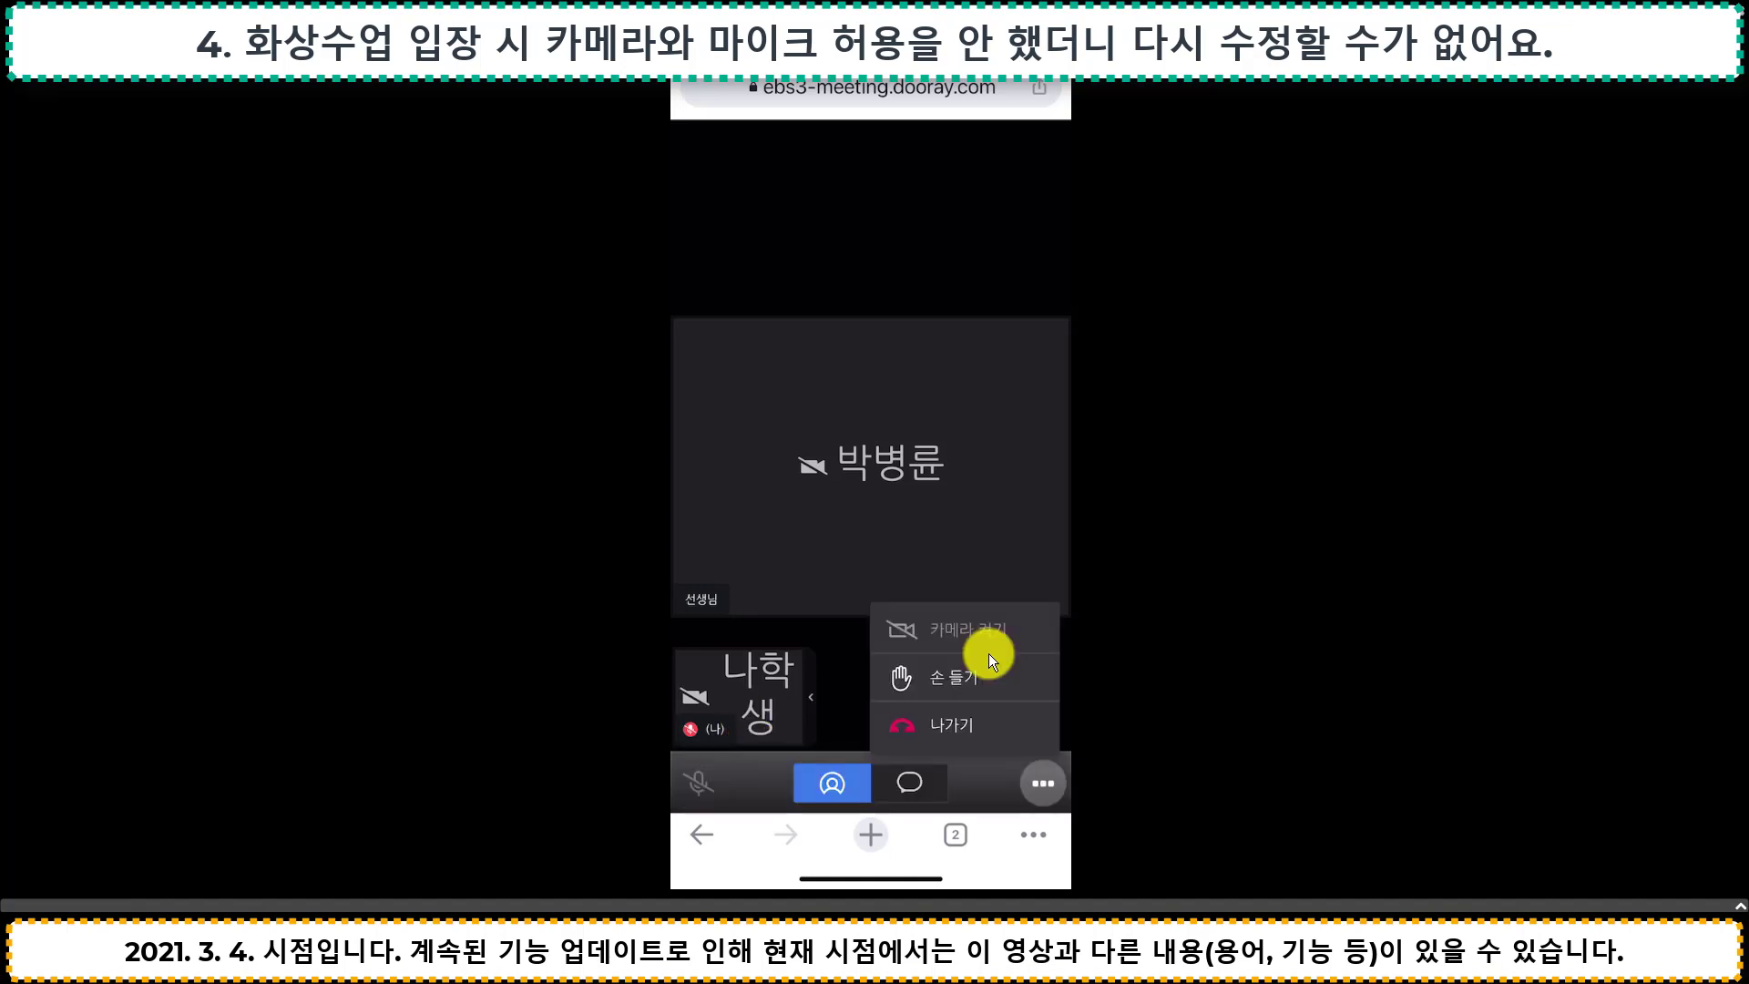
left_click(982, 626)
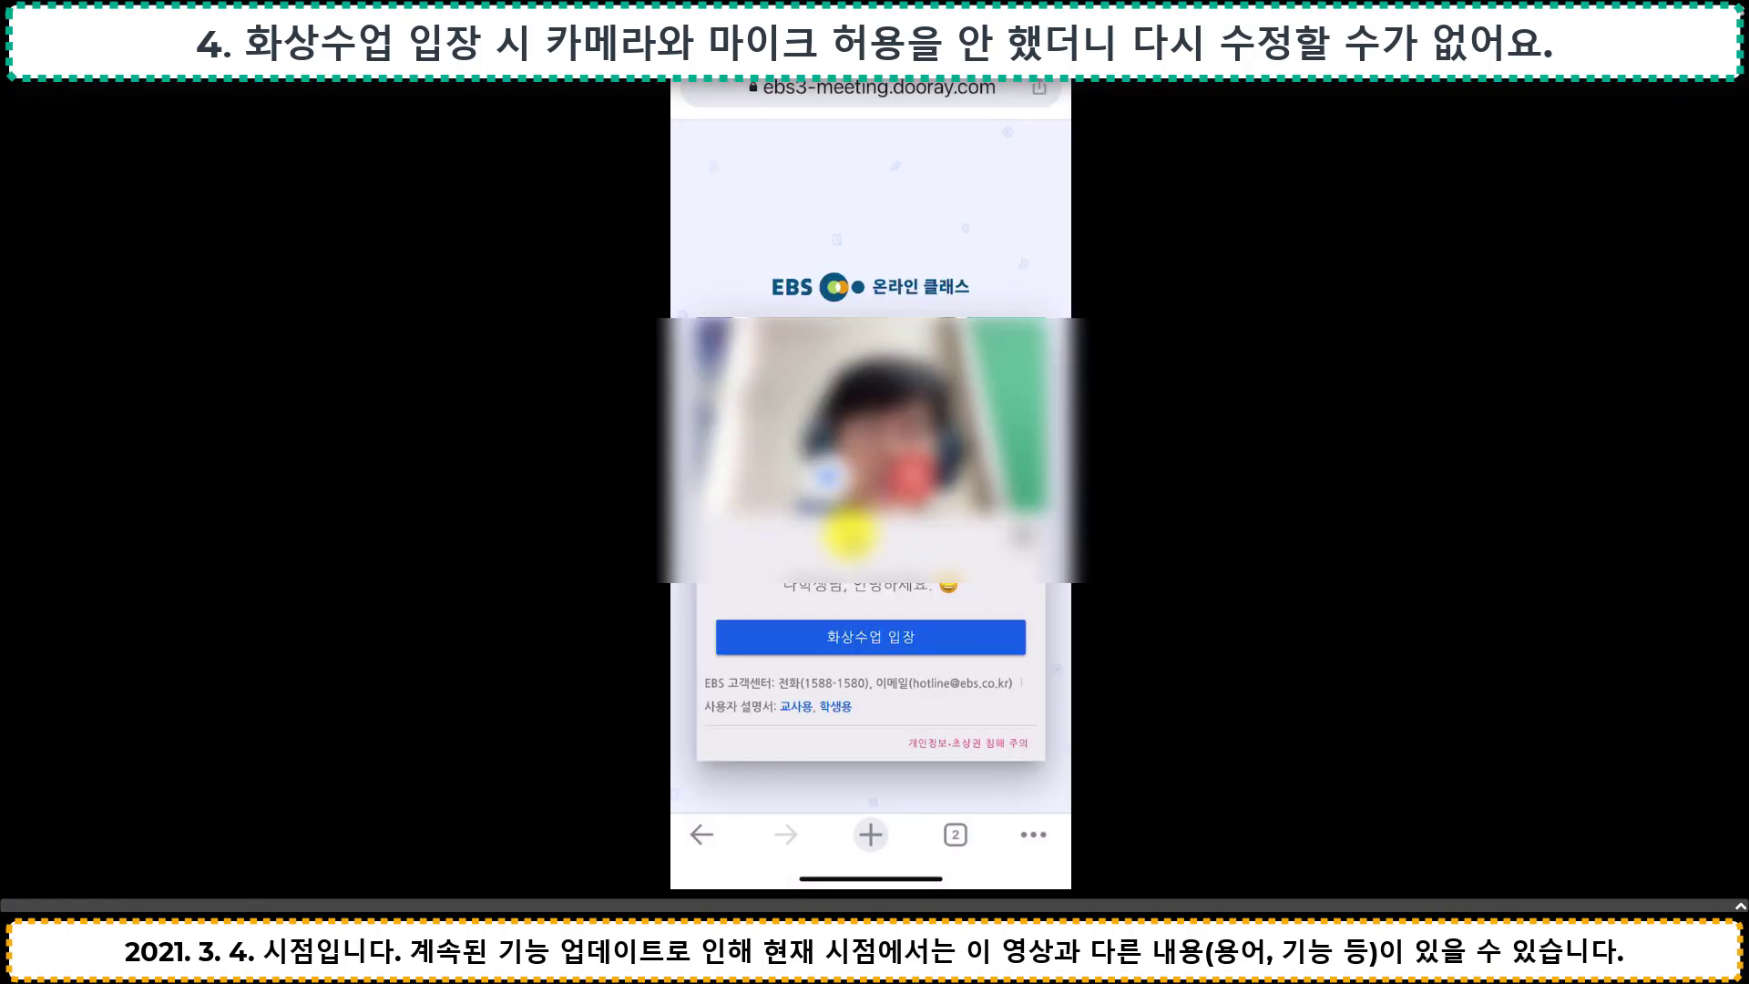
left_click(883, 636)
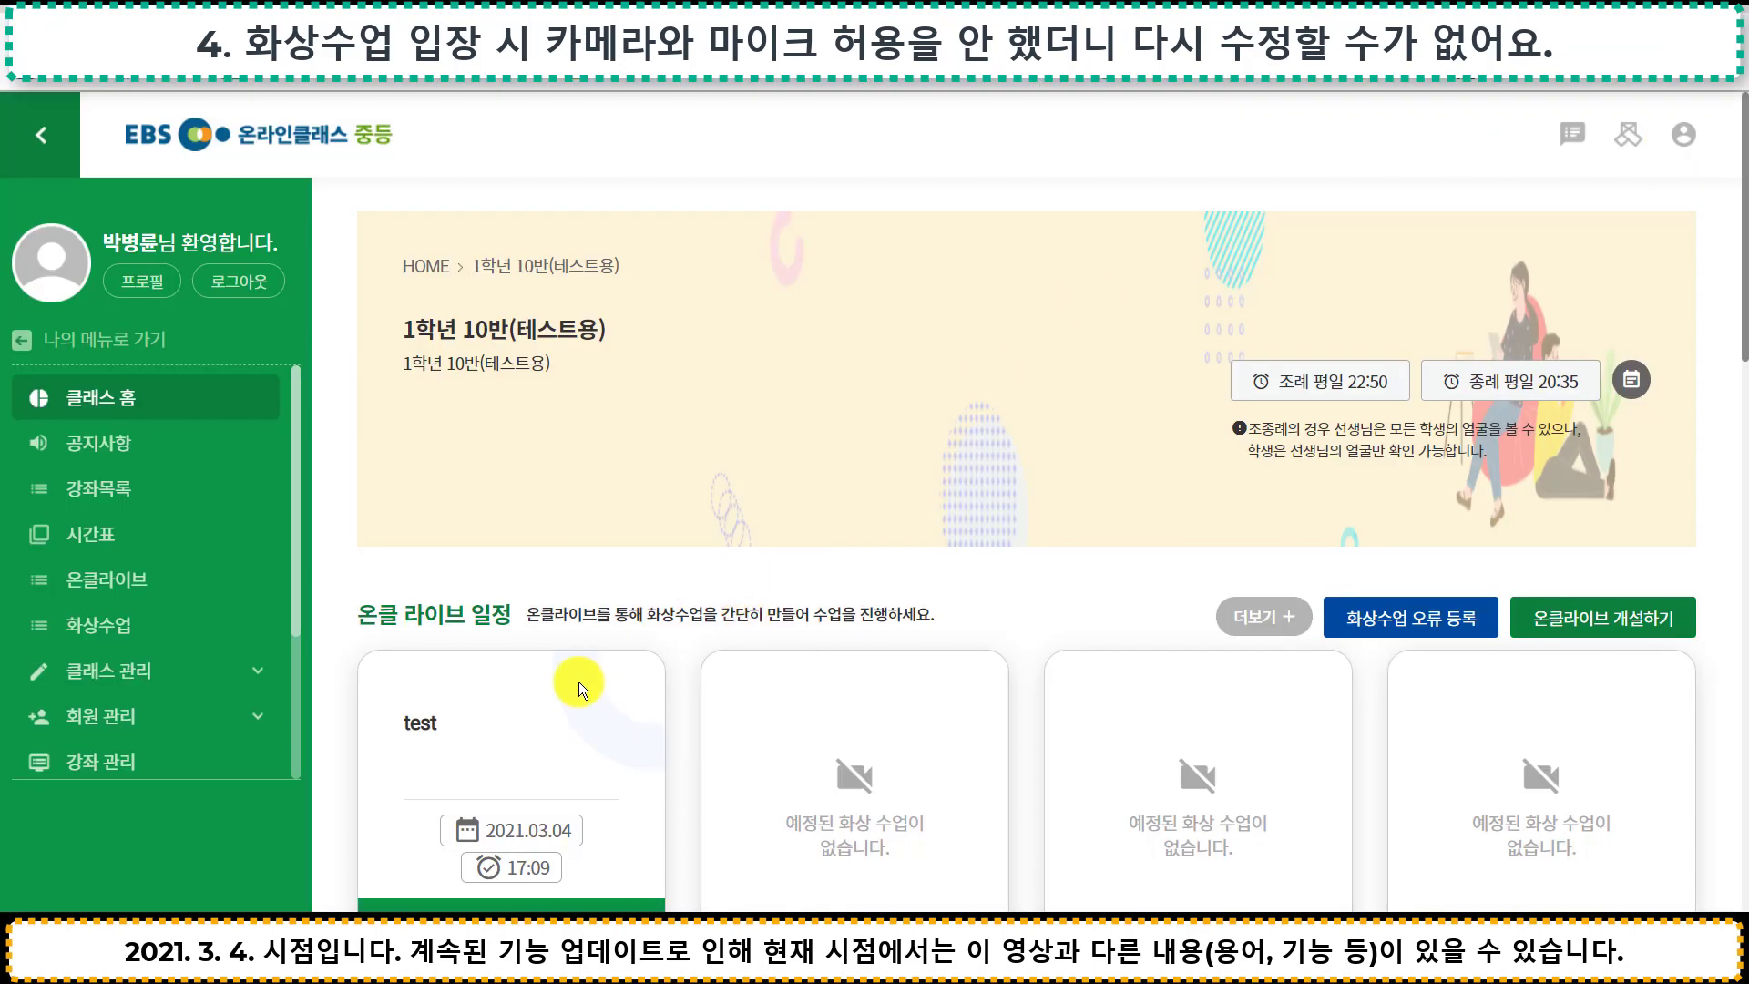
Enter the 0304 테스트 video class from the teacher's class home with microphone and camera use blocked
scroll(578, 682, "down", 8)
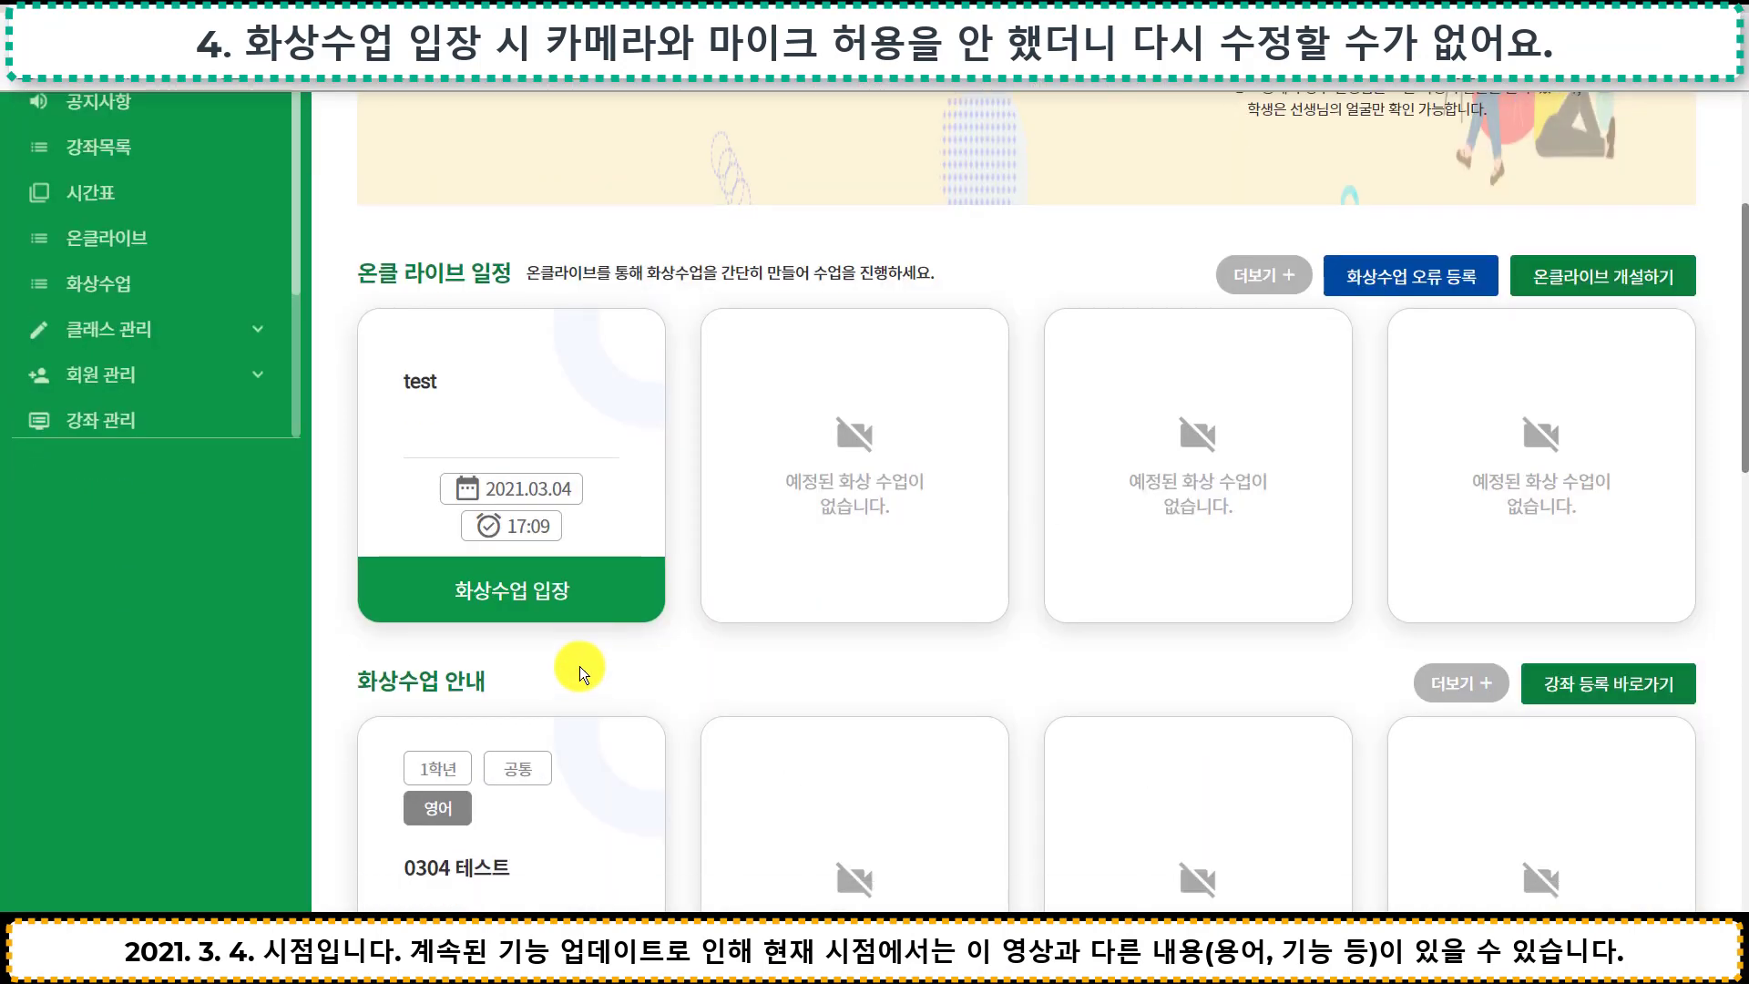
left_click(510, 721)
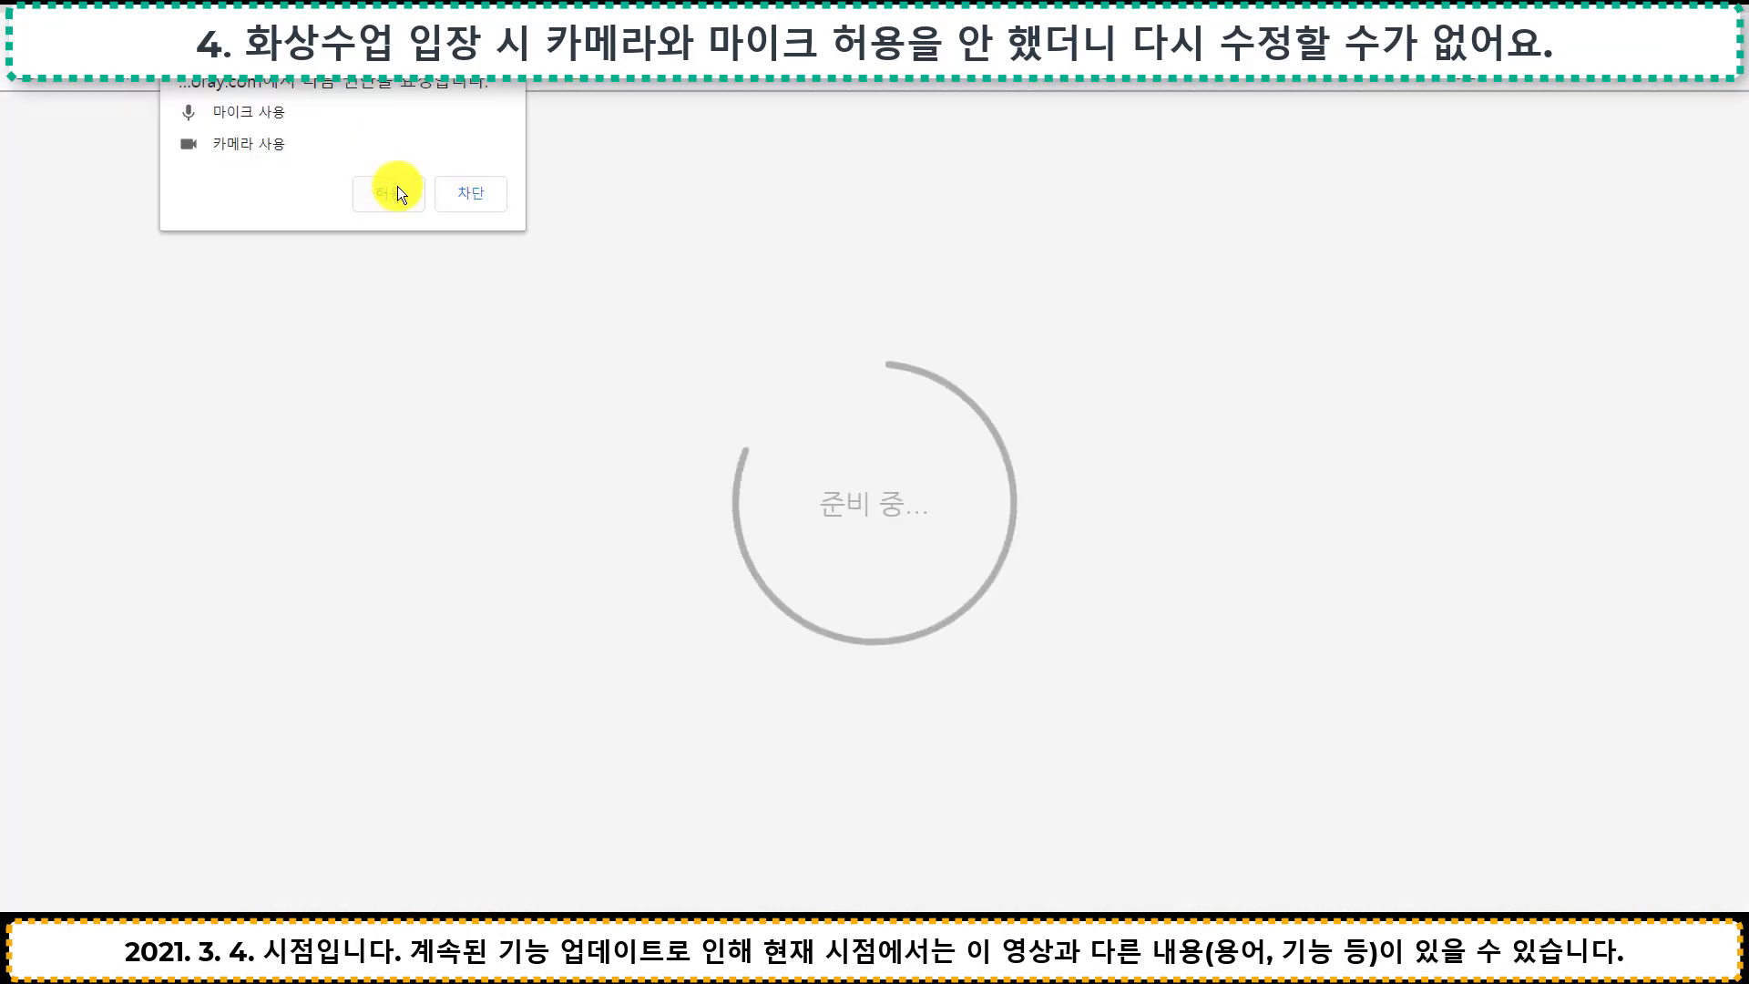
left_click(458, 191)
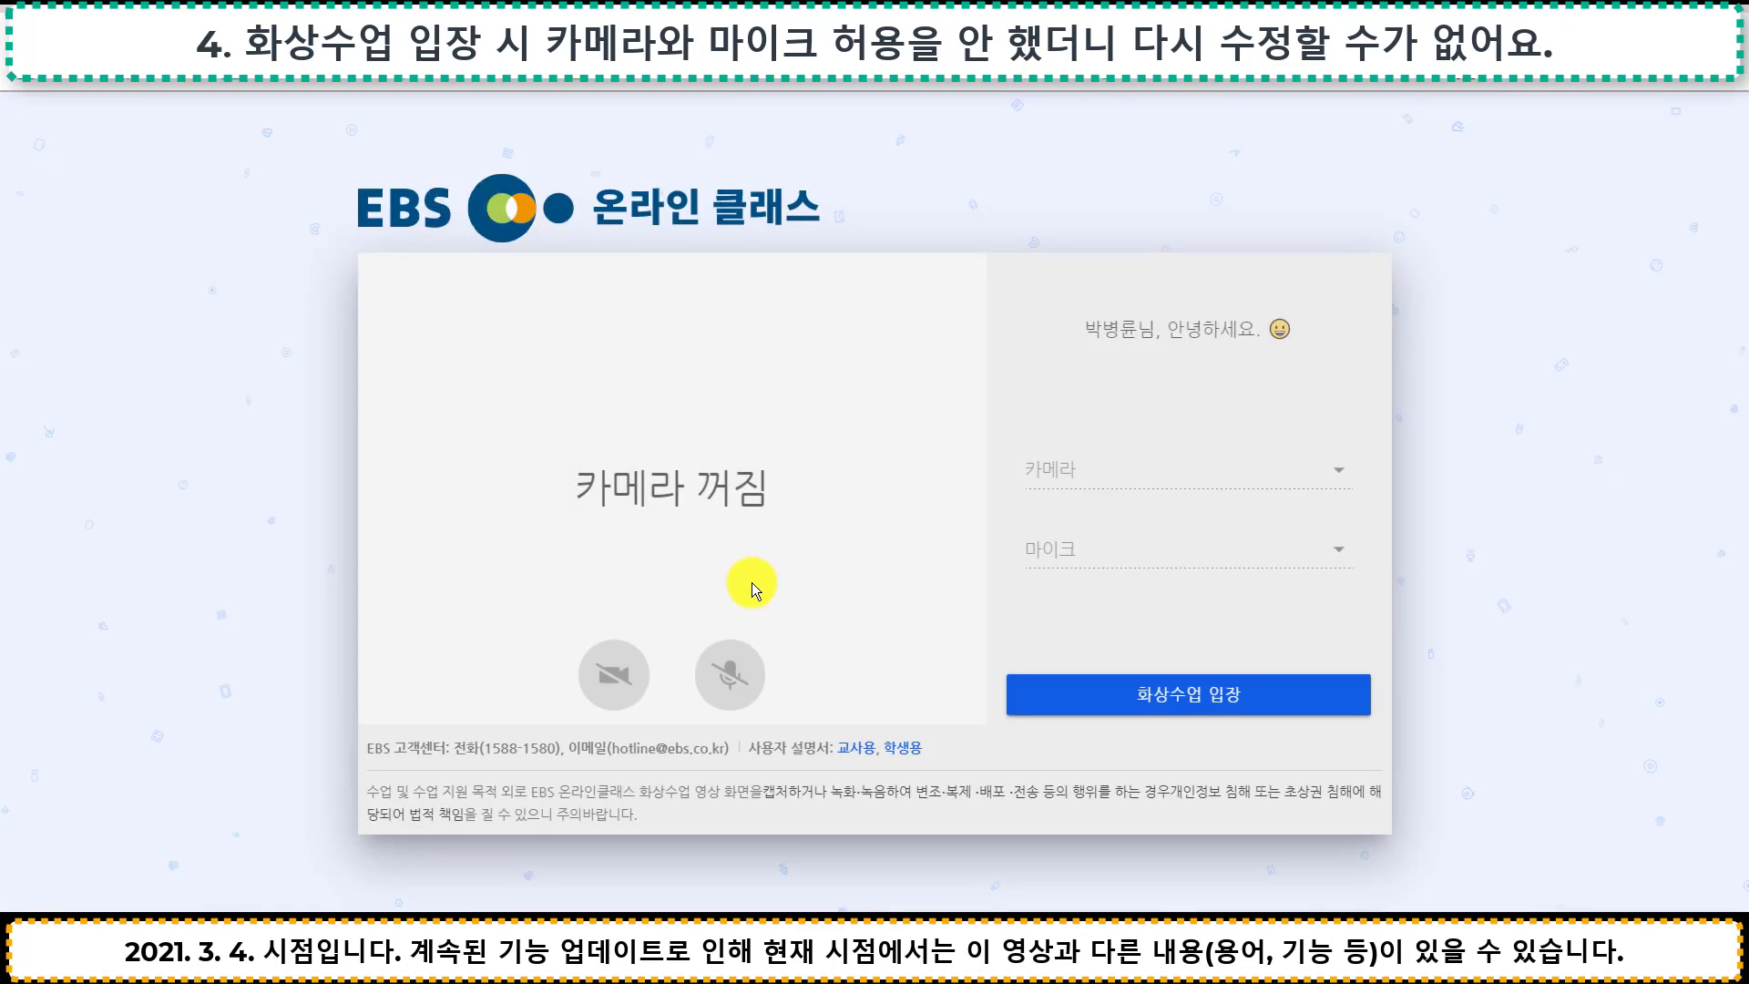
left_click(1225, 694)
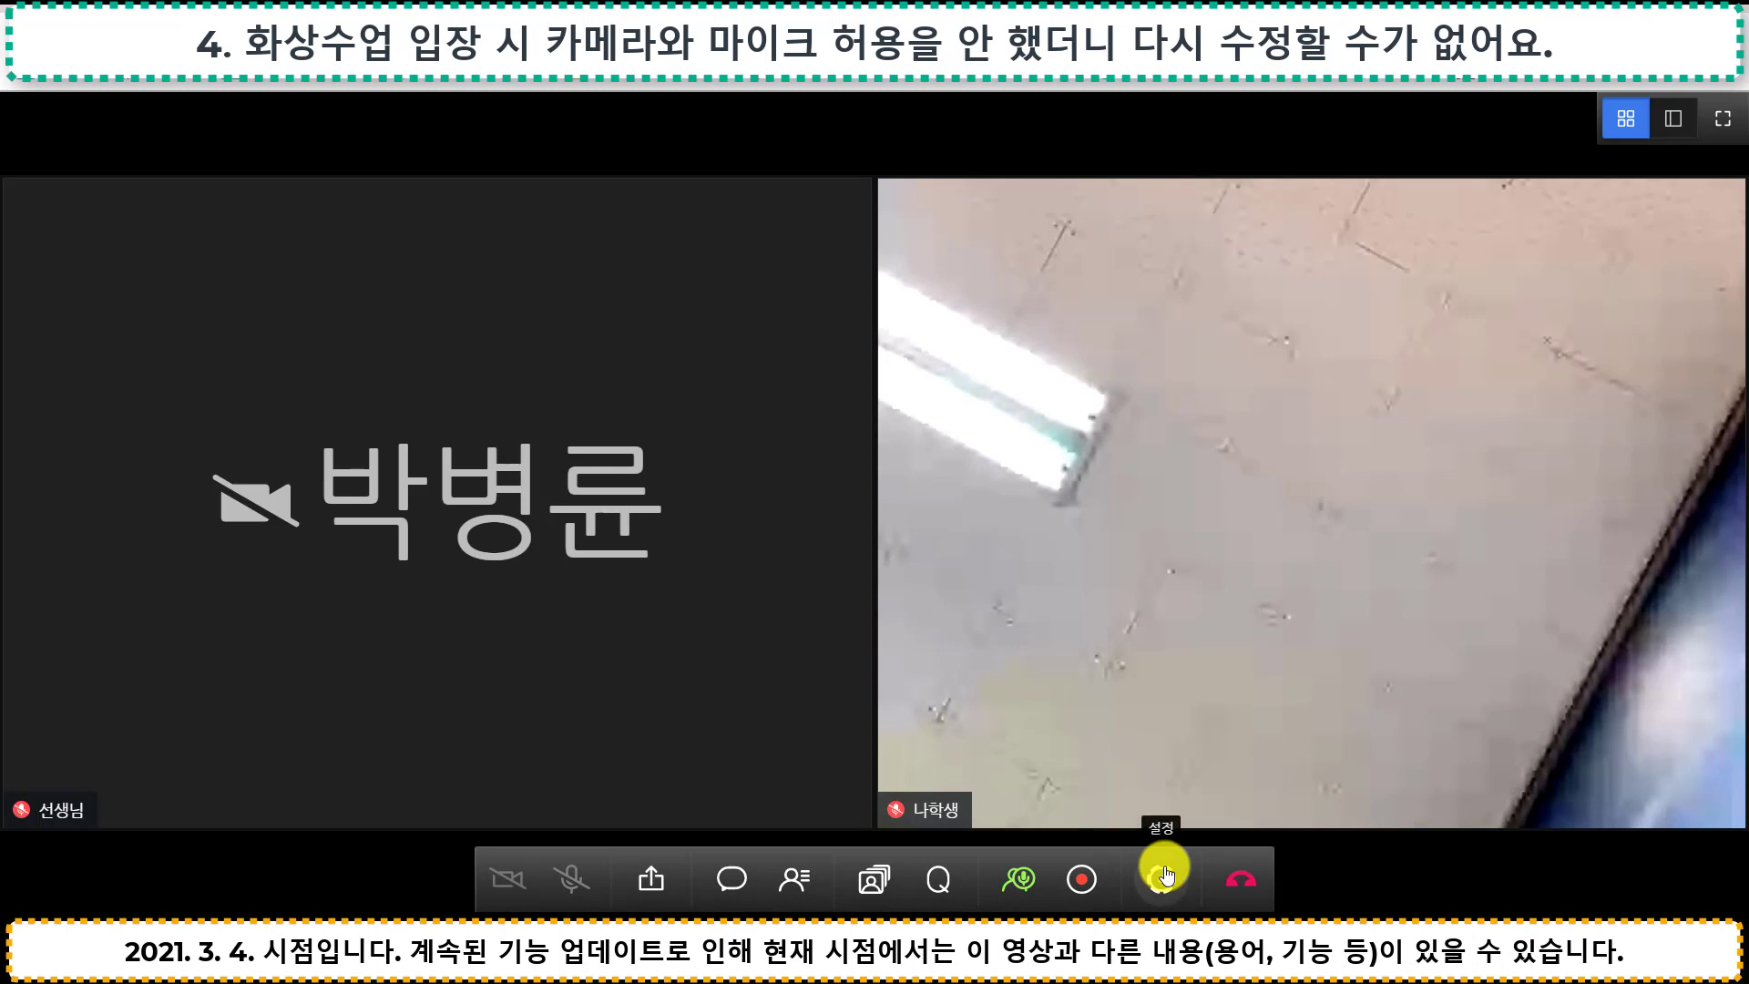
Check the video and audio device settings in the teacher's video room and close them without saving
left_click(1160, 879)
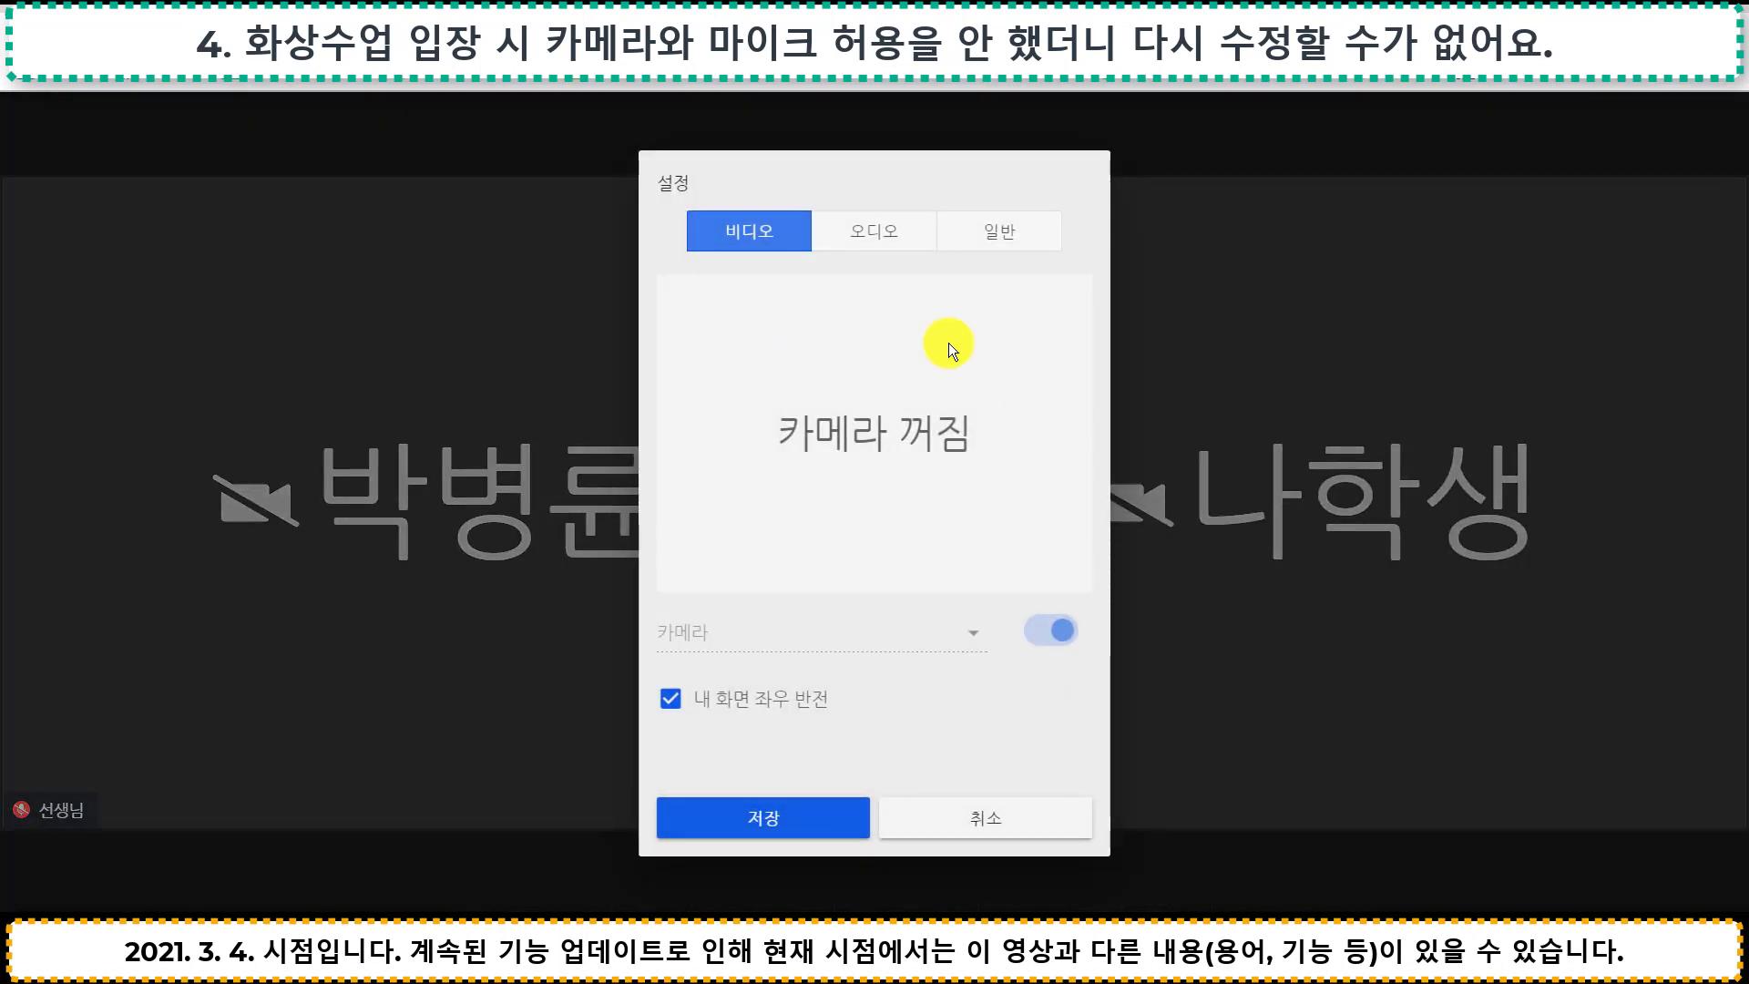
left_click(876, 227)
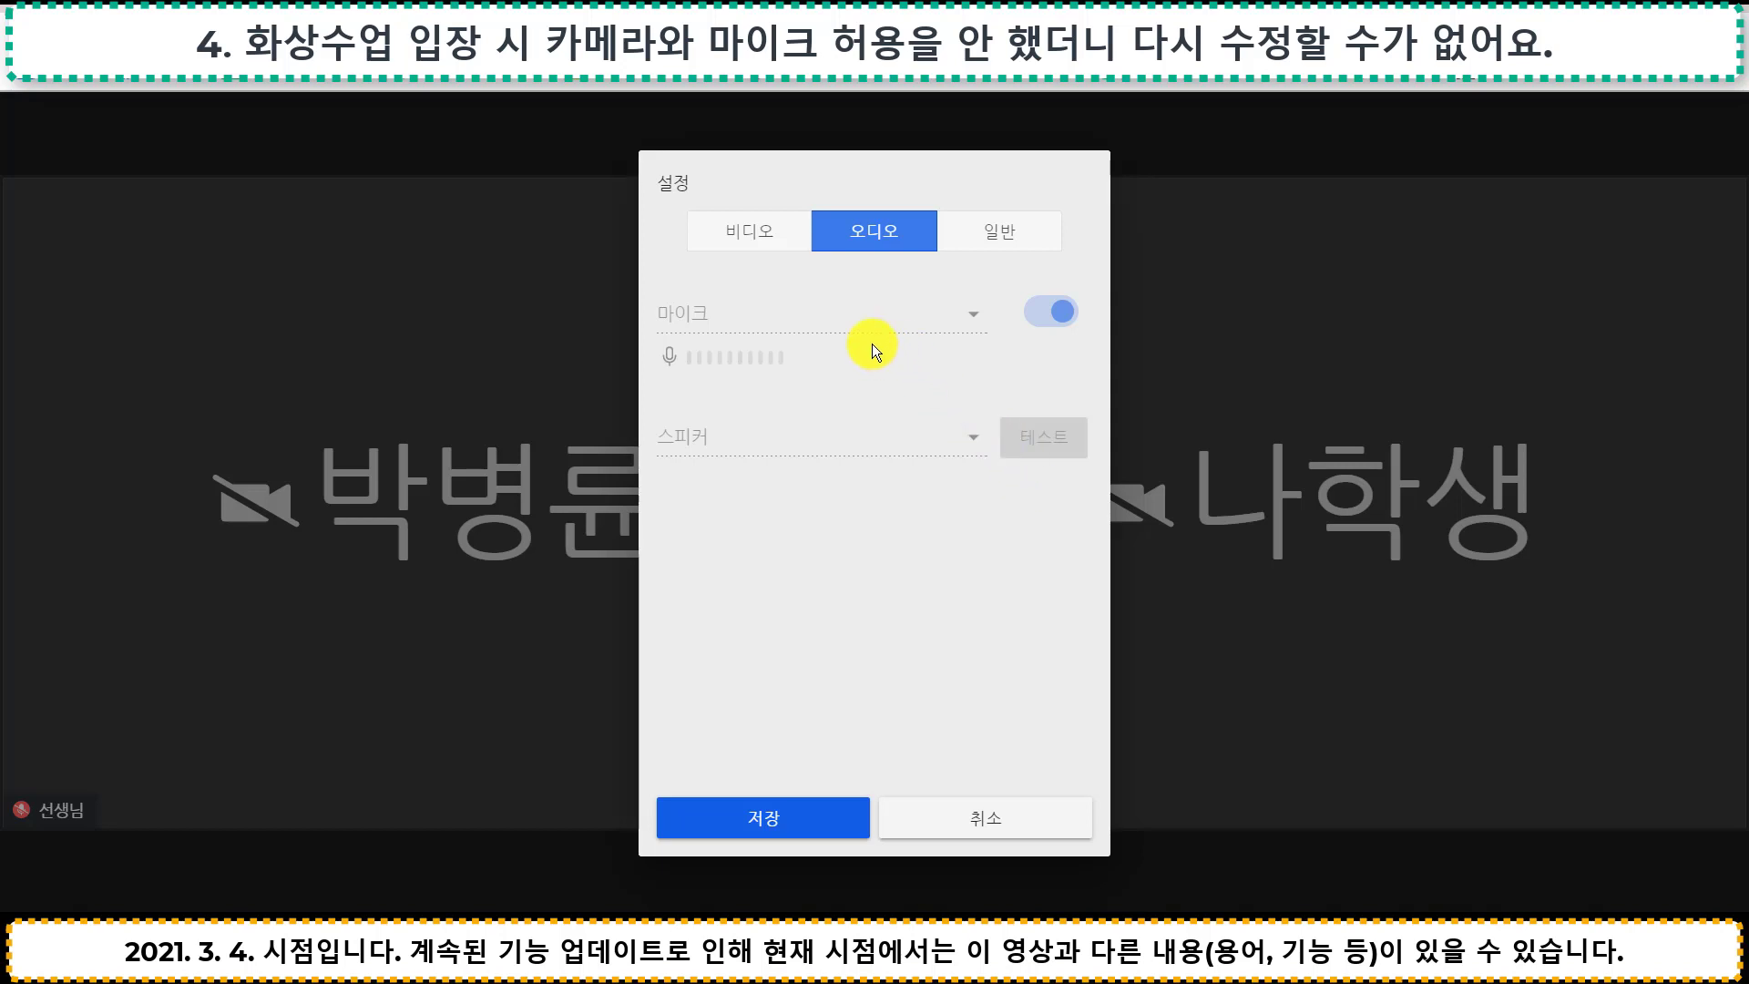
left_click(763, 235)
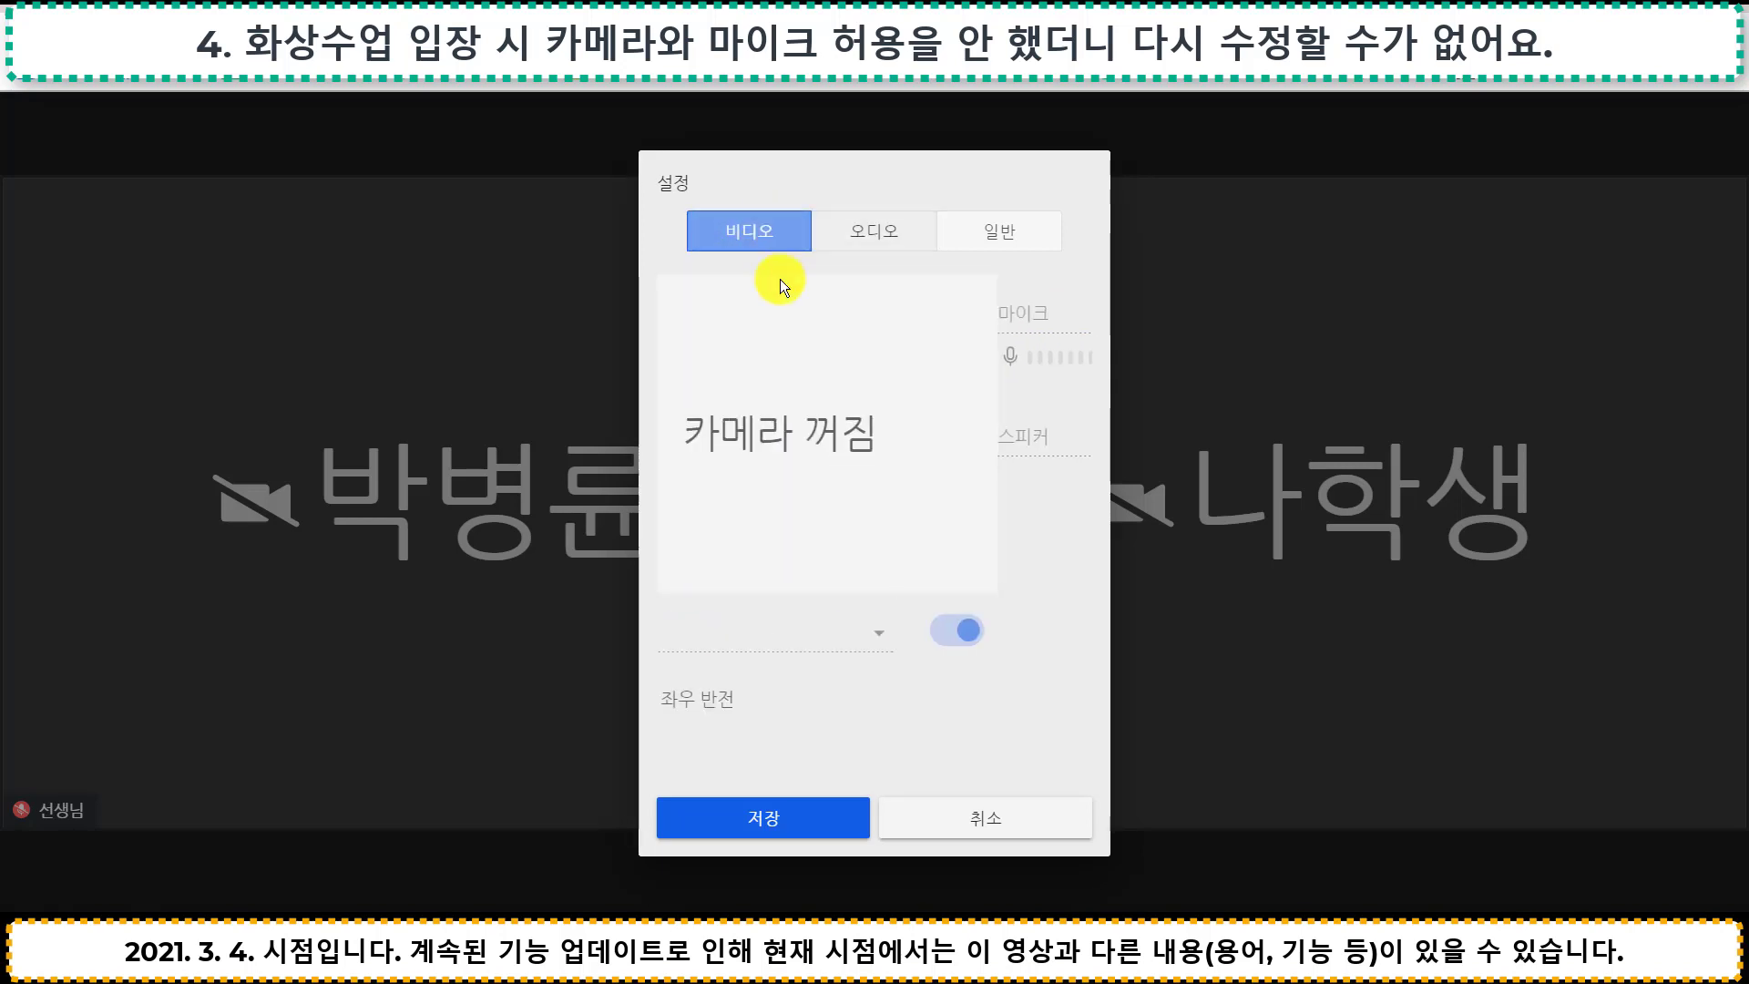
left_click(932, 809)
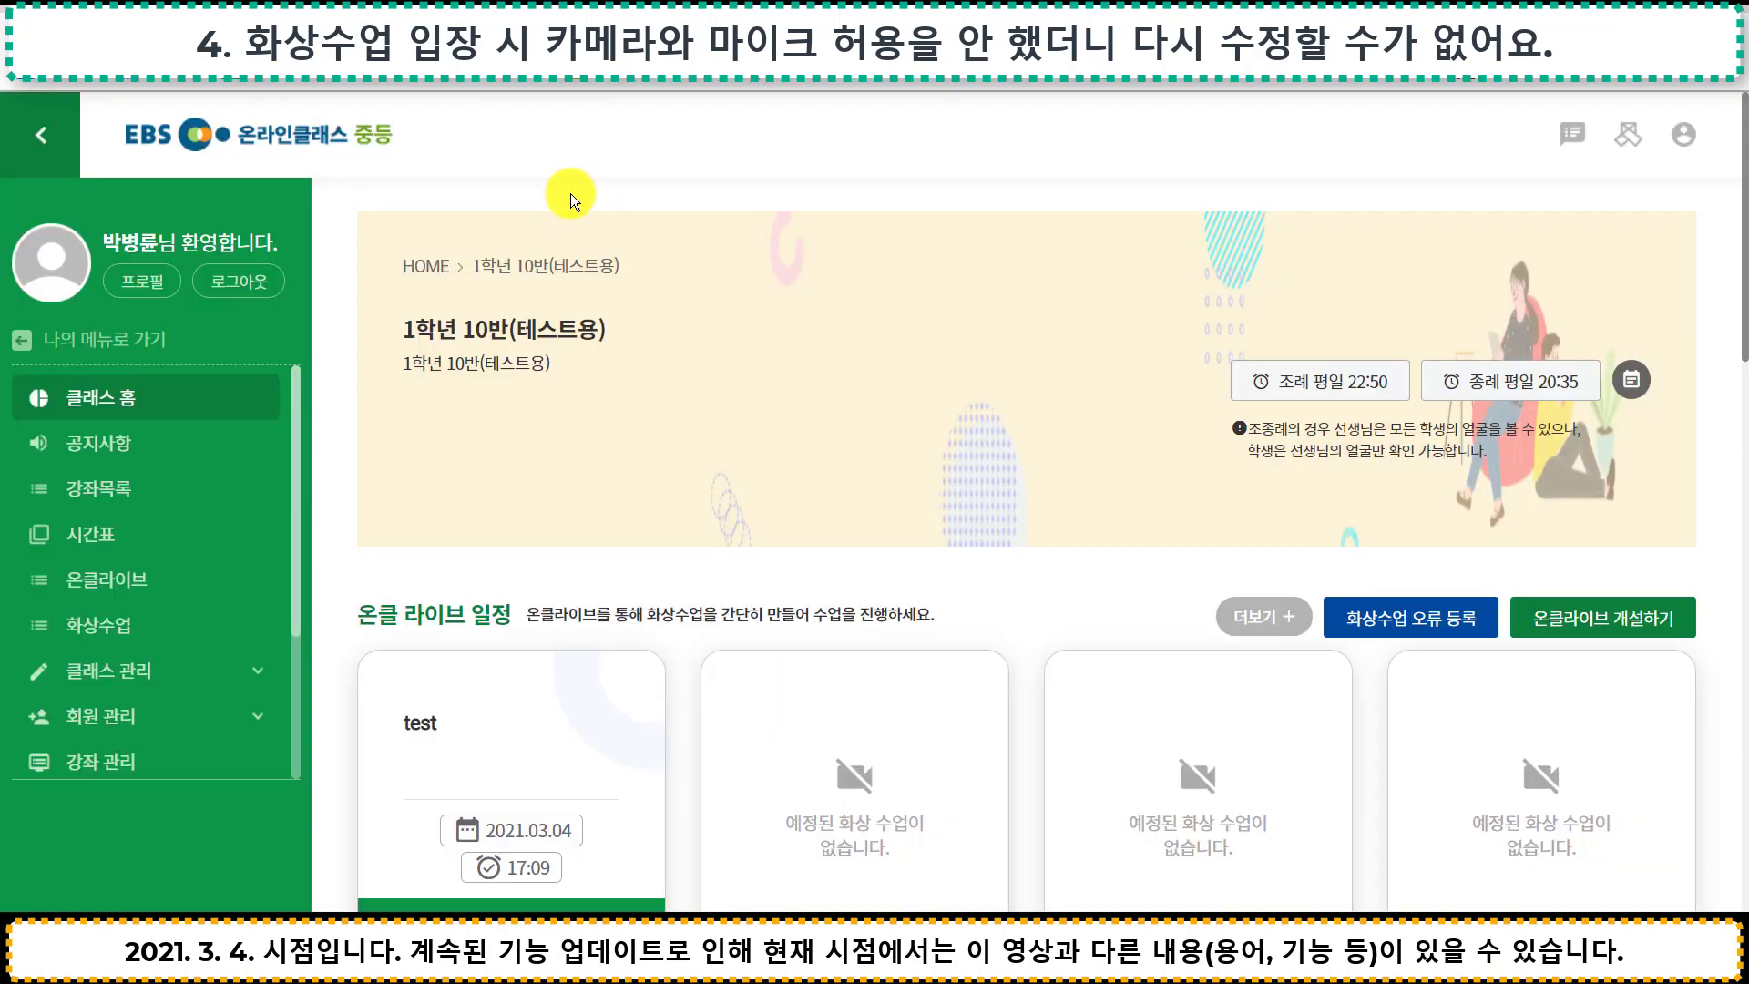
Reopen the 0304 테스트 video class's entry page from the teacher's class home
scroll(517, 699, "down", 1)
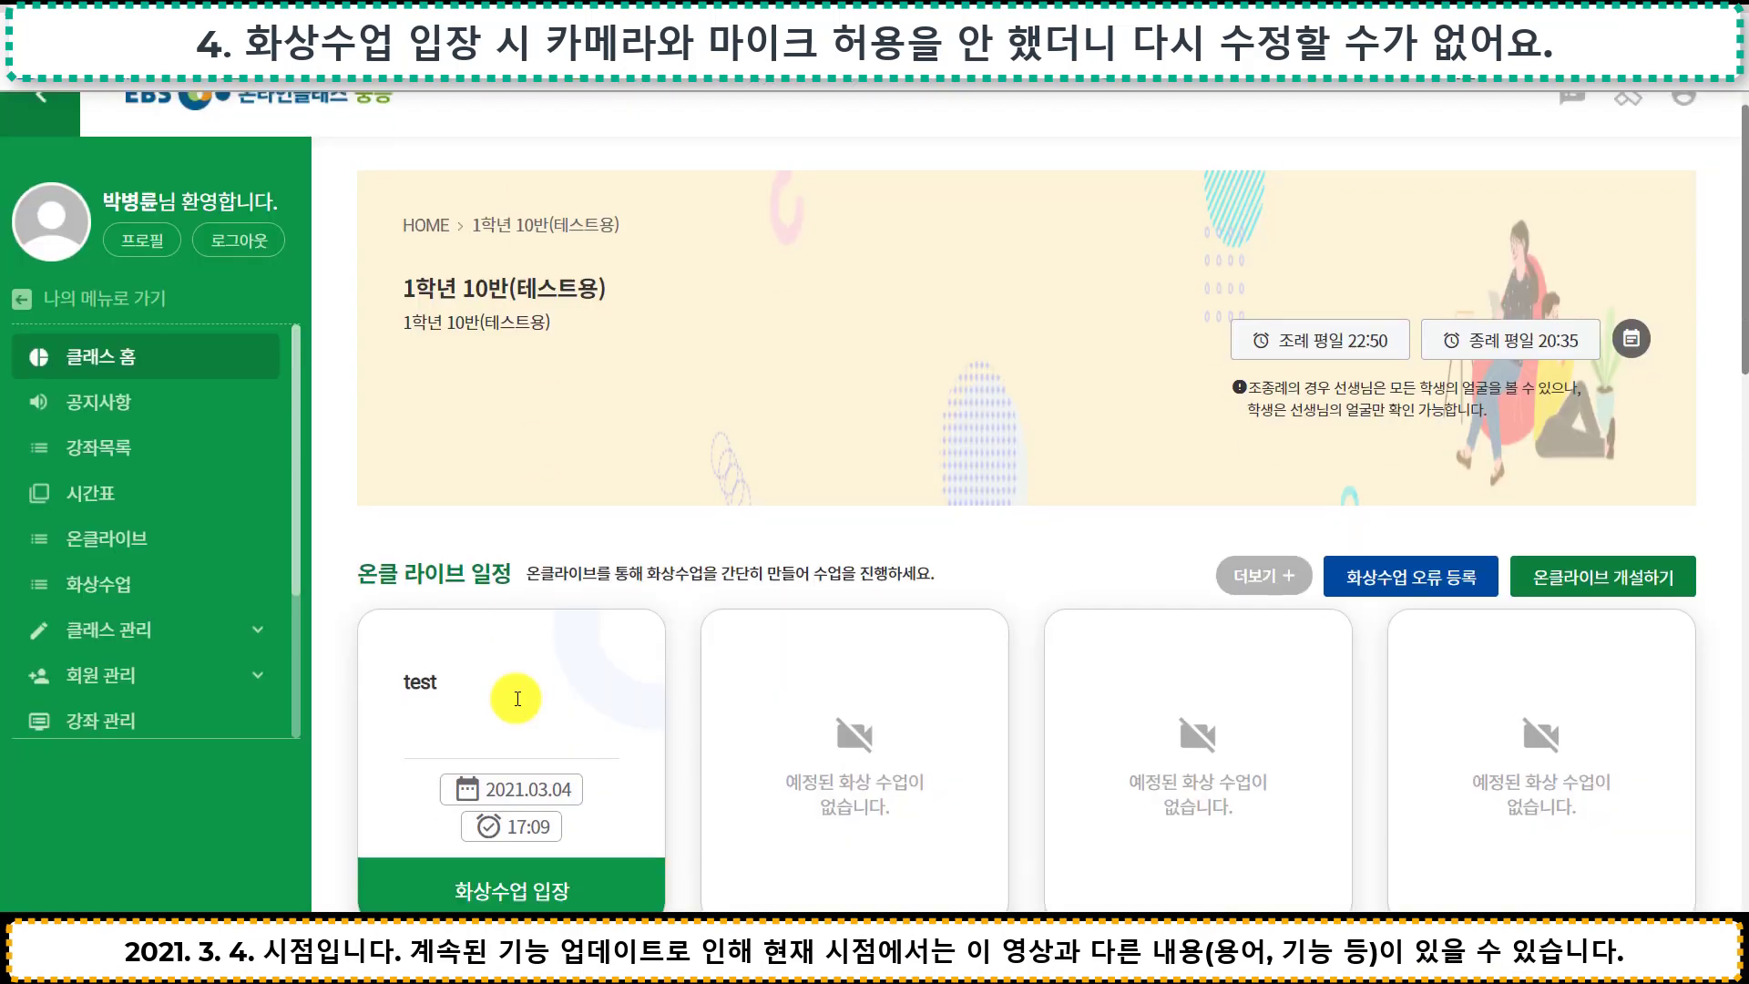
scroll(516, 699, "up", 1)
left_click(583, 745)
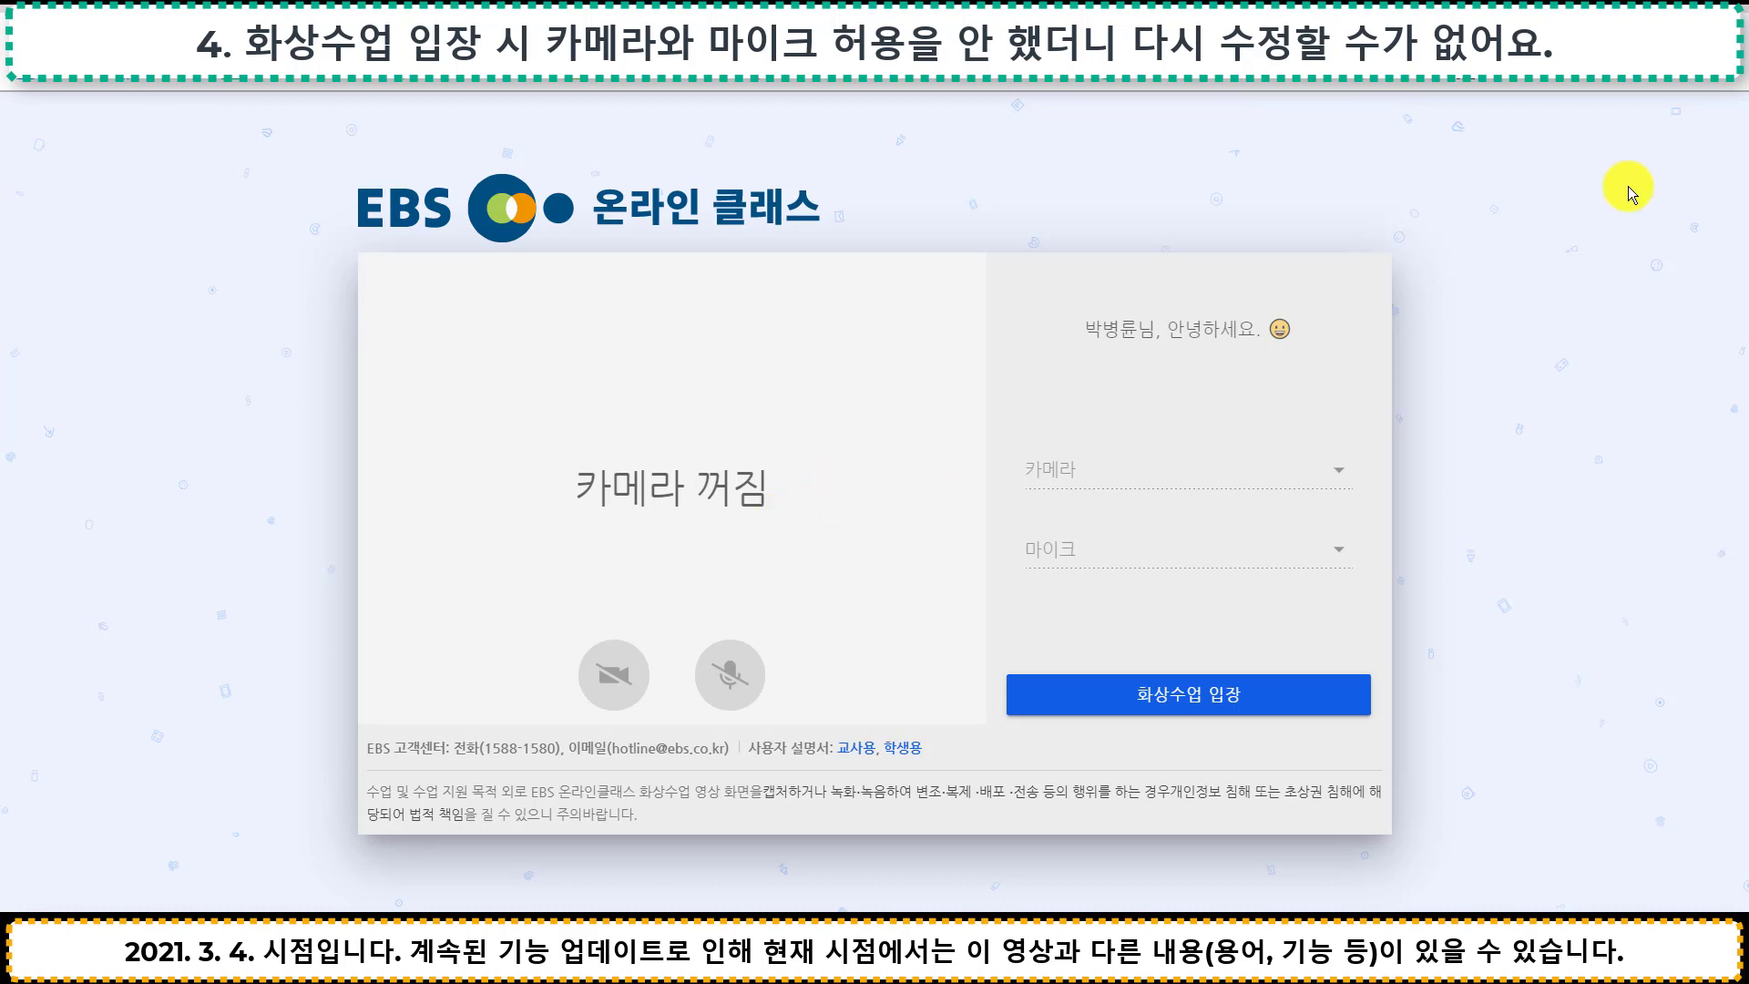
Delete the browser's browsing data for 전체 기간, including cookies, cached files and 사이트 설정 but excluding saved passwords
left_click(1728, 72)
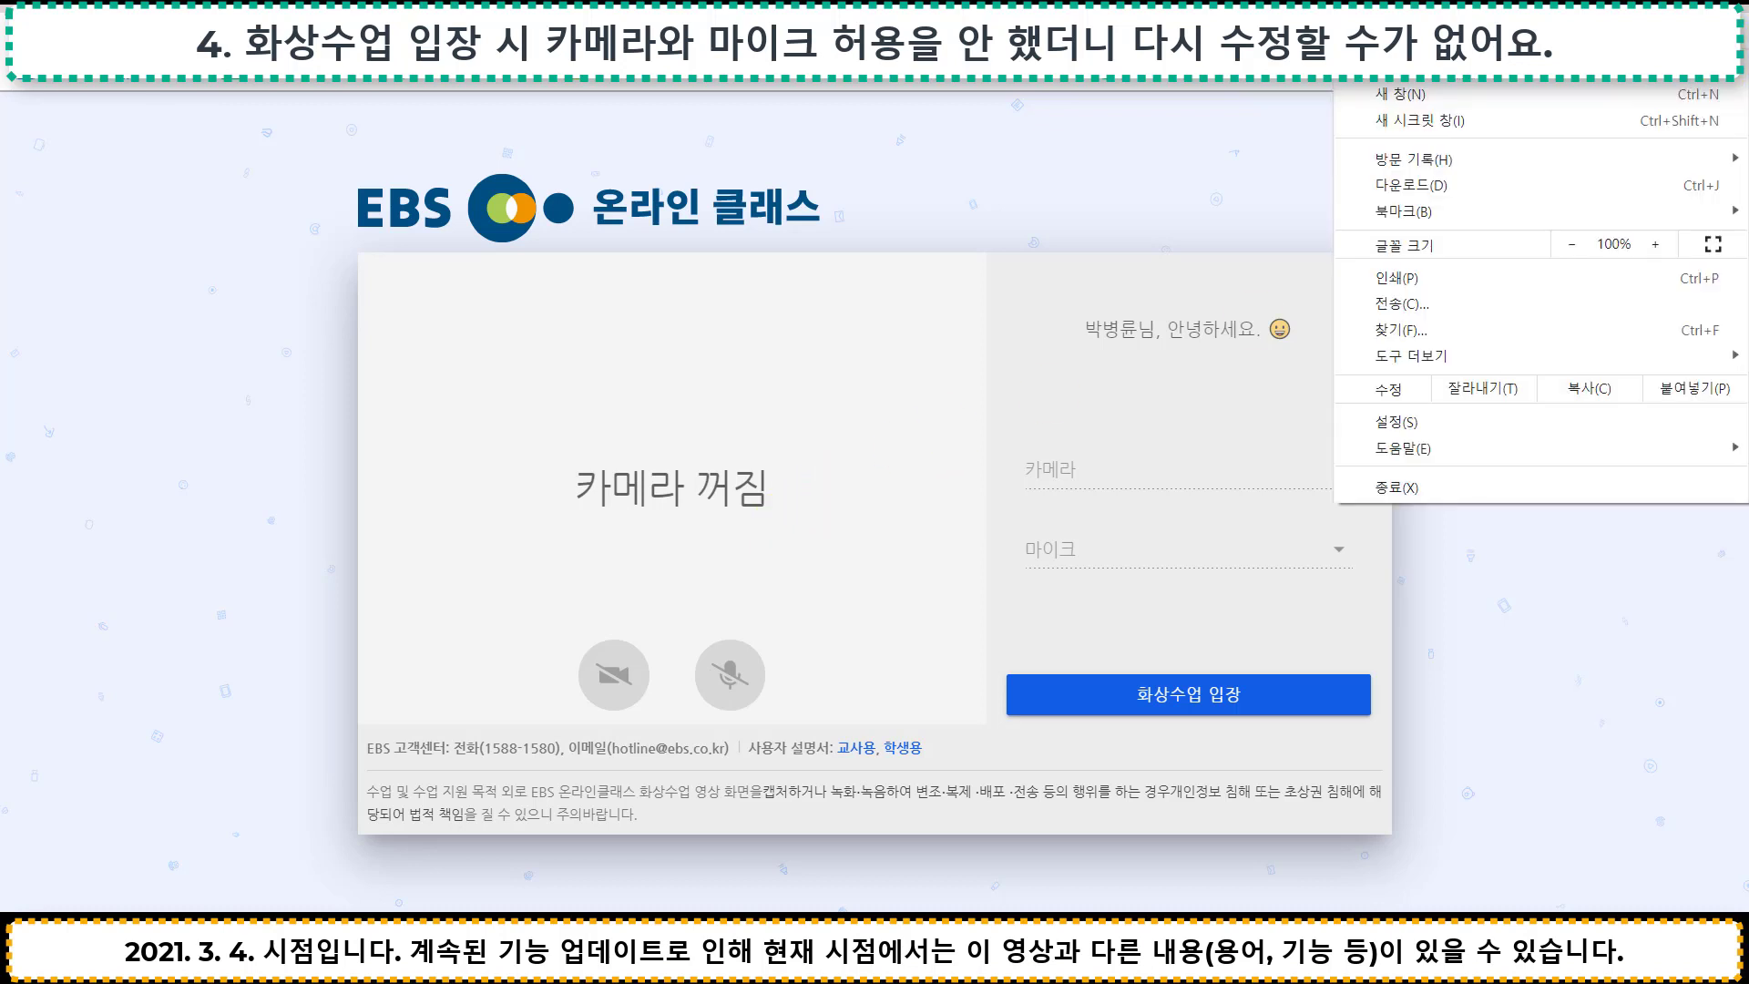
left_click(1535, 426)
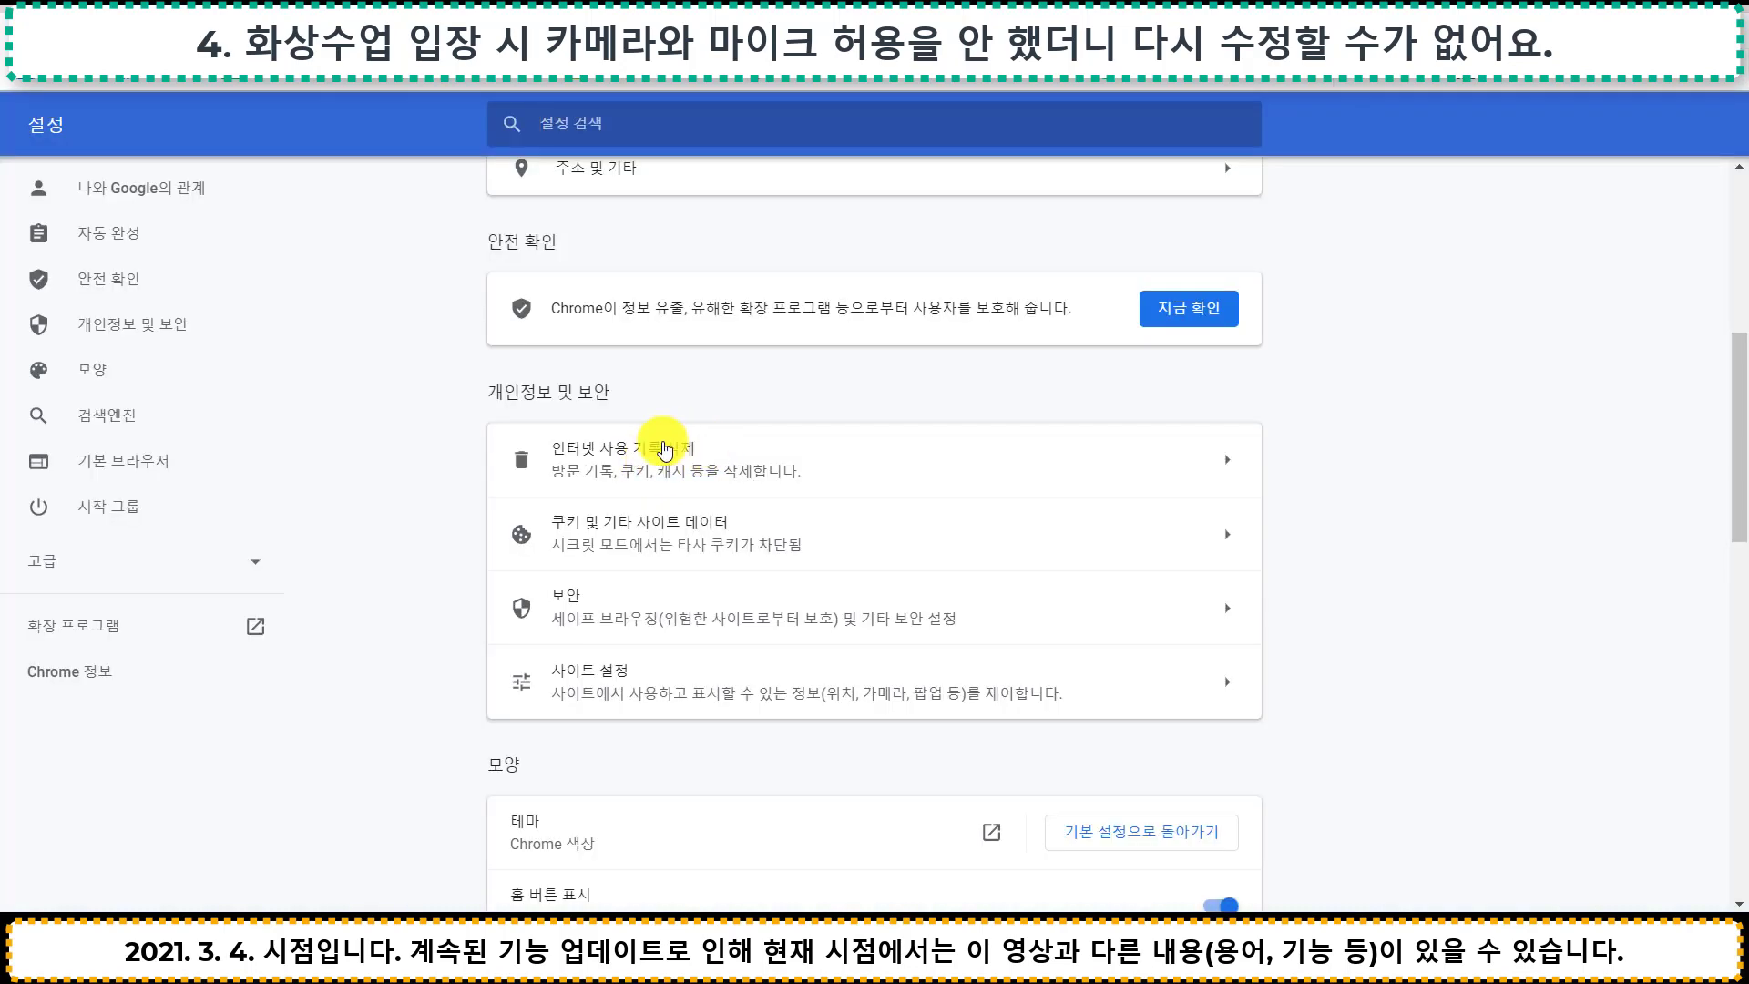
left_click(706, 466)
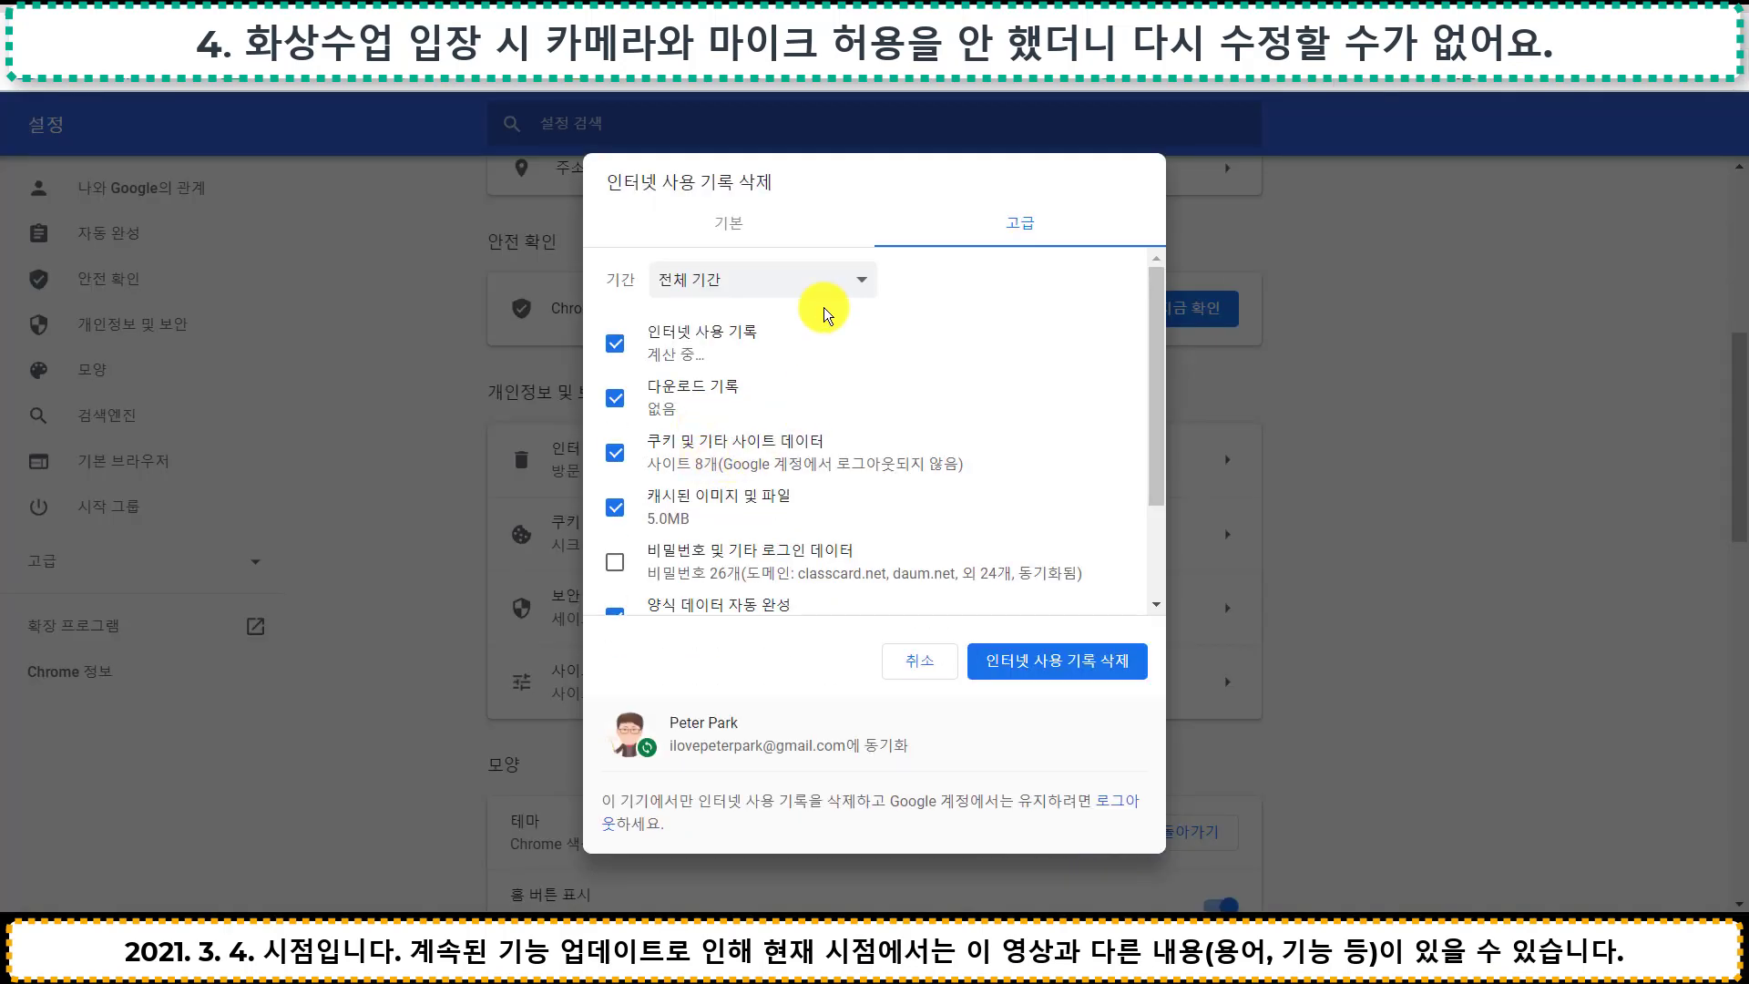
scroll(720, 426, "down", 2)
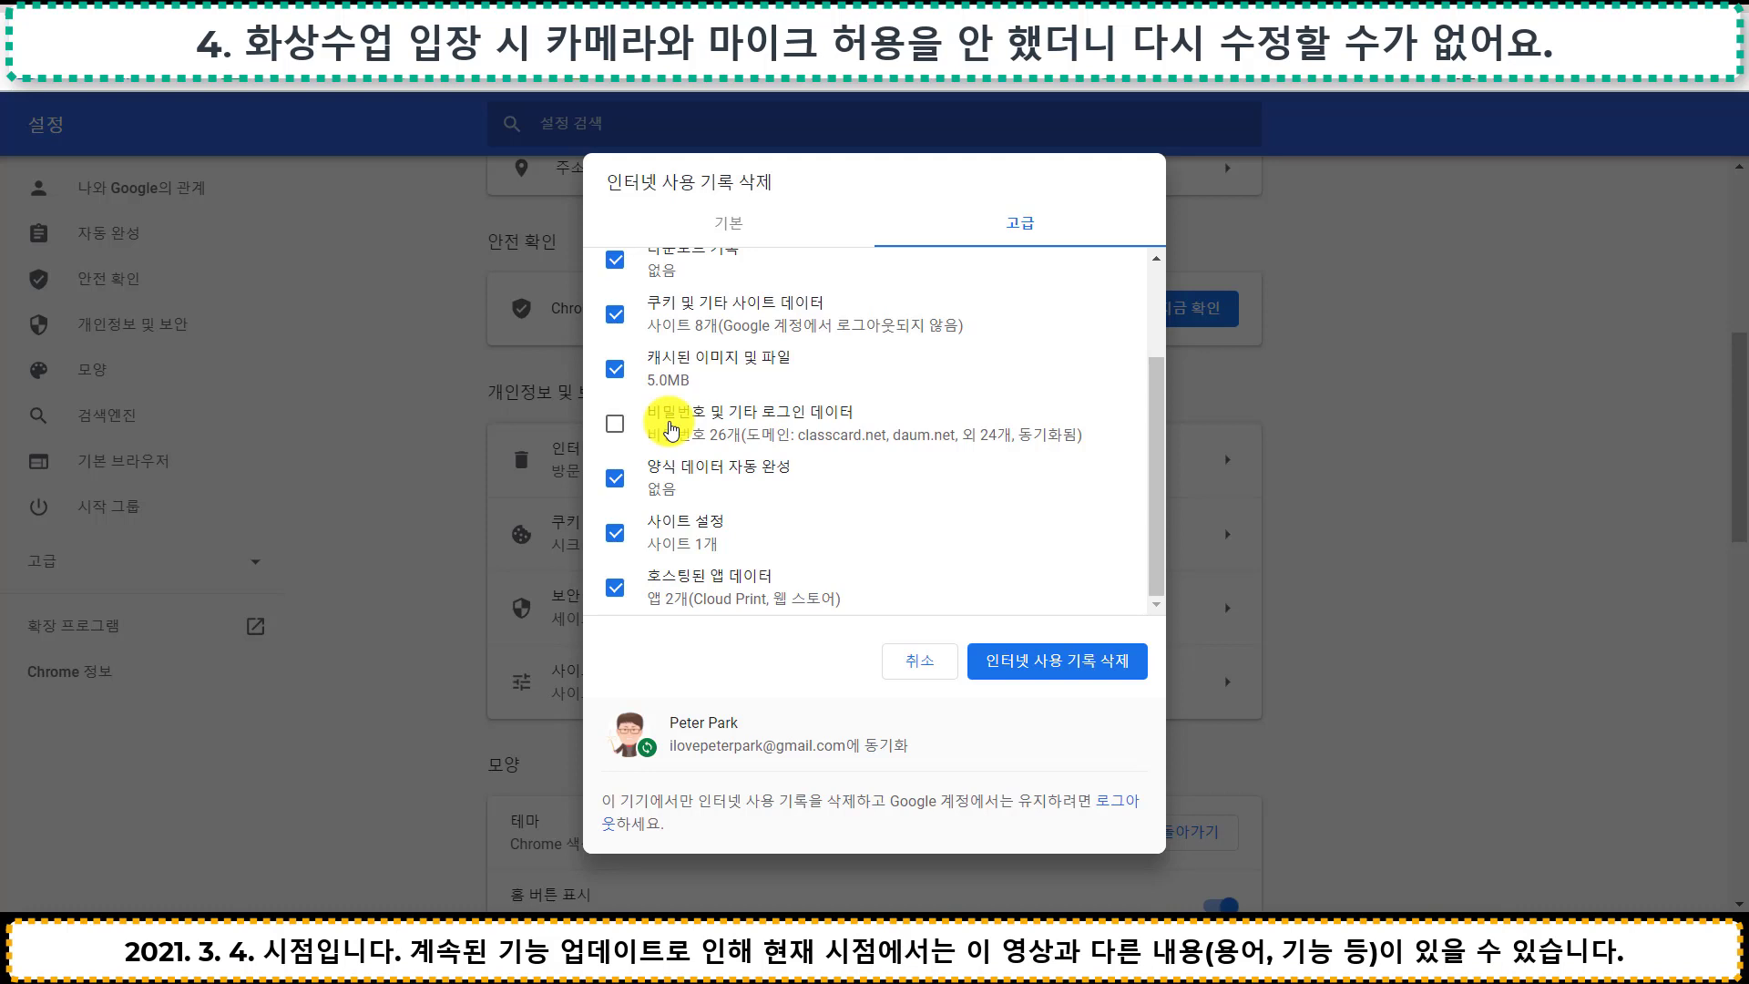
scroll(625, 410, "up", 3)
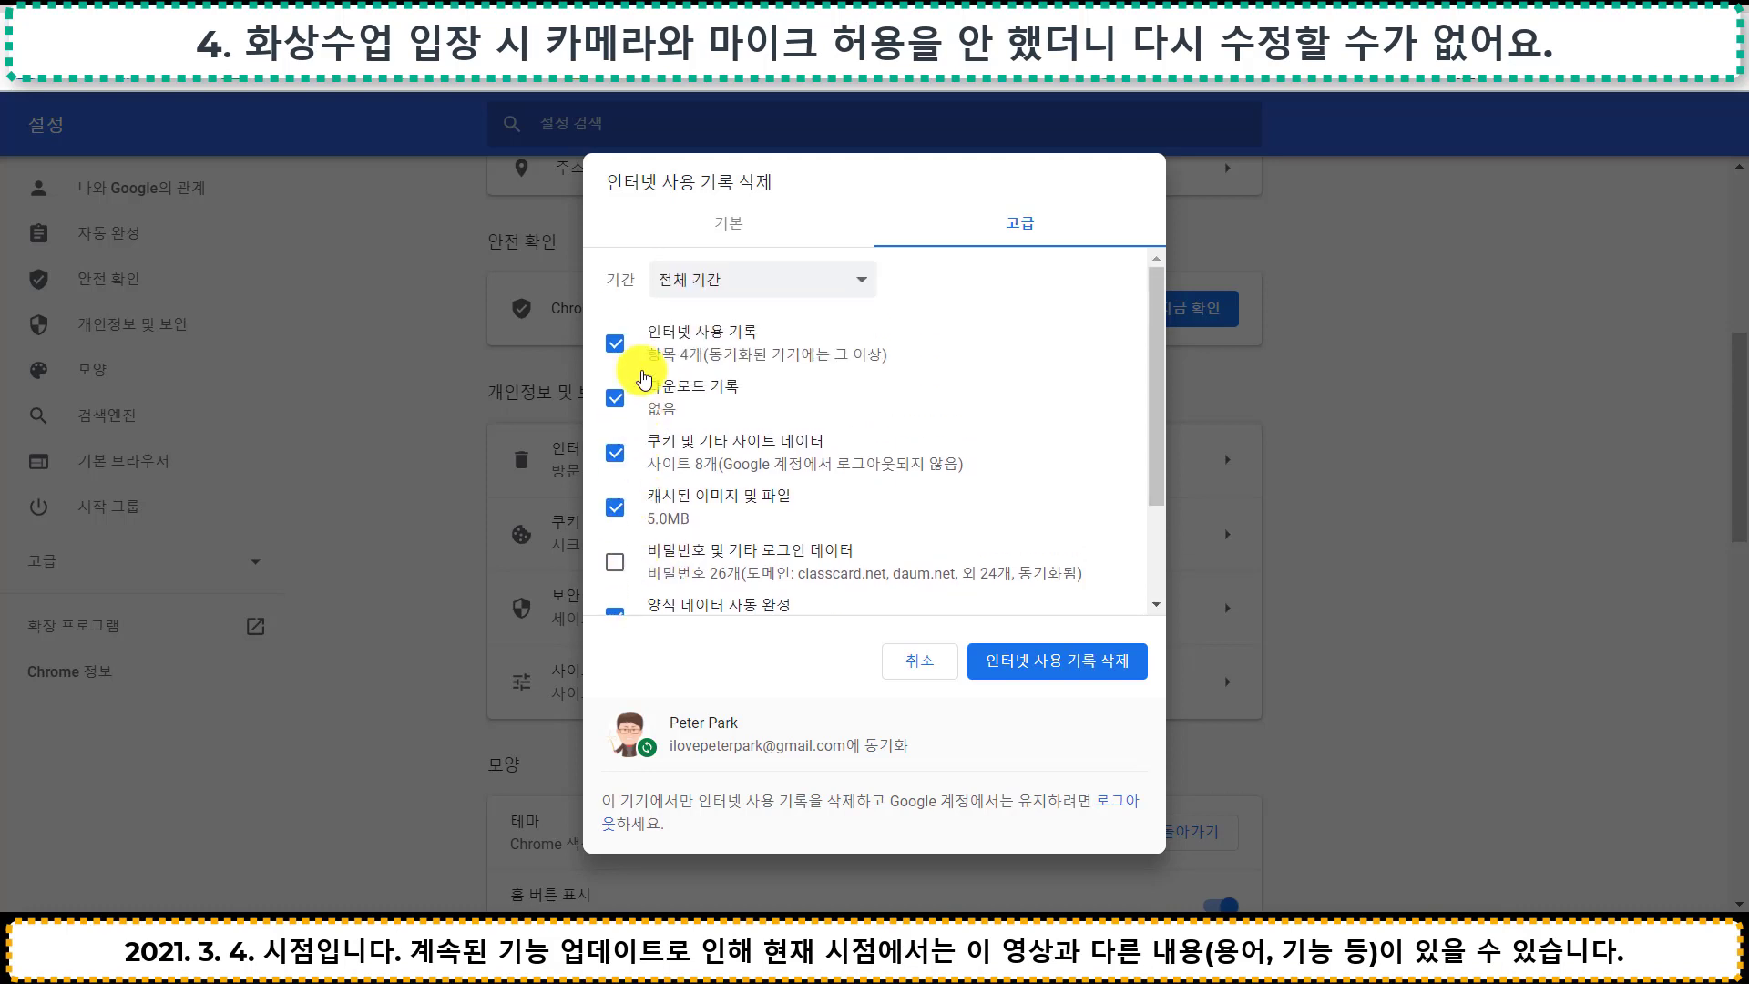
scroll(625, 458, "down", 3)
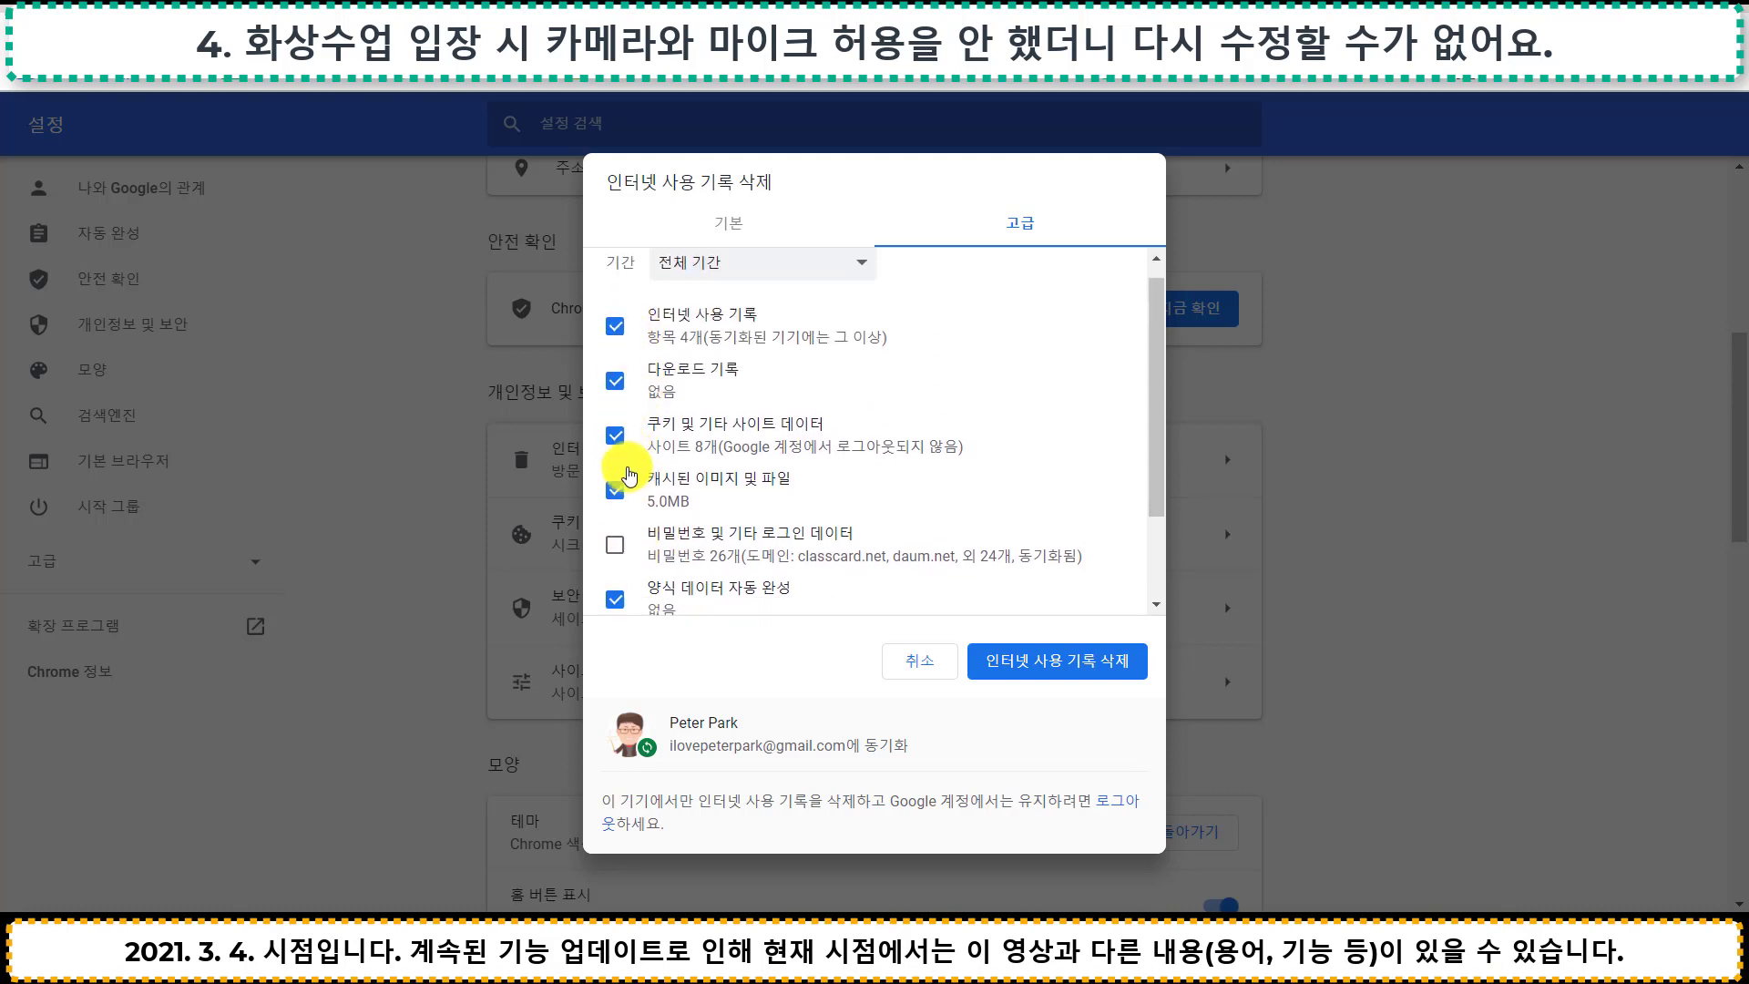
left_click(1032, 660)
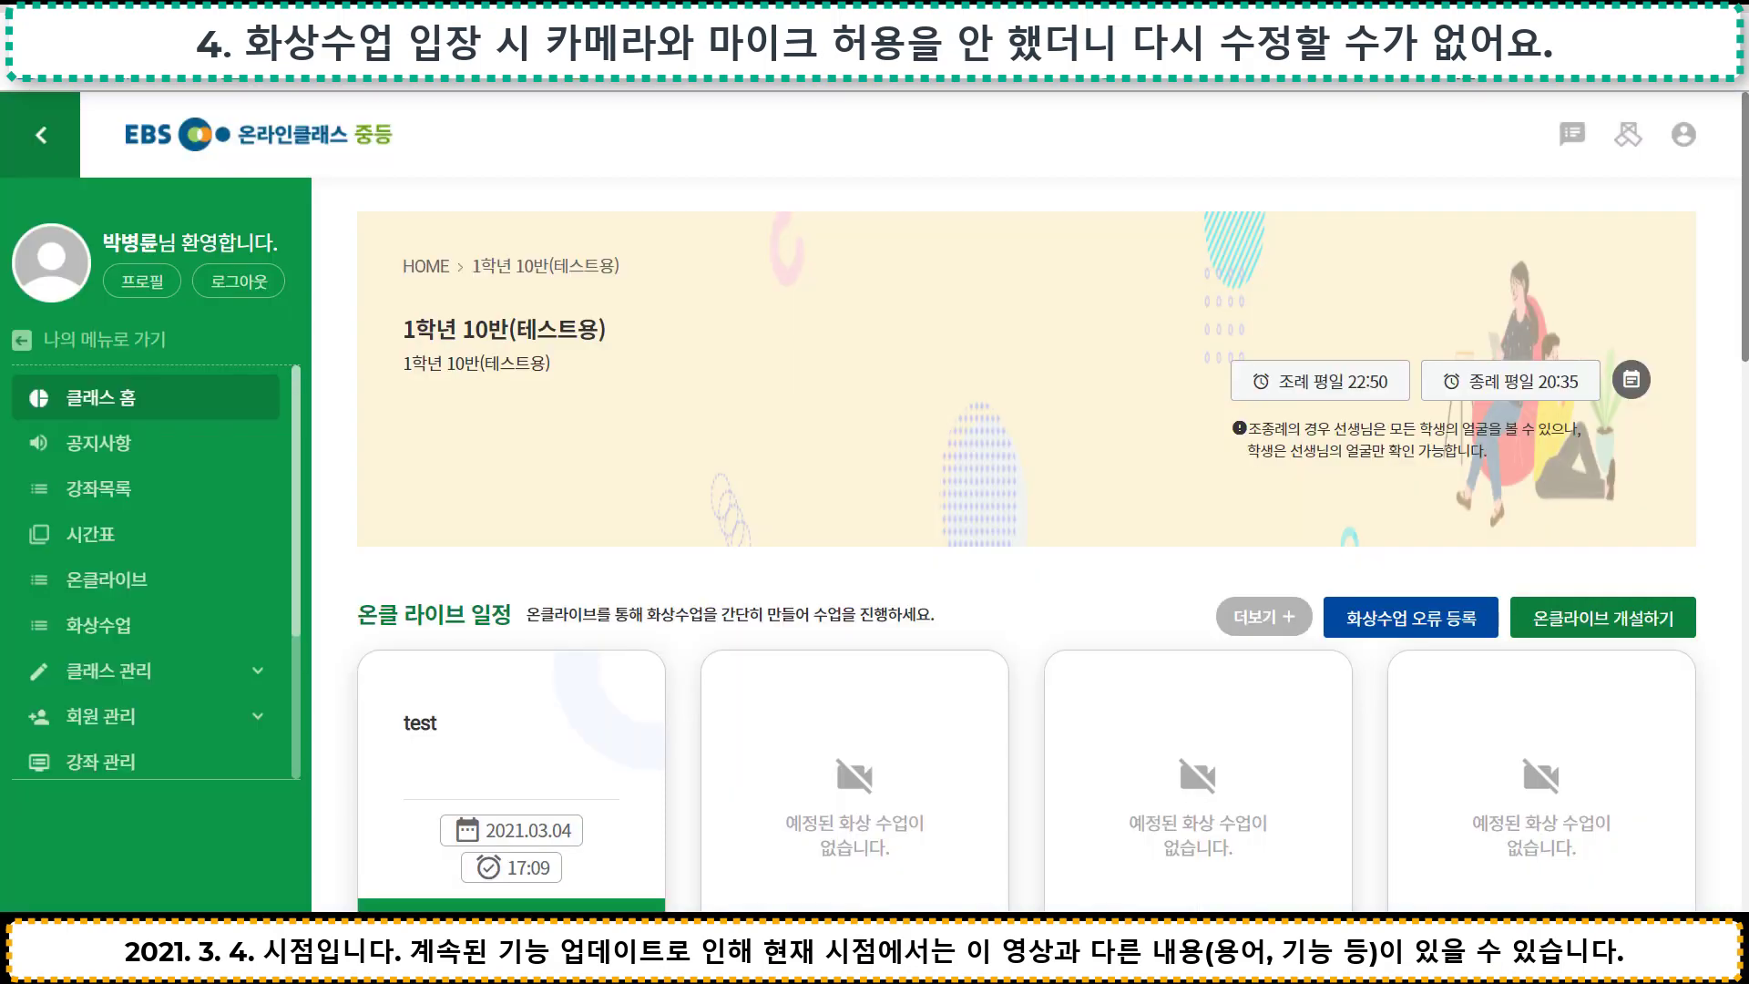
Reopen the video class entry from the teacher's class home and allow microphone and camera use
scroll(583, 528, "down", 10)
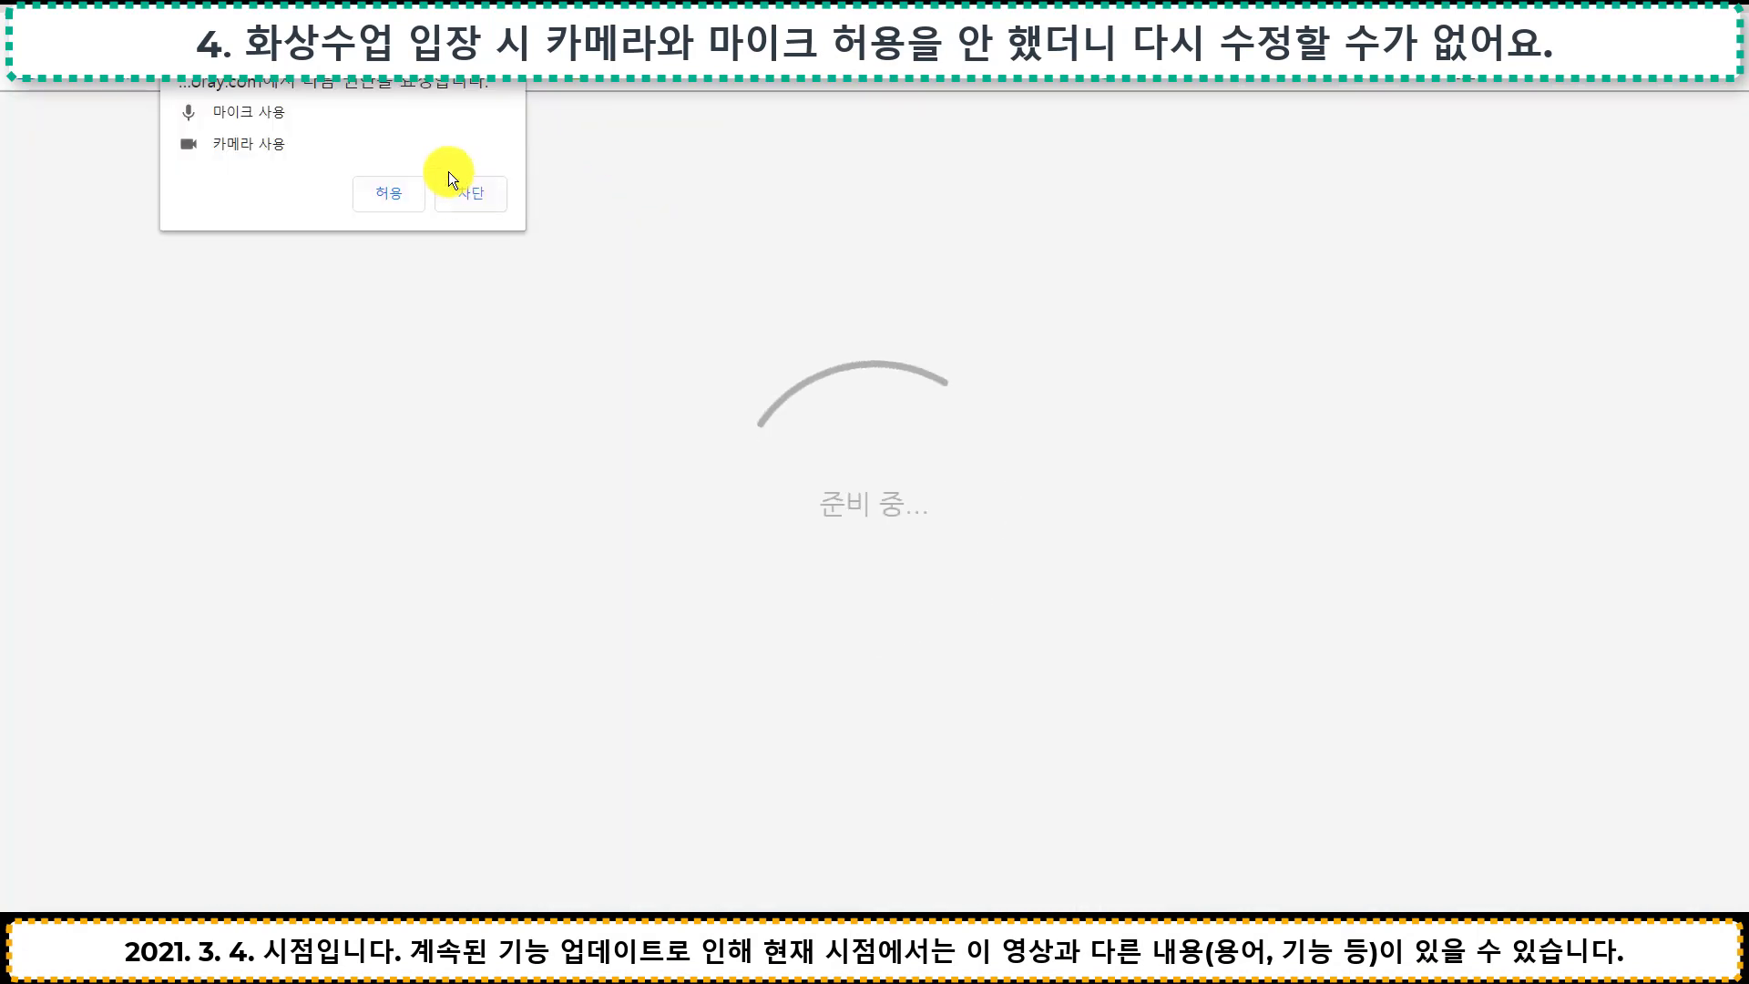
left_click(406, 193)
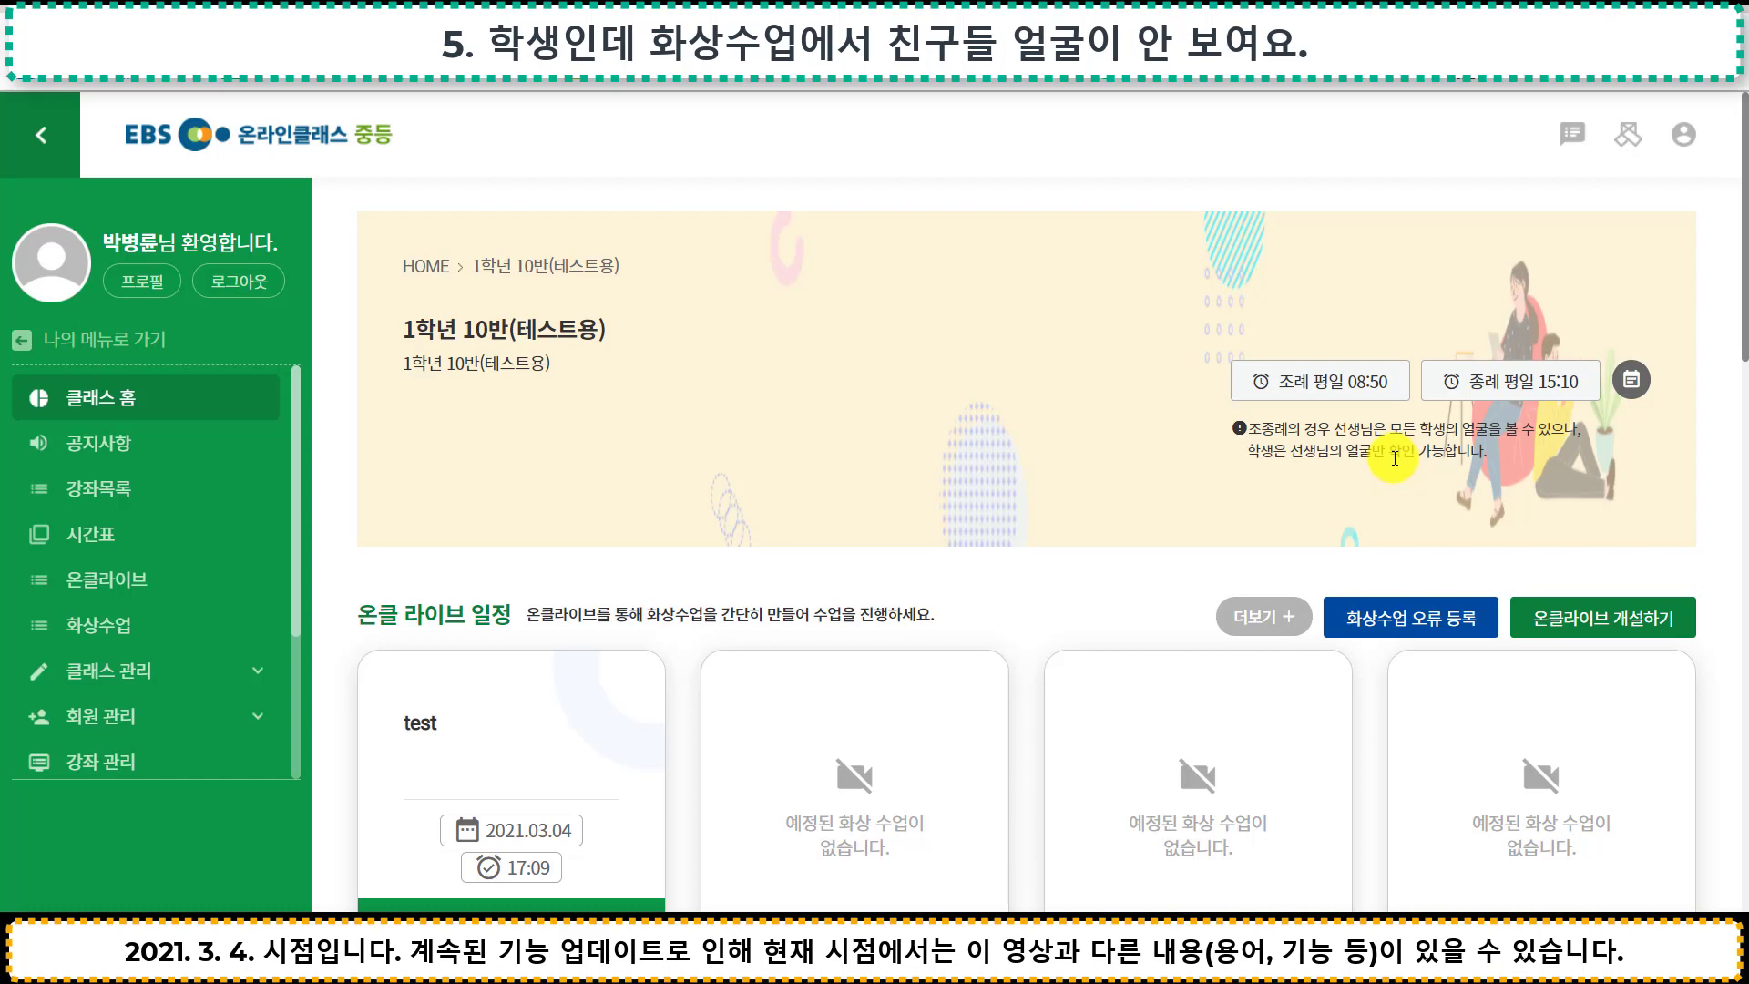
Enter the 0304 테스트 video class from the teacher's class home and compare the teacher's view with the student's mobile view
scroll(605, 593, "down", 8)
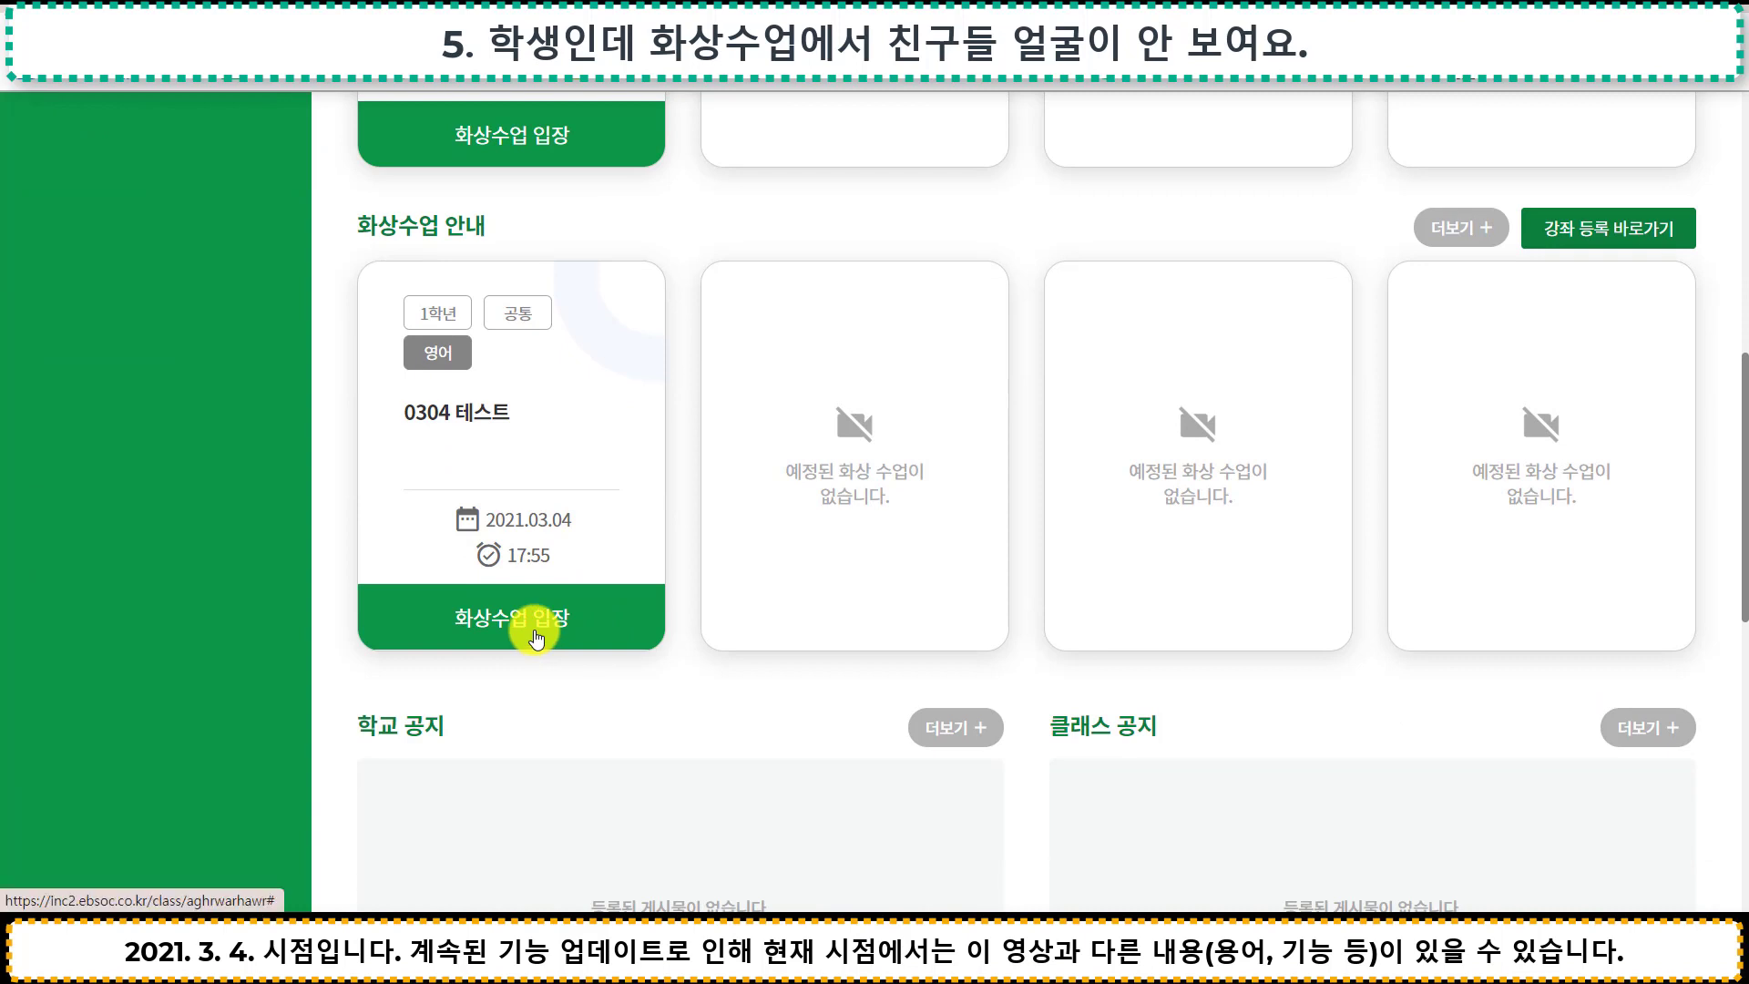
left_click(536, 638)
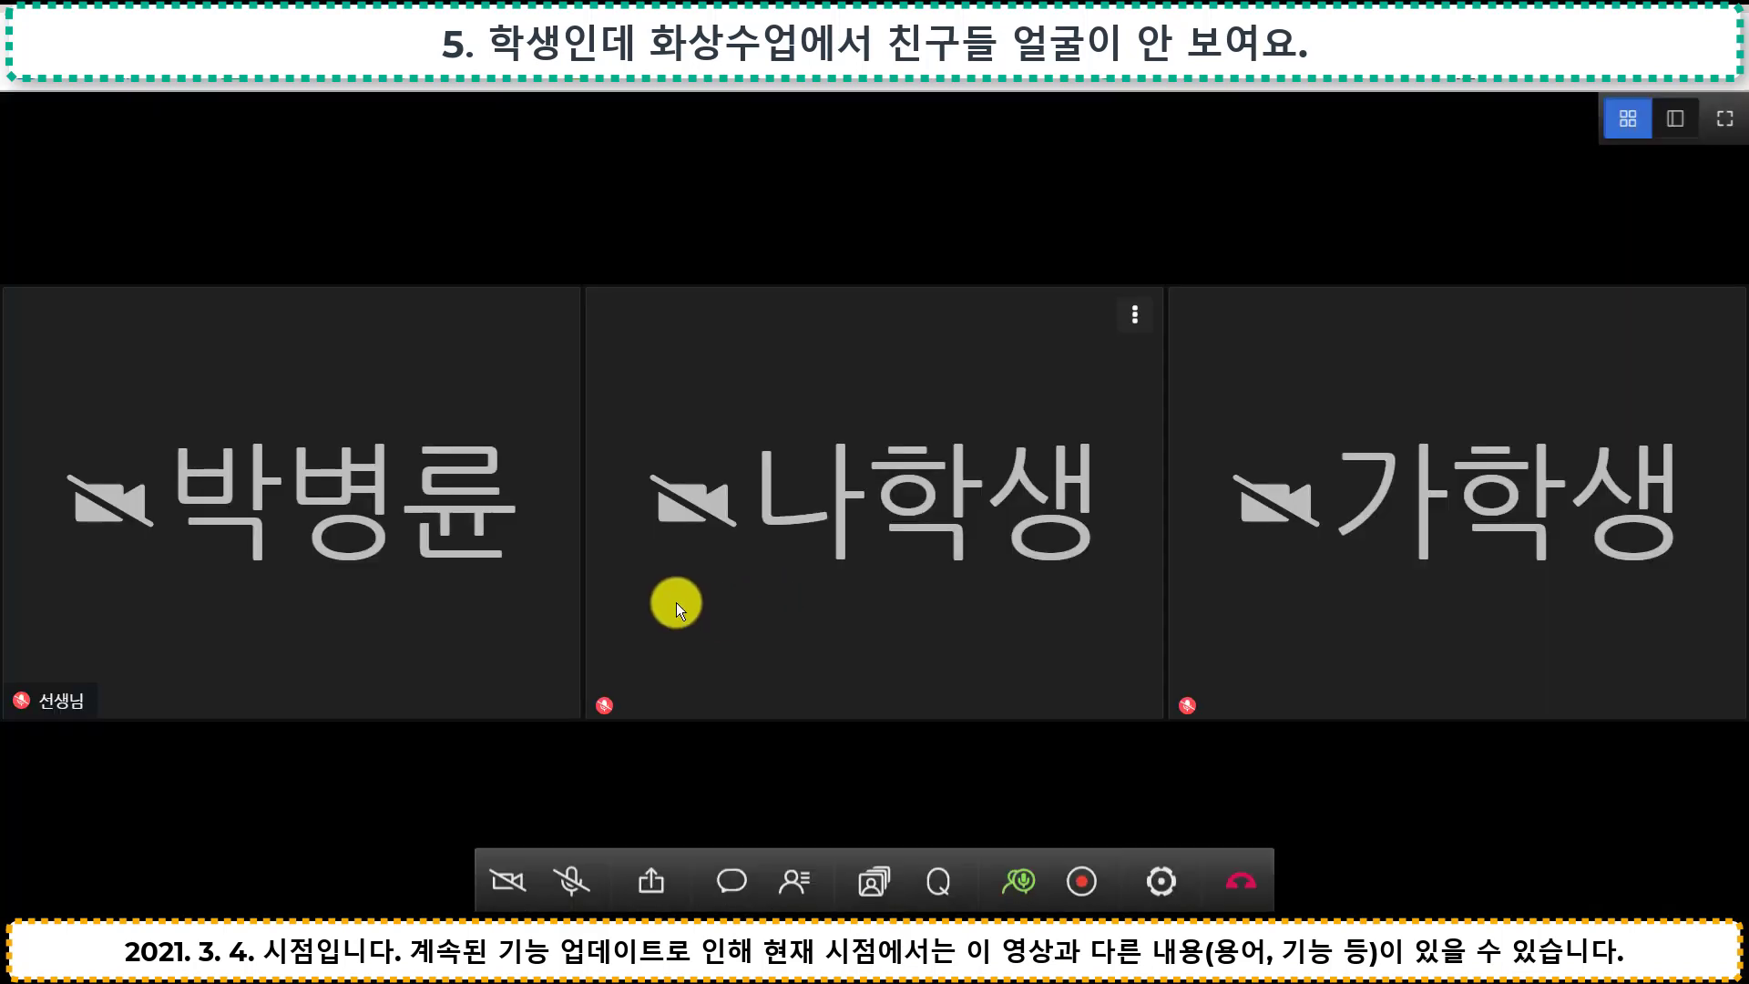
mouse_move(910, 457)
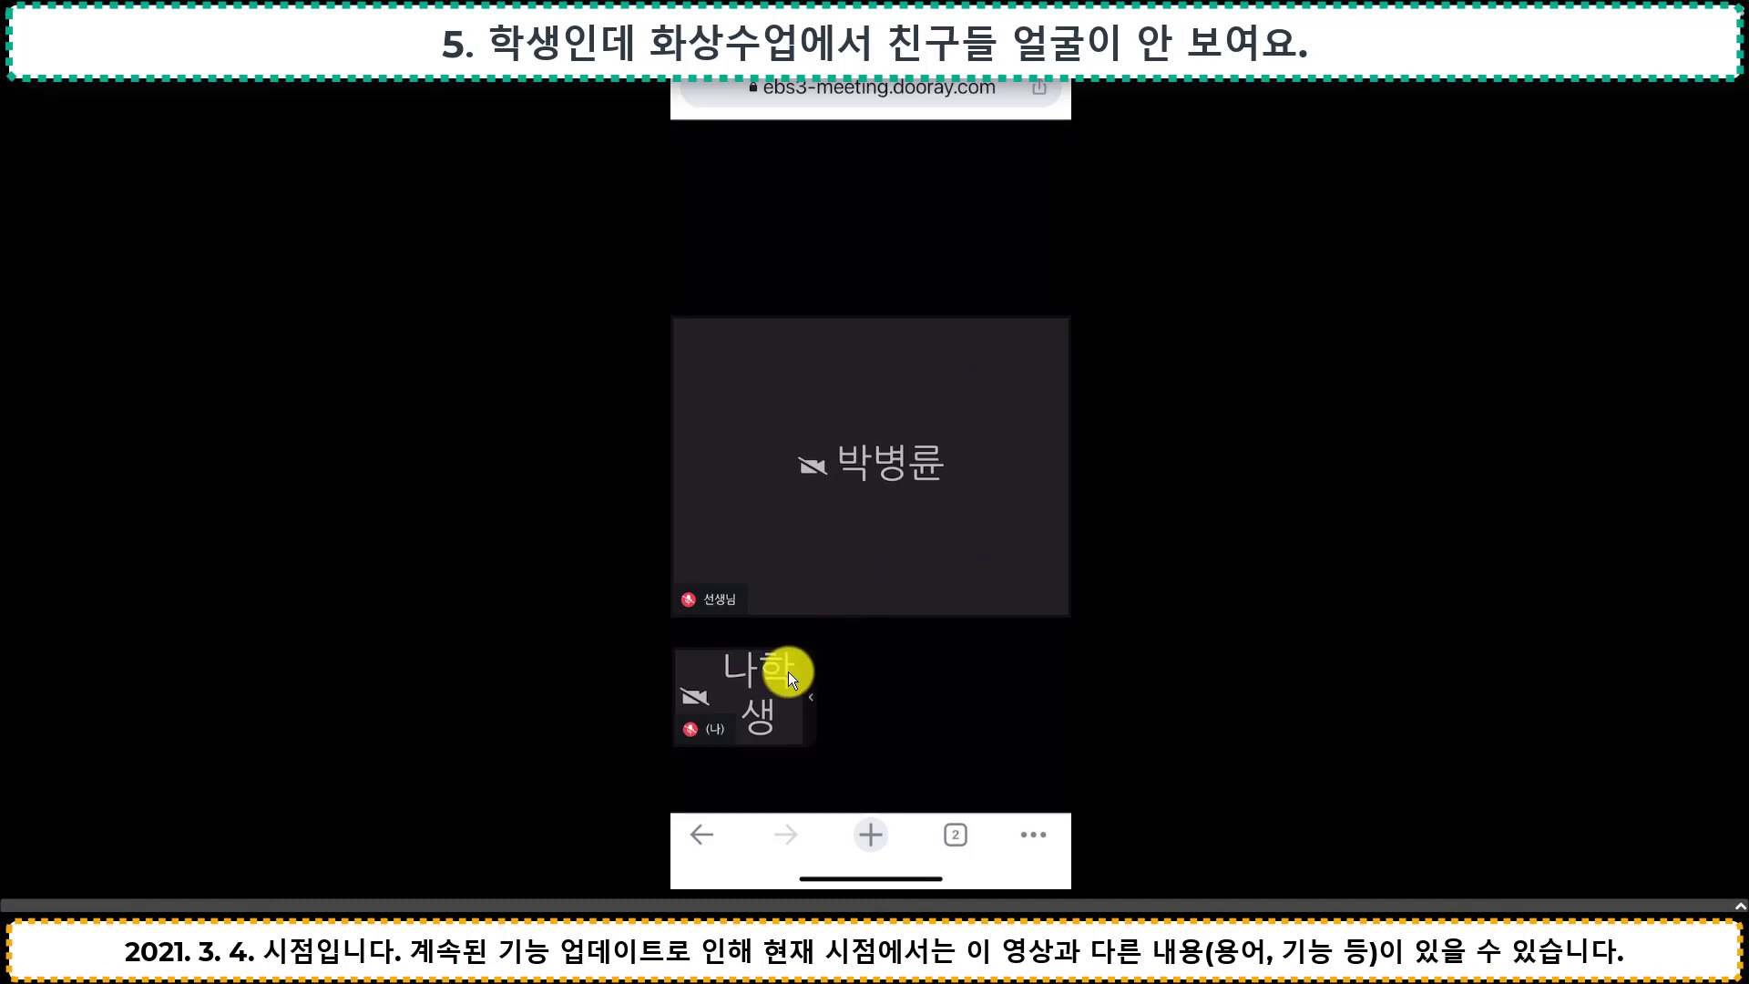
left_click(844, 680)
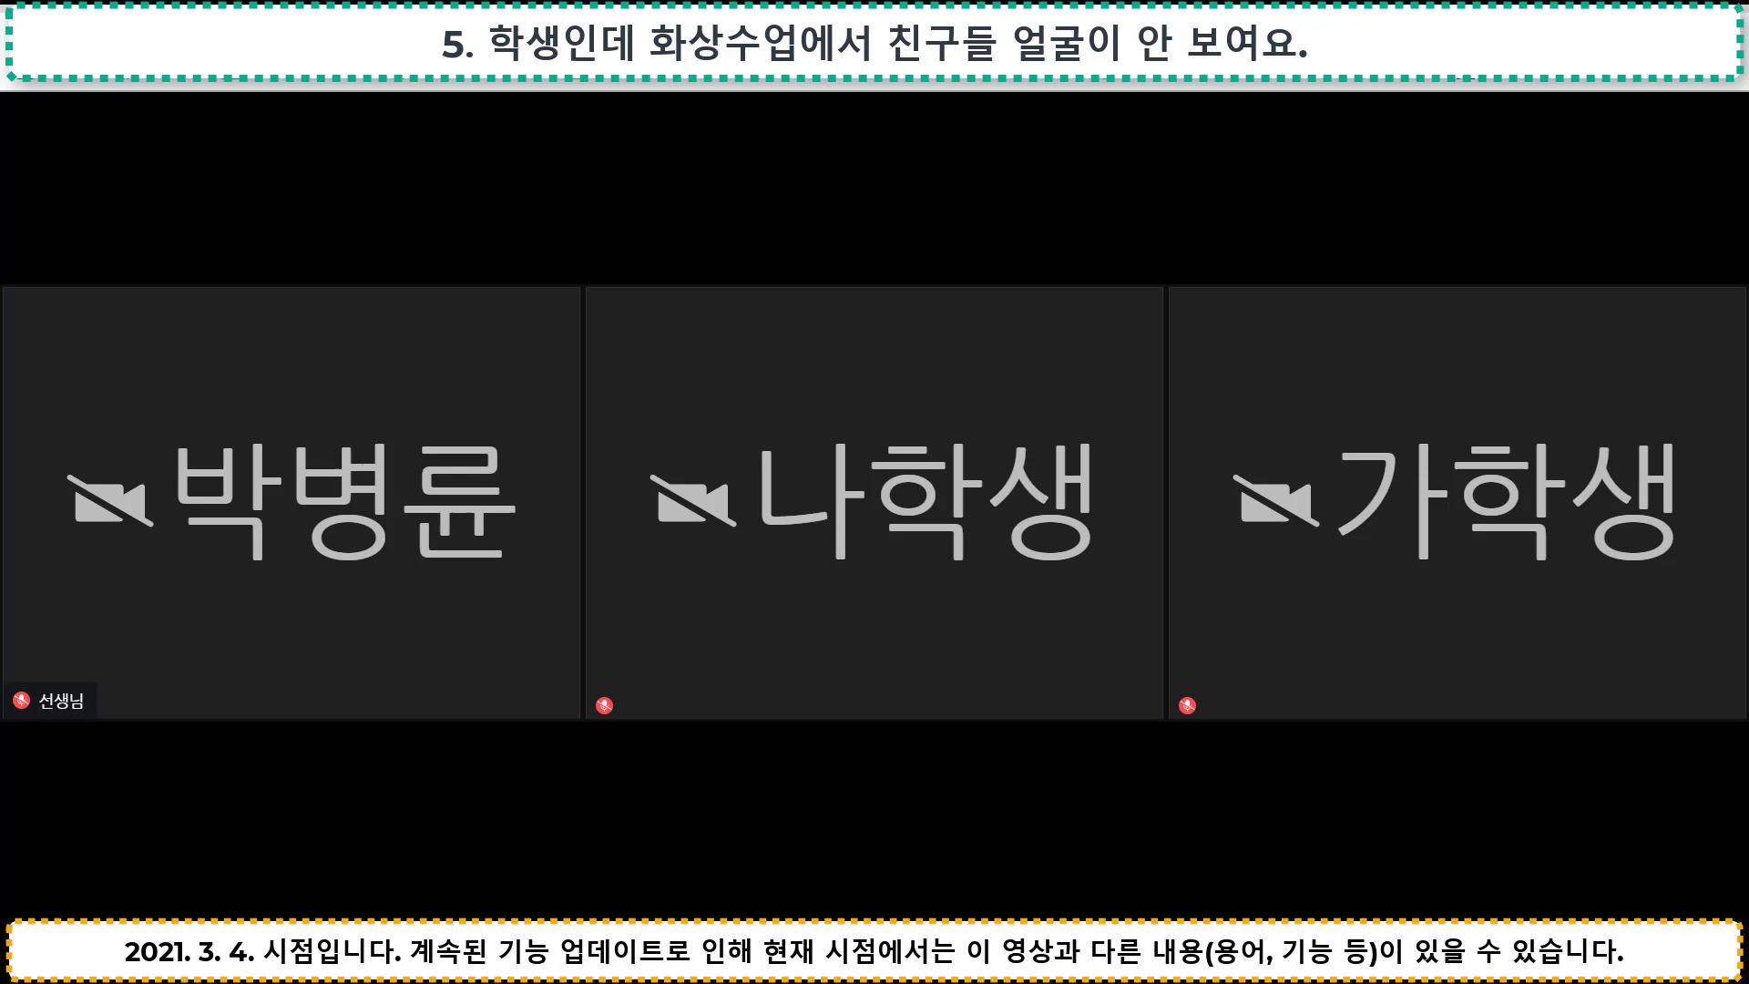
Start a 5-minute 모둠 수업 in the teacher's video room with both students assigned to 모둠 1
mouse_move(953, 675)
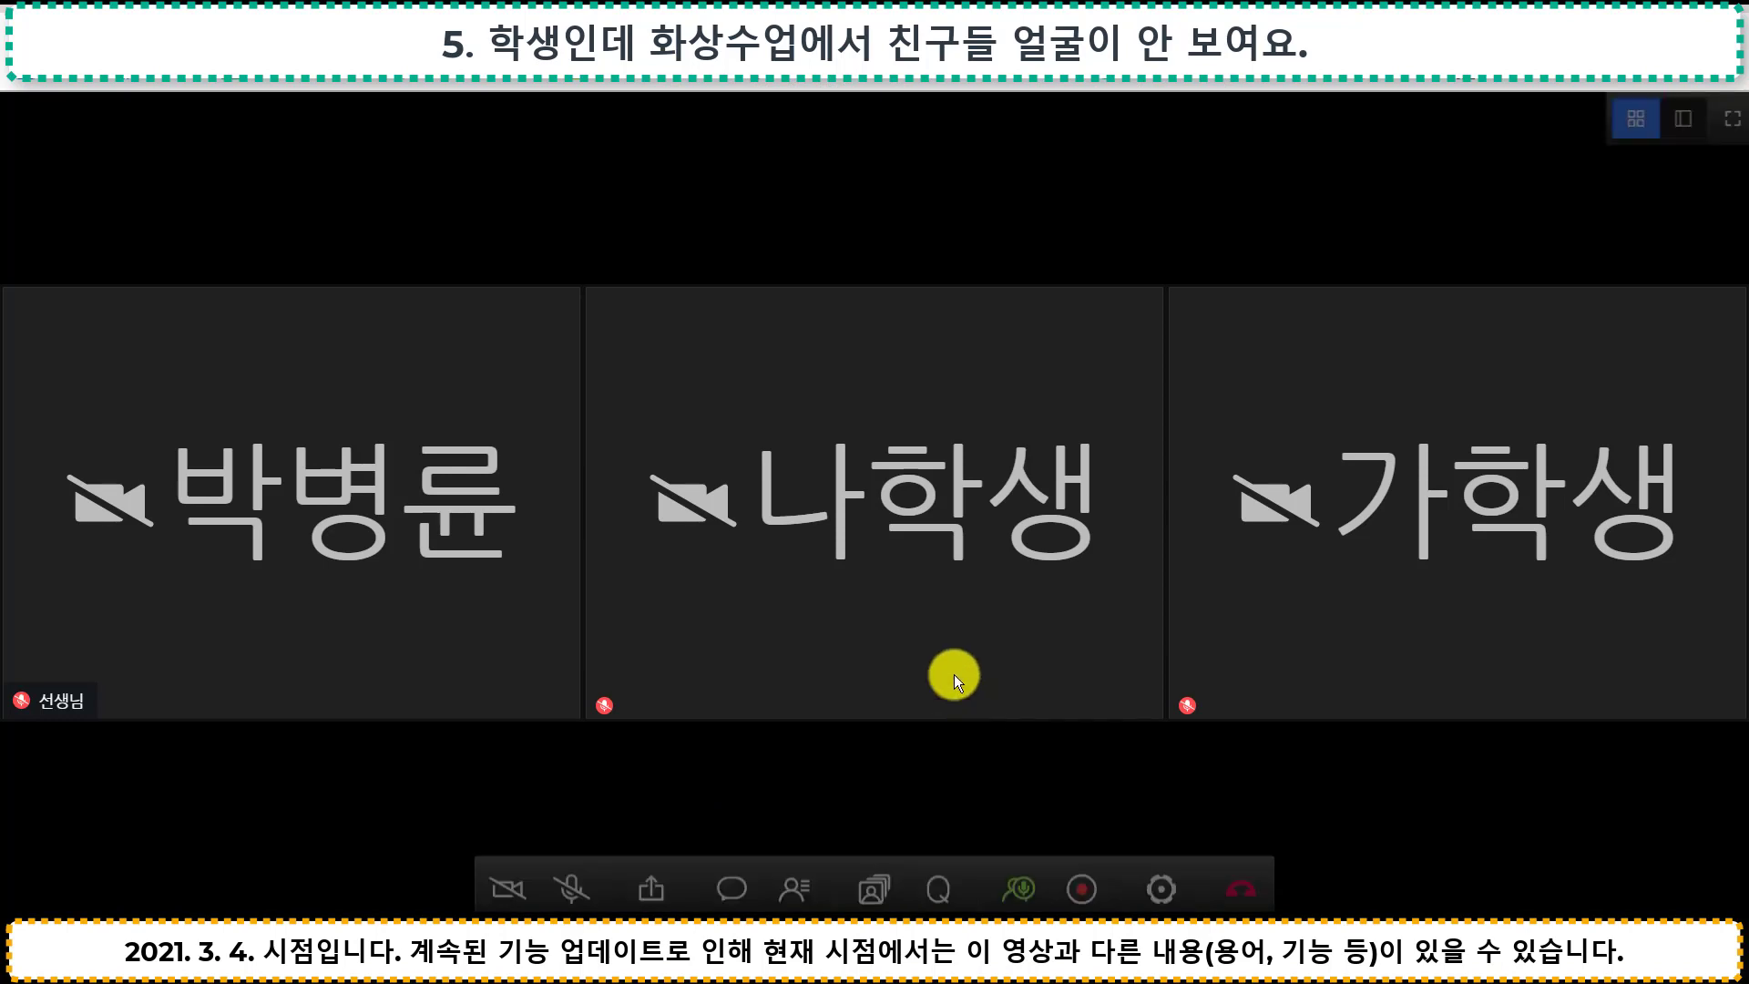
left_click(874, 879)
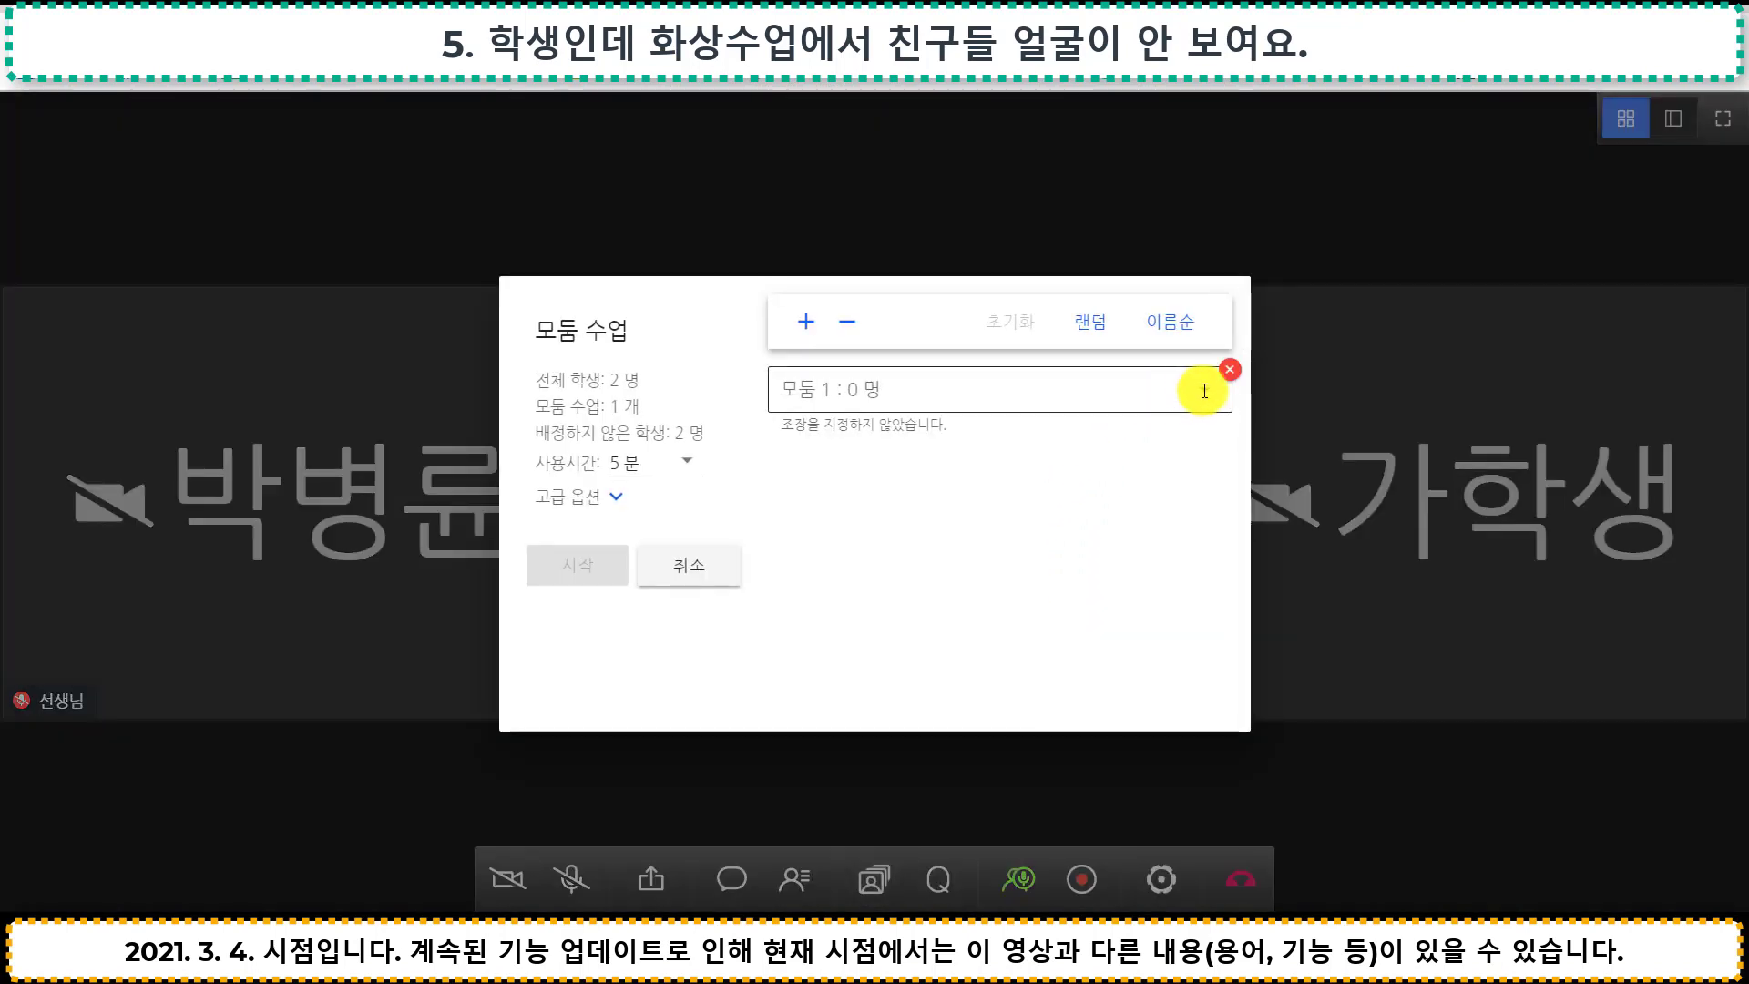
left_click(1188, 391)
left_click(836, 497)
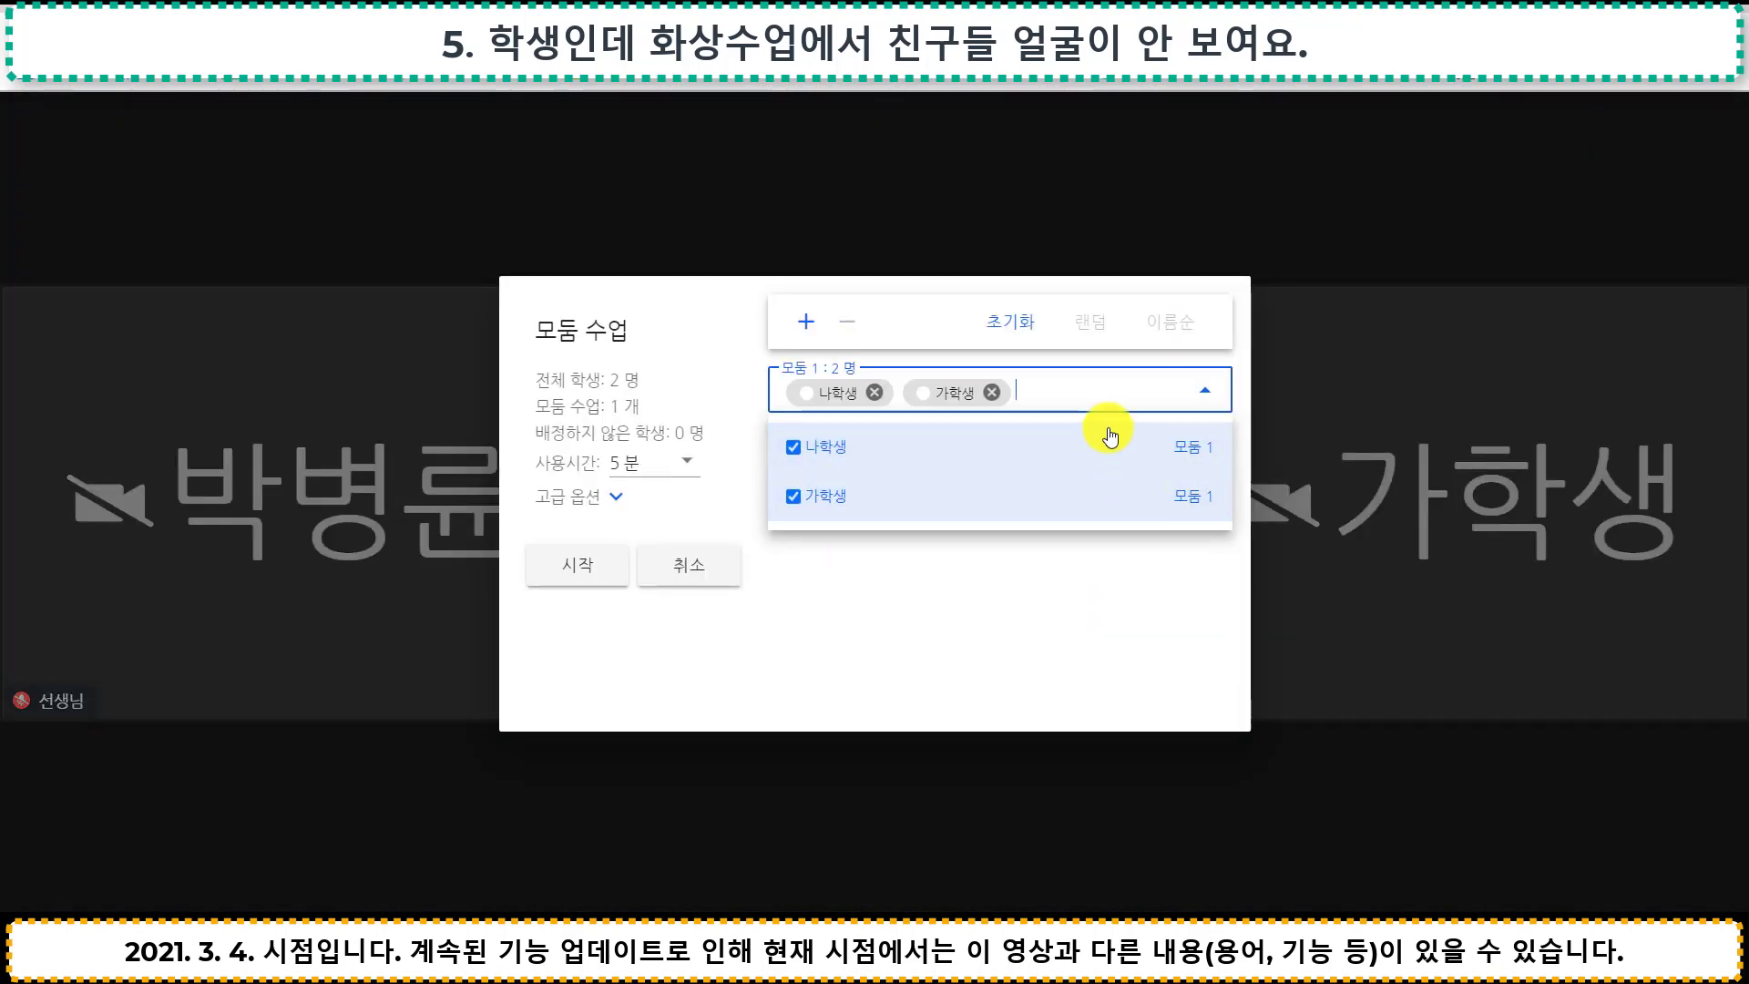
left_click(594, 567)
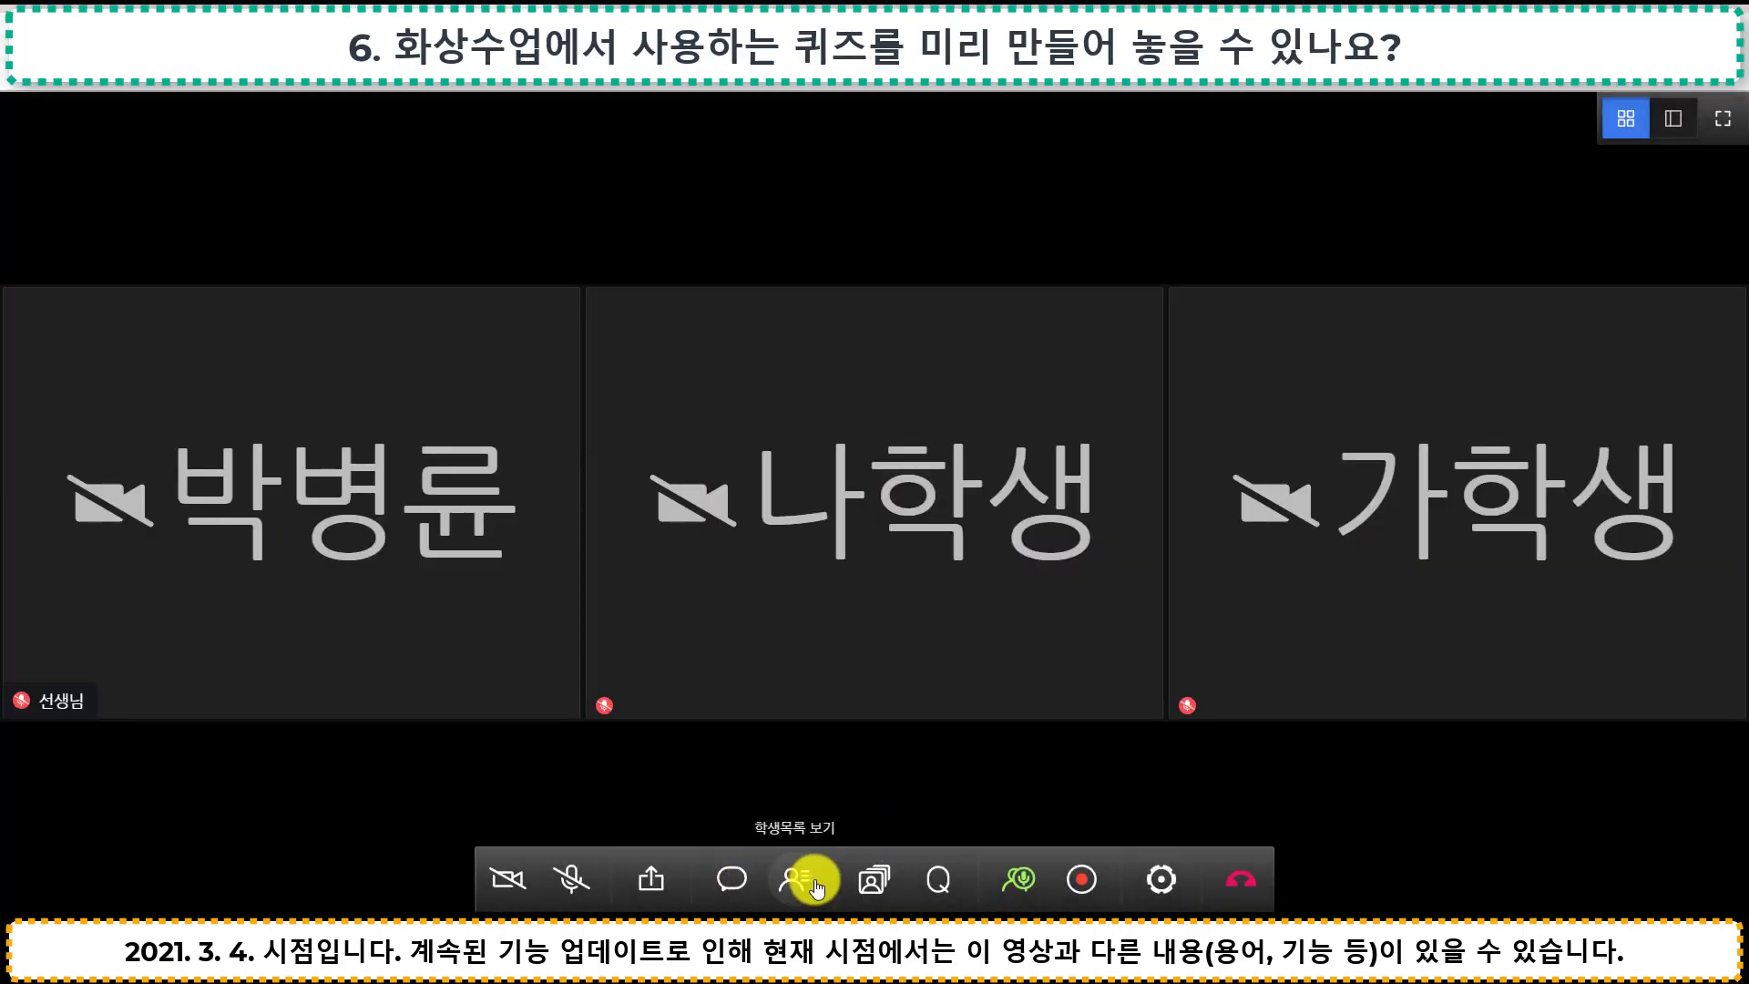
Open the quiz creation page from the video room and bookmark it in the browser
left_click(945, 877)
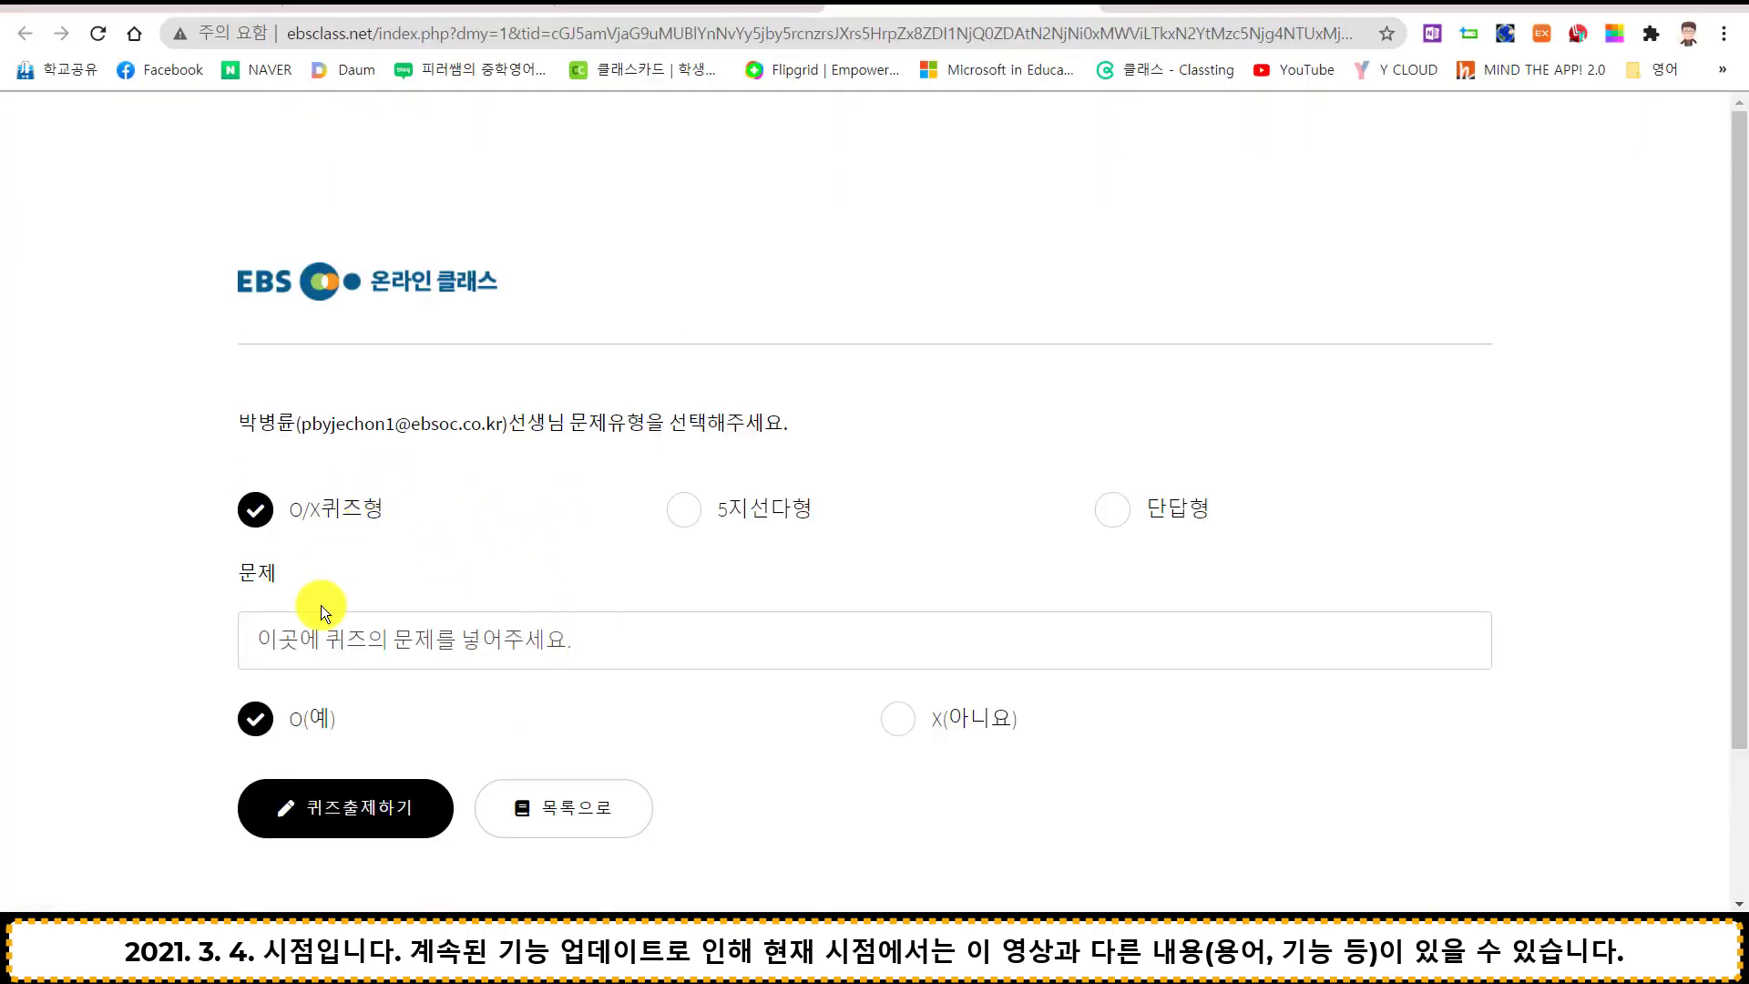
left_click(765, 34)
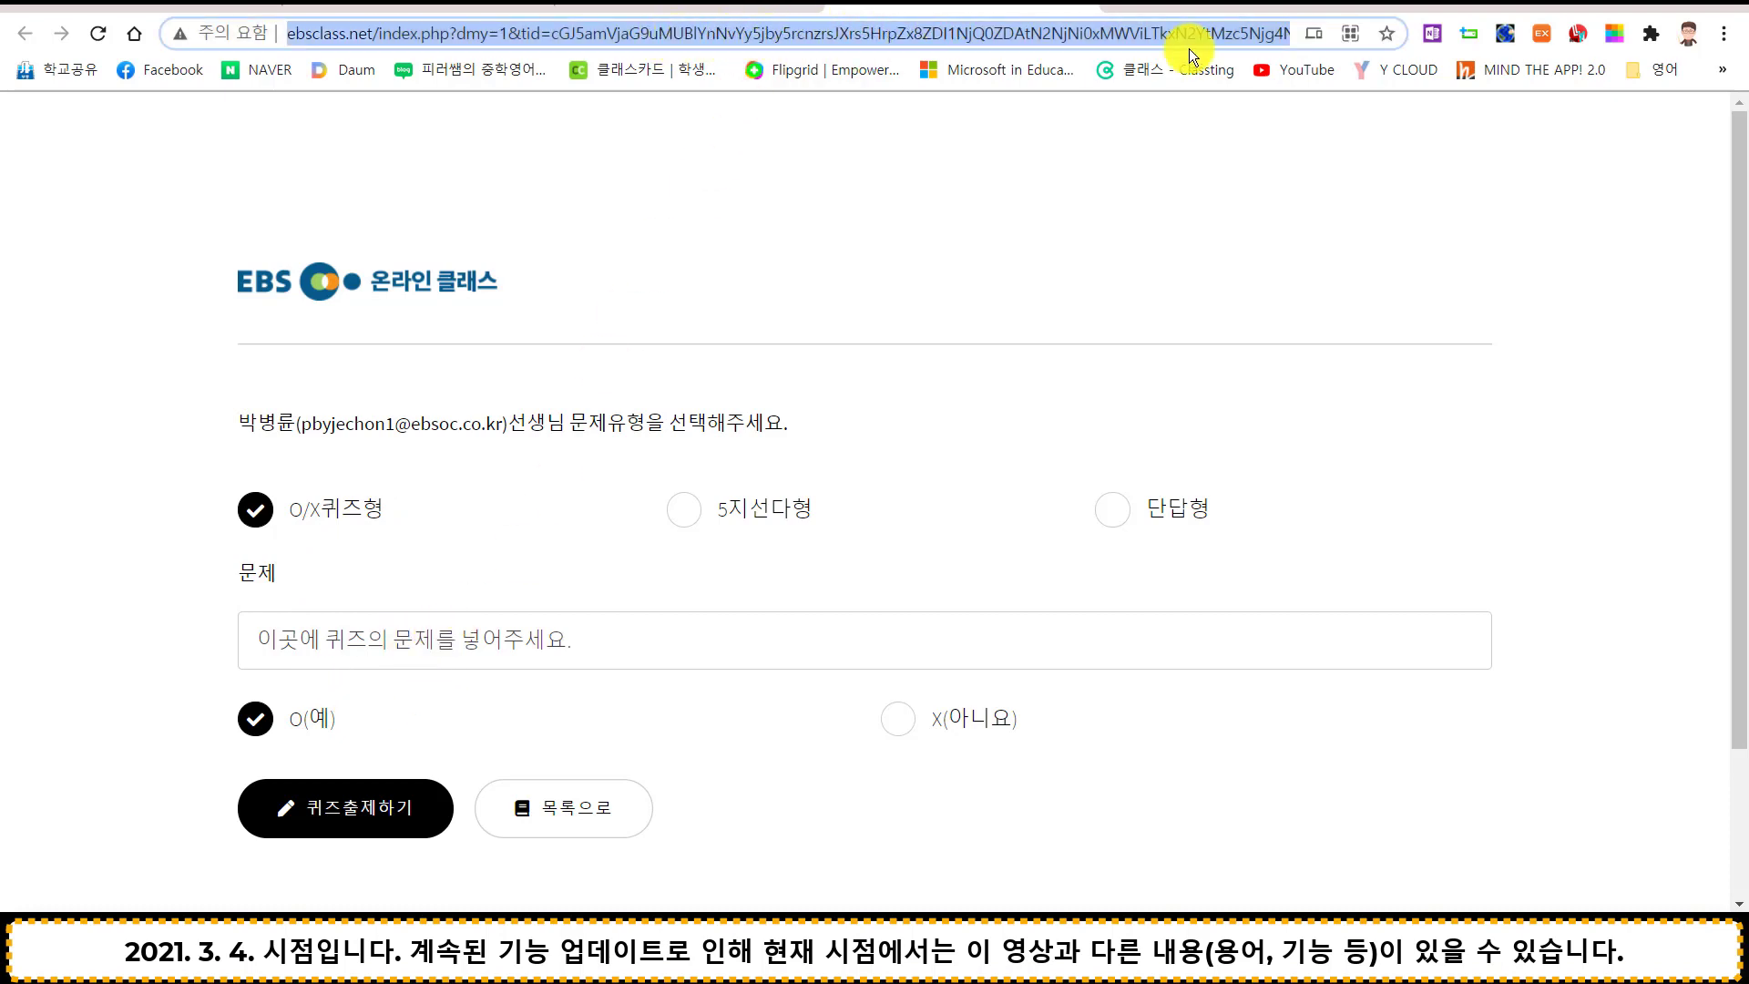
left_click(1392, 35)
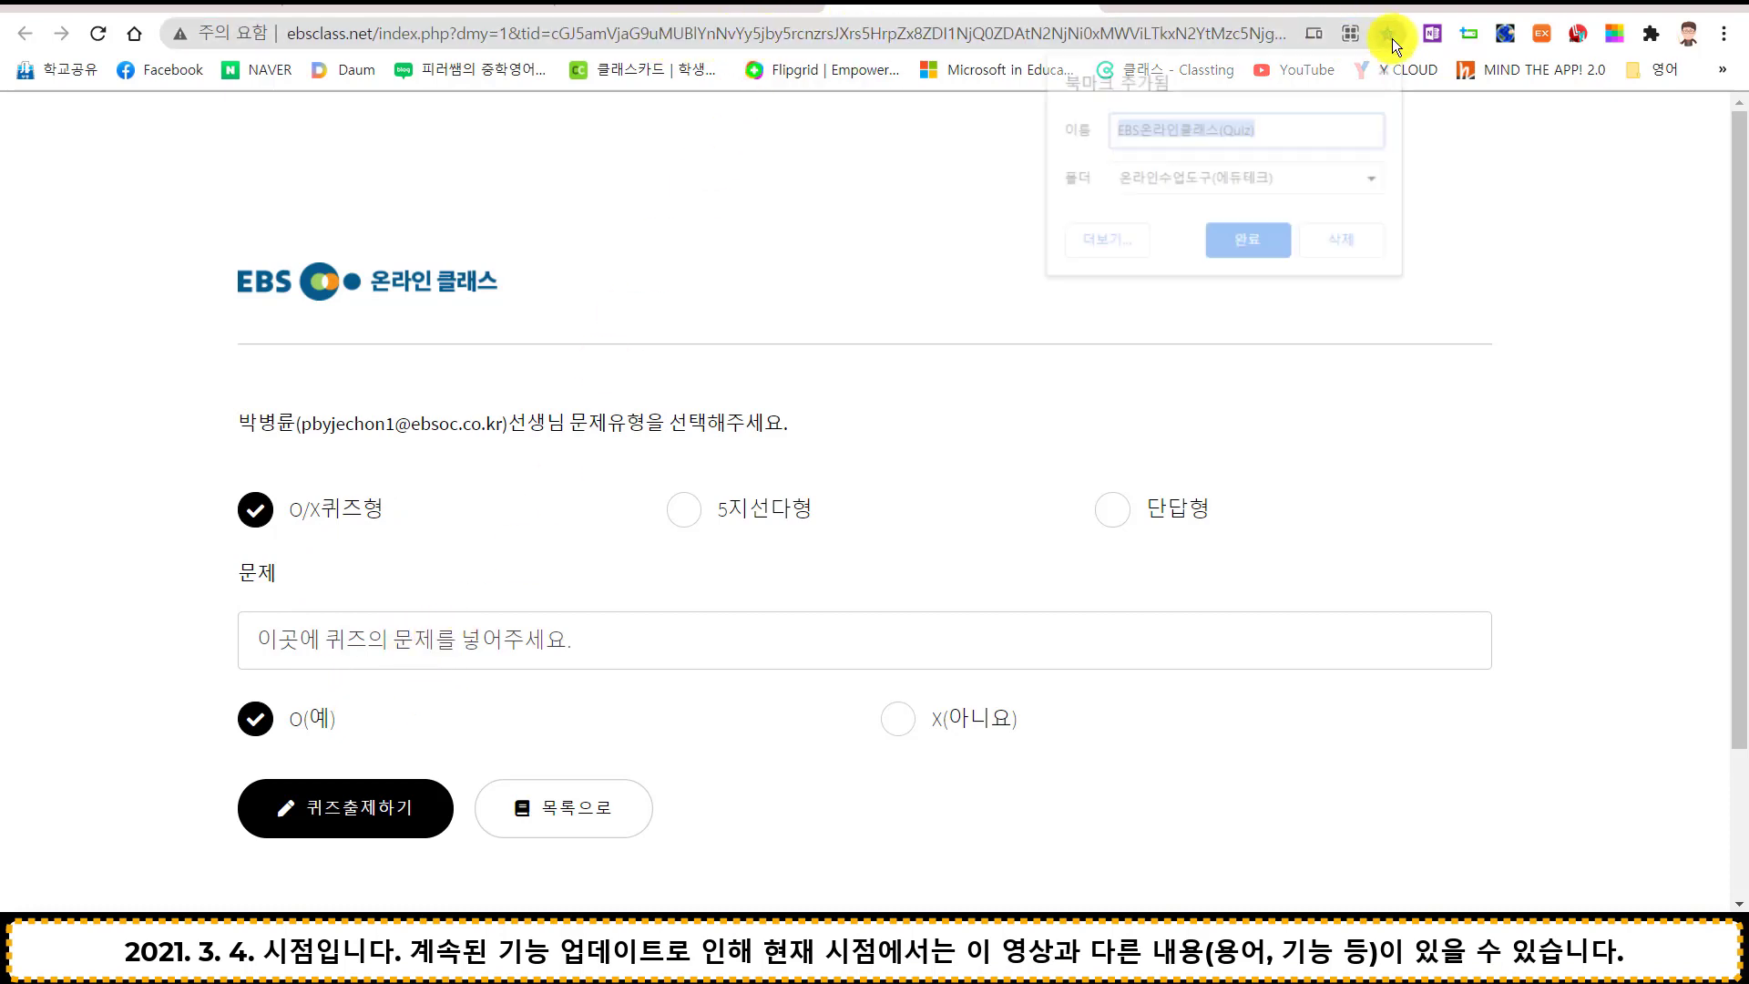
left_click(1259, 243)
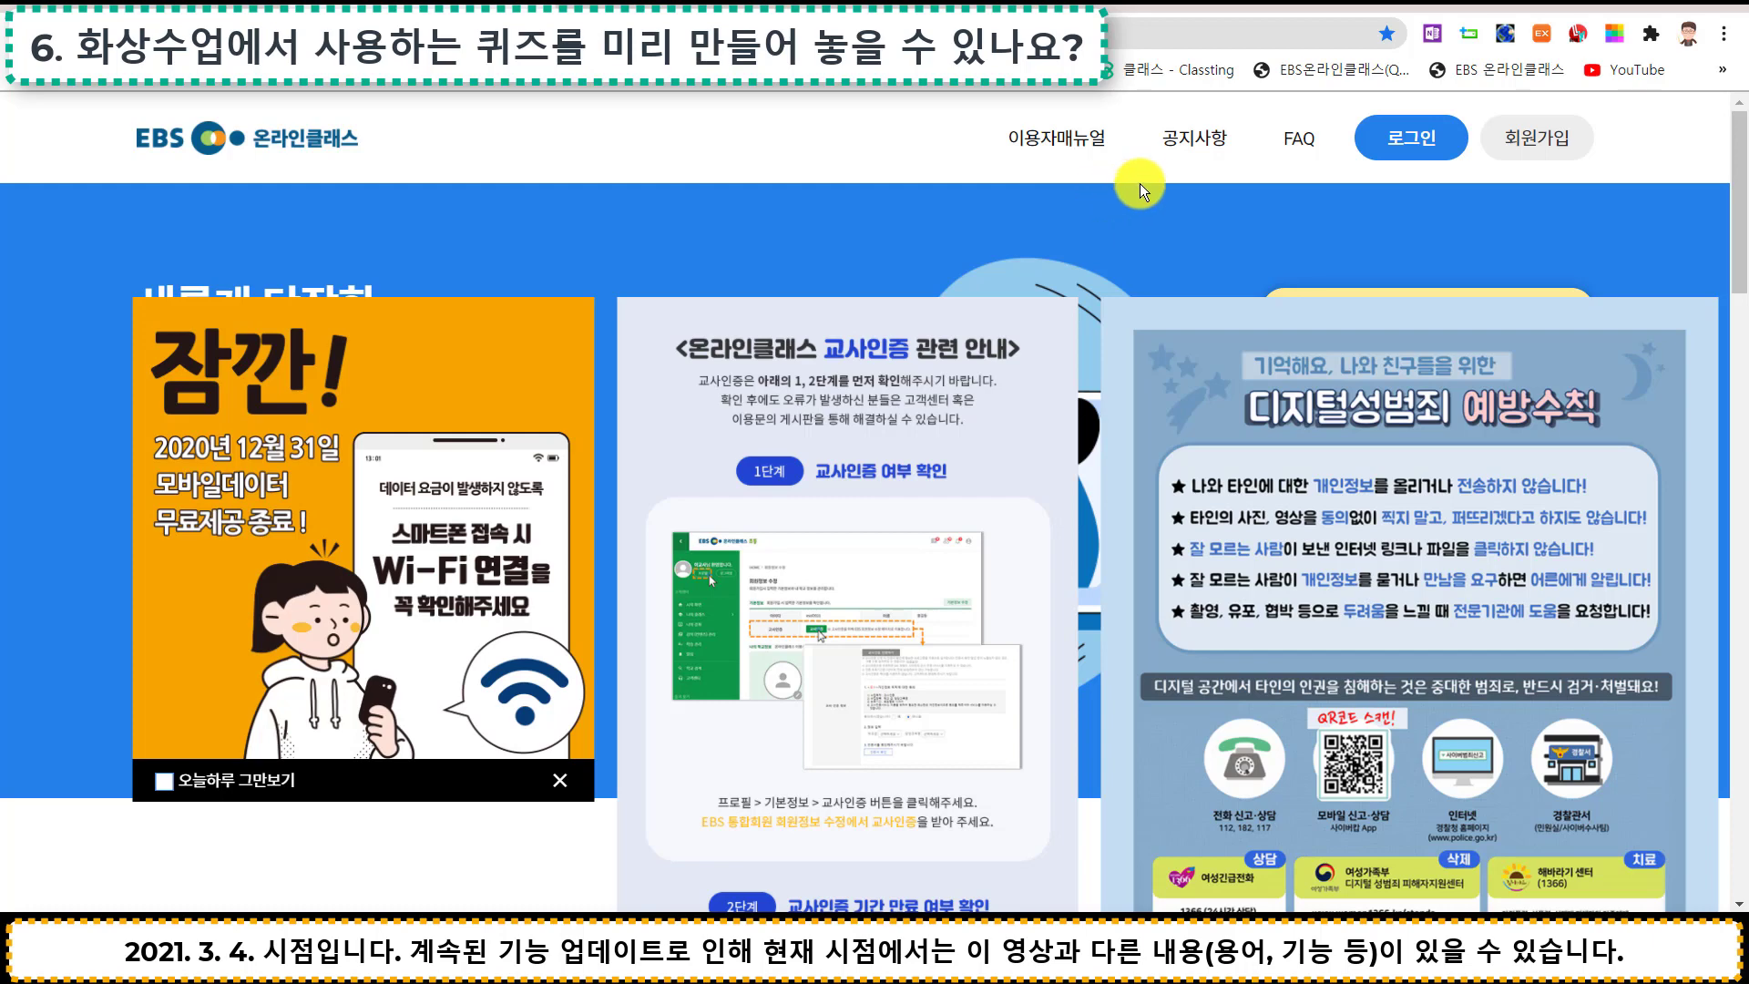
Open the quiz creation page from its EBS온라인클래스 quiz bookmark and set the question type to 5지선다형
left_click(1337, 69)
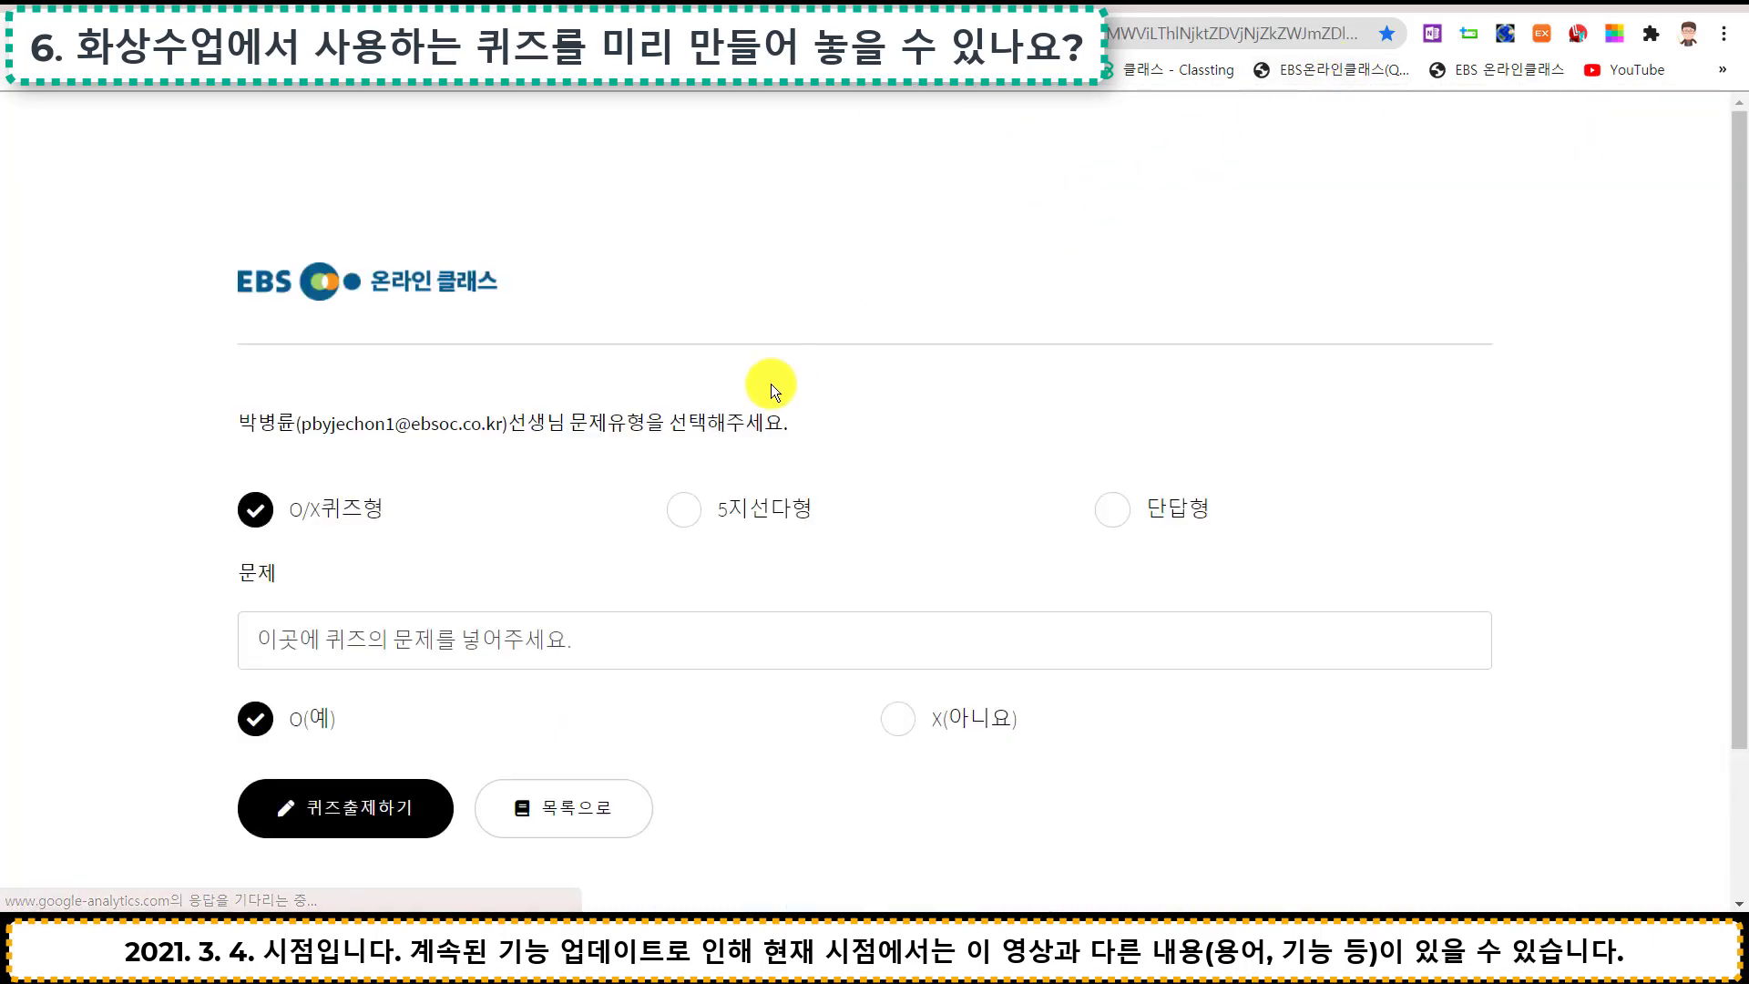
scroll(559, 534, "down", 3)
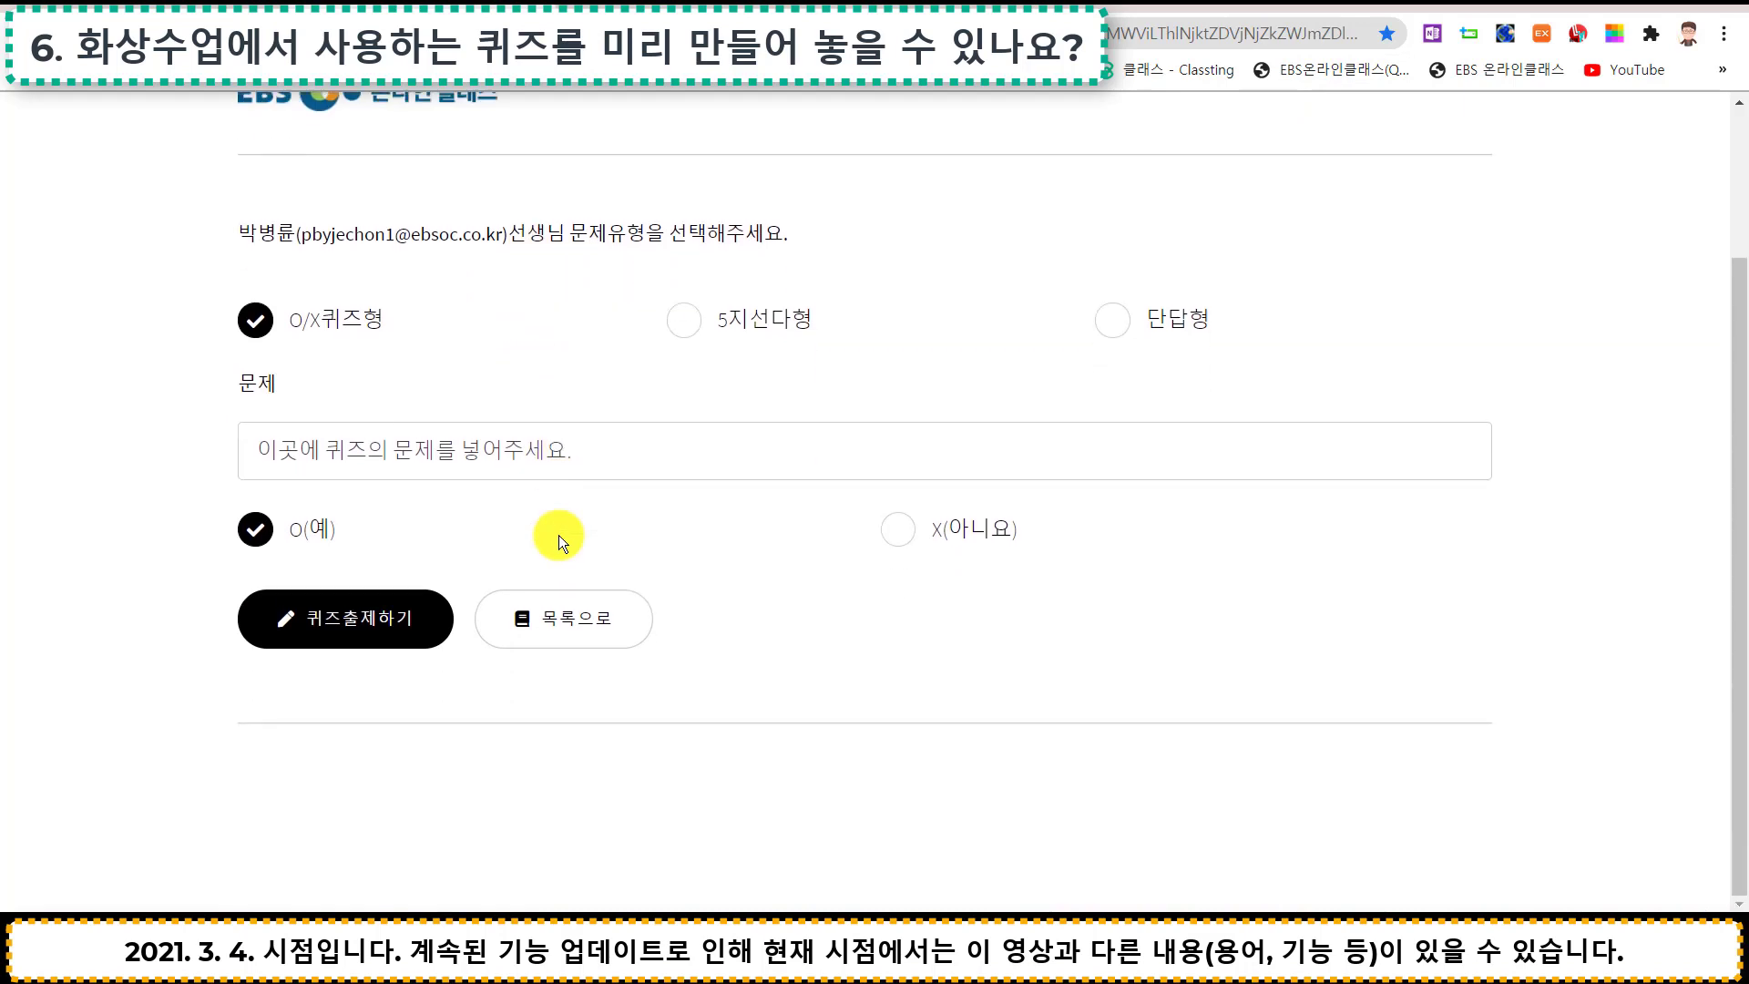
left_click(527, 450)
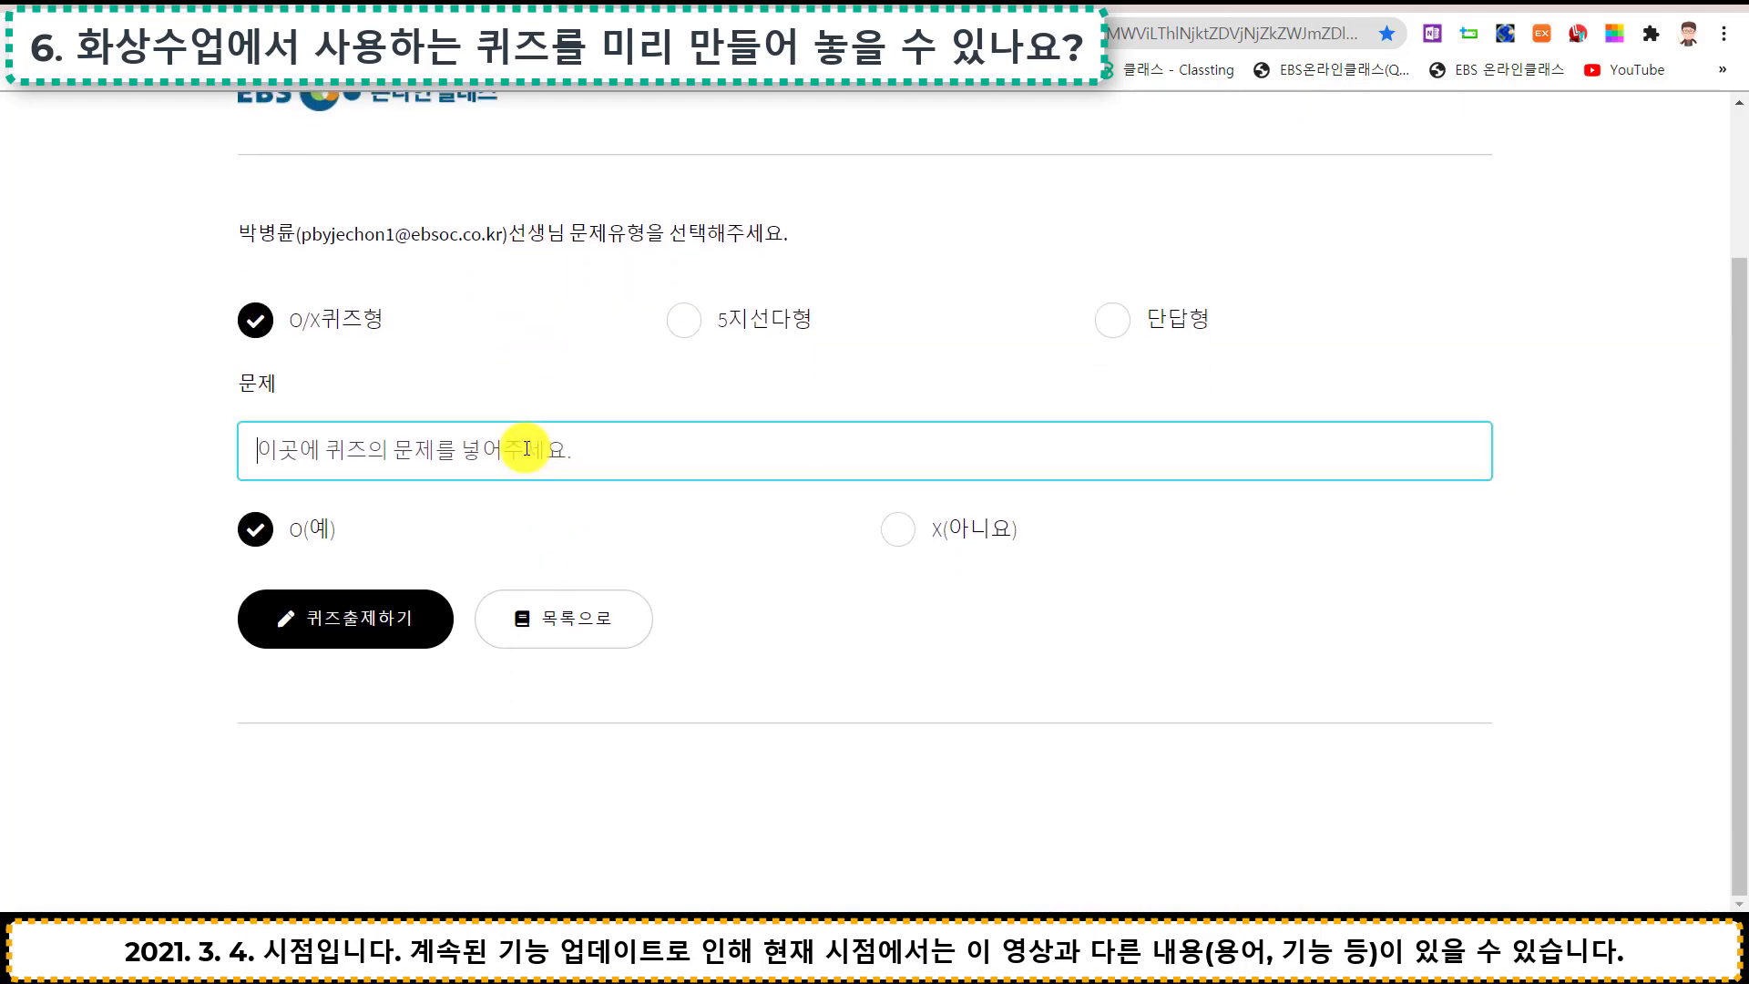
left_click(684, 321)
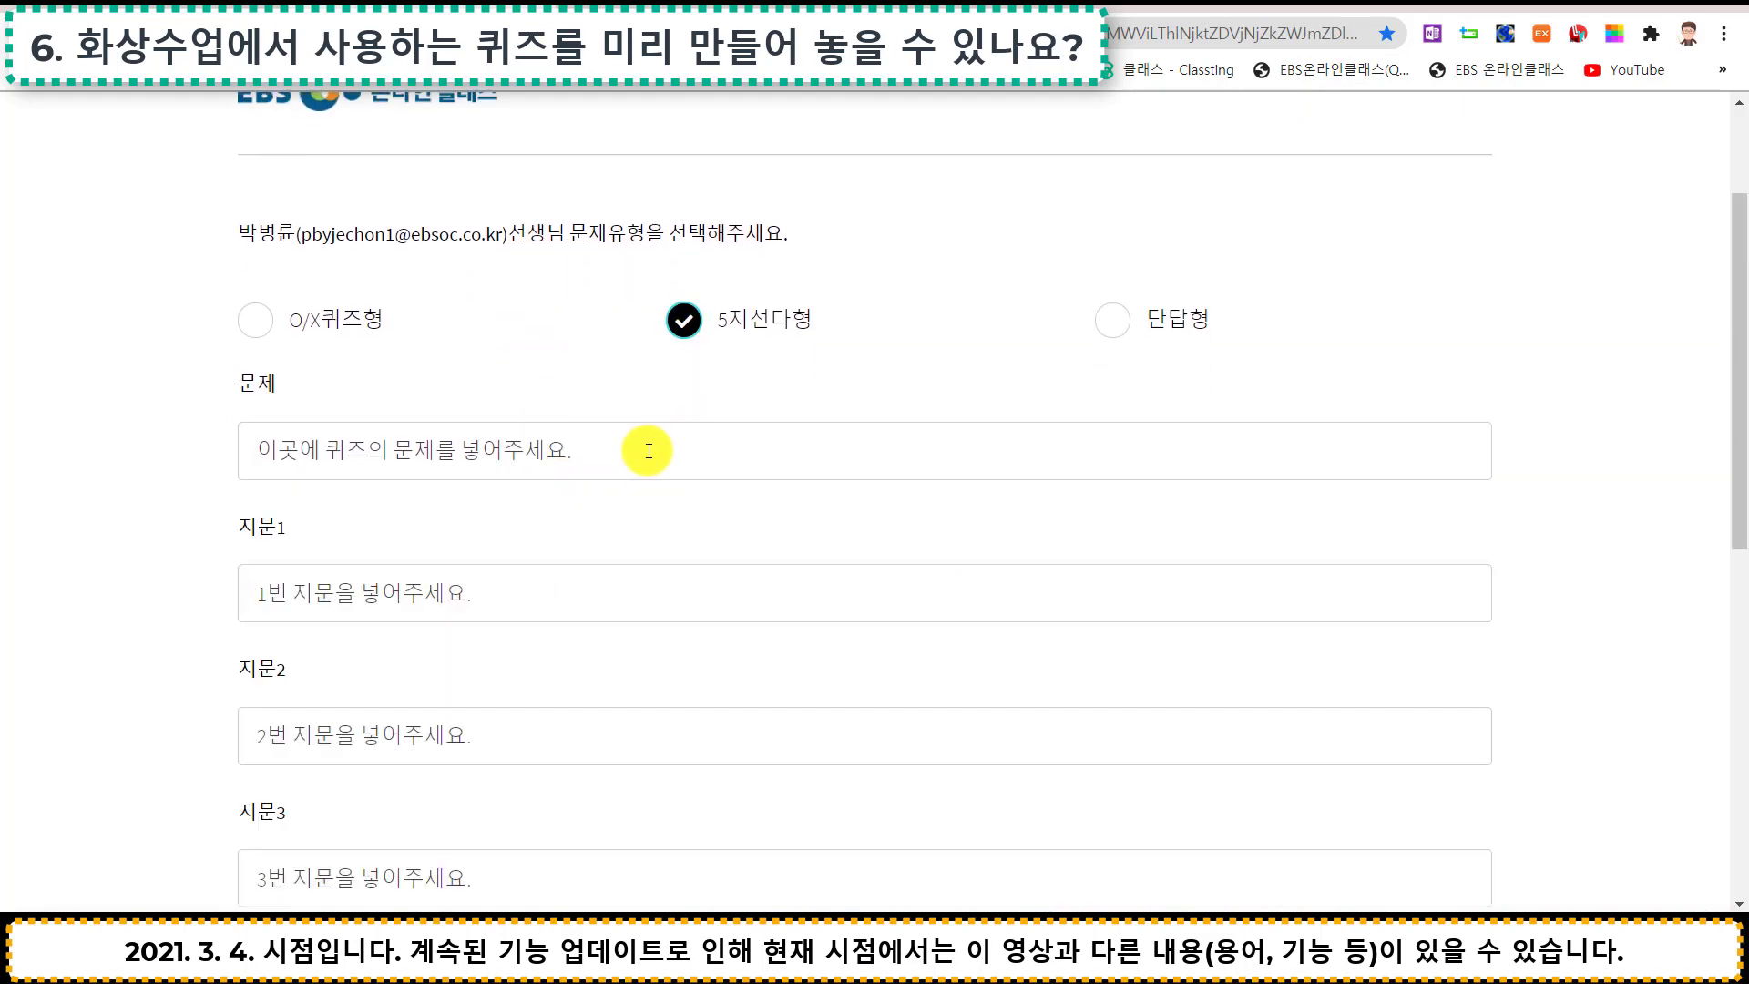
Submit the quiz 축구를 영어로? with soccer as 지문1, tennis, golf and basketball as 지문3 to 지문5, and 지문1 as the answer
left_click(649, 451)
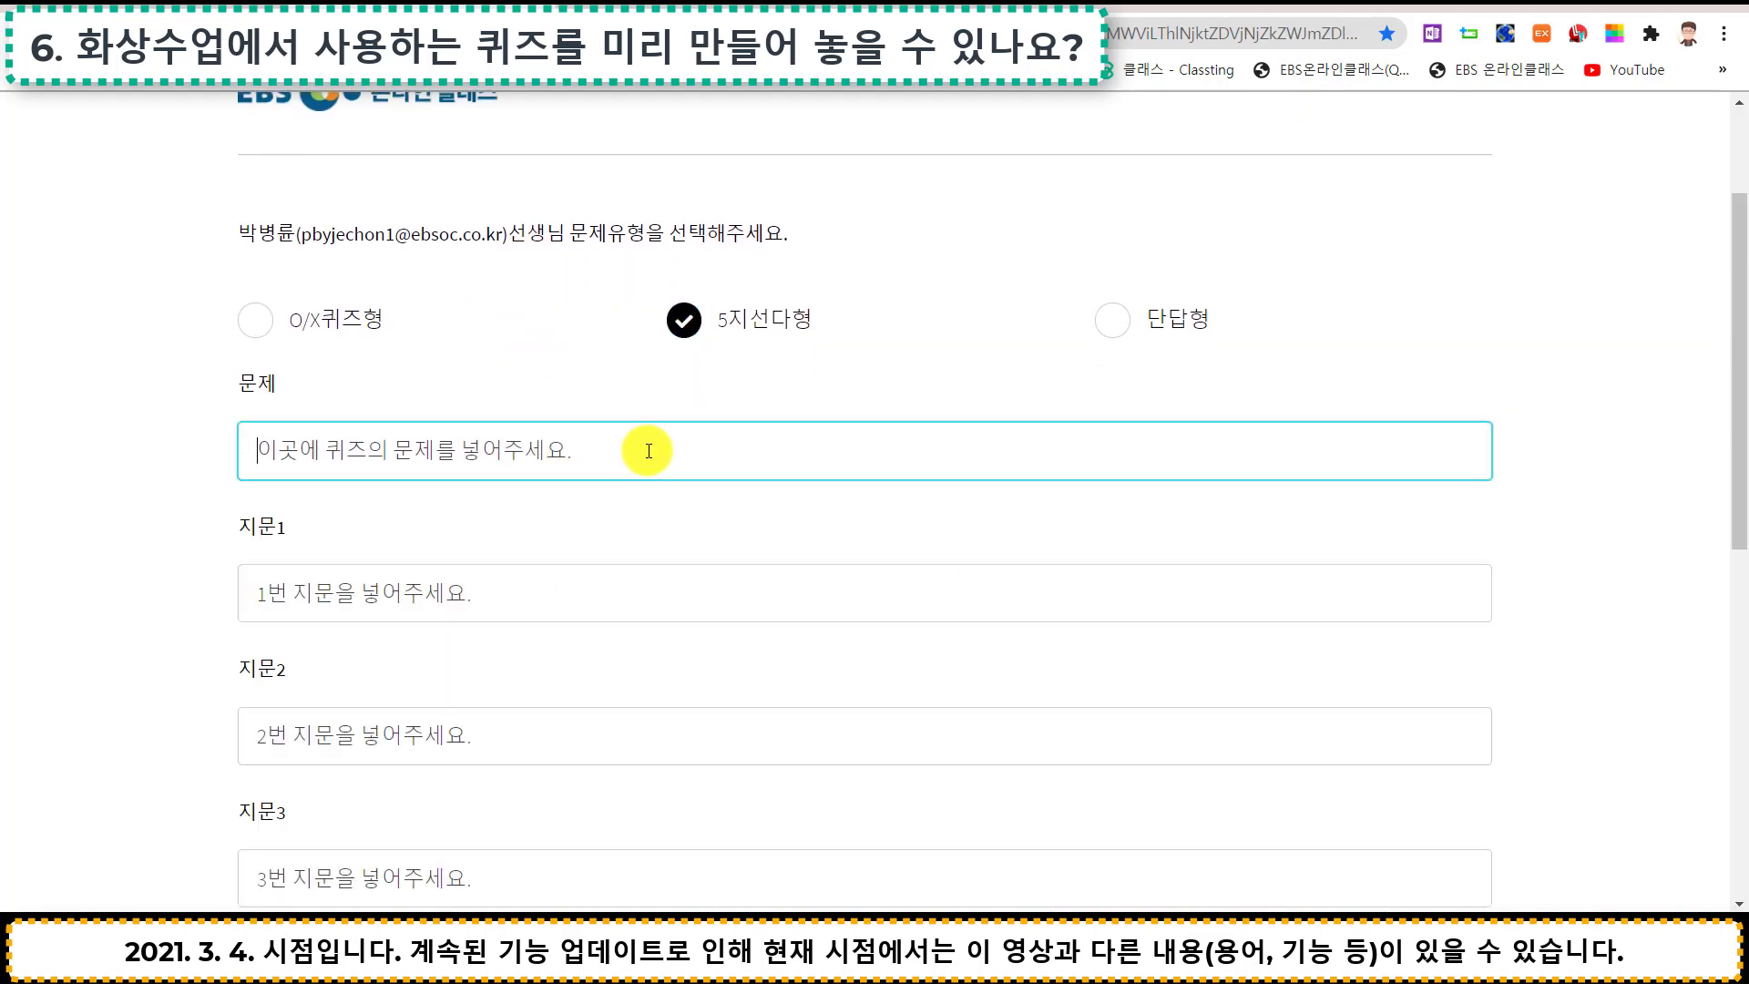
type("축구를 영어로?")
key("Tab")
scroll(566, 623, "down", 1)
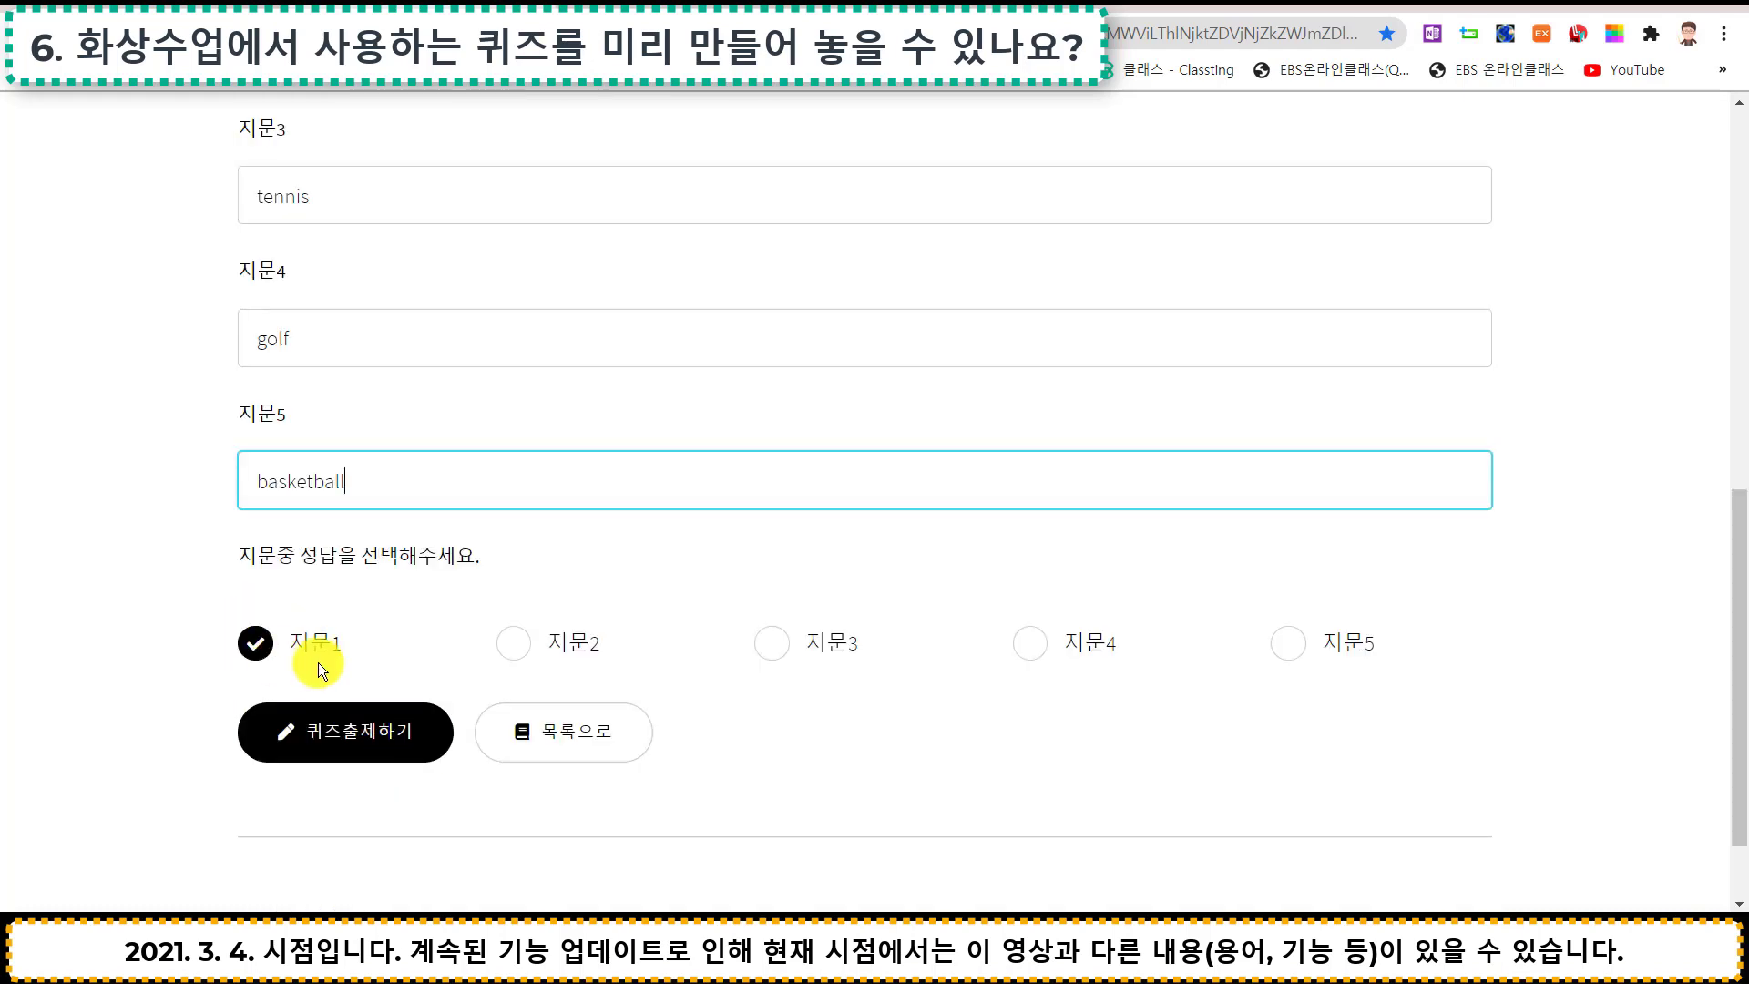
left_click(368, 738)
left_click(1003, 162)
left_click(1084, 193)
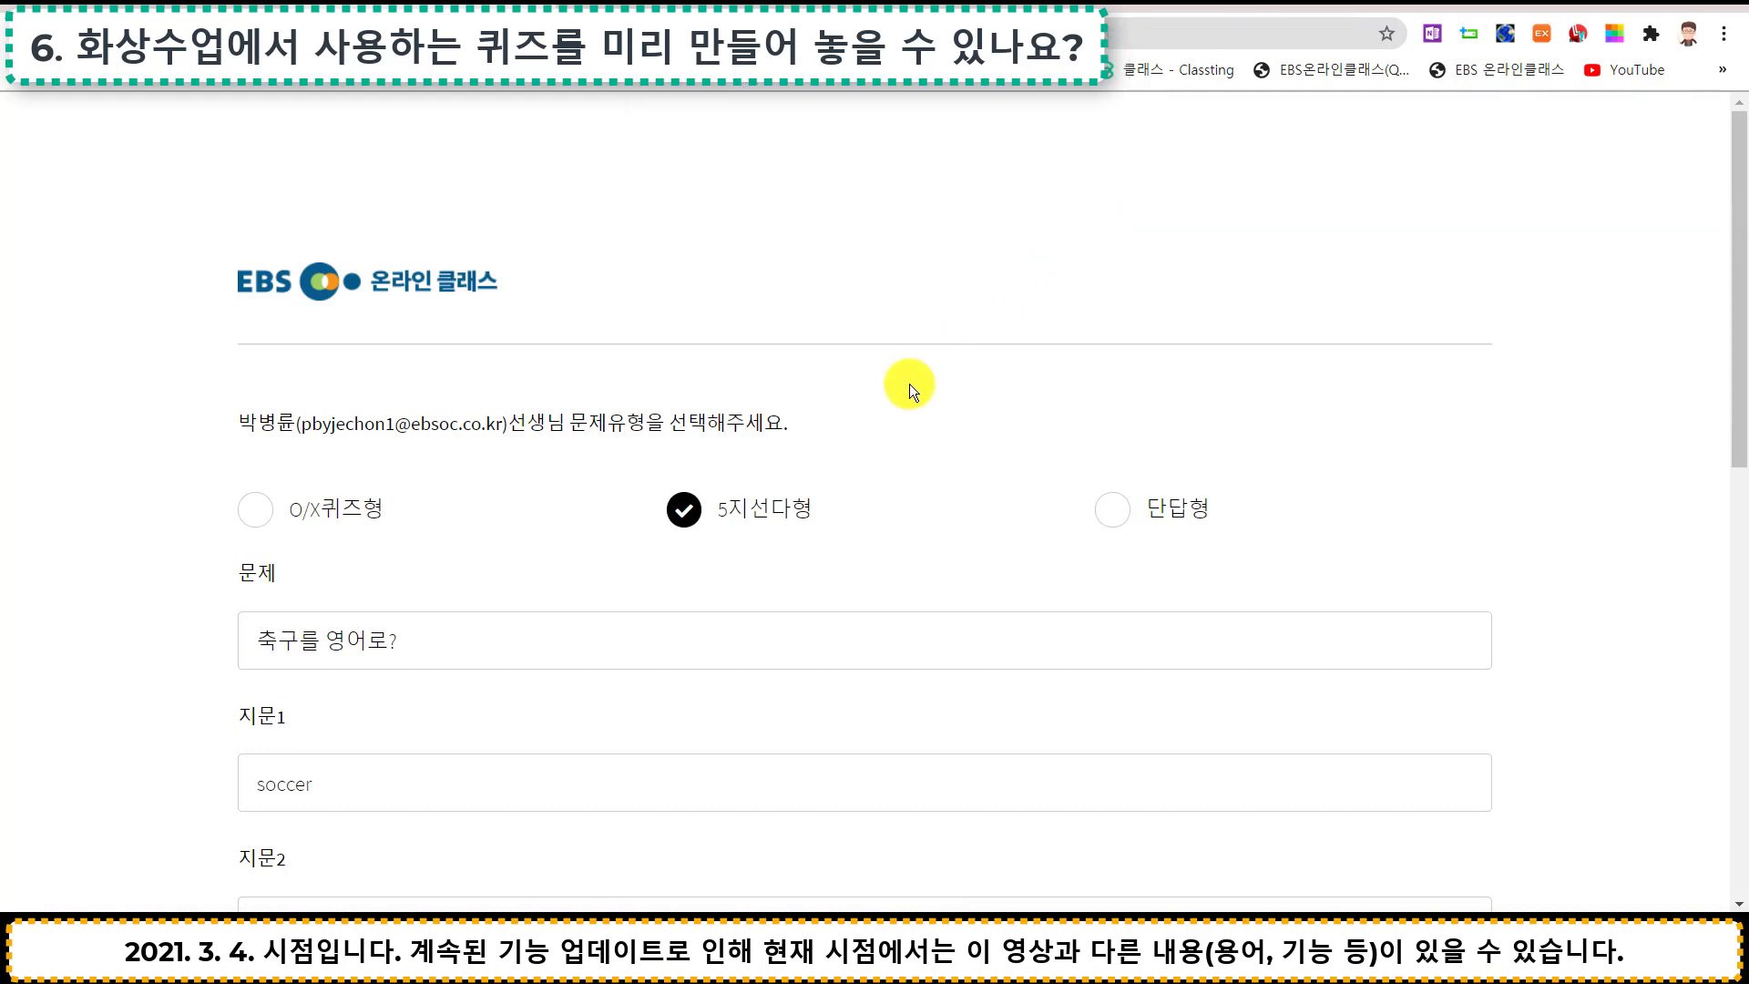
Open the list of recently set quizzes from the submitted quiz, and return to the blank quiz creation page
scroll(806, 459, "down", 5)
left_click(527, 701)
left_click(985, 158)
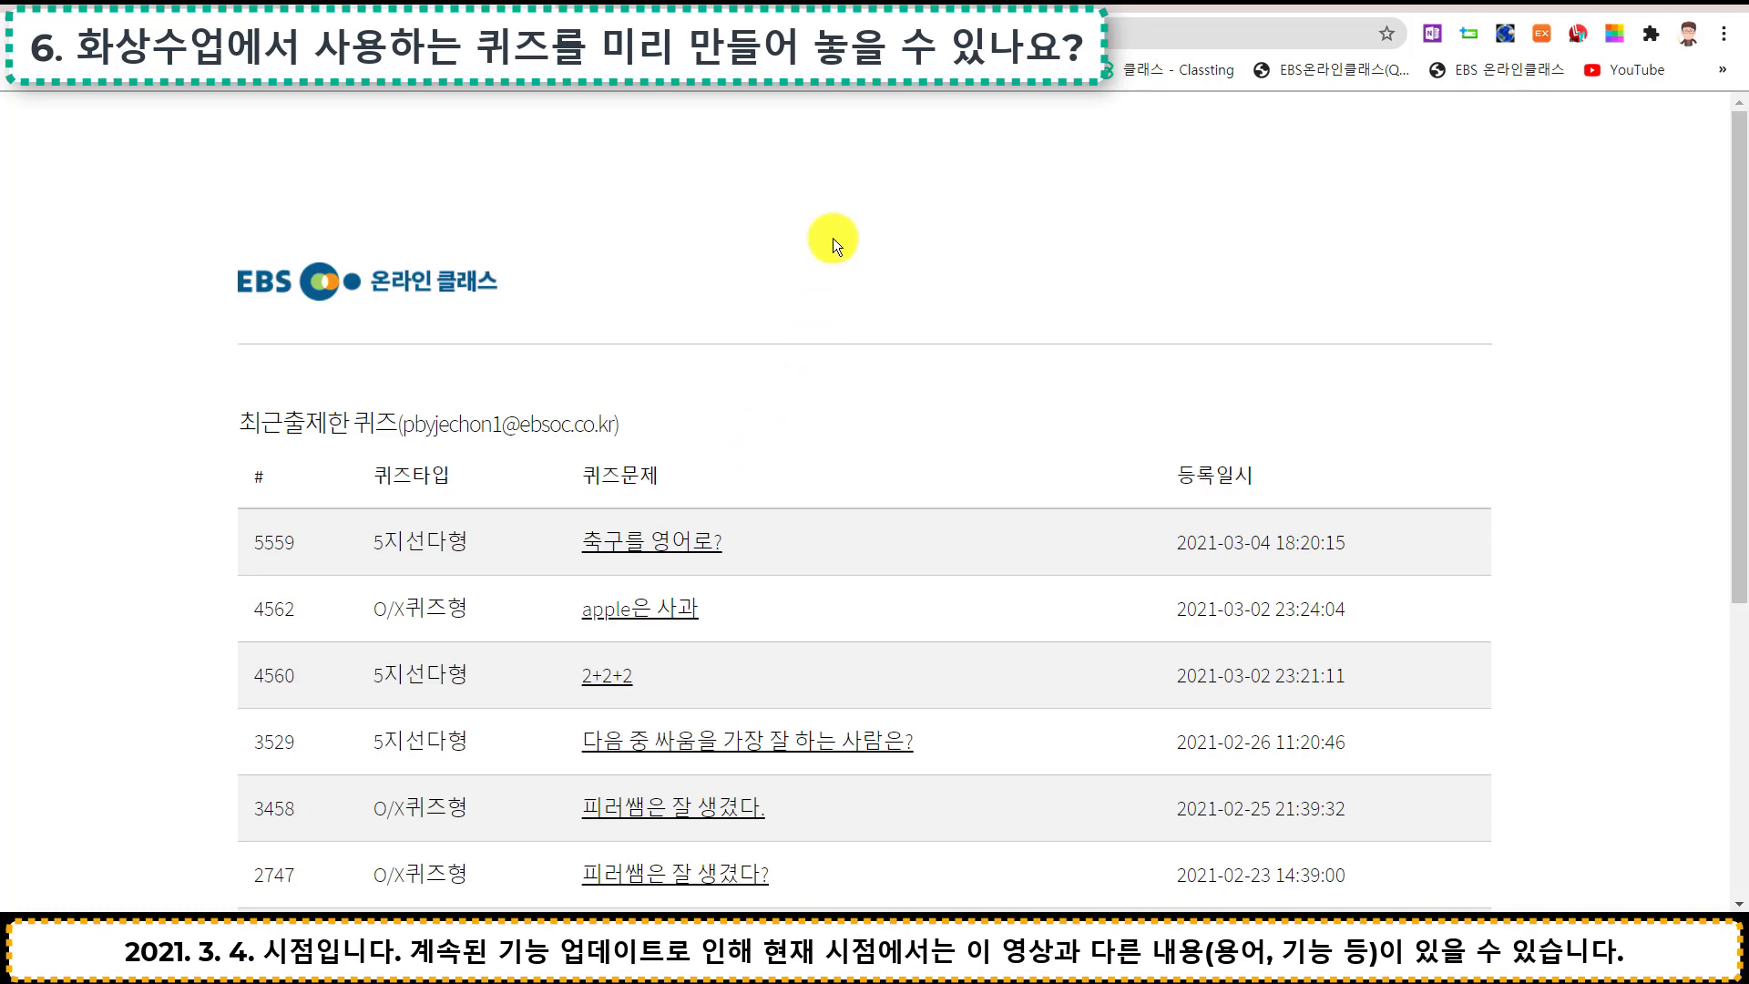
left_click(843, 9)
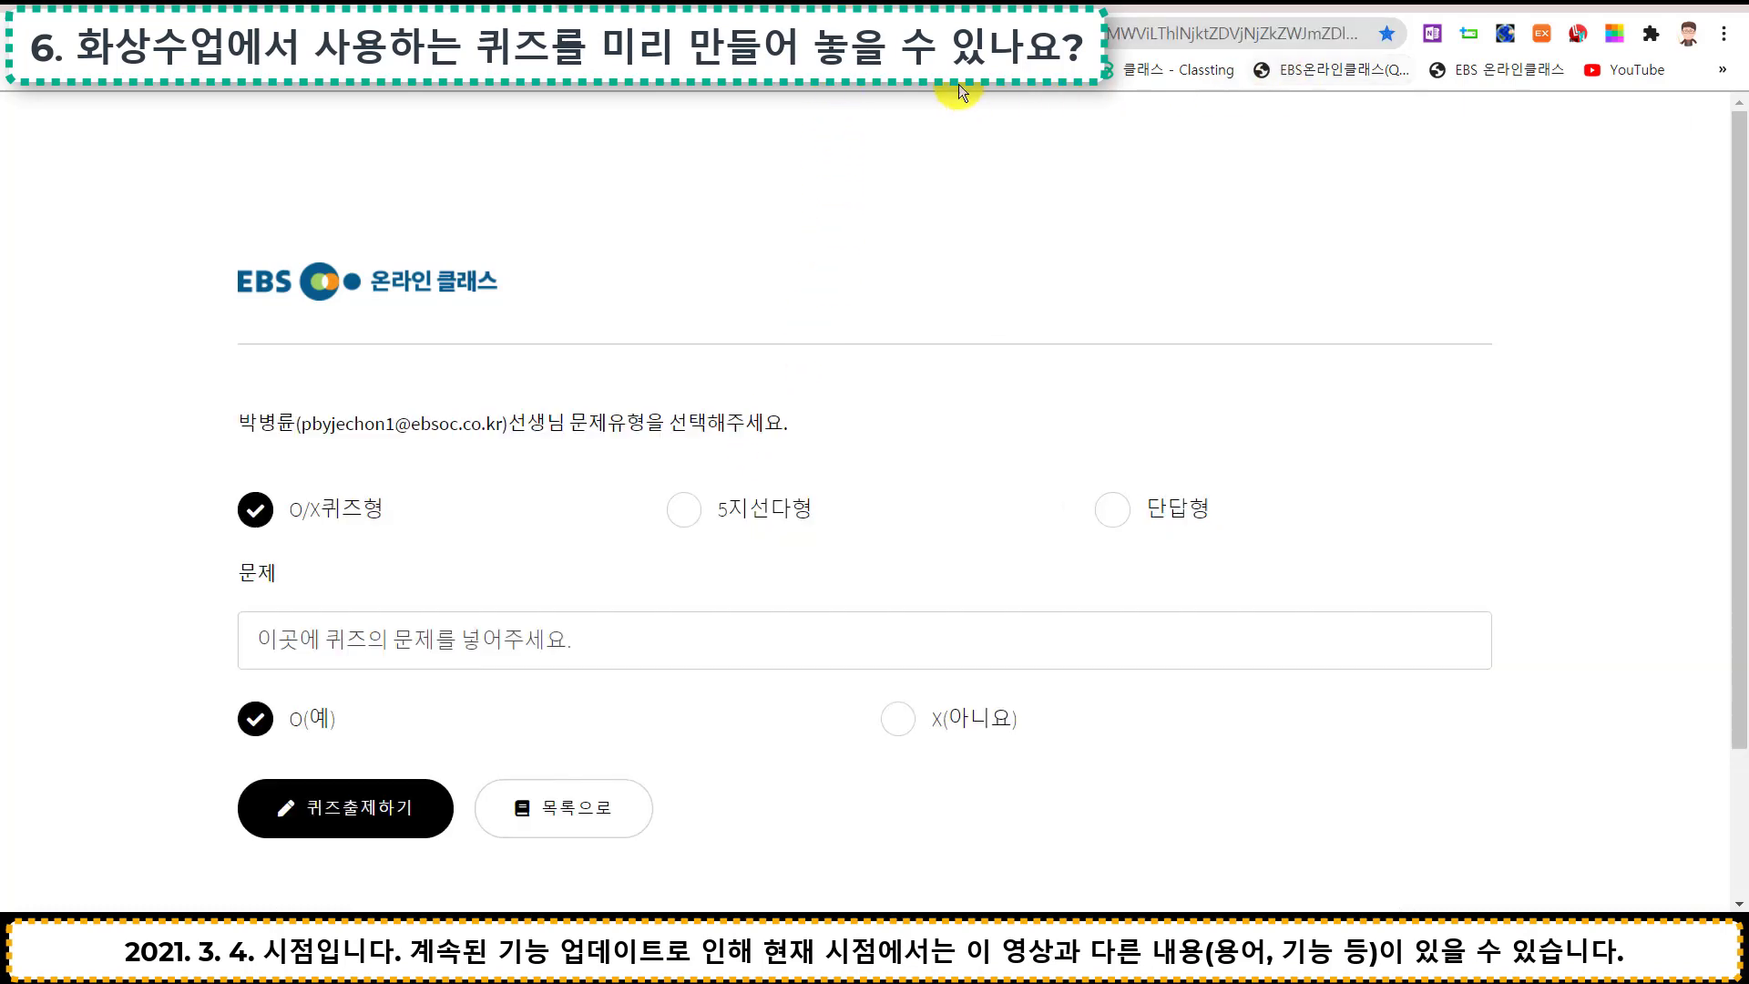
left_click(984, 34)
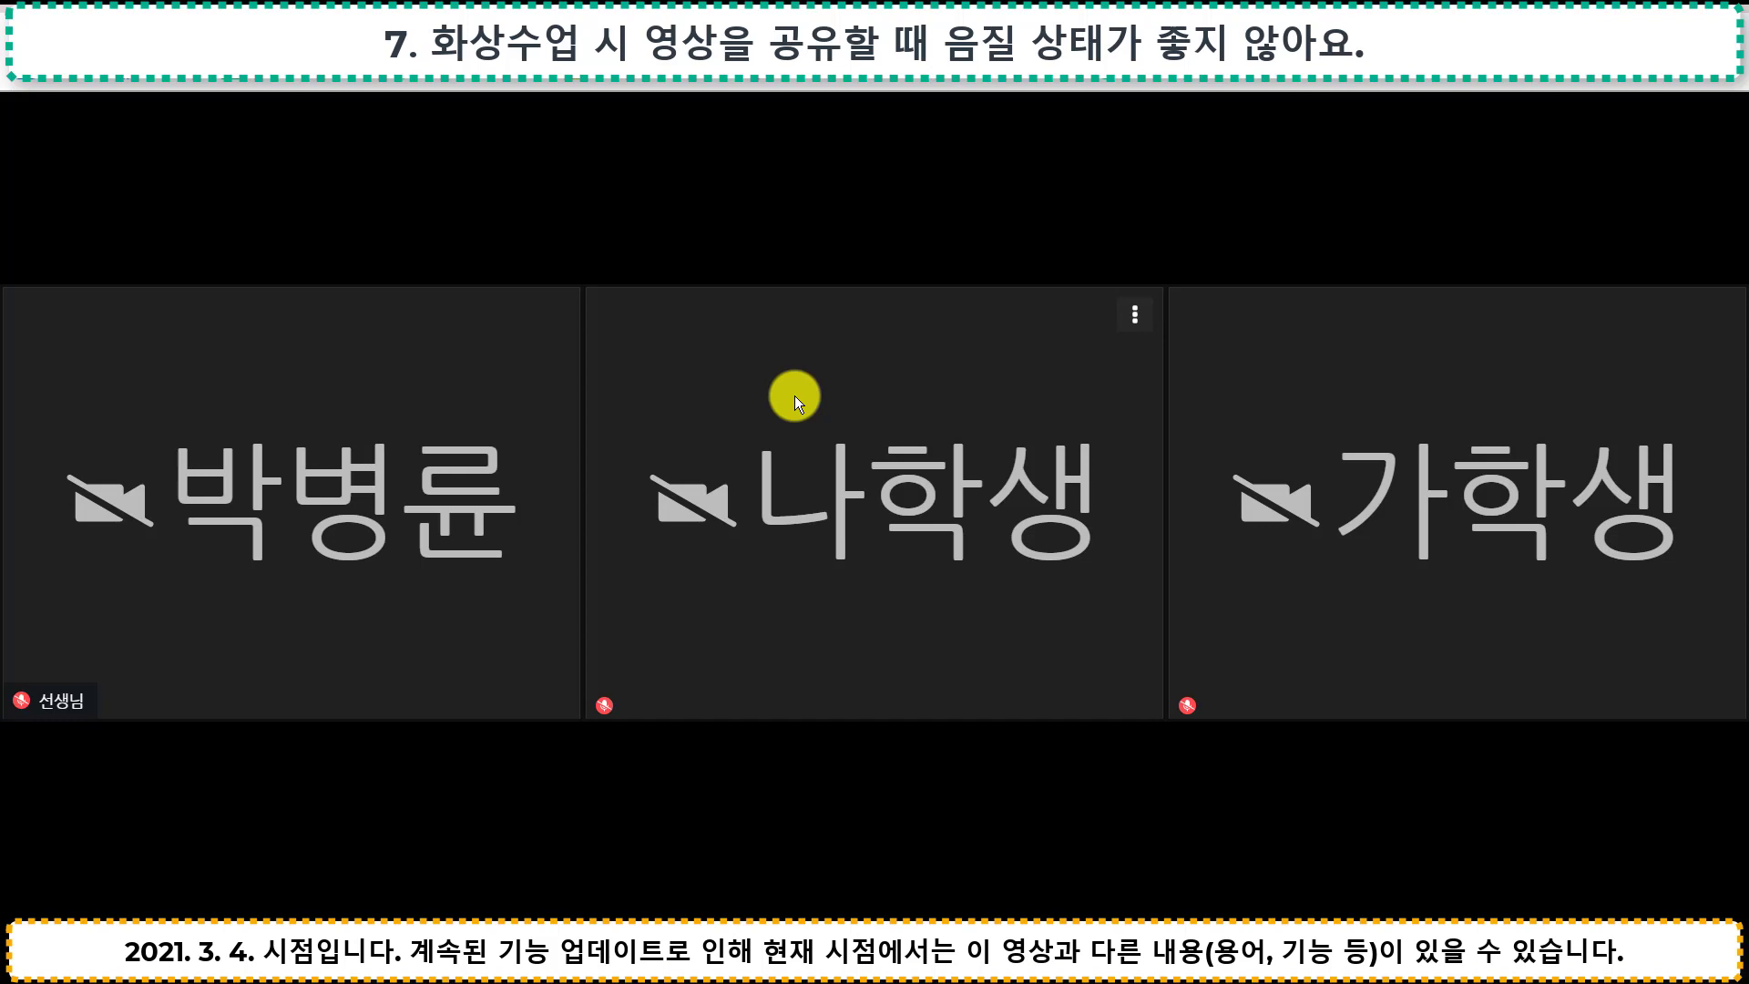
Share the entire screen from the video room
left_click(651, 877)
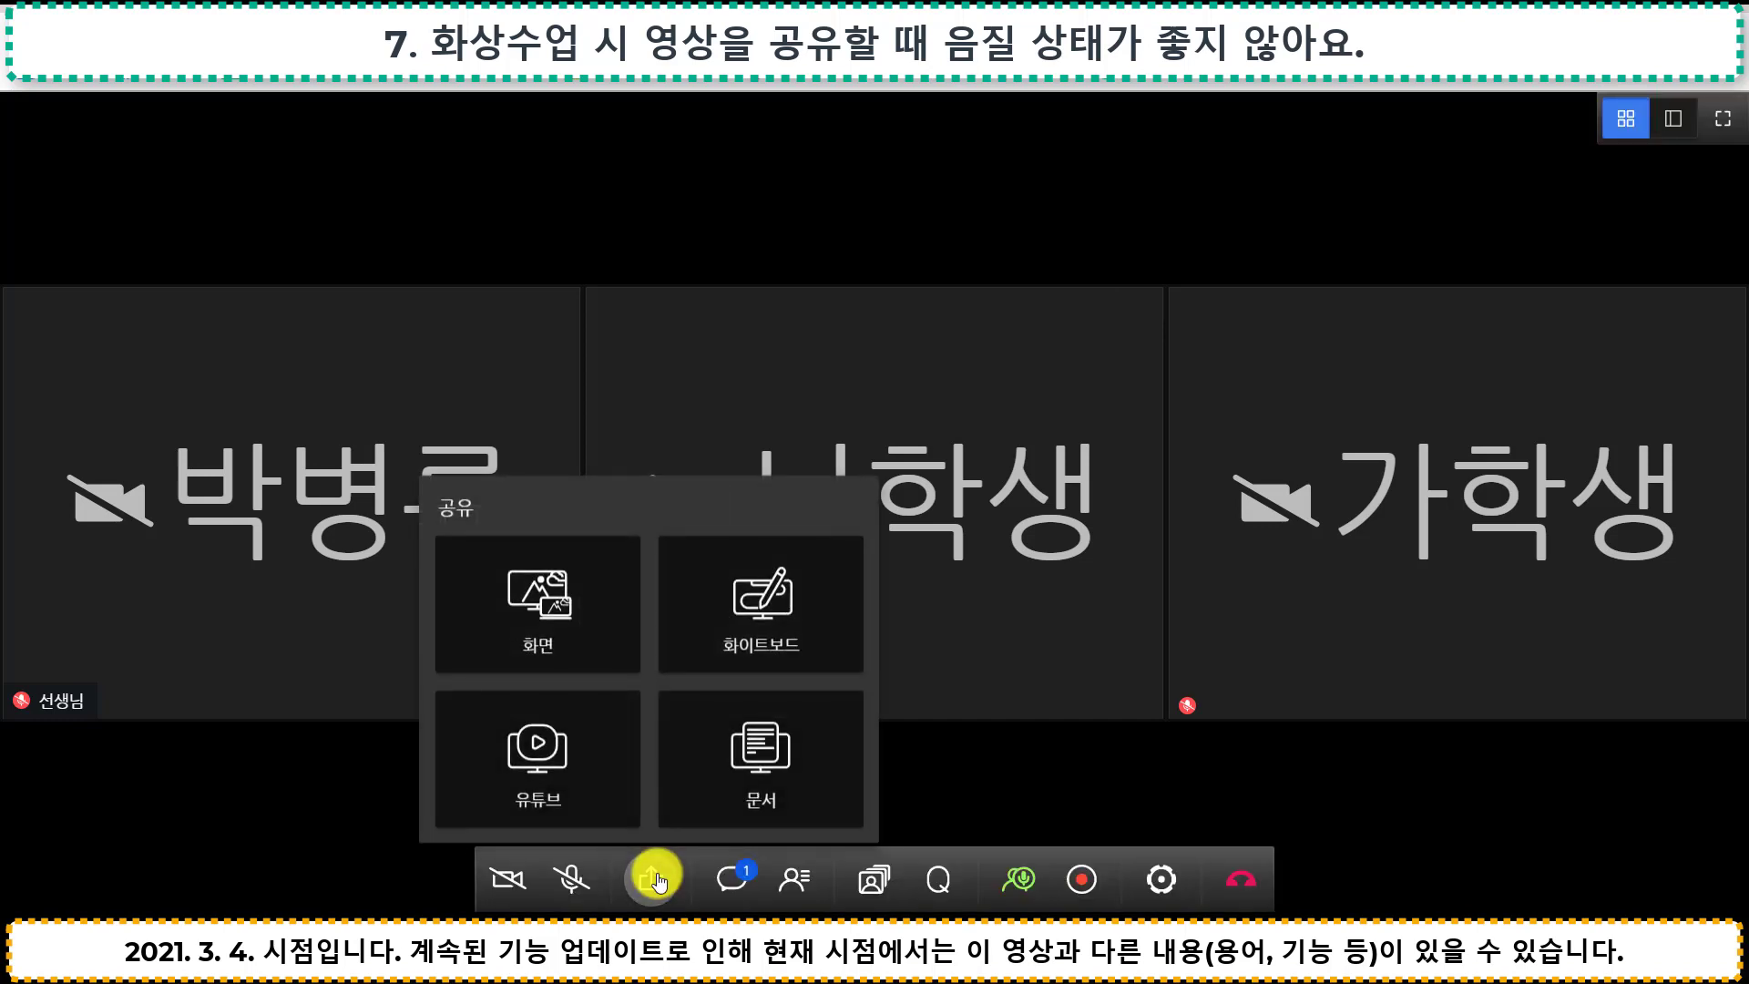
left_click(552, 608)
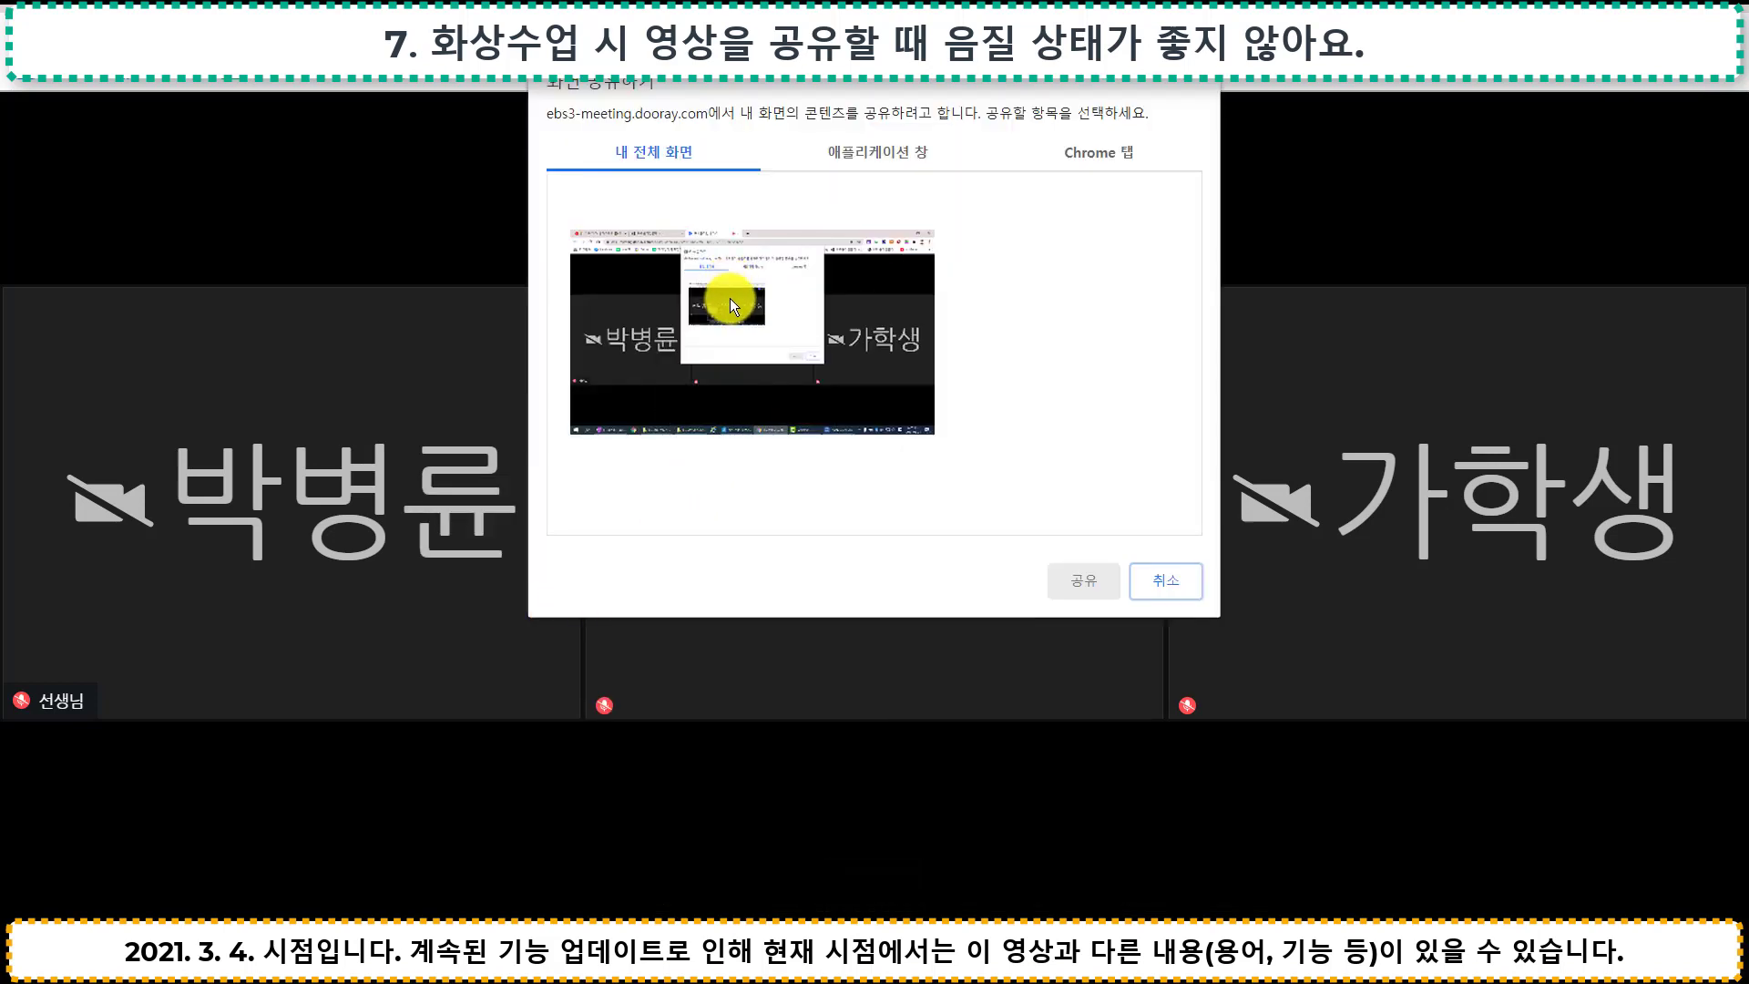
left_click(730, 297)
left_click(1073, 590)
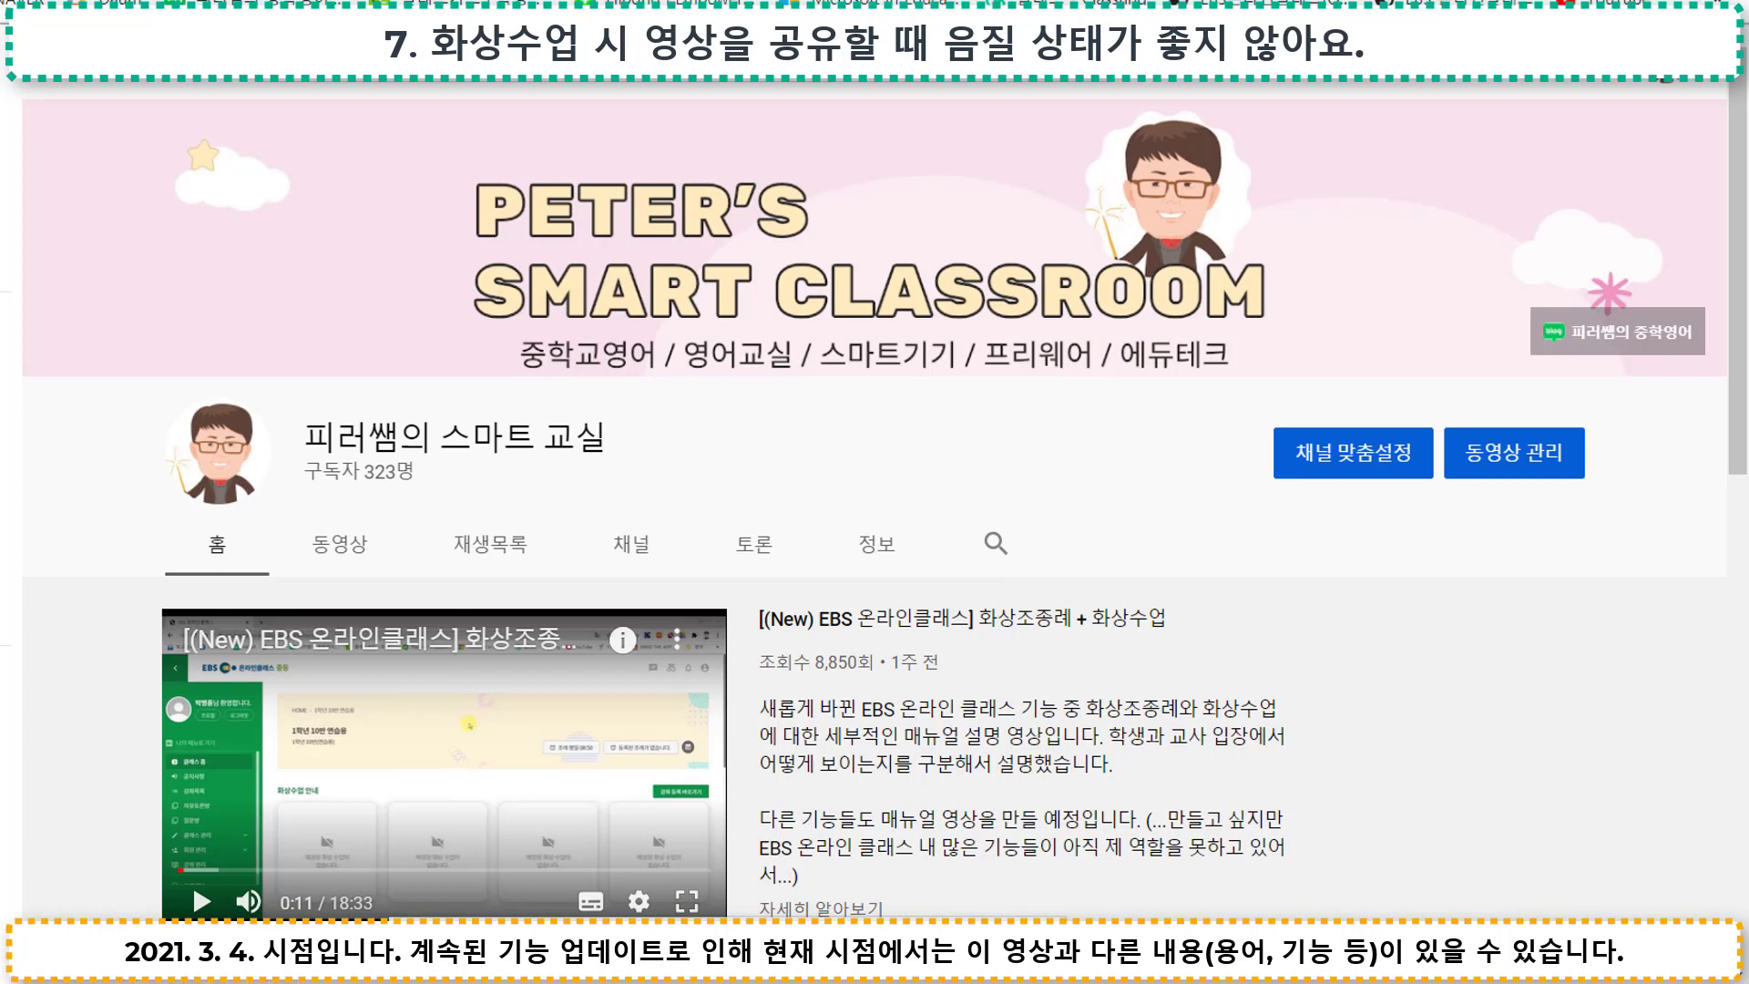
Copy the URL of the YouTube video [CLASSCARD] 클래스카드 매칭, 크래시, 테스트 and share it in the video room through YouTube sharing
left_click(437, 0)
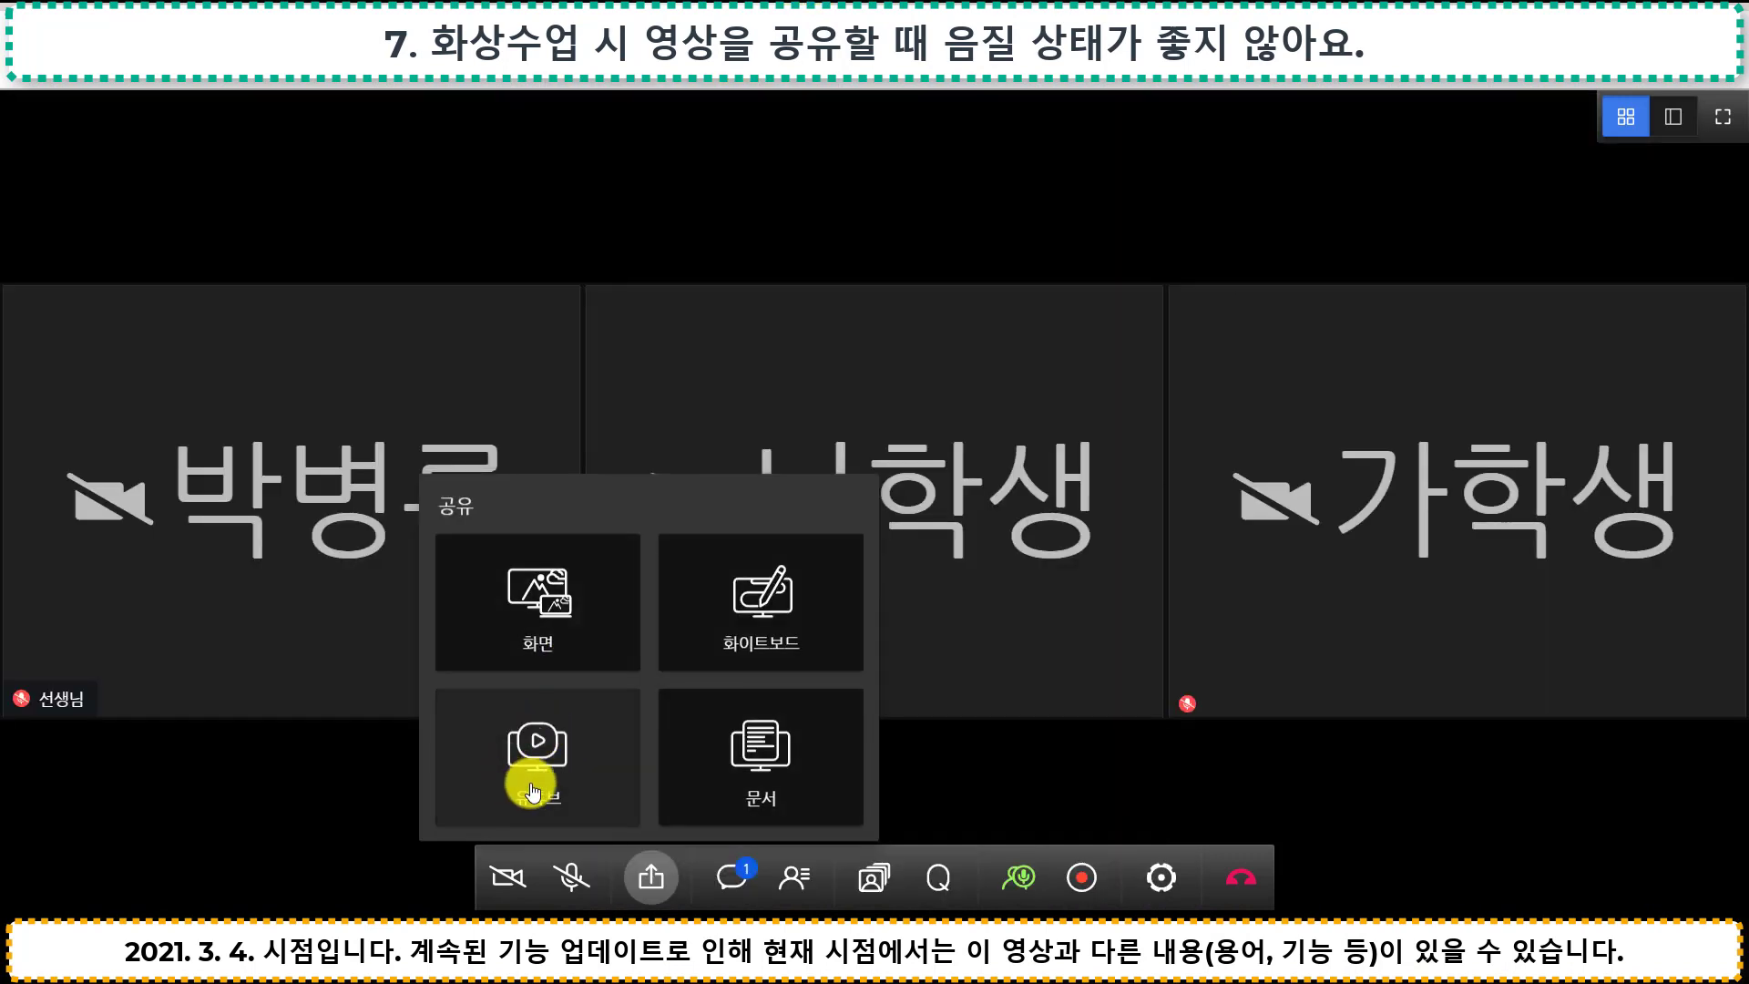
left_click(545, 739)
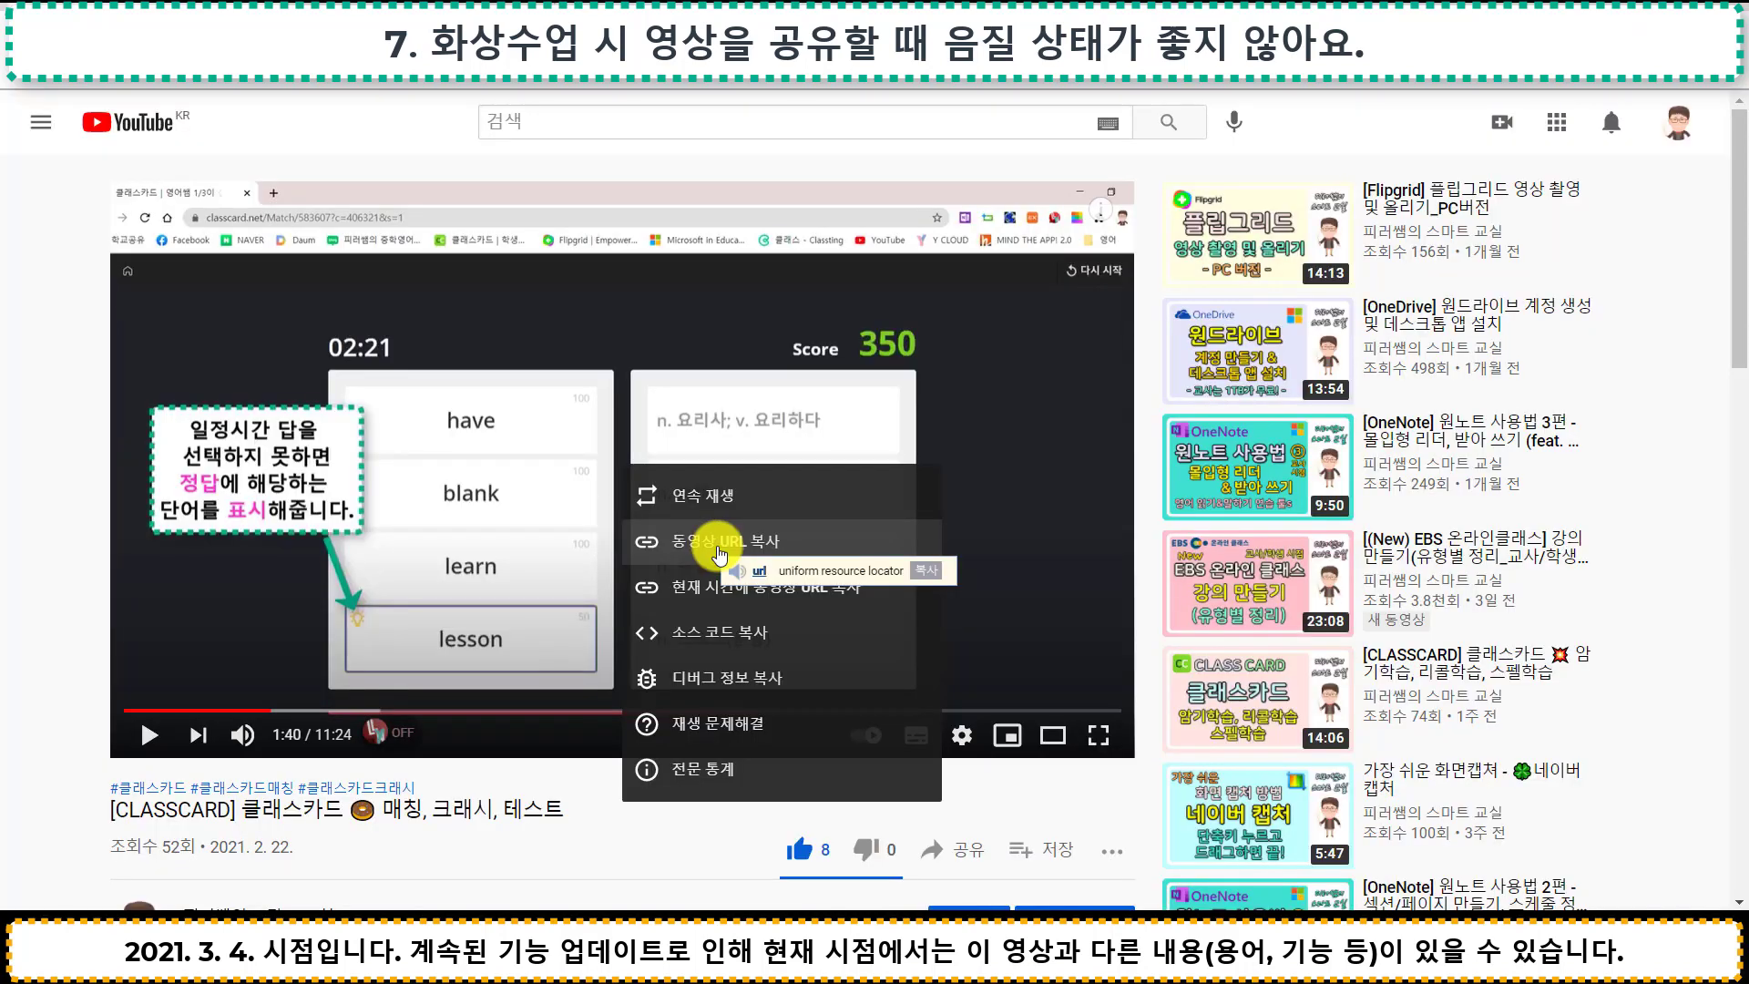
left_click(720, 545)
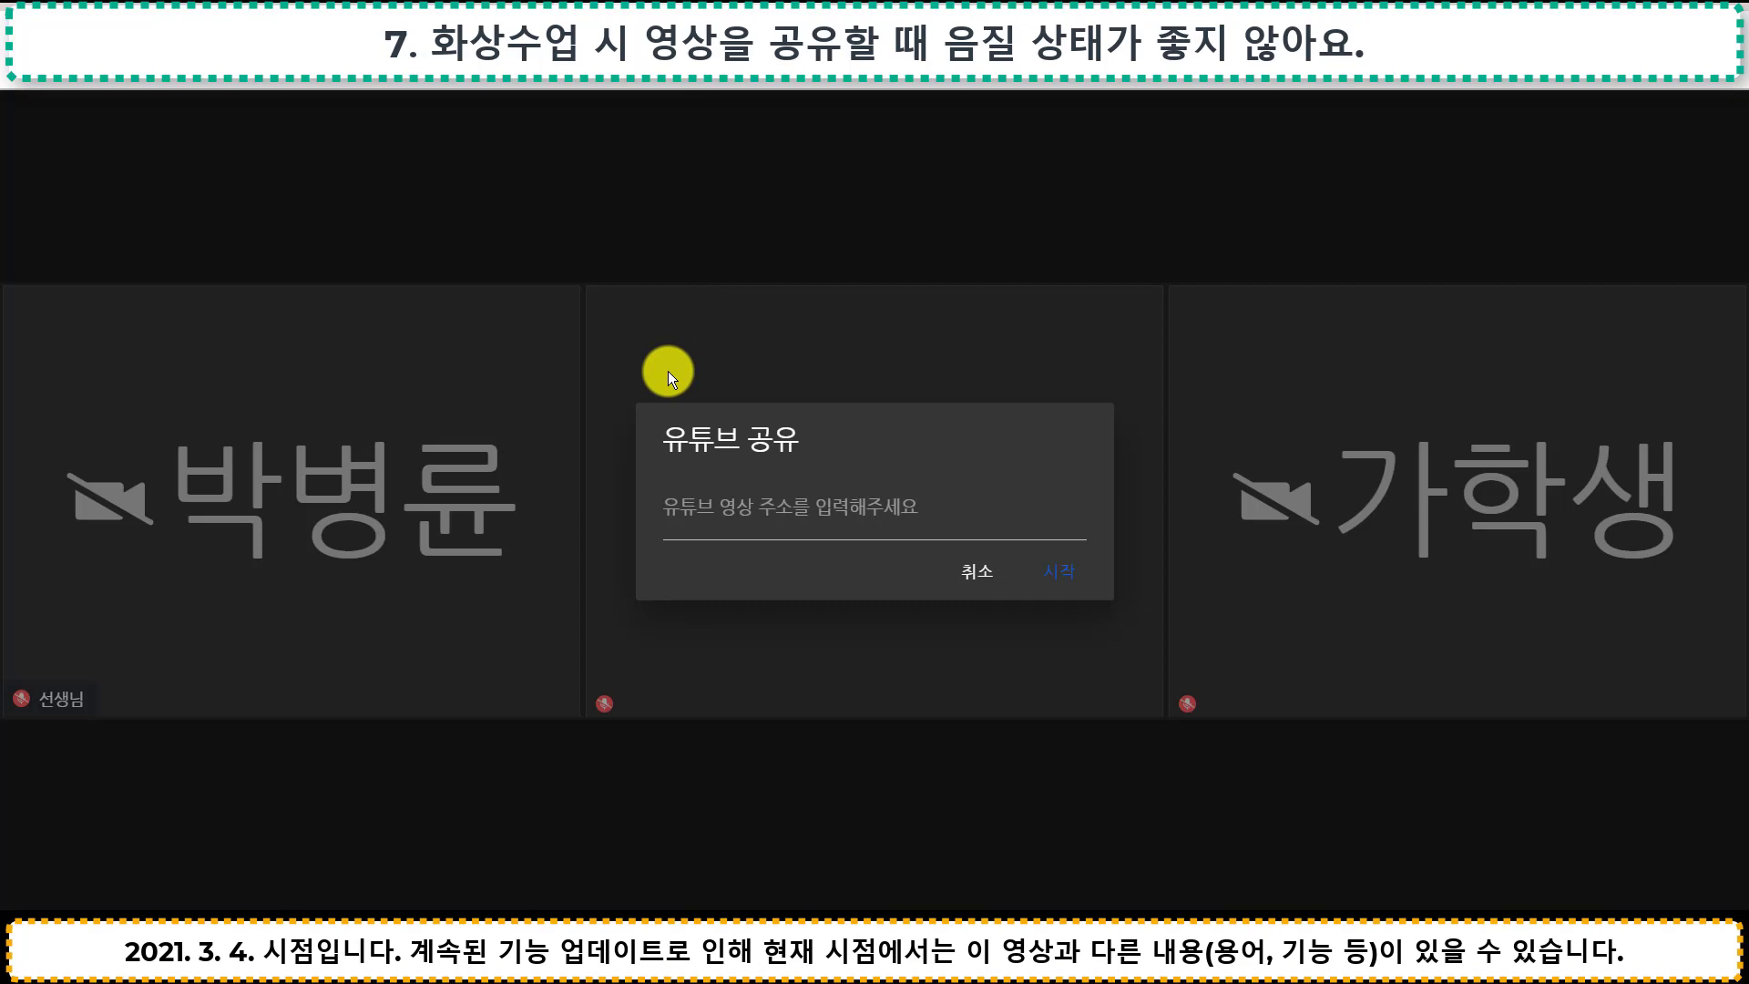
left_click(738, 524)
left_click(738, 522)
type("https://youtu.be/xDTEmF3PXA4")
left_click(1057, 576)
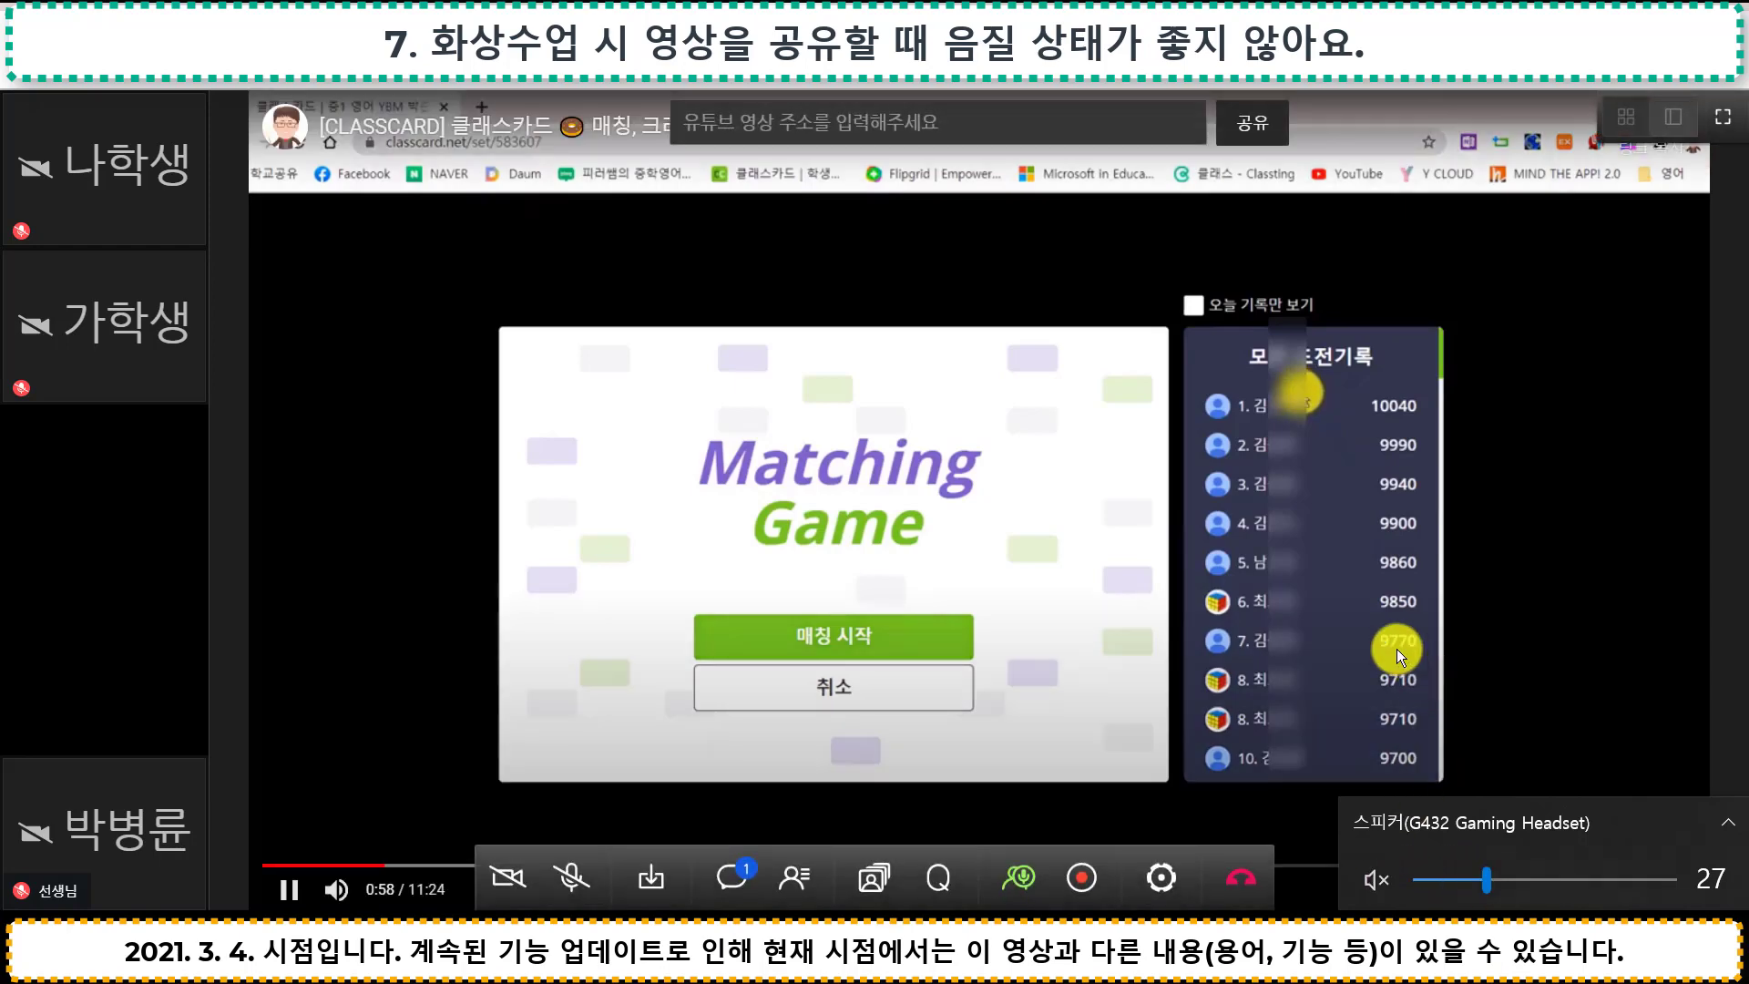
Pause and resume the shared YouTube video in the teacher's room, and play it on the student's tablet
left_click(1056, 570)
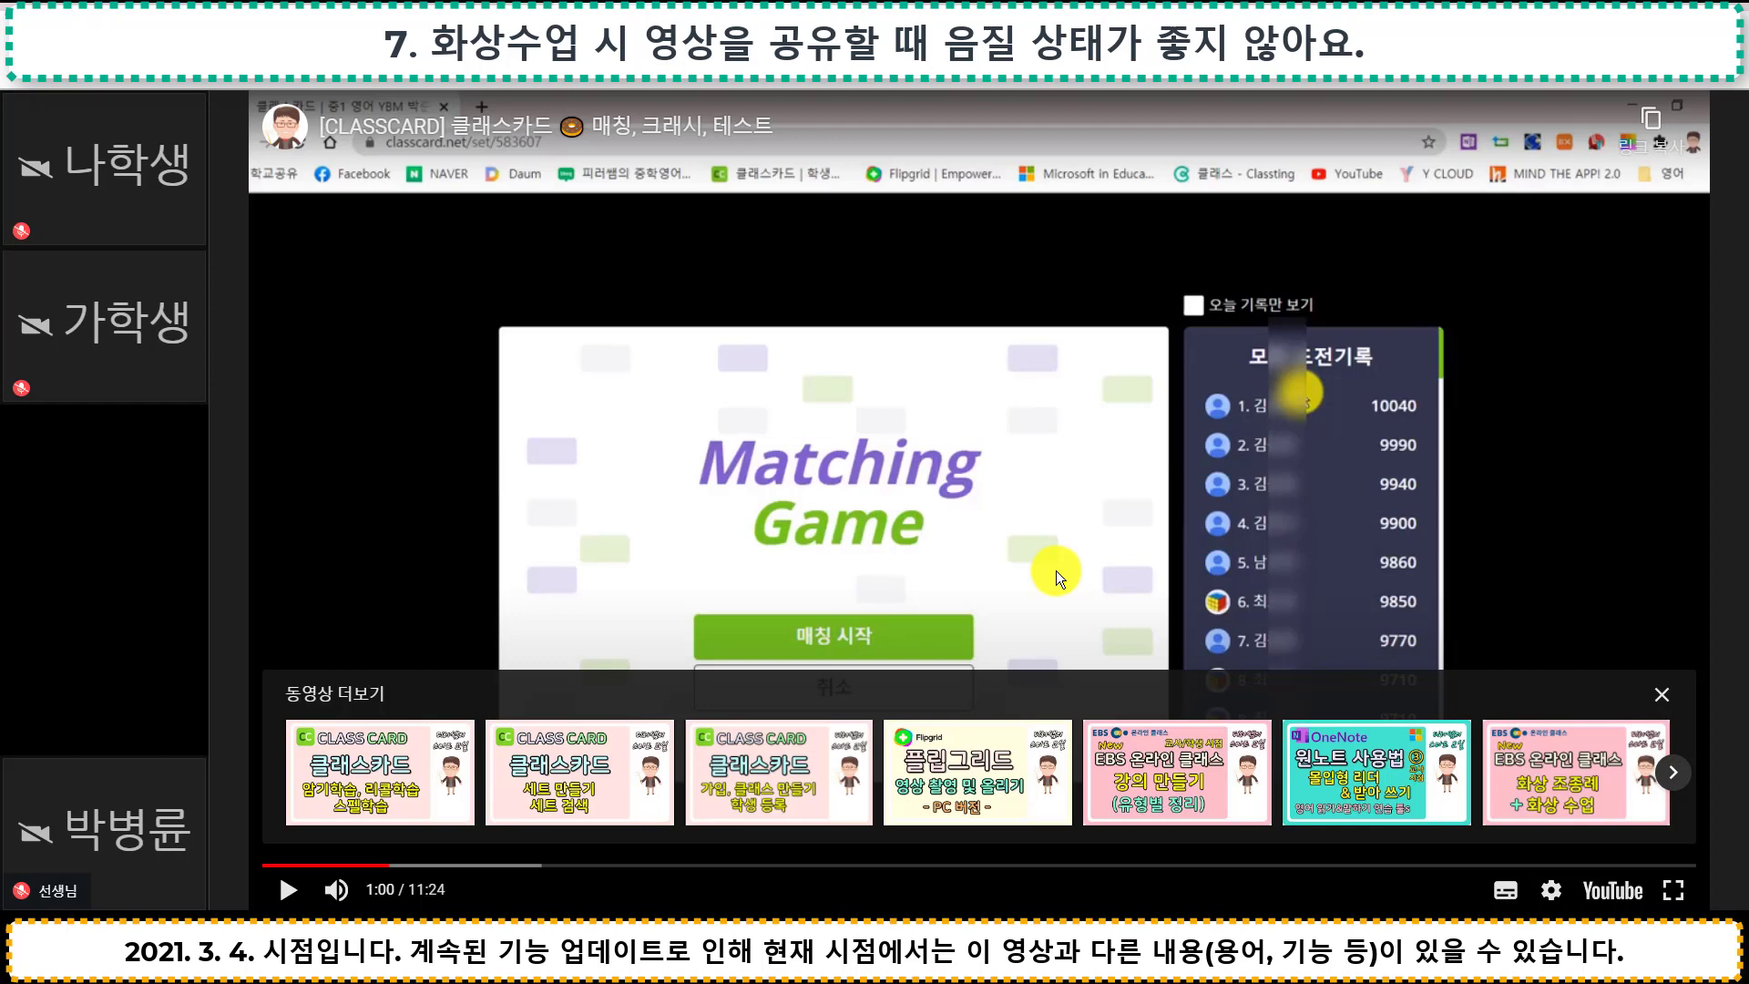
left_click(1012, 545)
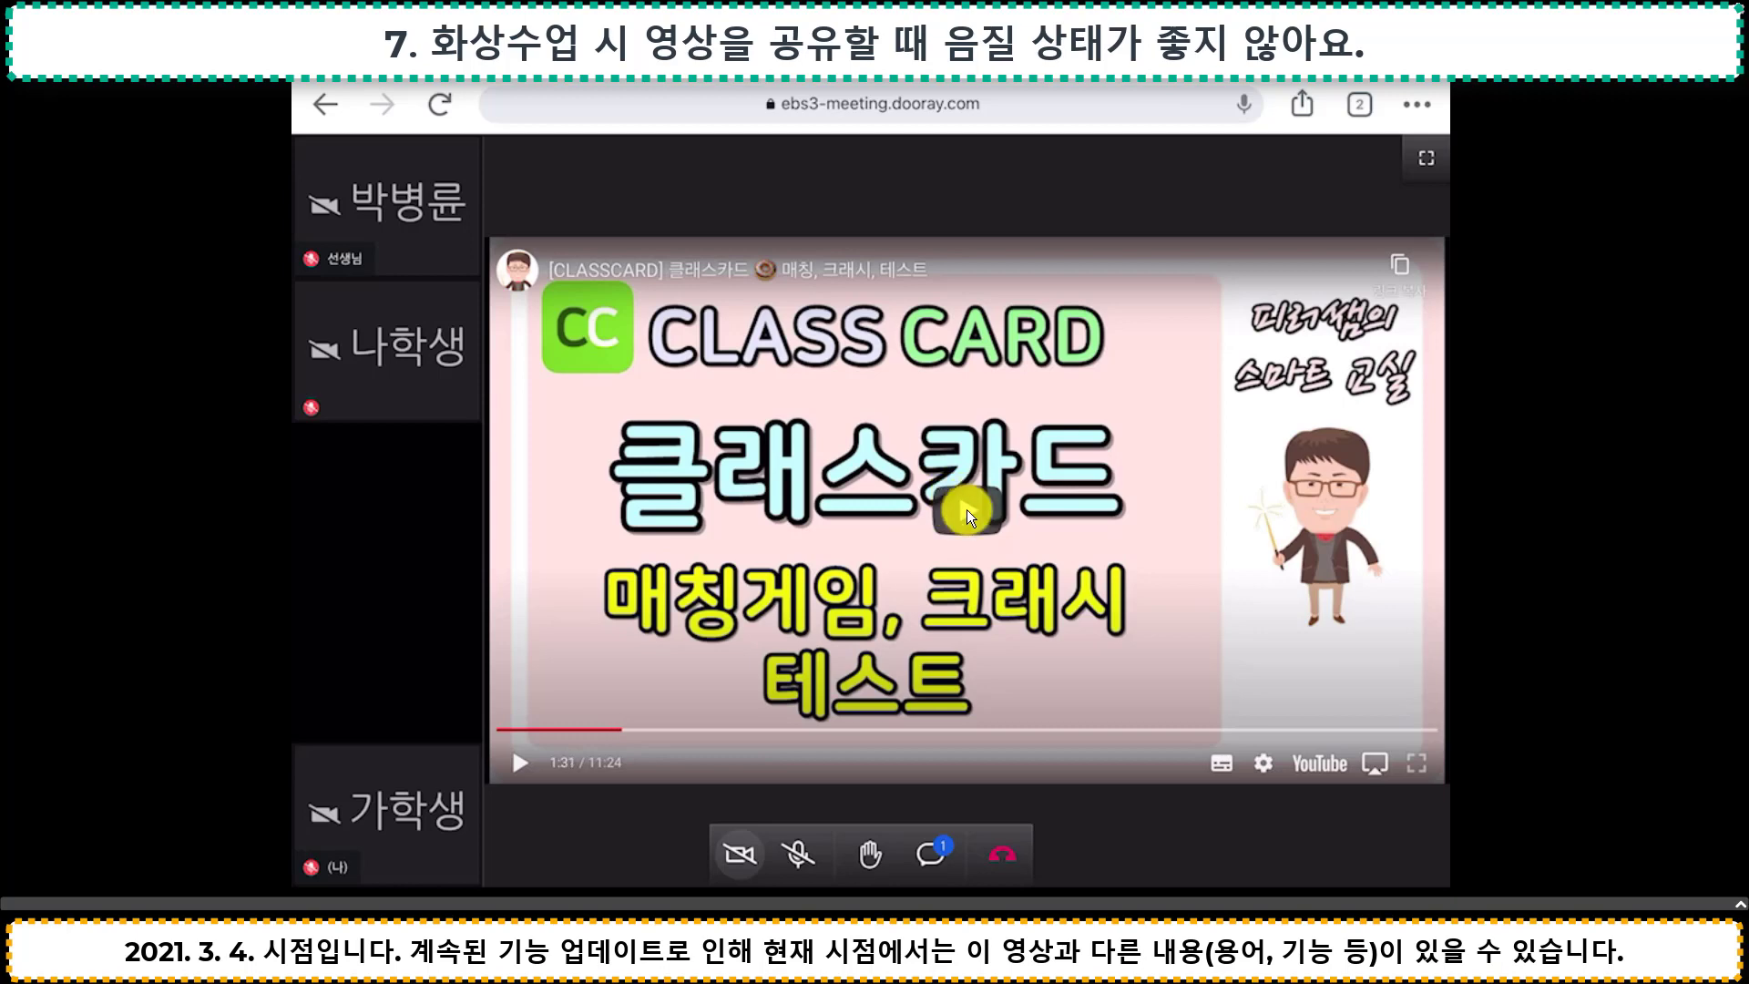
left_click(965, 510)
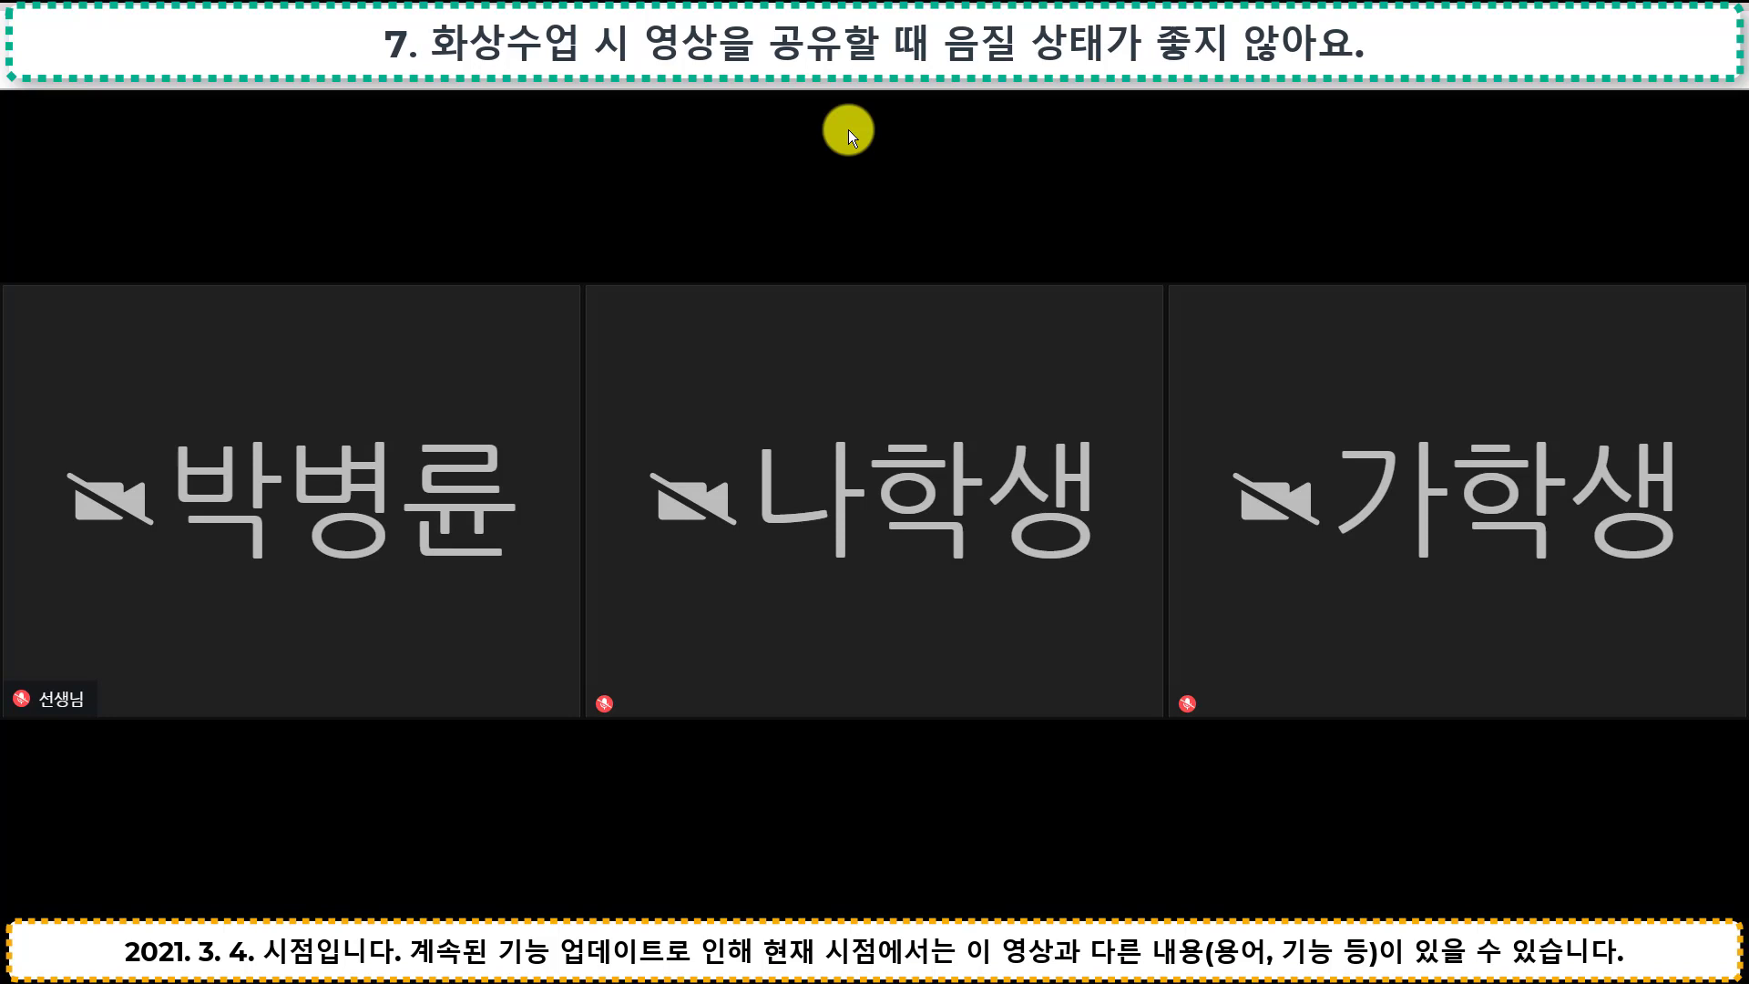
Open the YouTube sharing form in the video room and place the cursor in its video address field
left_click(650, 876)
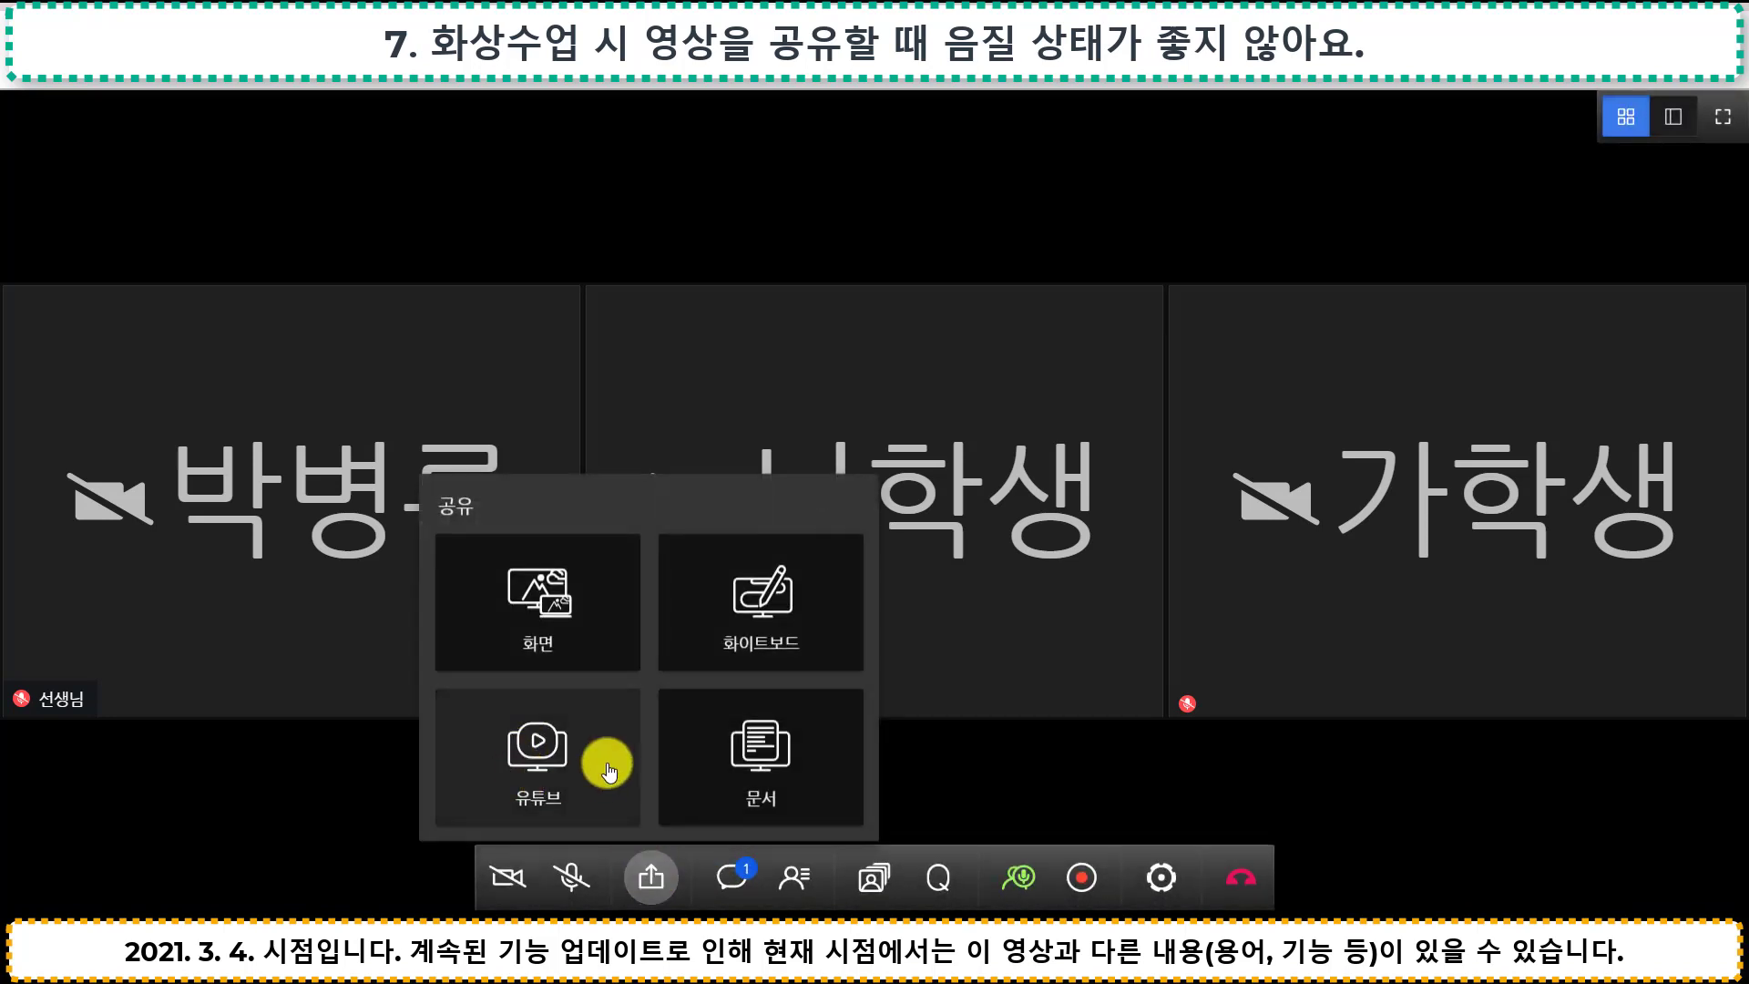
left_click(565, 756)
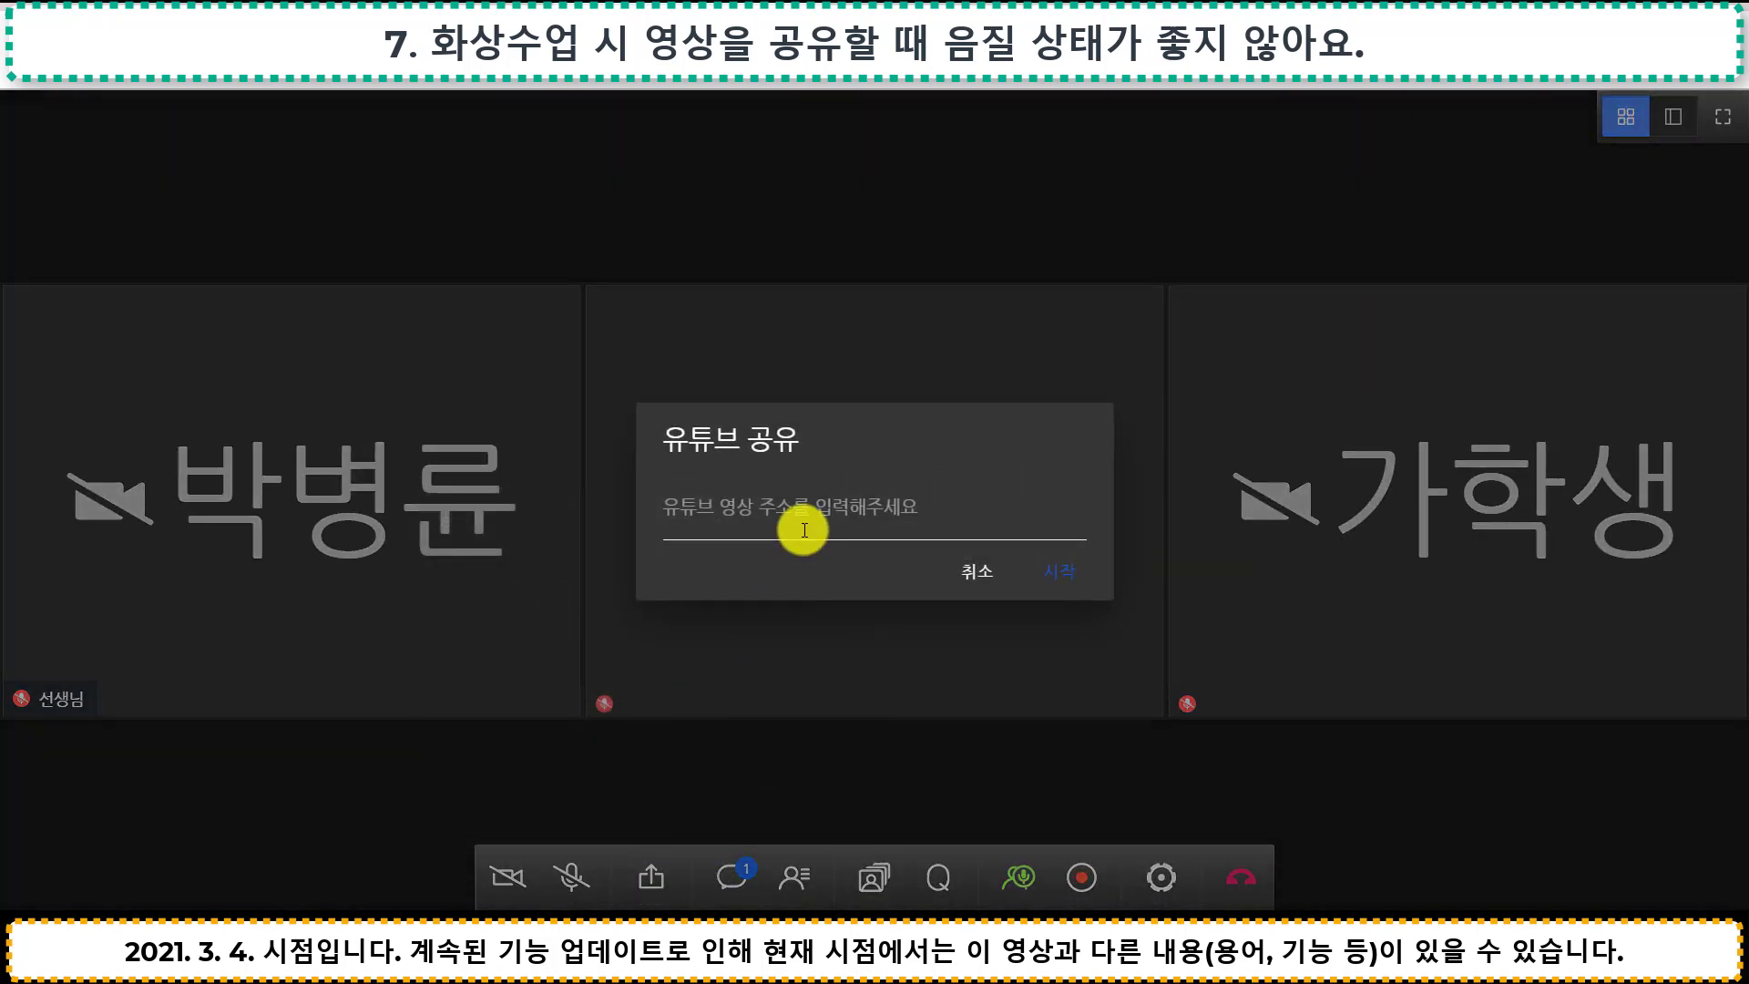
left_click(804, 530)
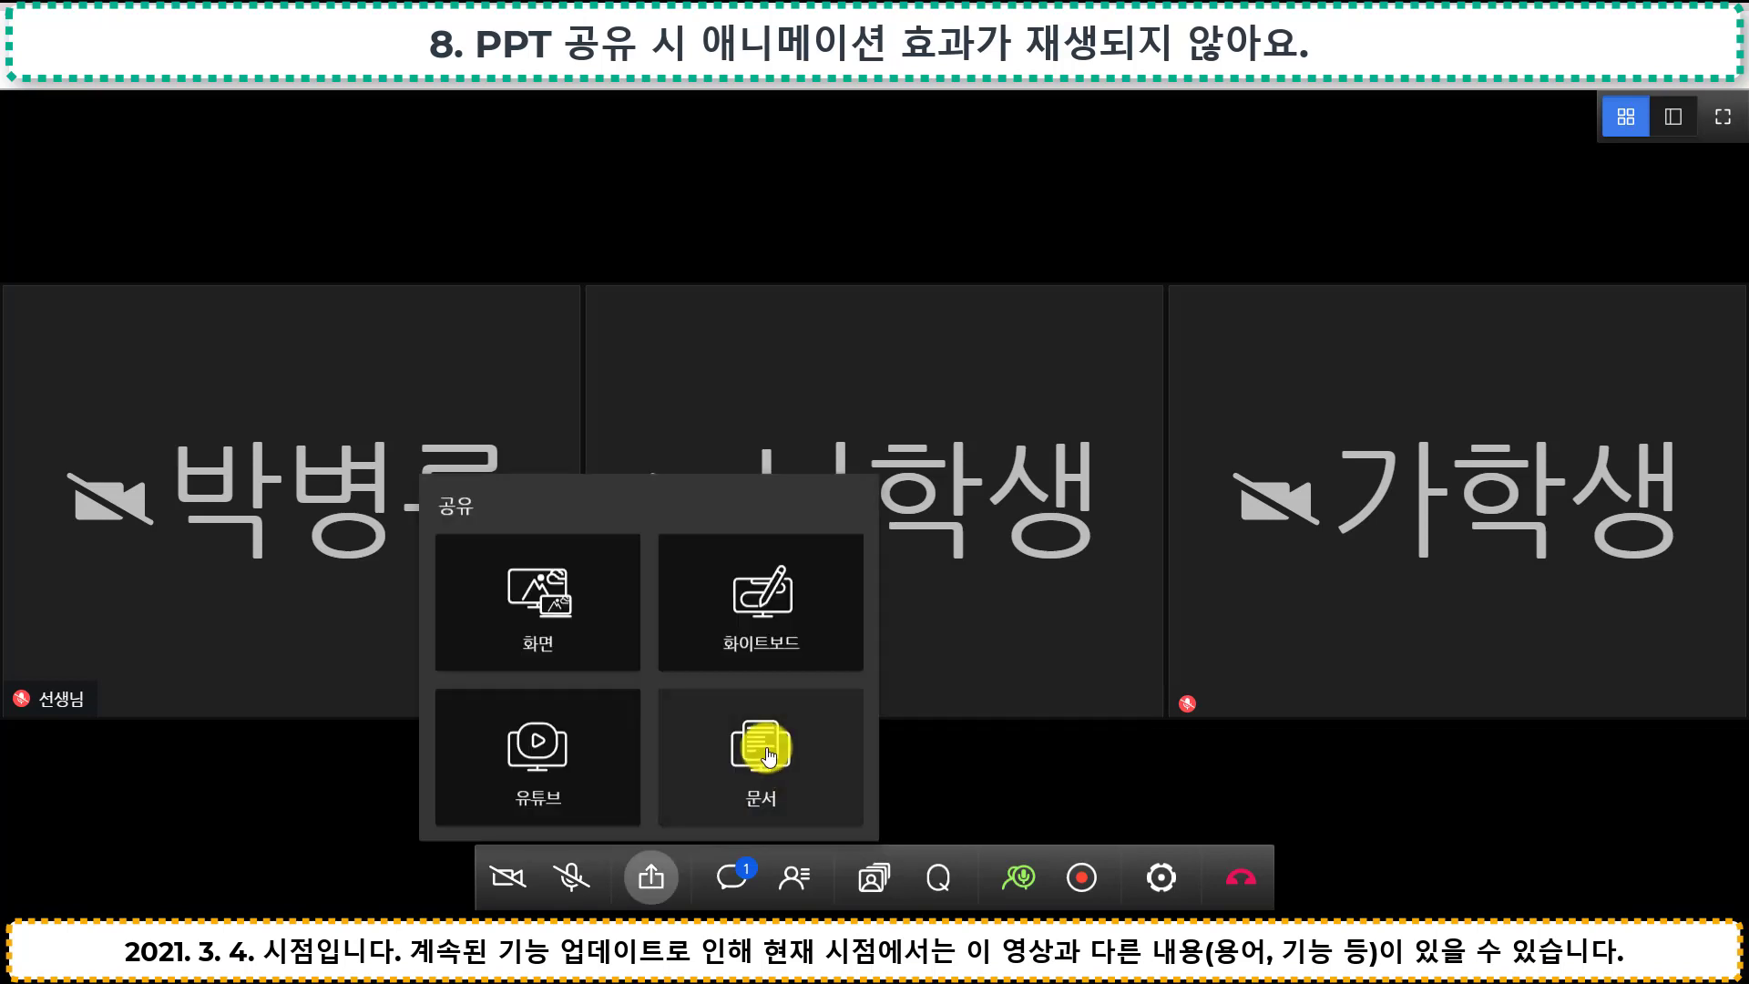
Share the vocabulary PPT file from the PC as a document in the video room
left_click(750, 739)
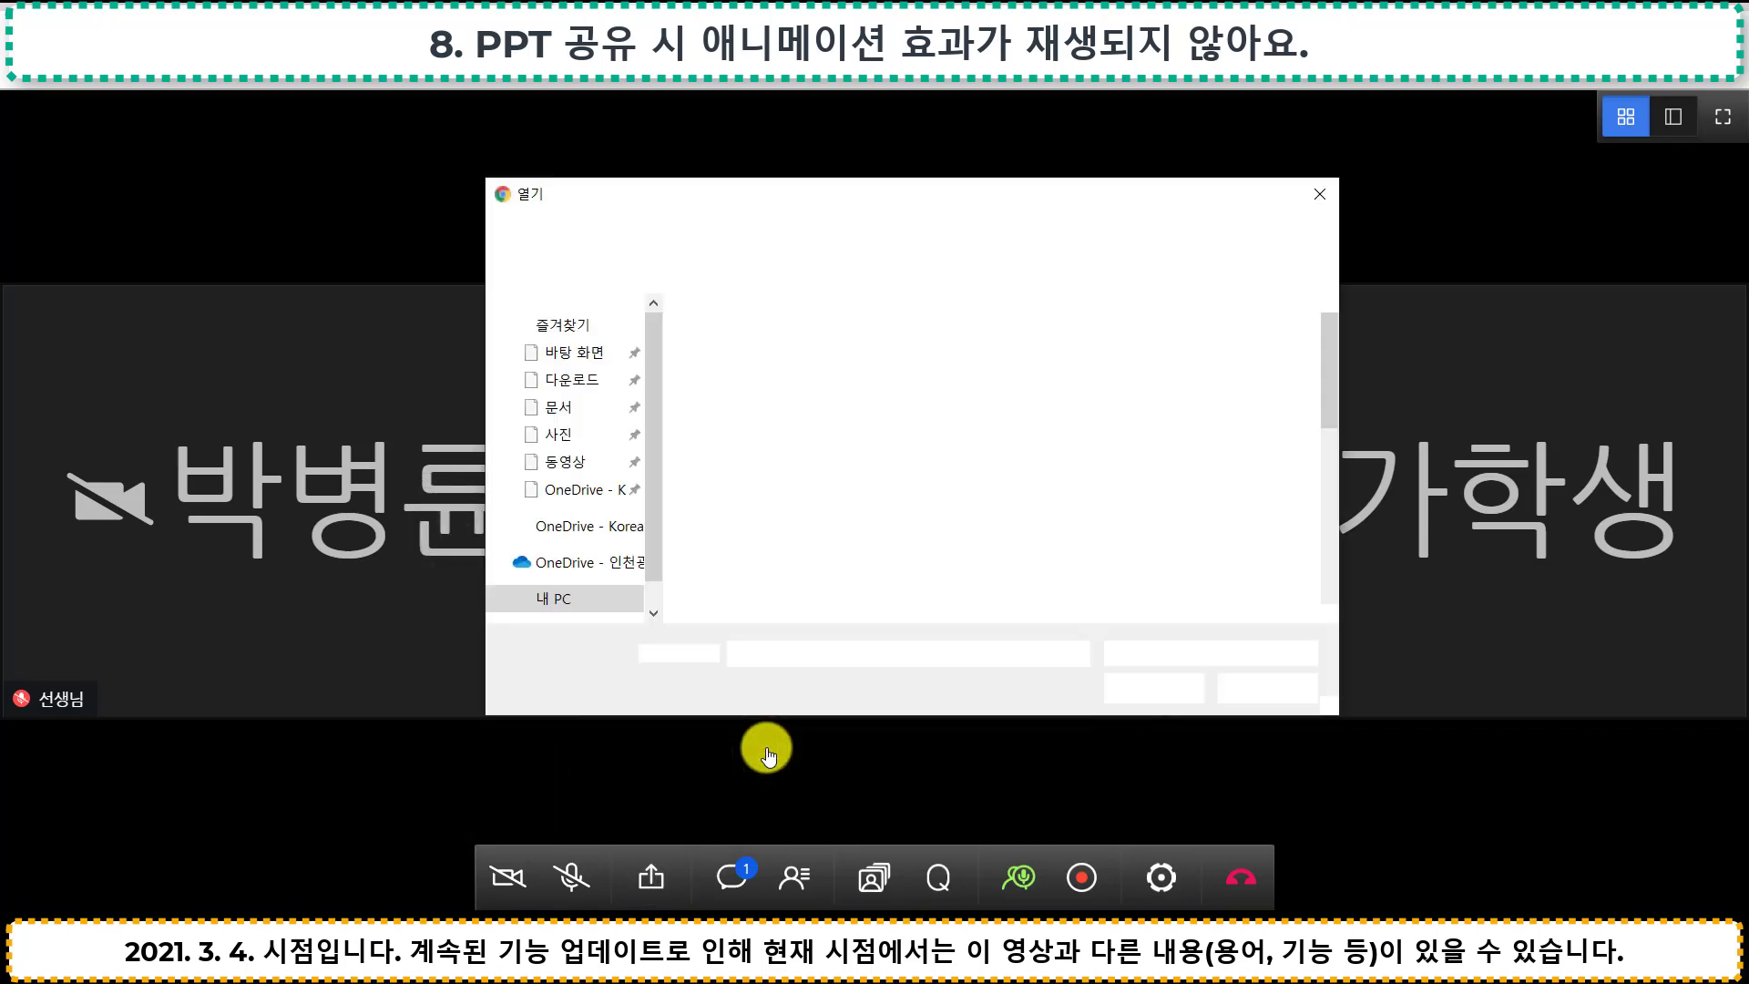
scroll(992, 533, "down", 1)
scroll(995, 528, "down", 2)
double_click(782, 565)
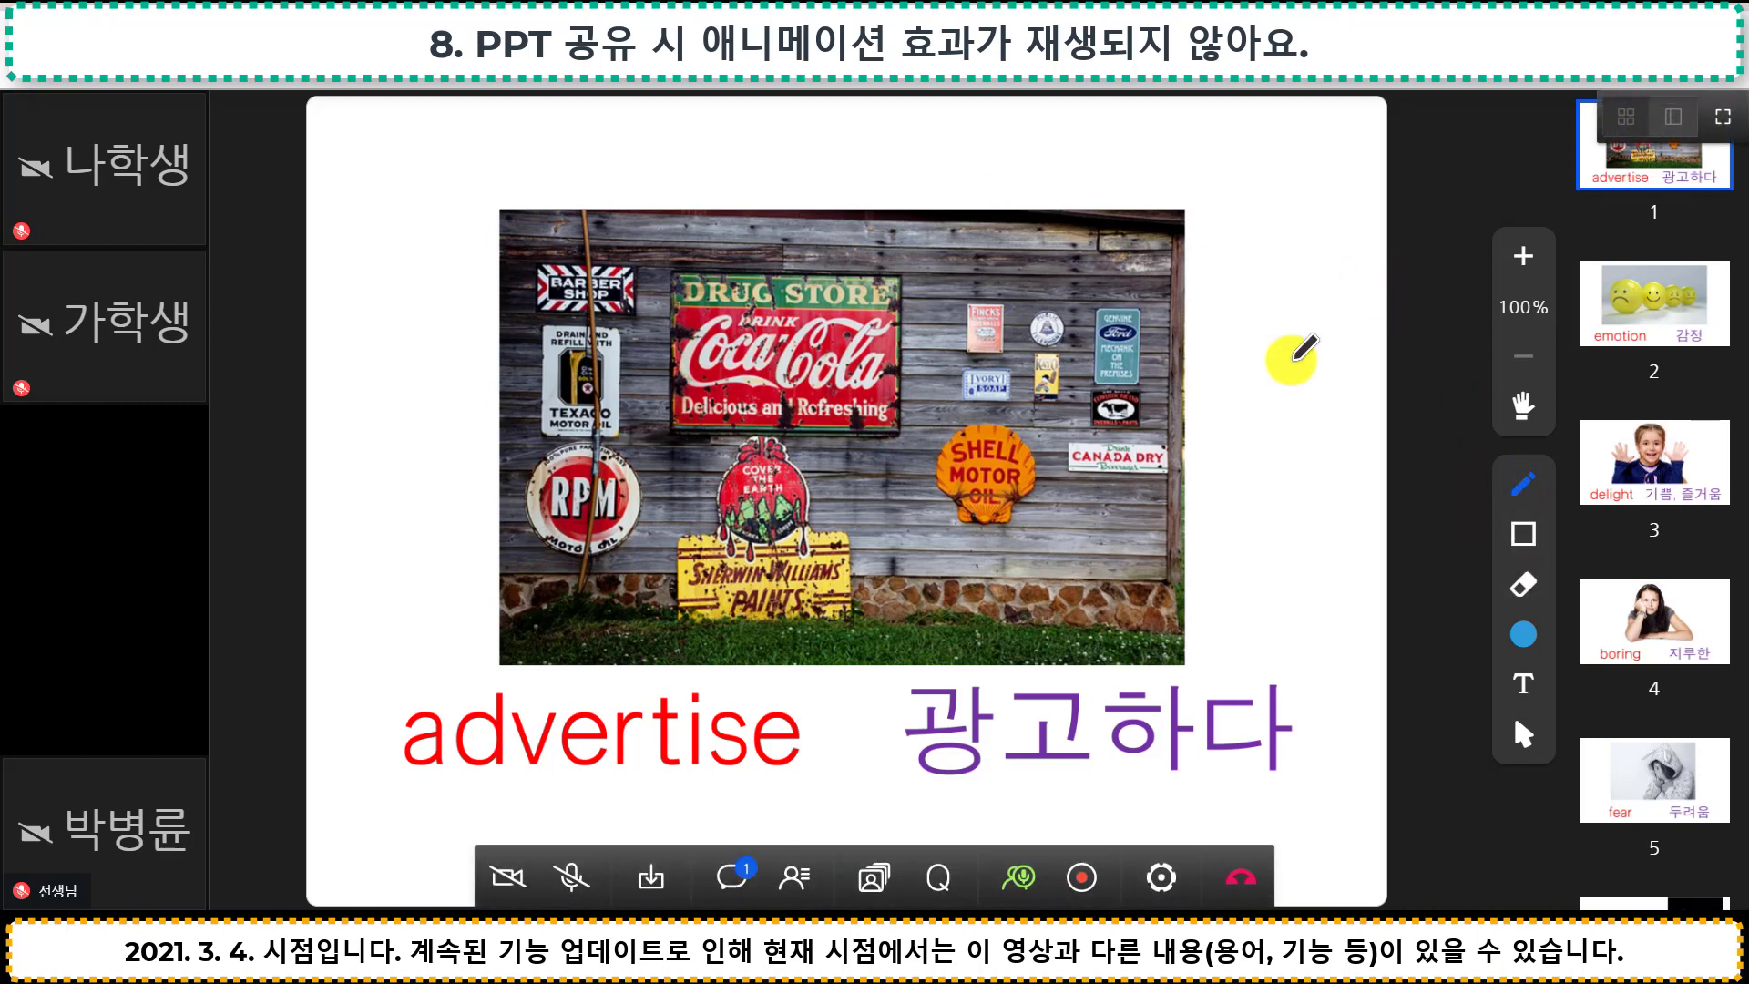
Draw a freehand blue circle around the Ford sign on the shared advertise slide, and display the emotion slide
left_click_drag(1291, 361, 1131, 392)
left_click_drag(1104, 302, 1299, 402)
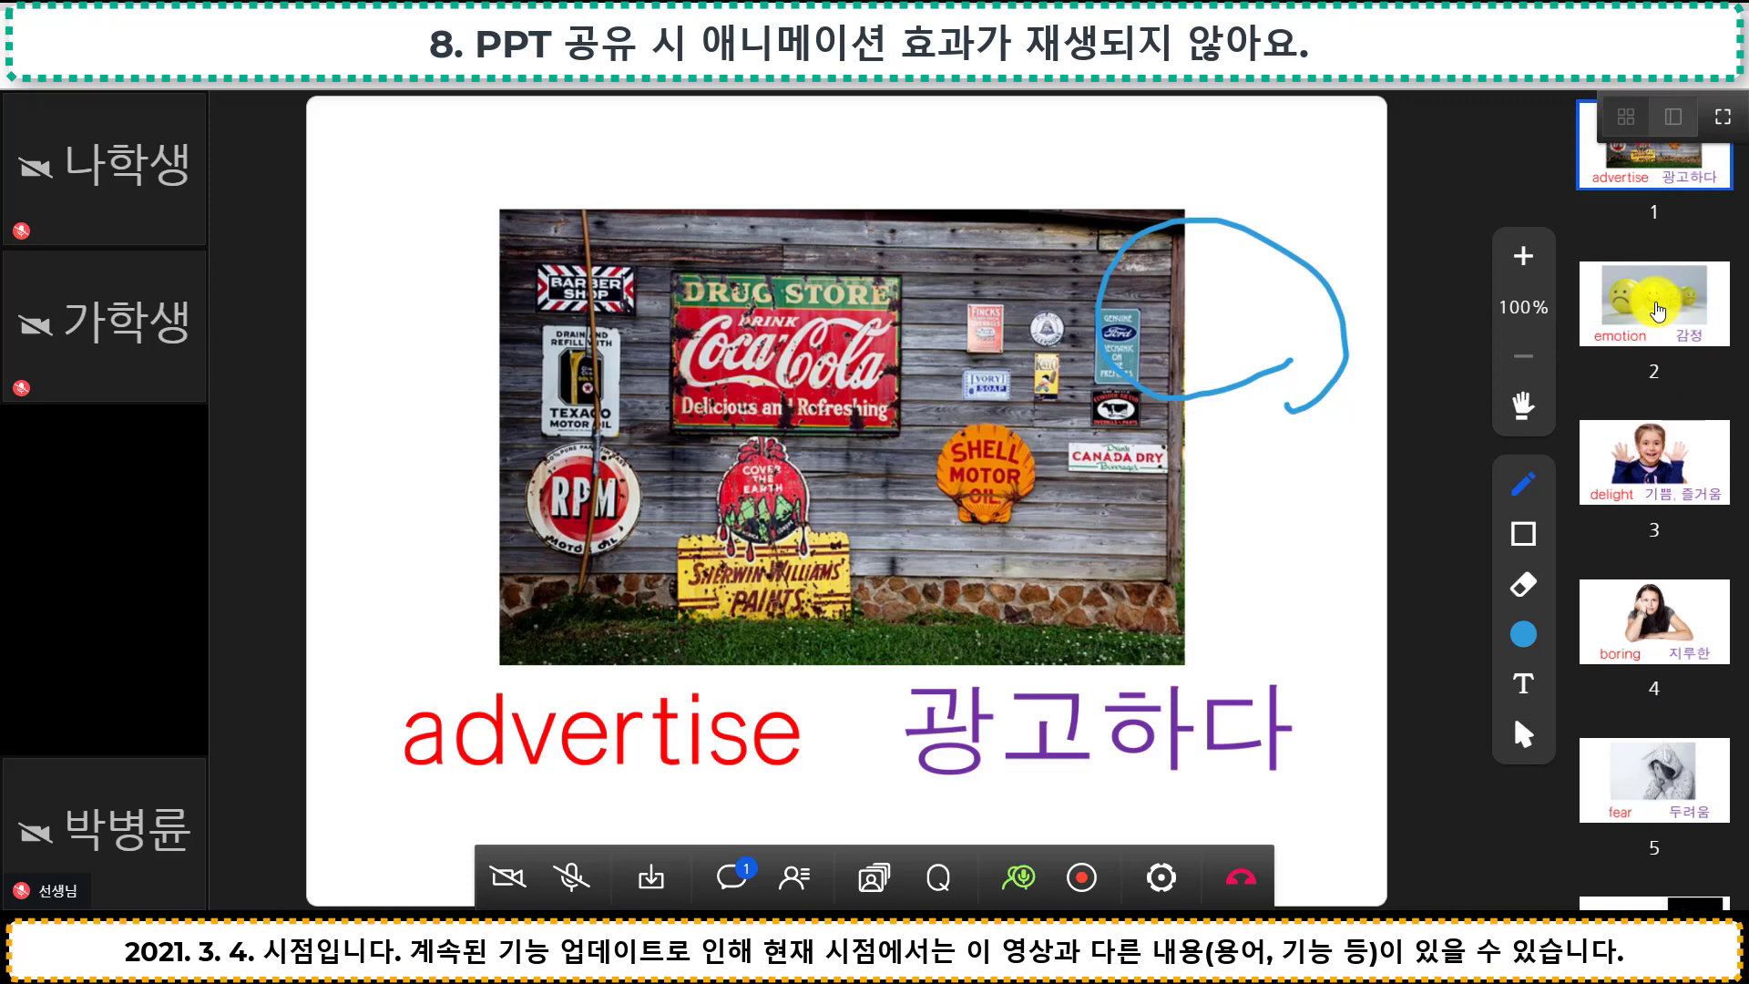
left_click(1657, 312)
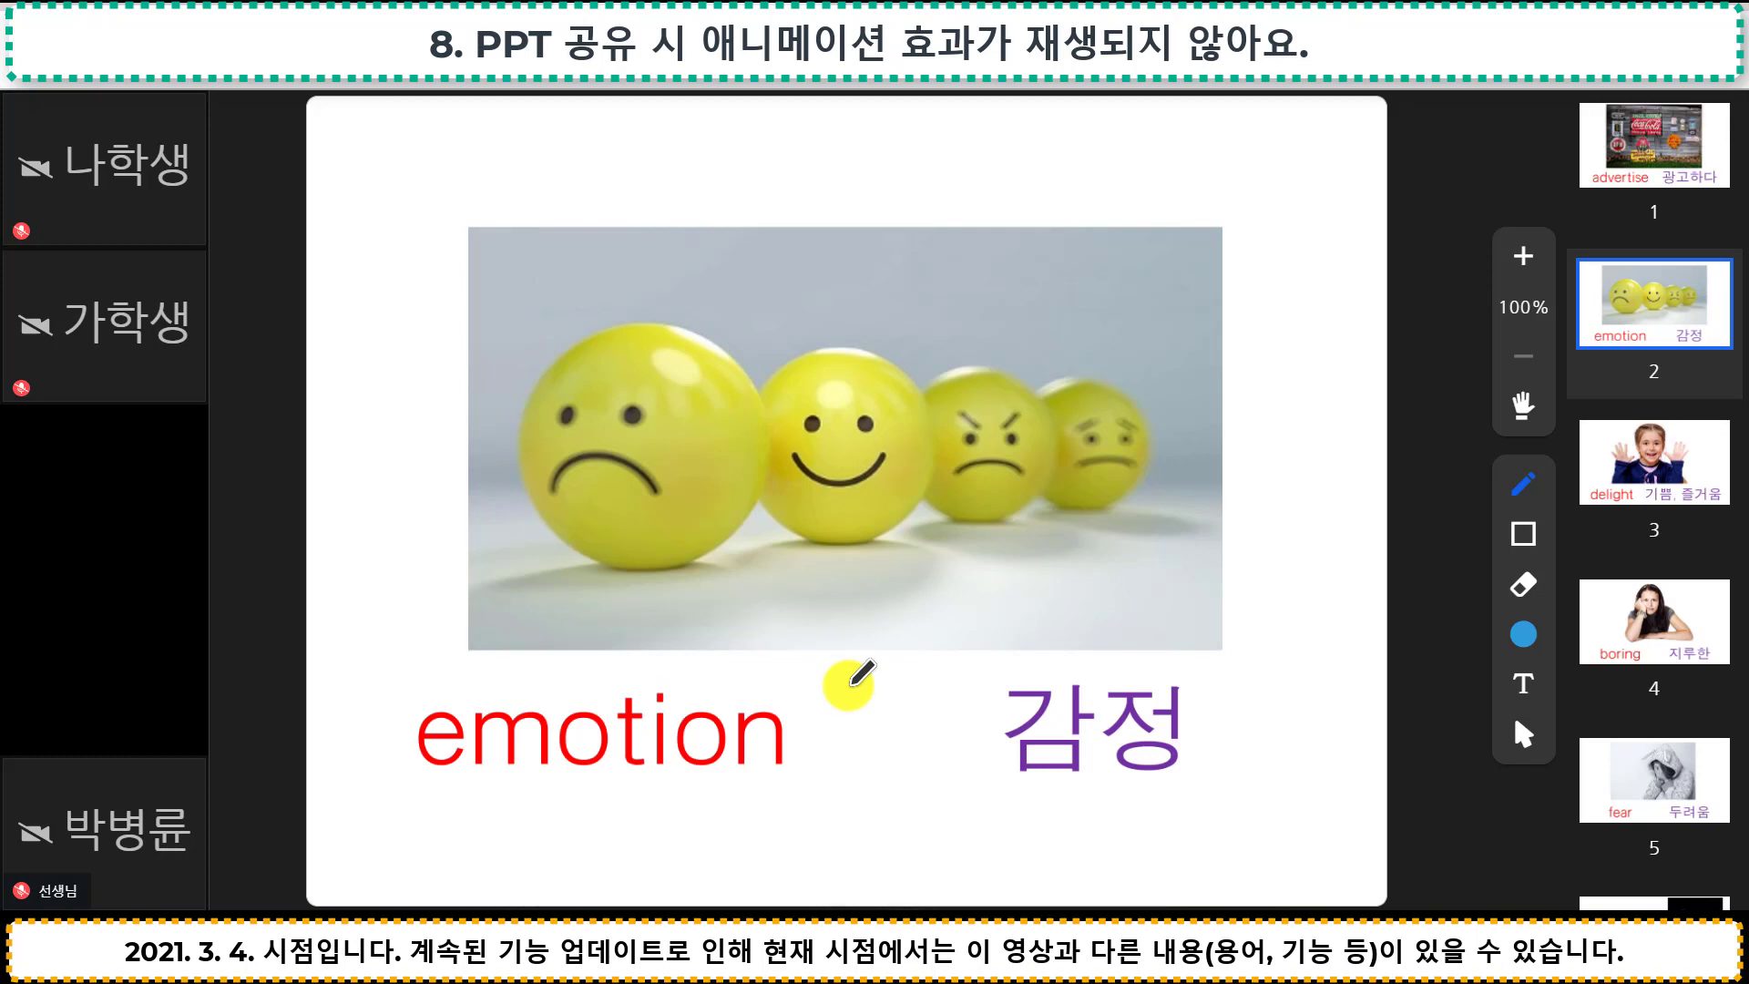
Replace the document share with entire-screen sharing and open the 클래스카드배틀 presentation from the desktop
left_click(652, 877)
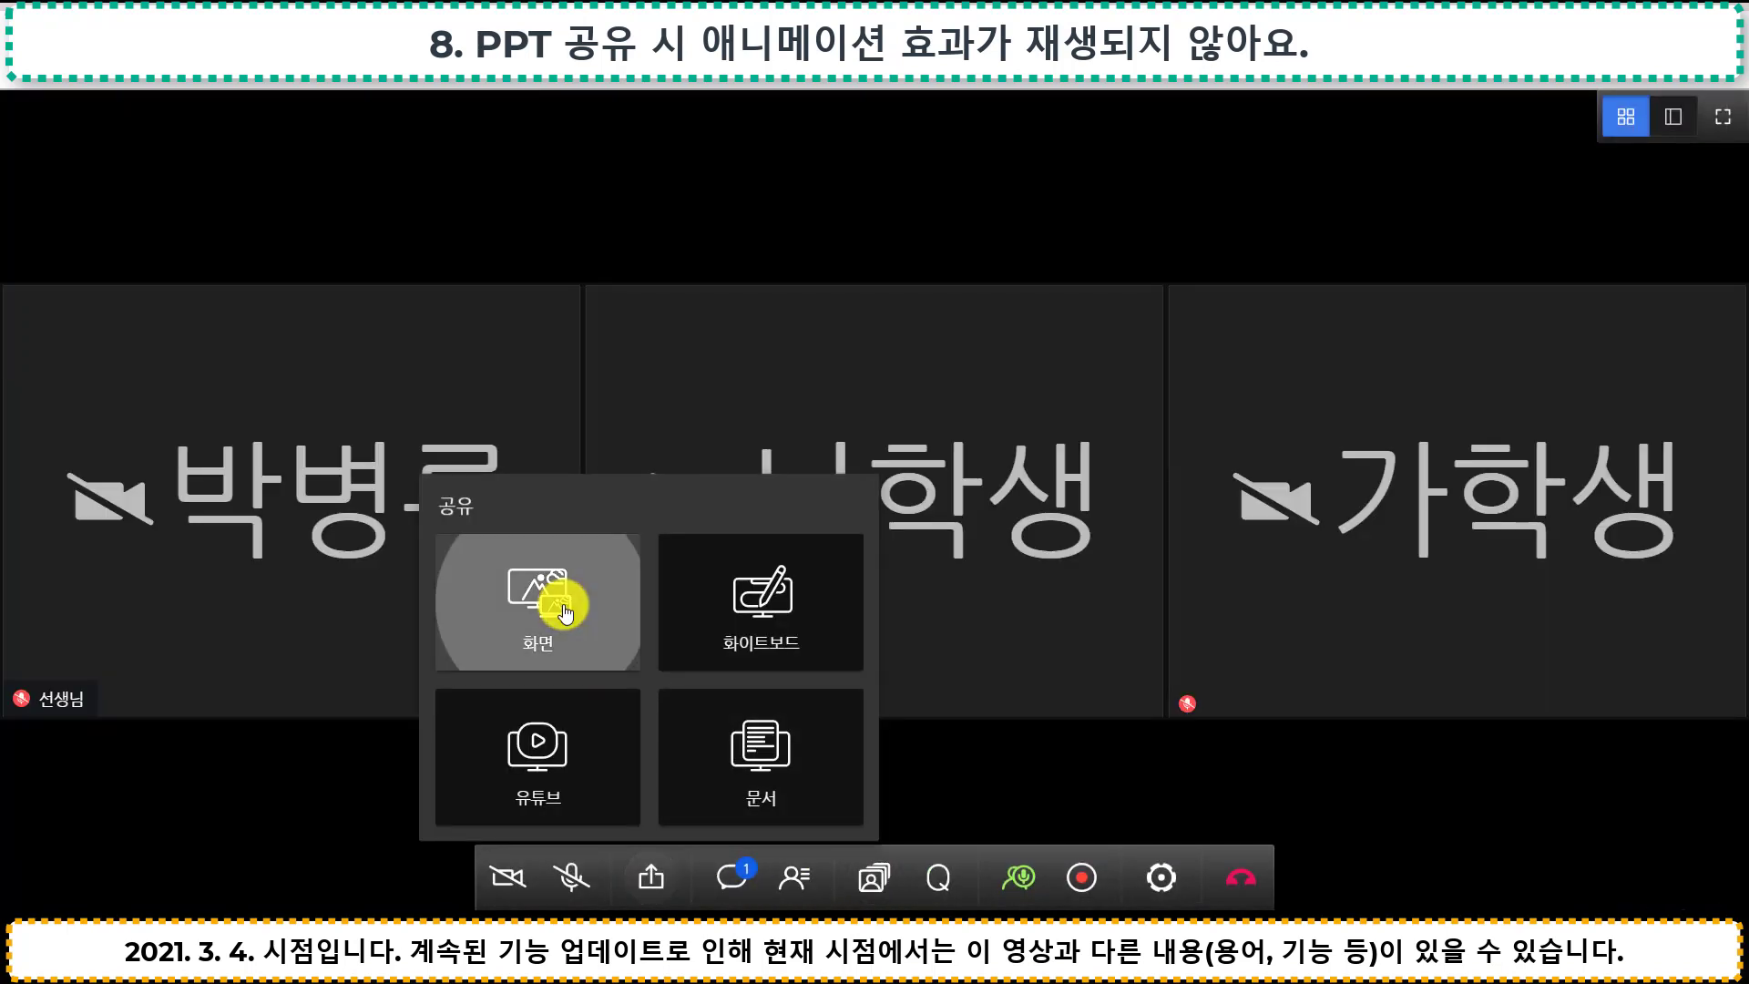
left_click(558, 603)
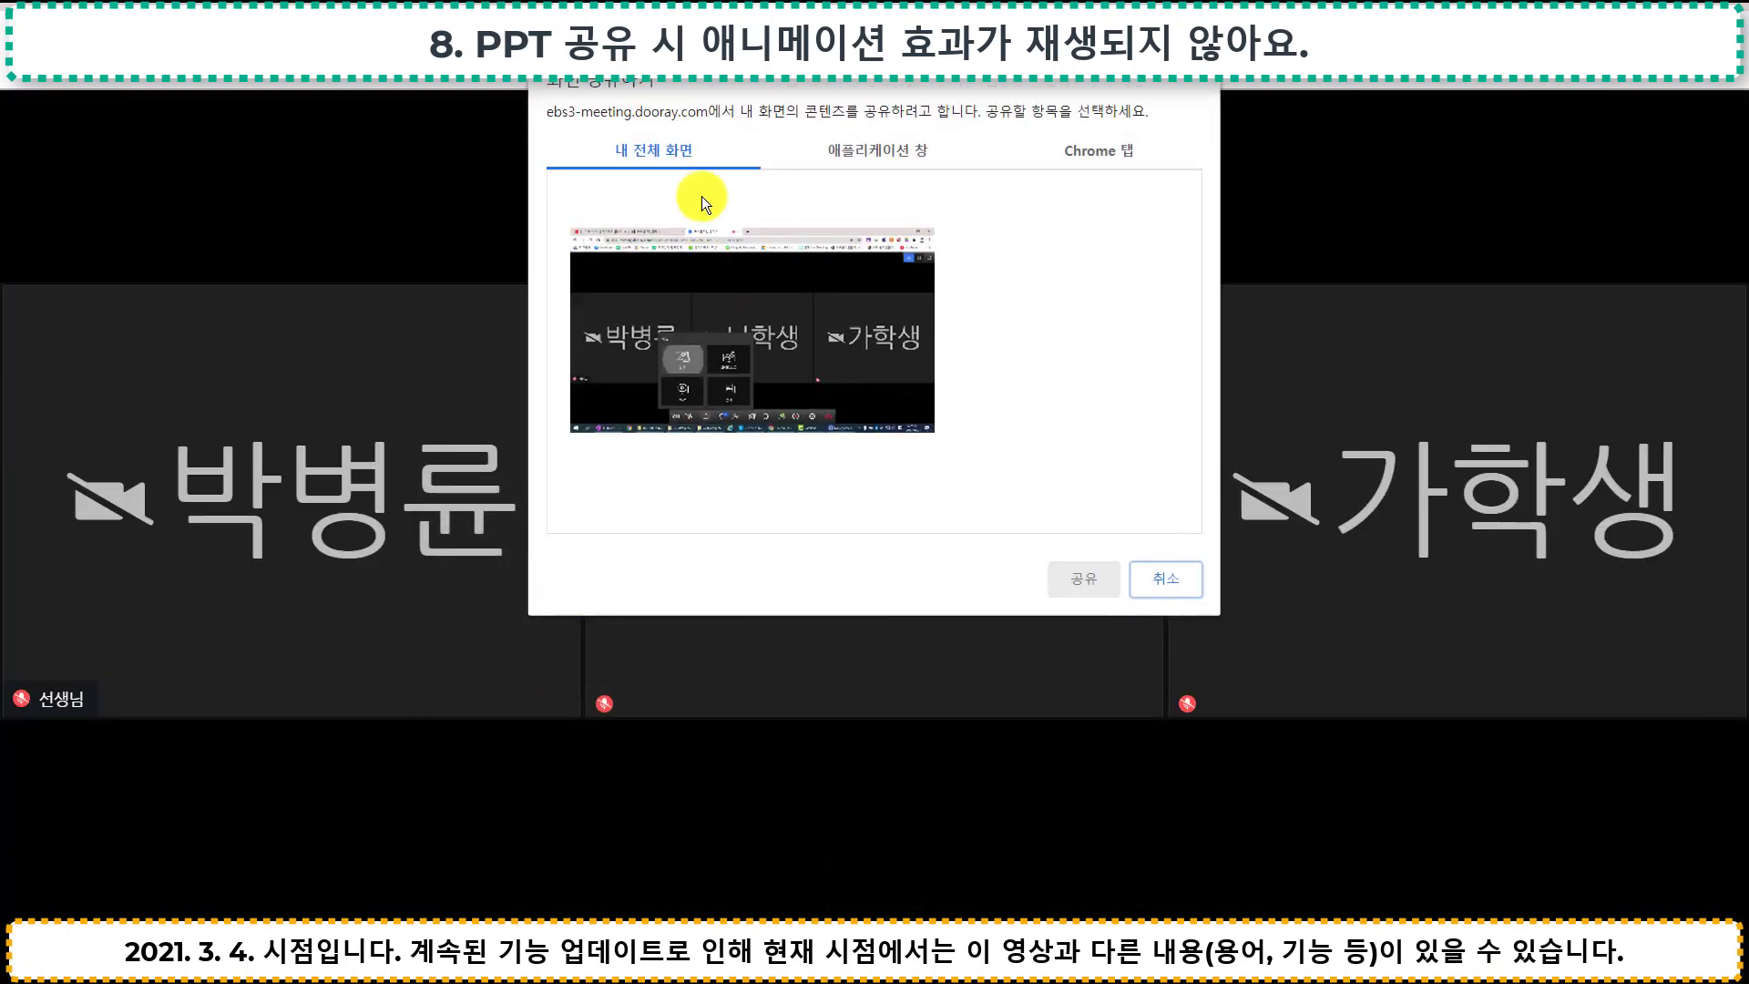
left_click(863, 293)
left_click(1084, 579)
left_click(1744, 934)
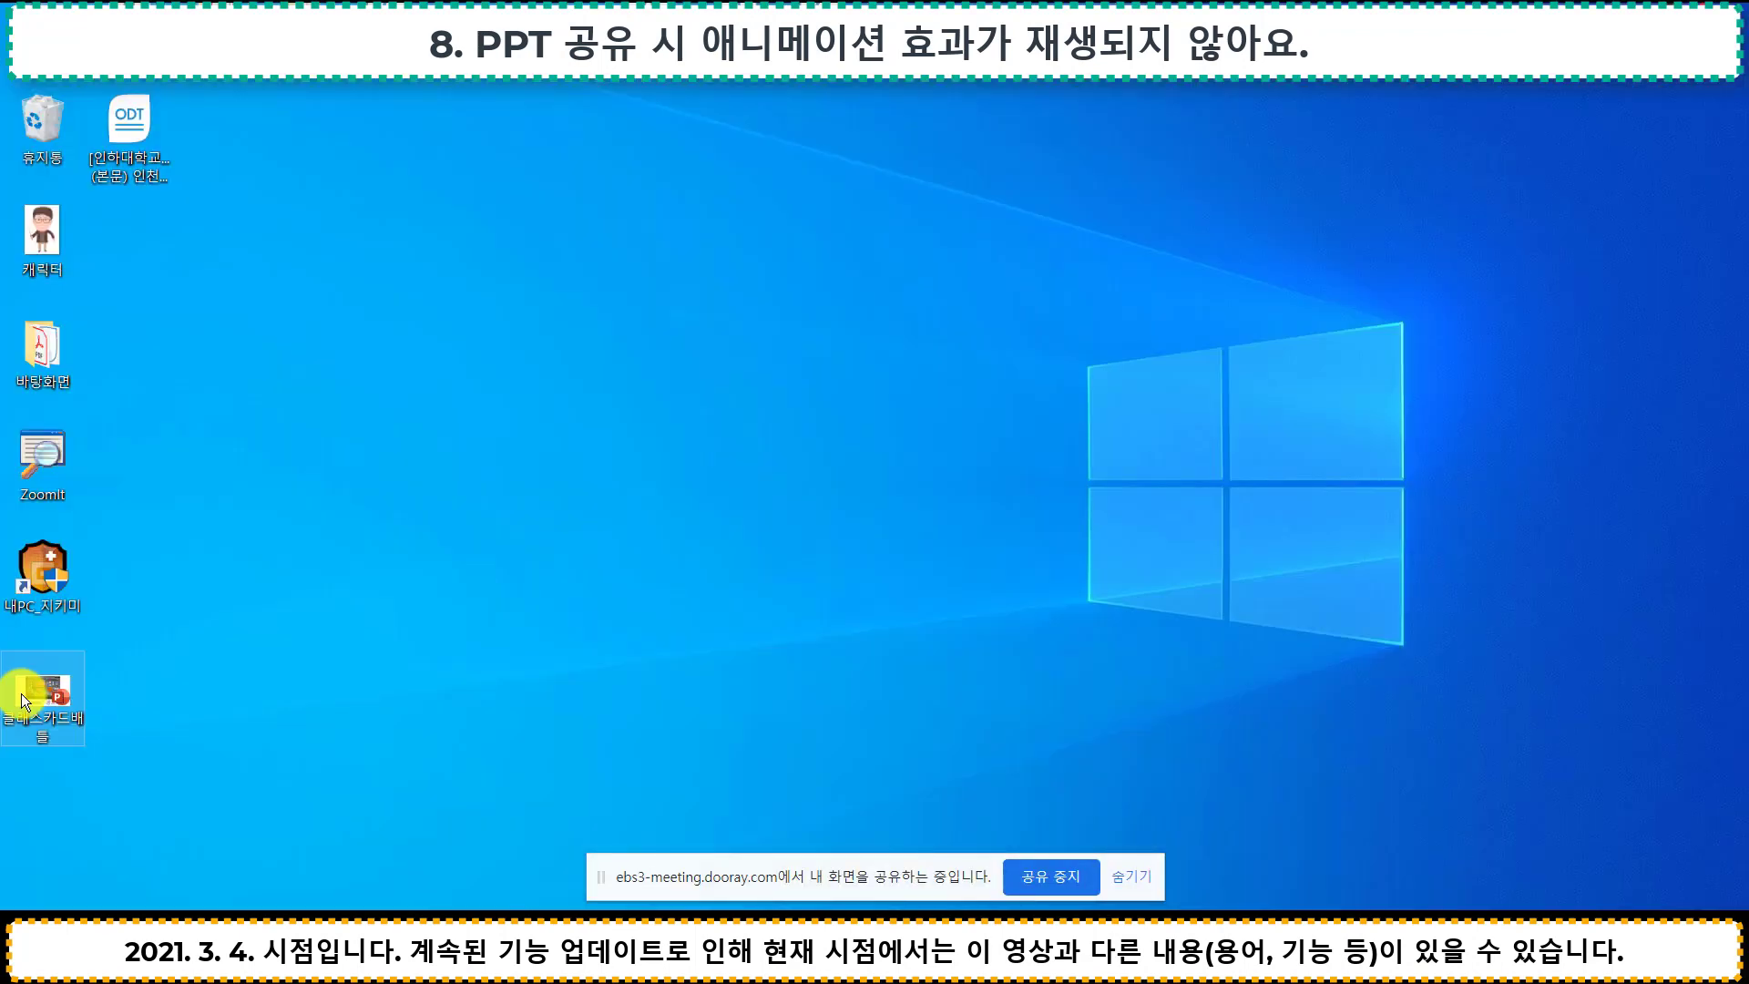
double_click(20, 692)
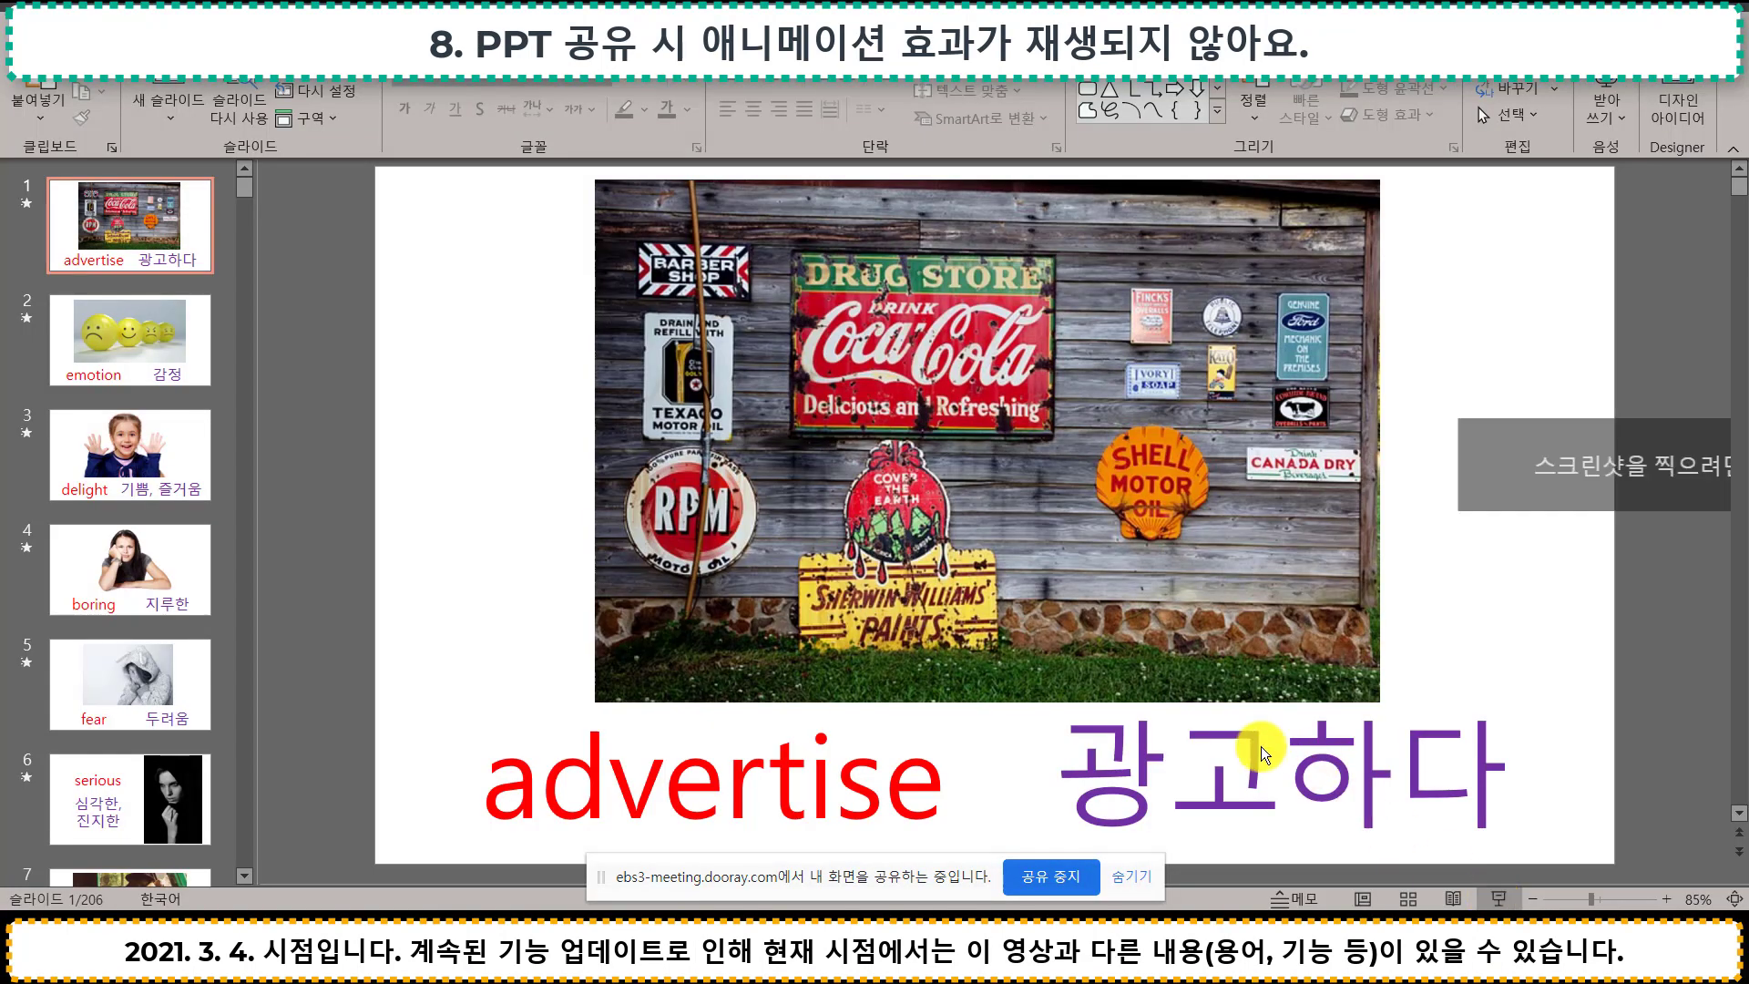
Play the slide show from slide 1 to slide 4, exit it and stop sharing the screen
key("F5")
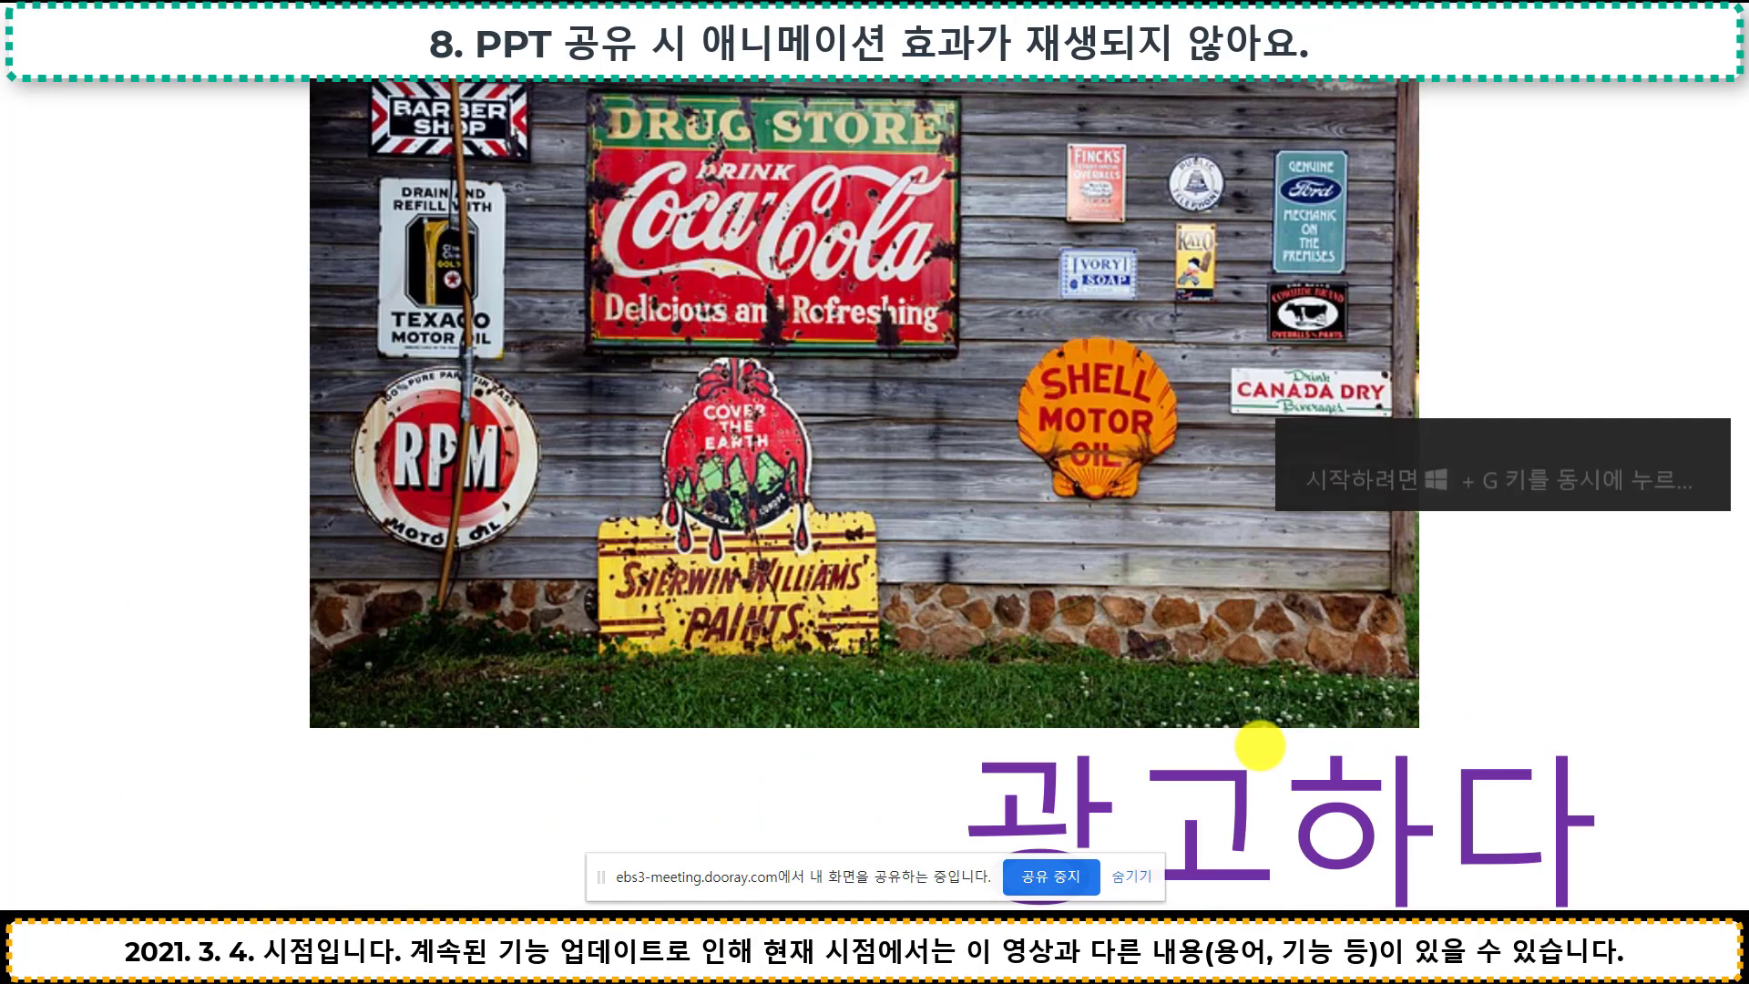
left_click(1259, 746)
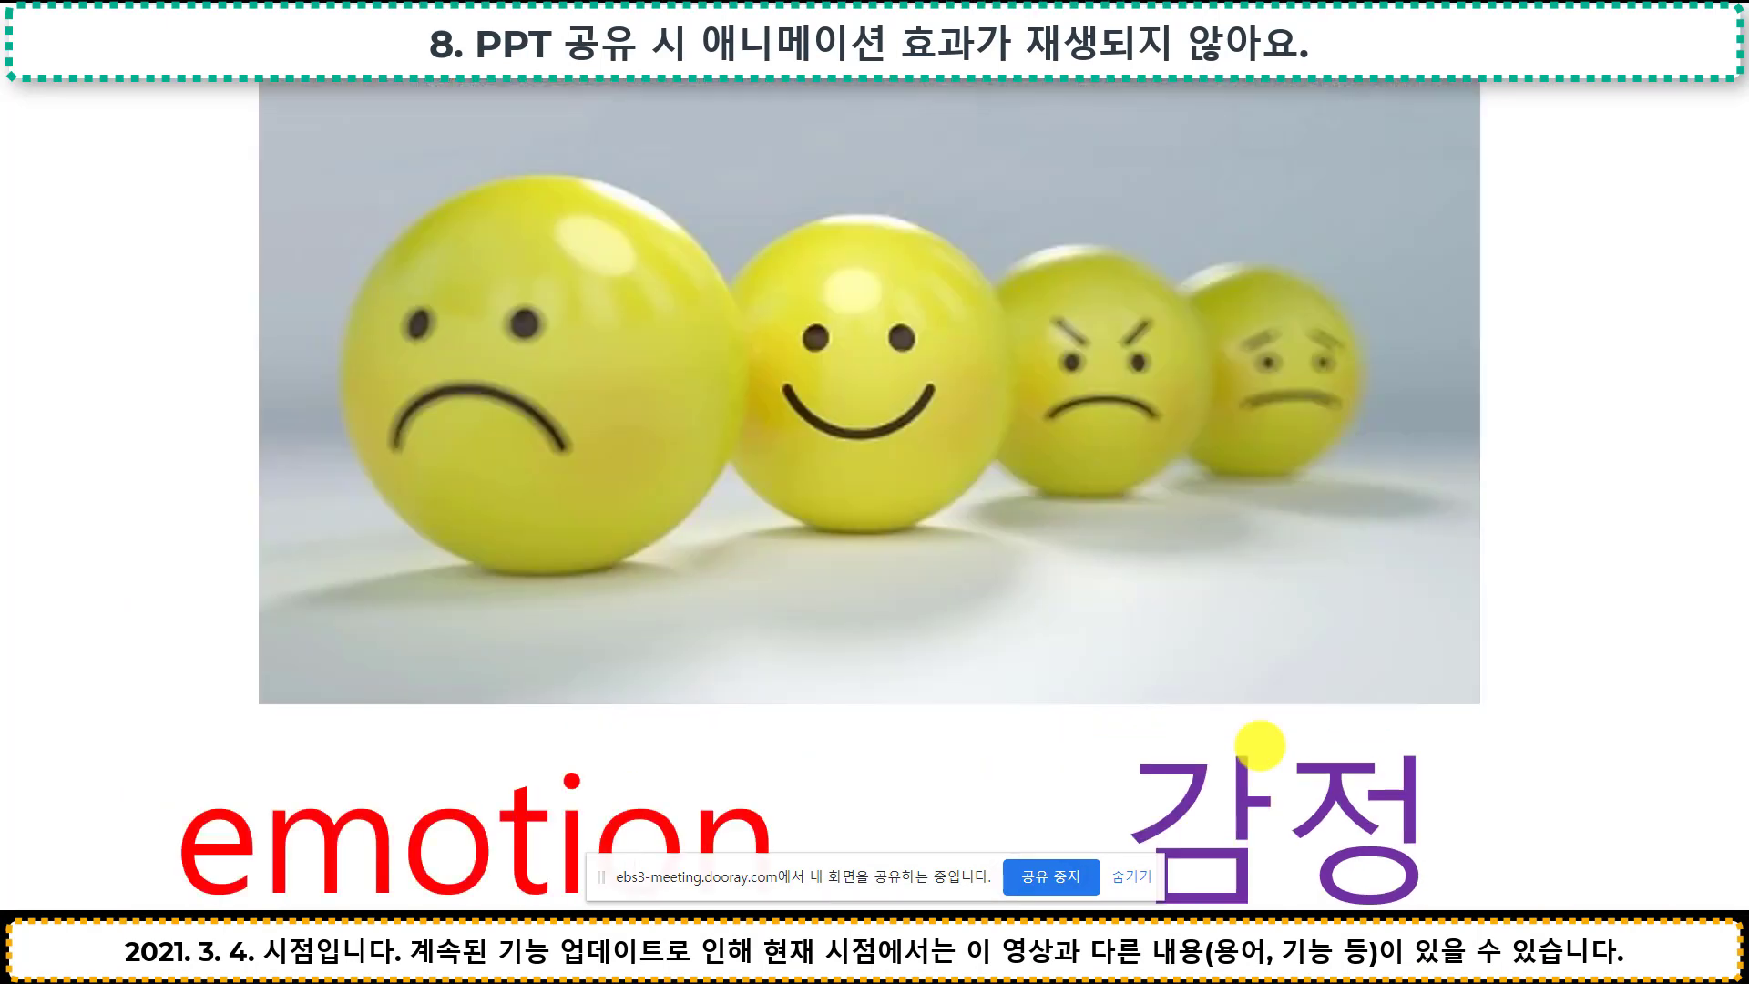
left_click(1260, 746)
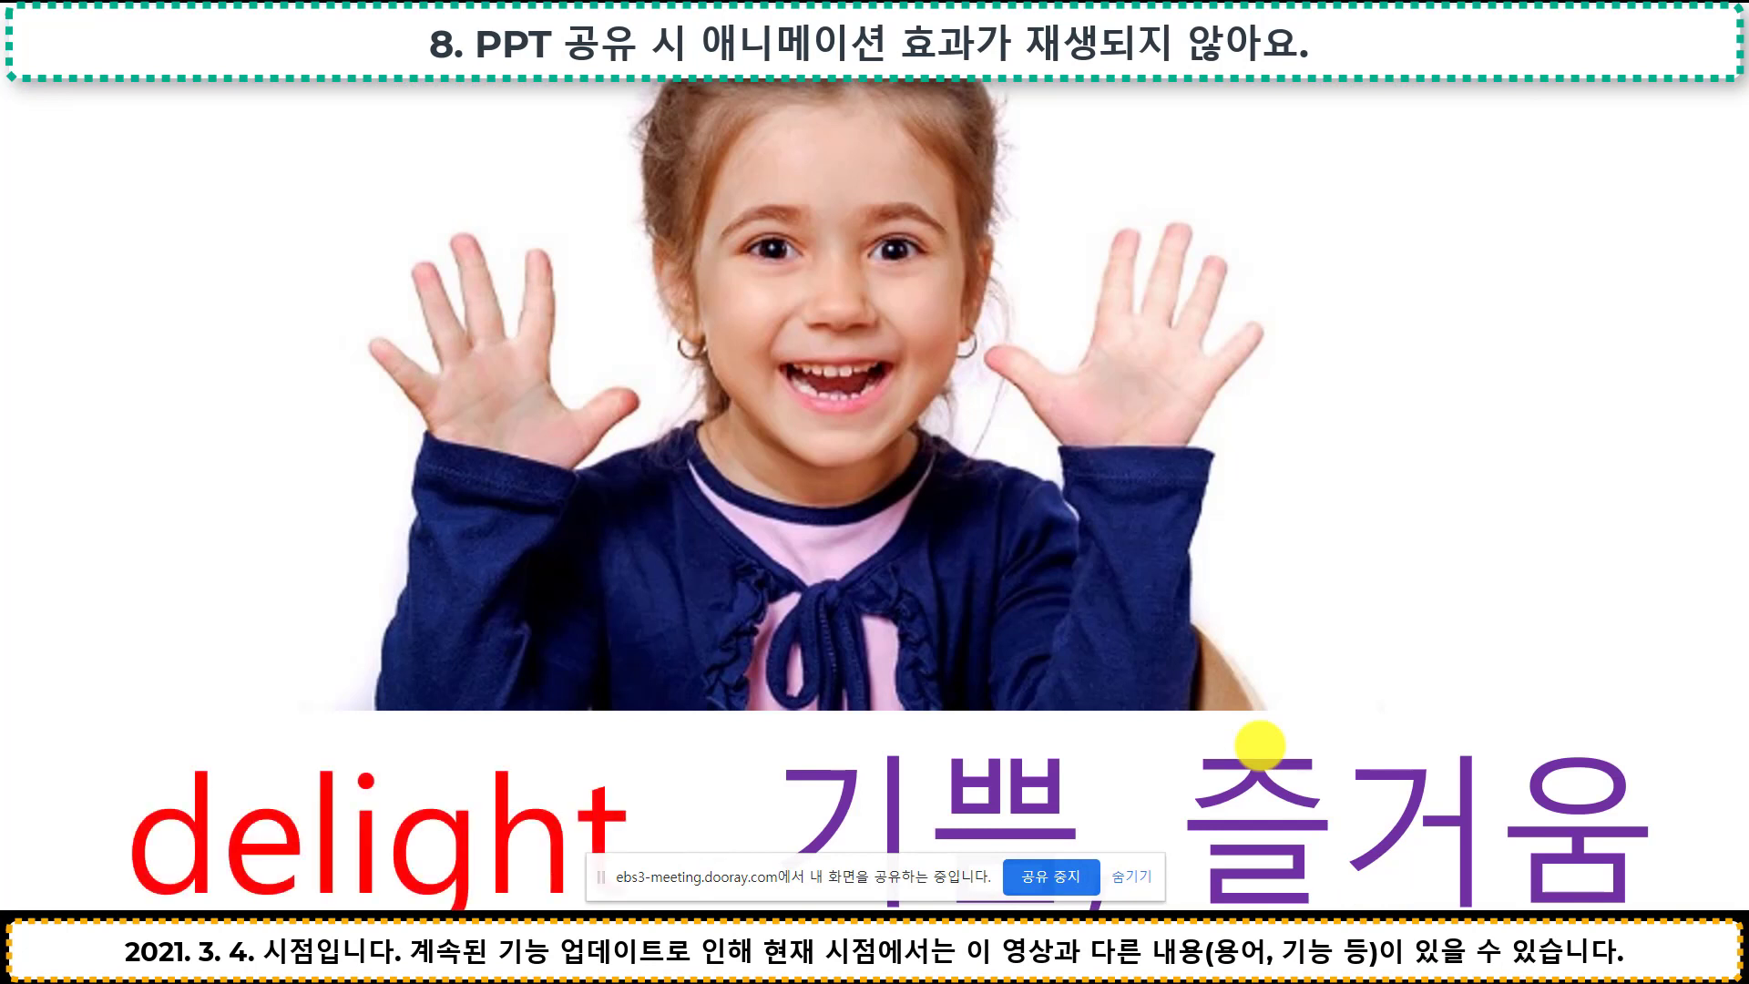
left_click(1259, 746)
key("Escape")
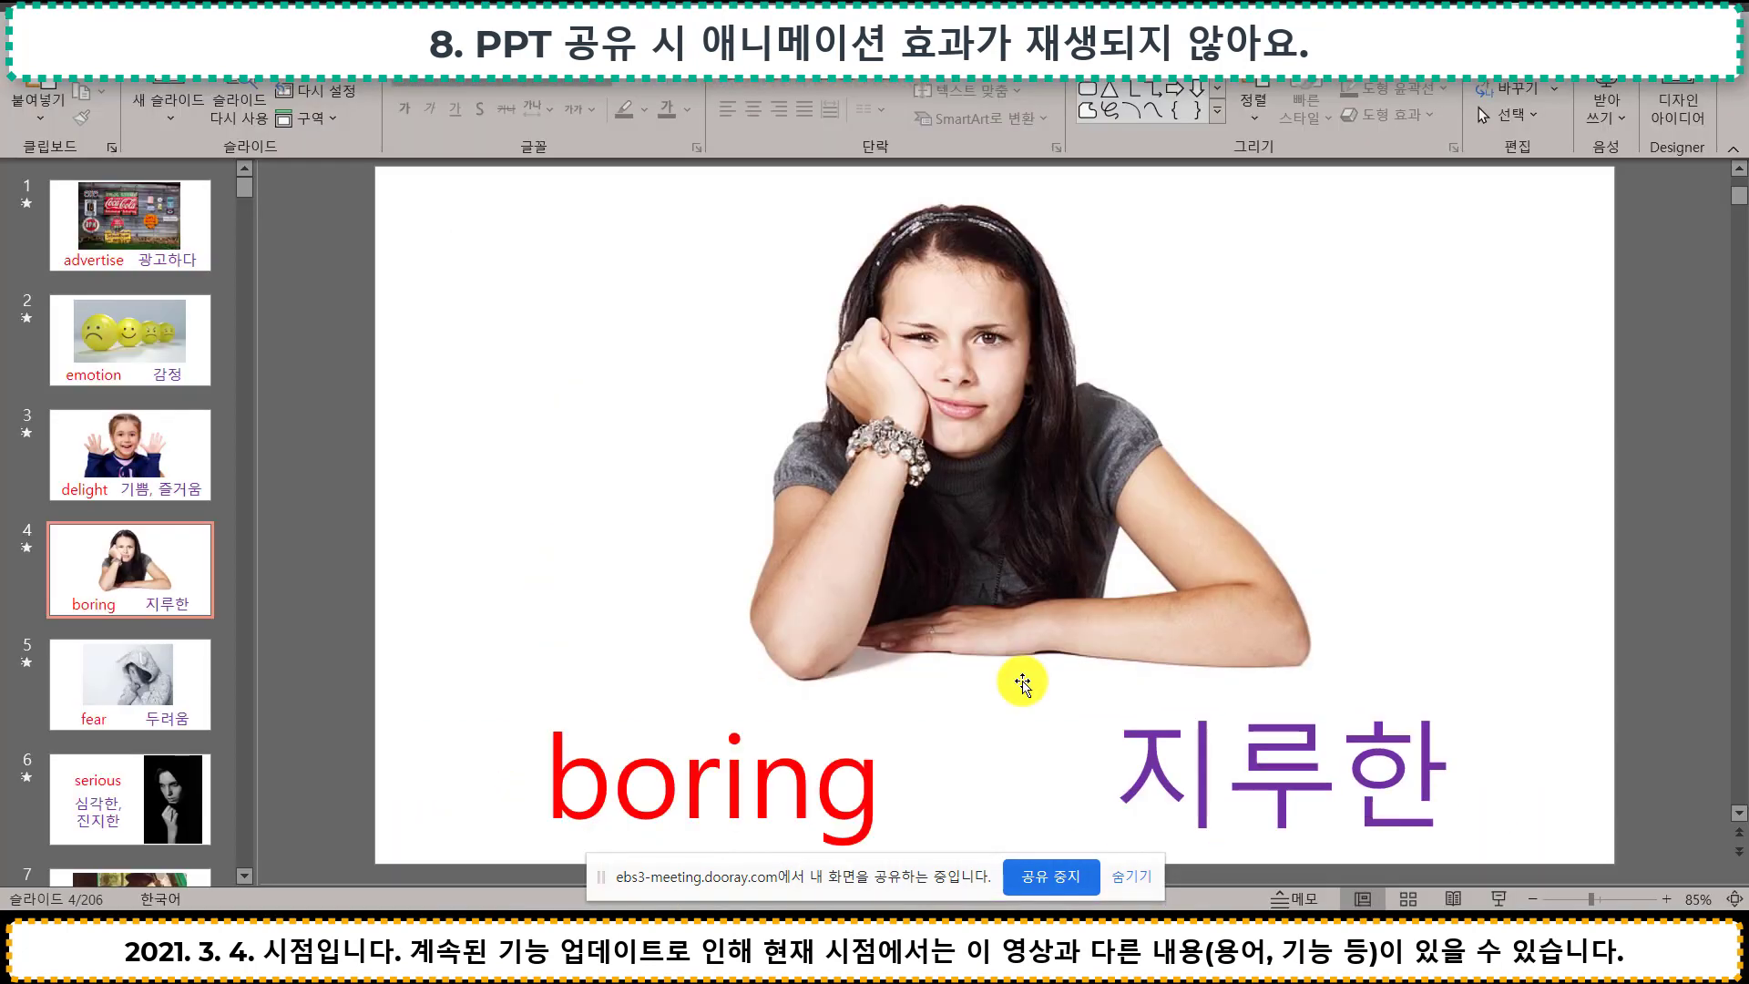
left_click(1023, 886)
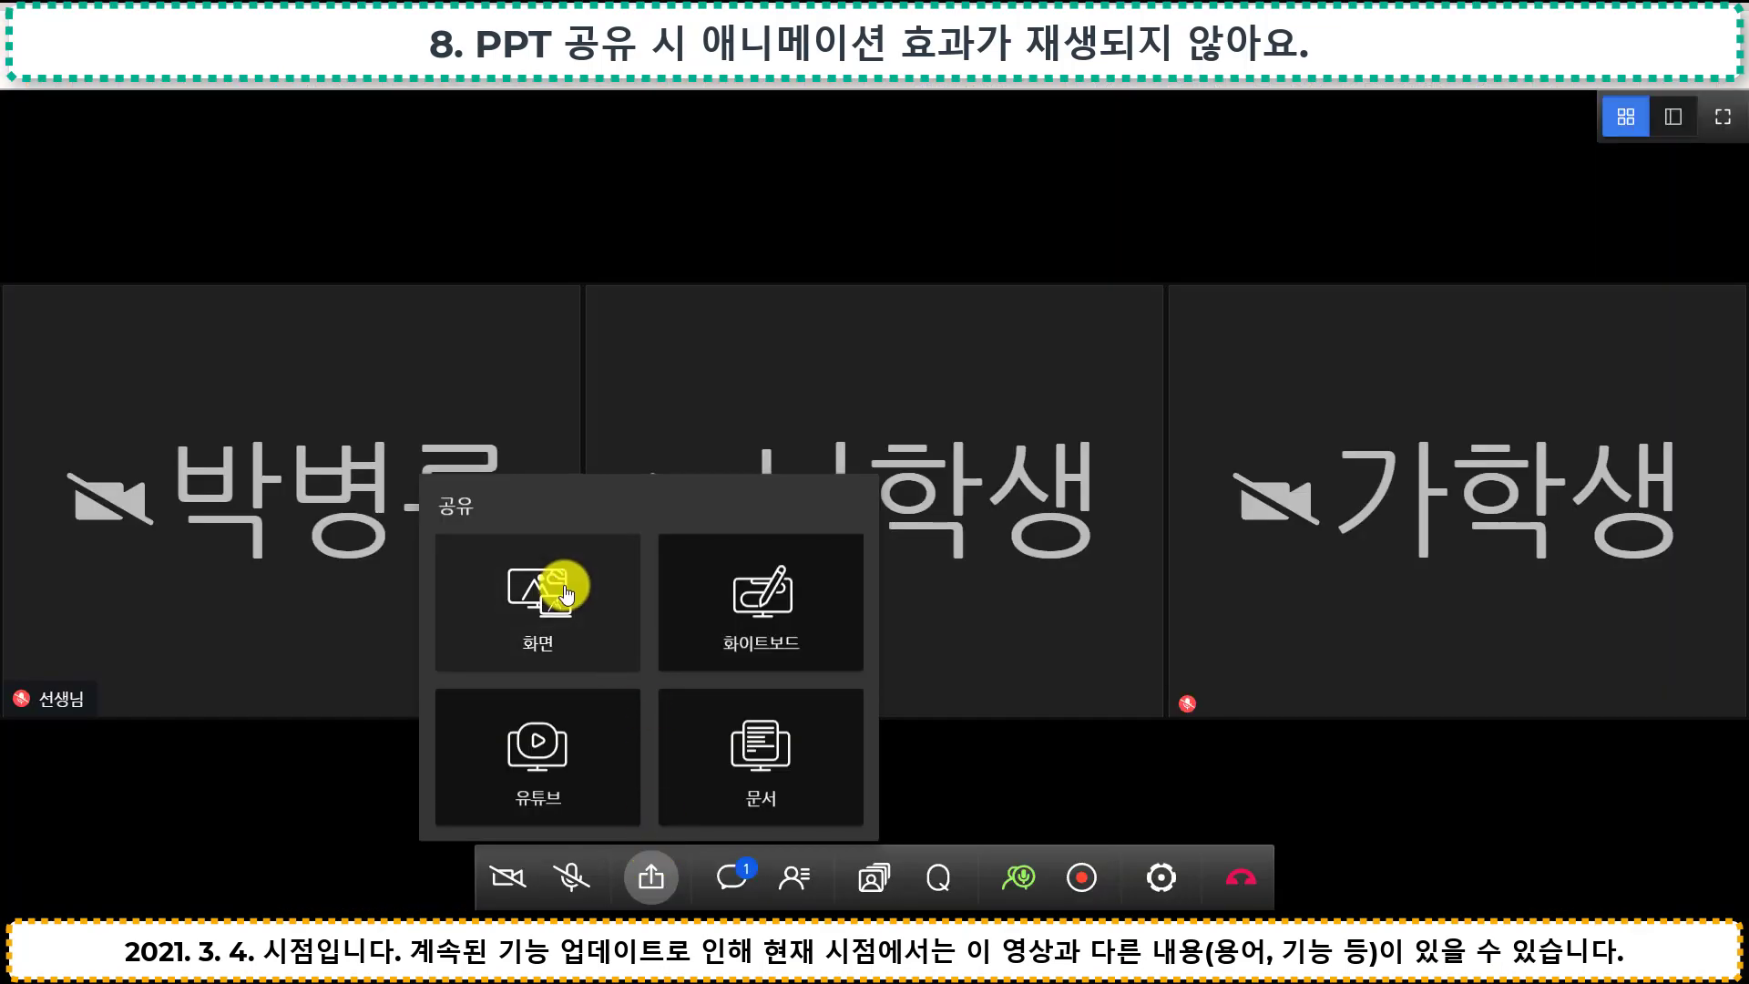
Share only the 클래스카드배틀 PowerPoint application window and run its slide show from slide 4
left_click(563, 588)
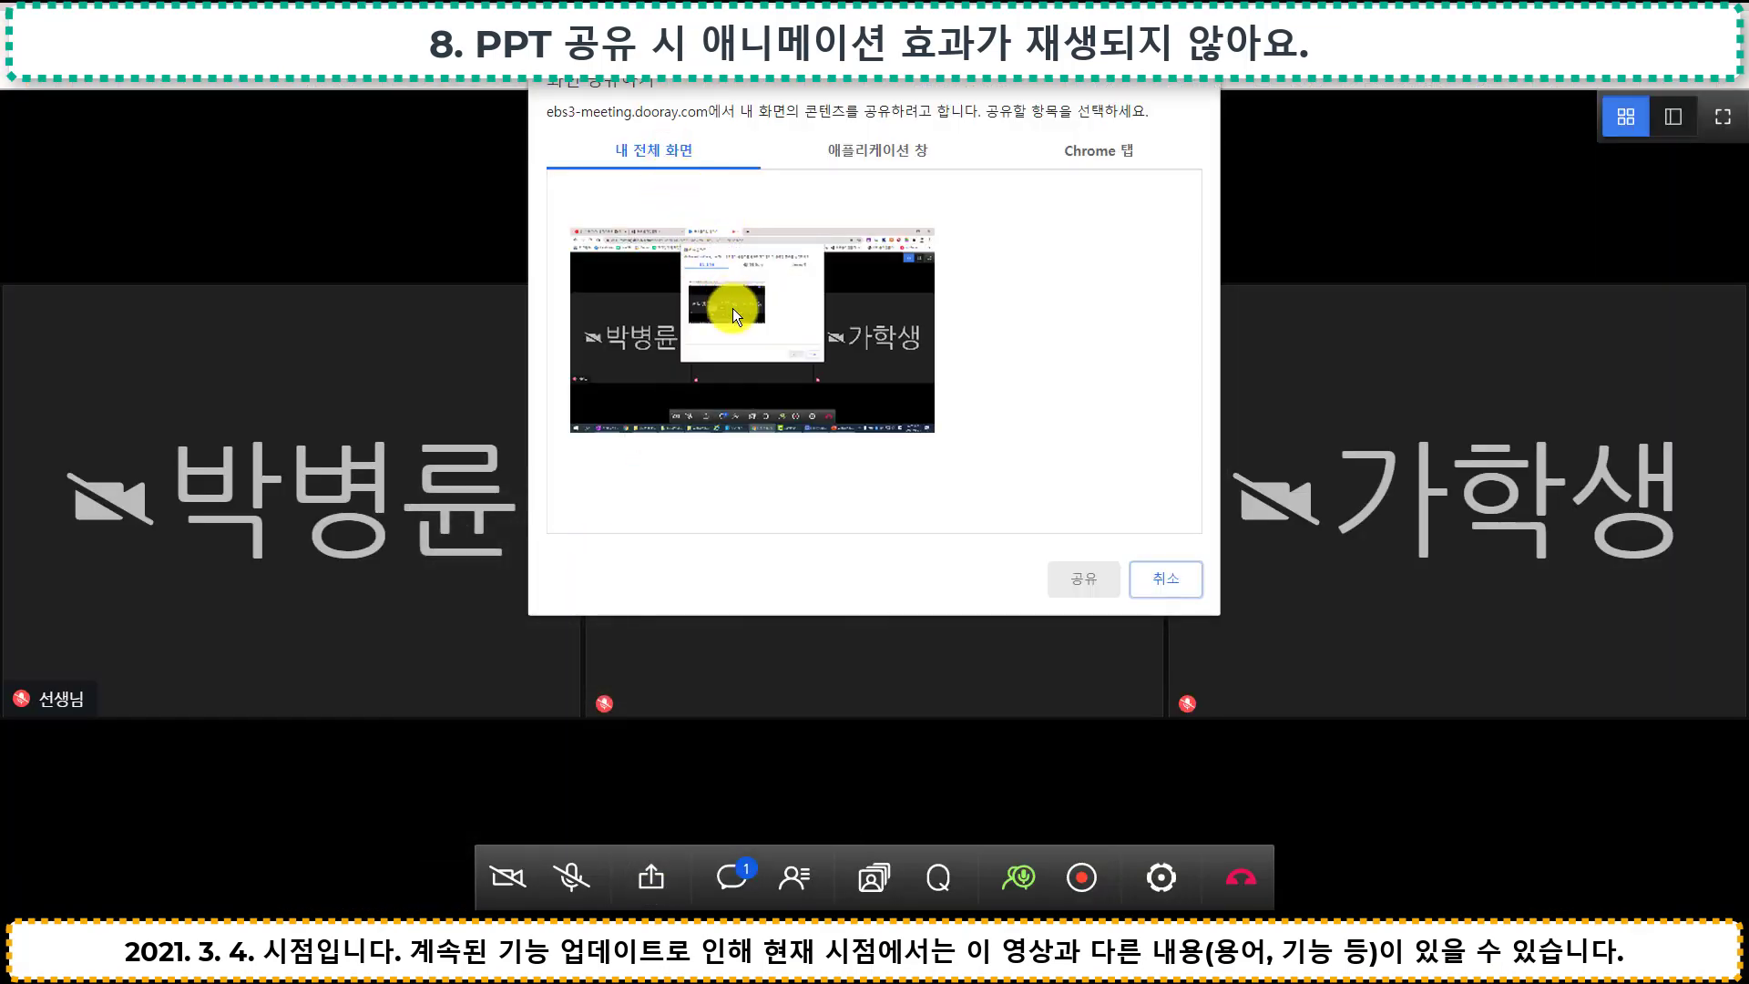
left_click(885, 150)
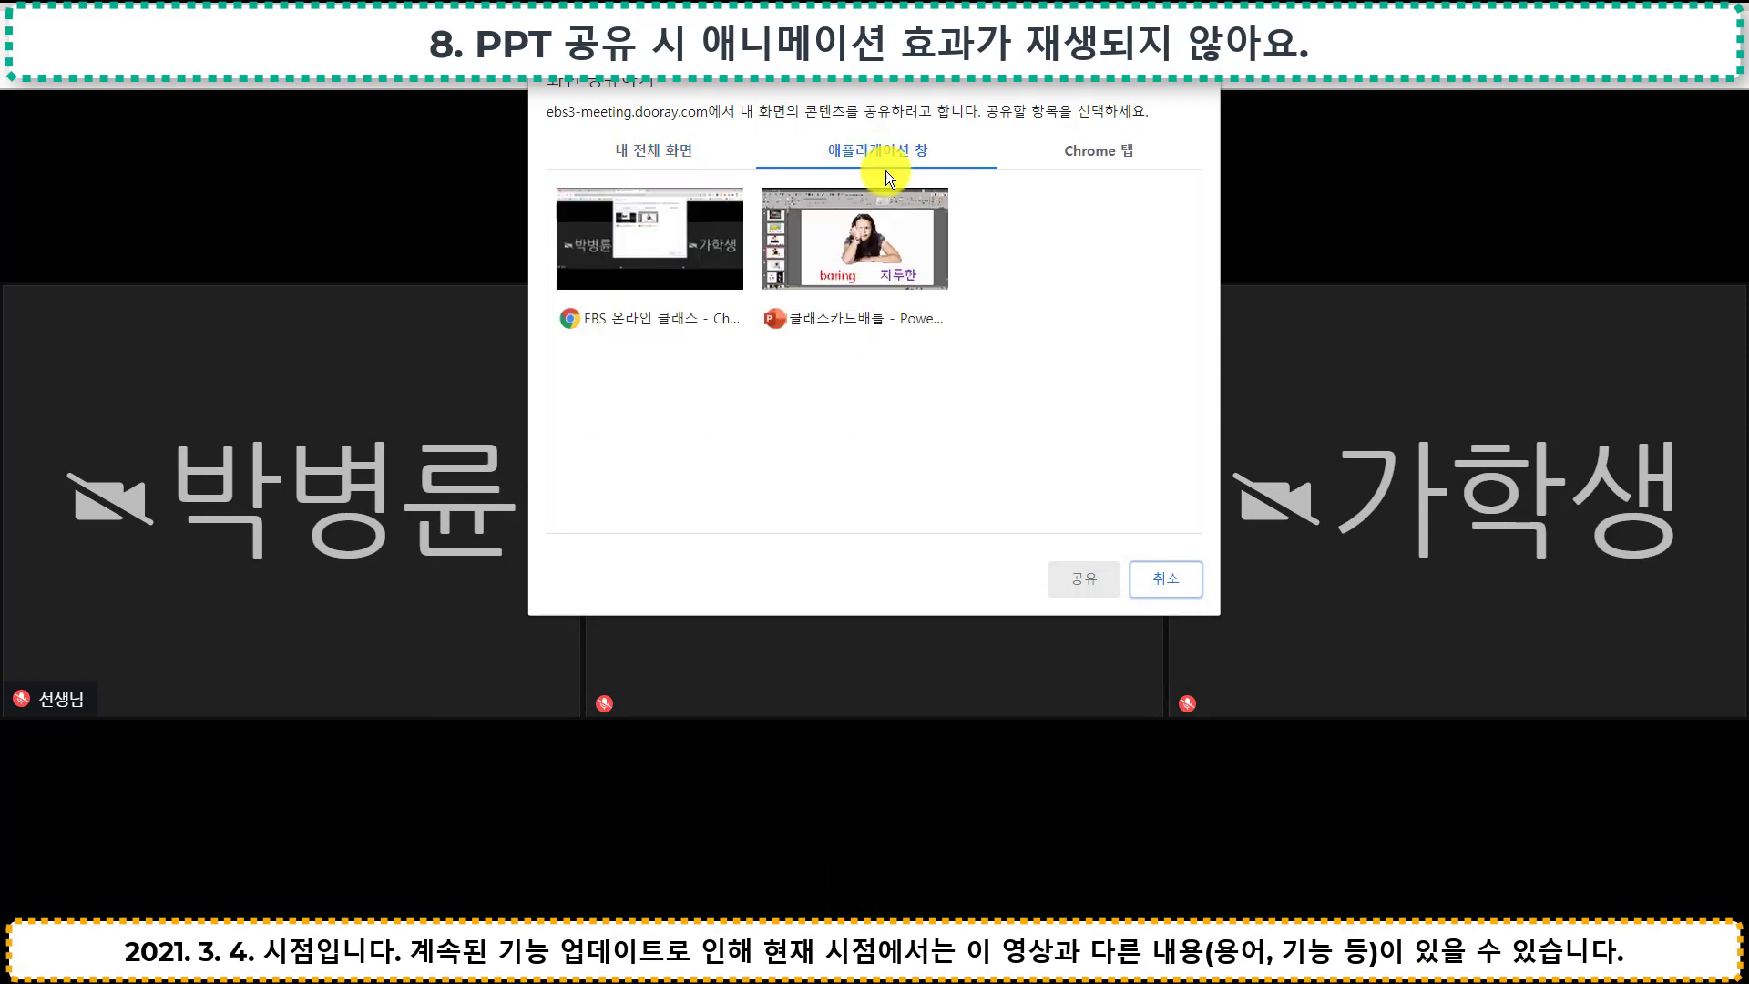
left_click(855, 256)
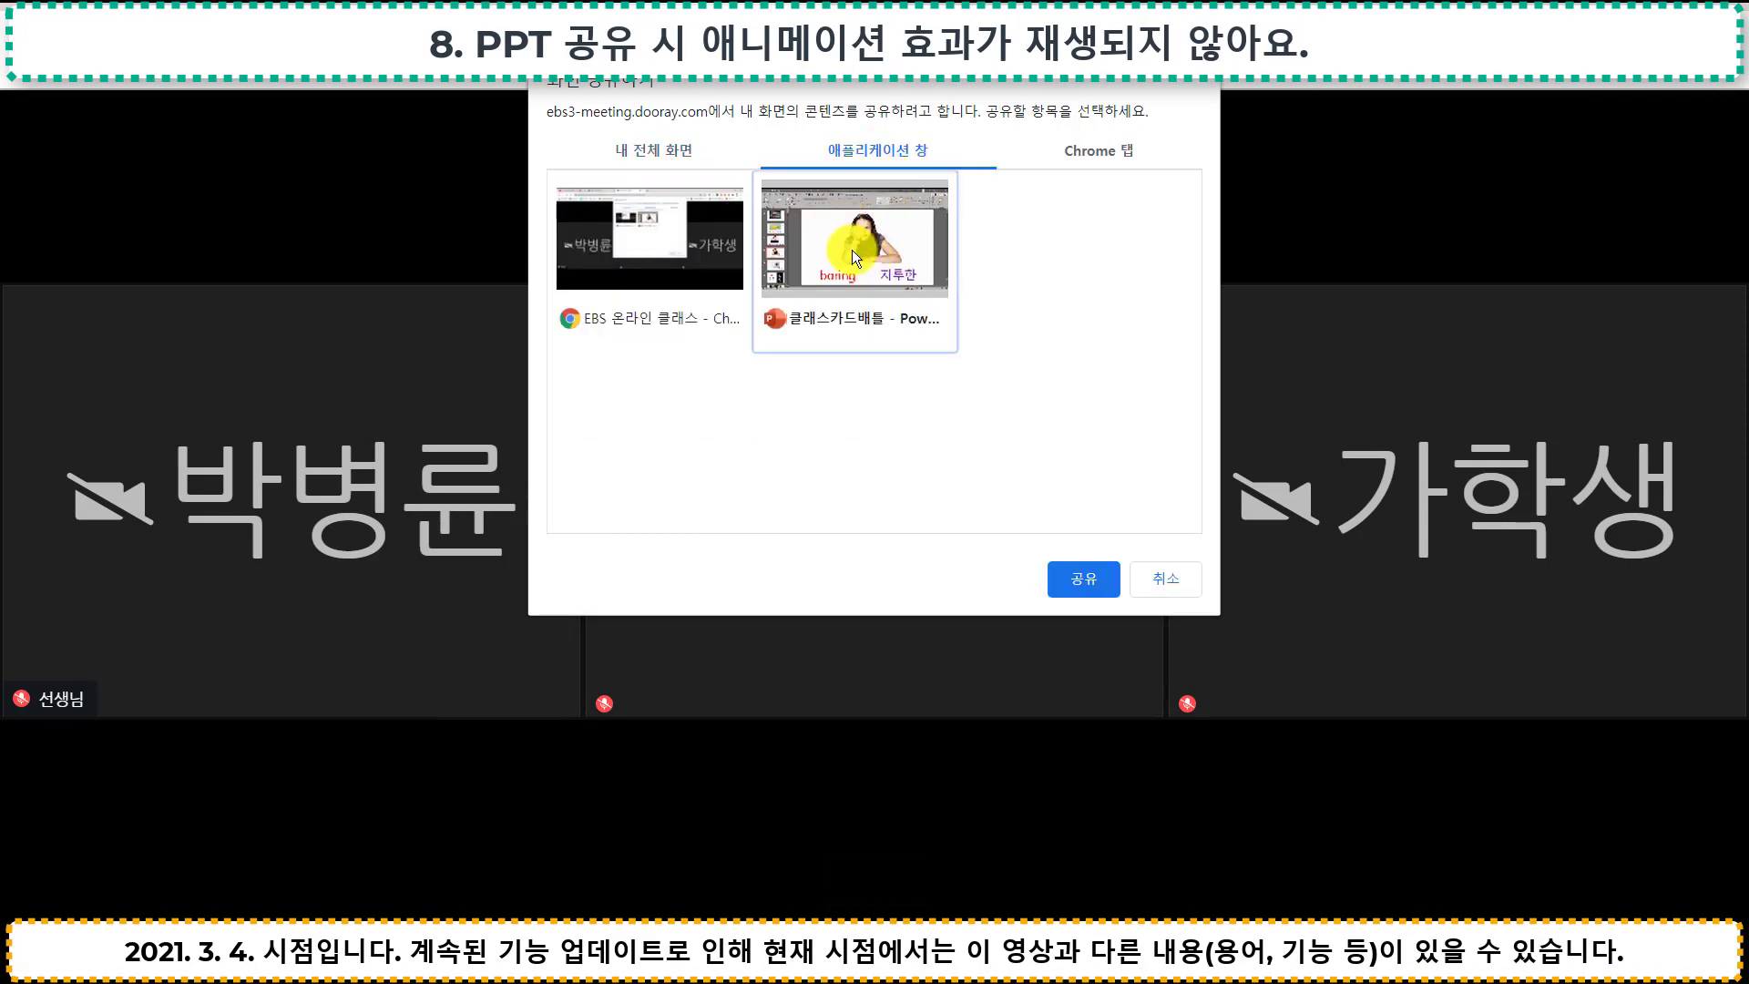
left_click(1090, 586)
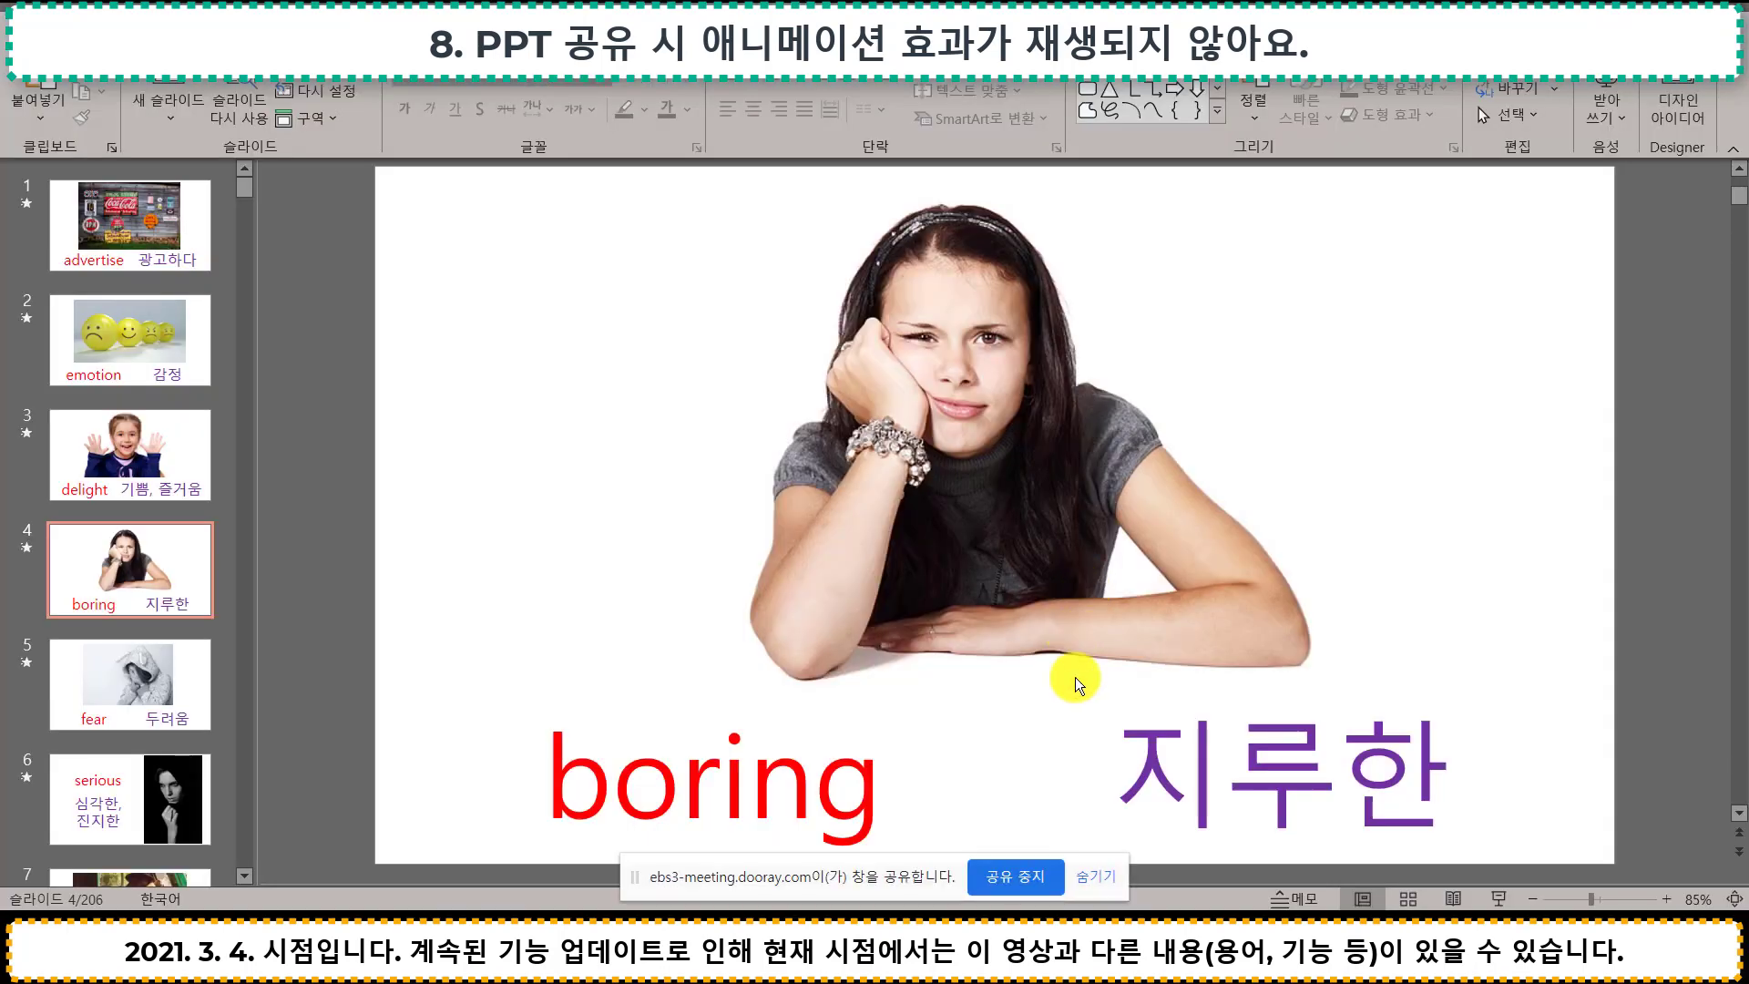
left_click(1494, 898)
left_click(1373, 716)
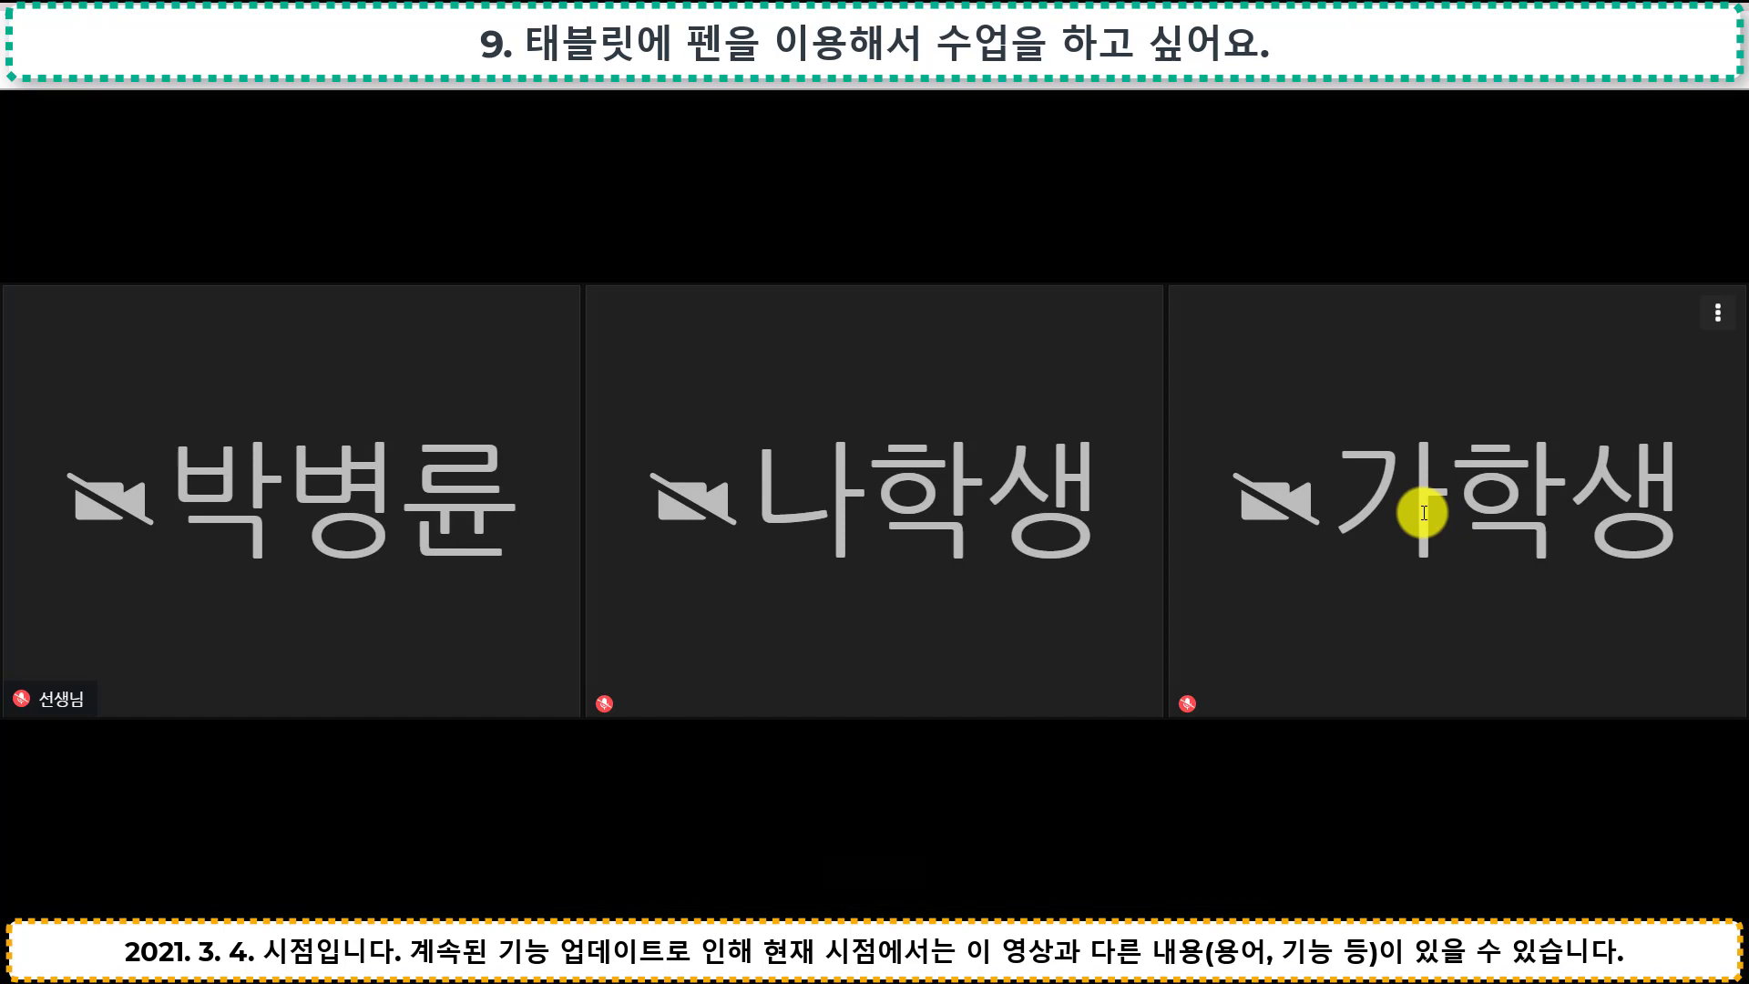
Make 가학생 the presenter and acknowledge the presentation notice on that student's tablet
left_click(1716, 319)
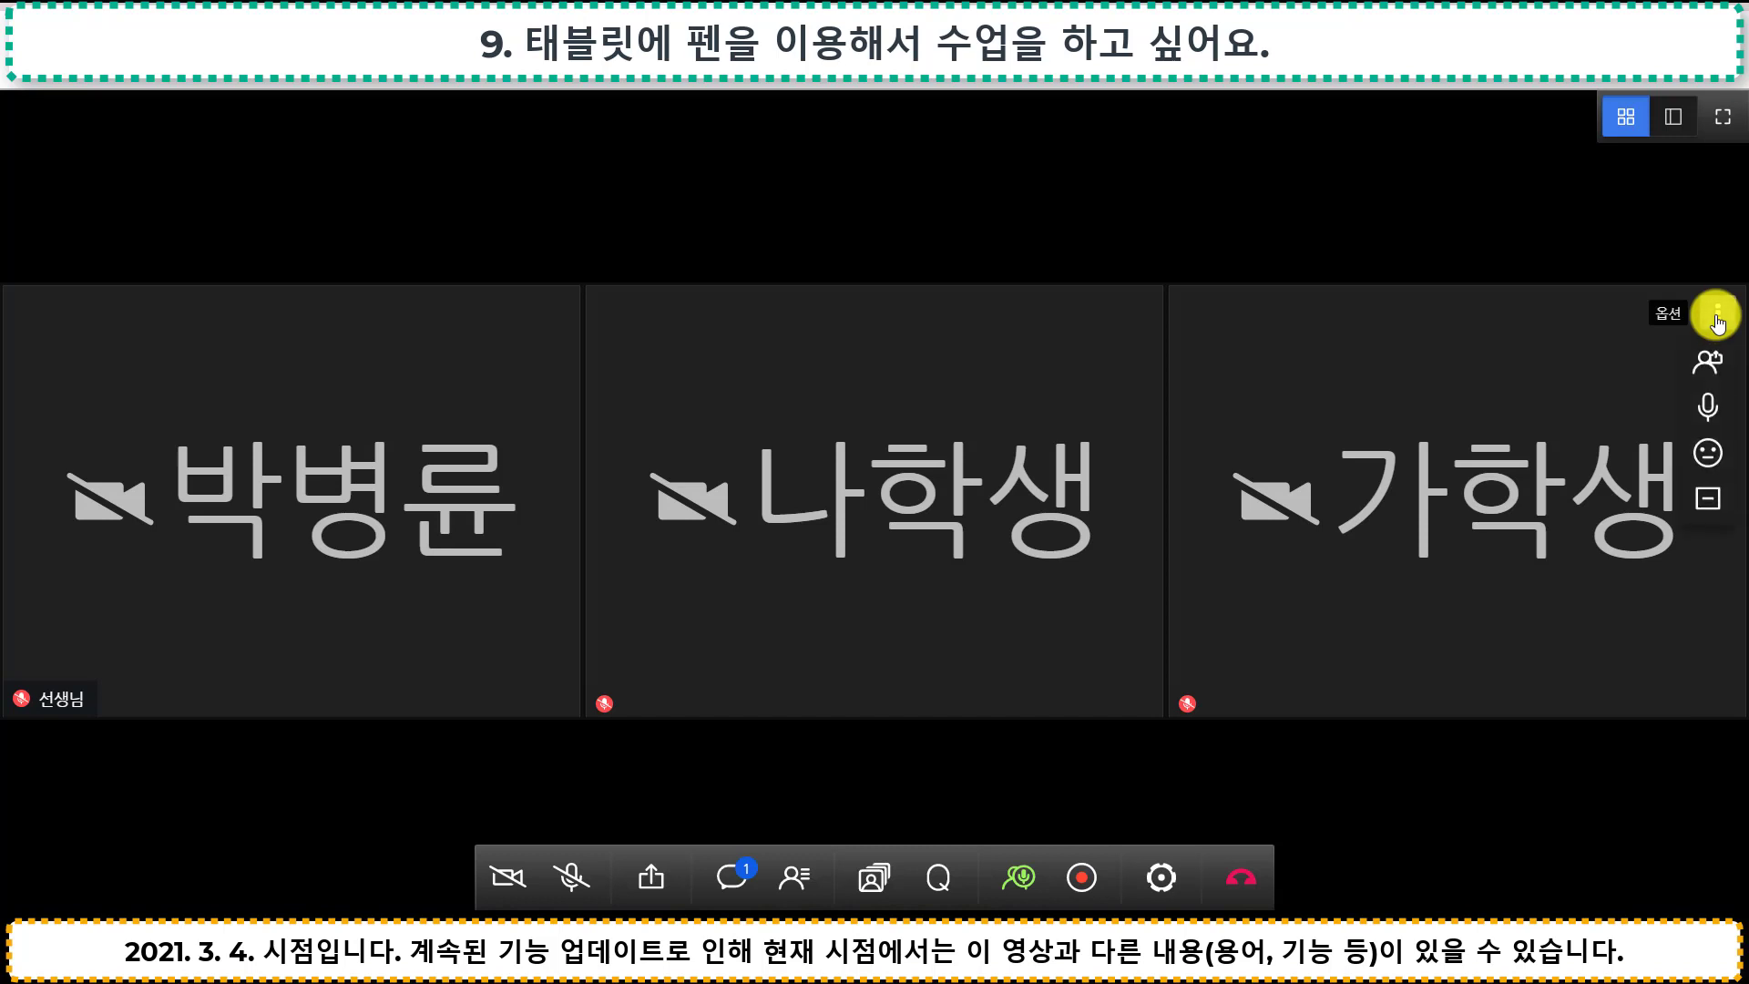
left_click(1706, 362)
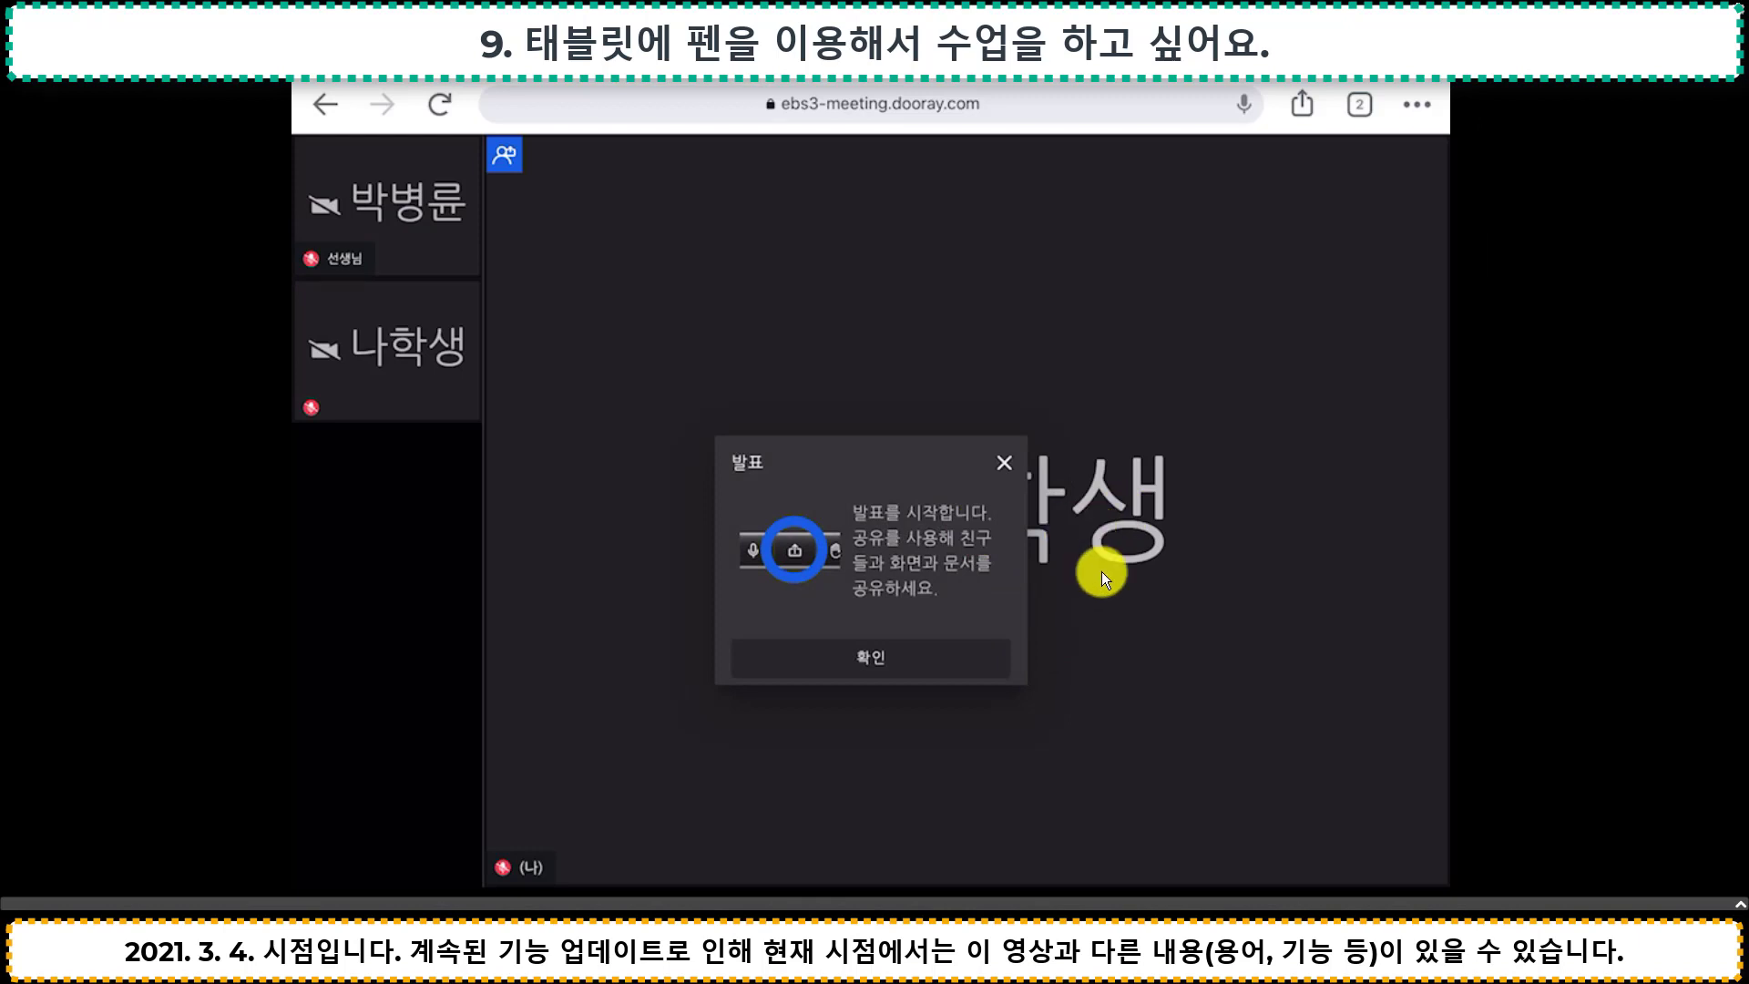
left_click(927, 654)
mouse_move(925, 698)
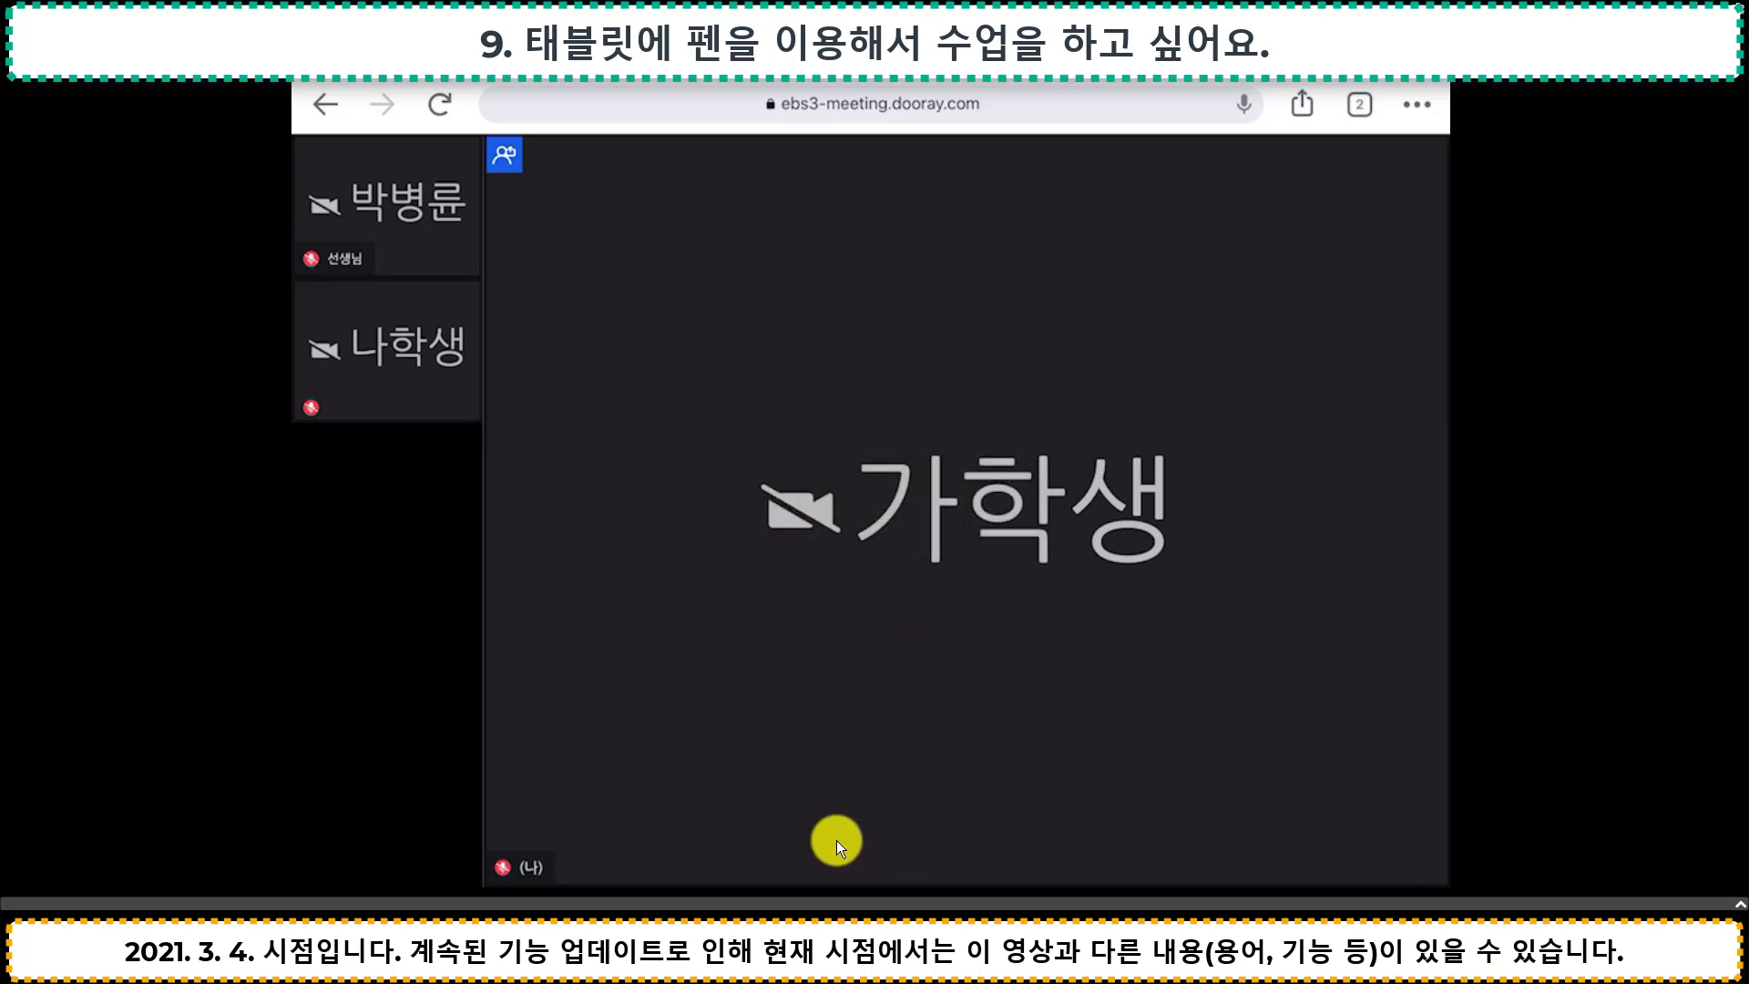
Start a document share from the student's tablet and browse its storage locations for a file
left_click(834, 850)
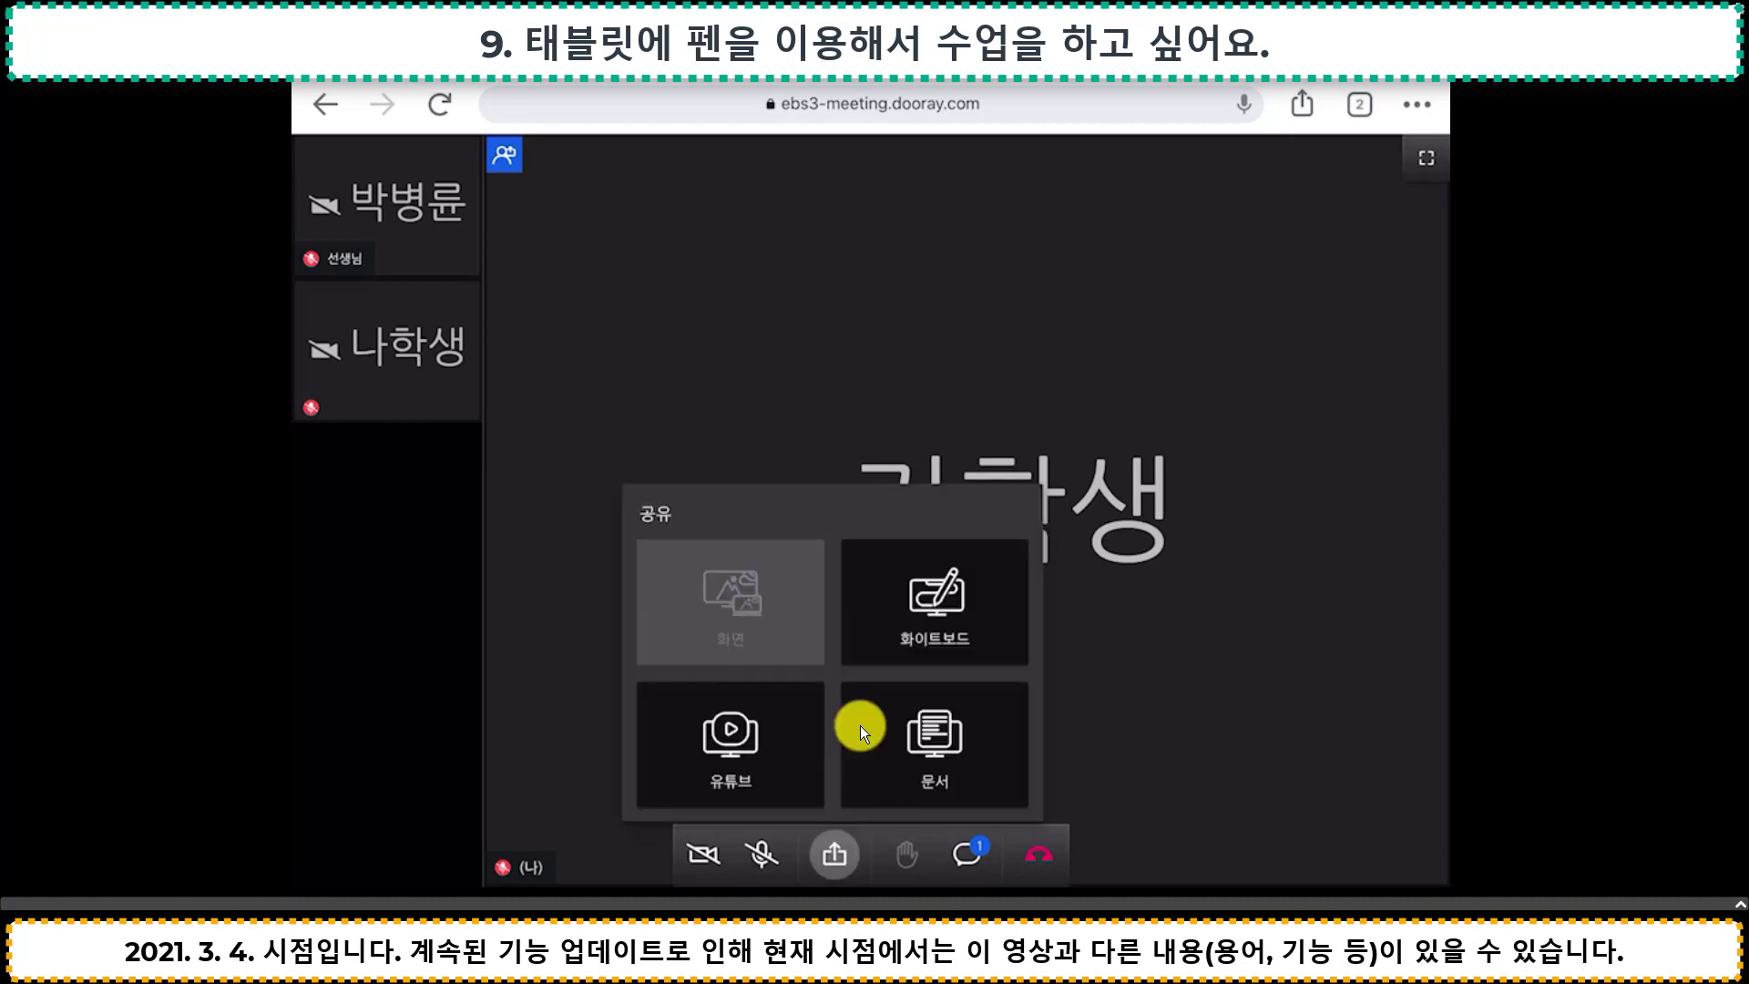
left_click(925, 740)
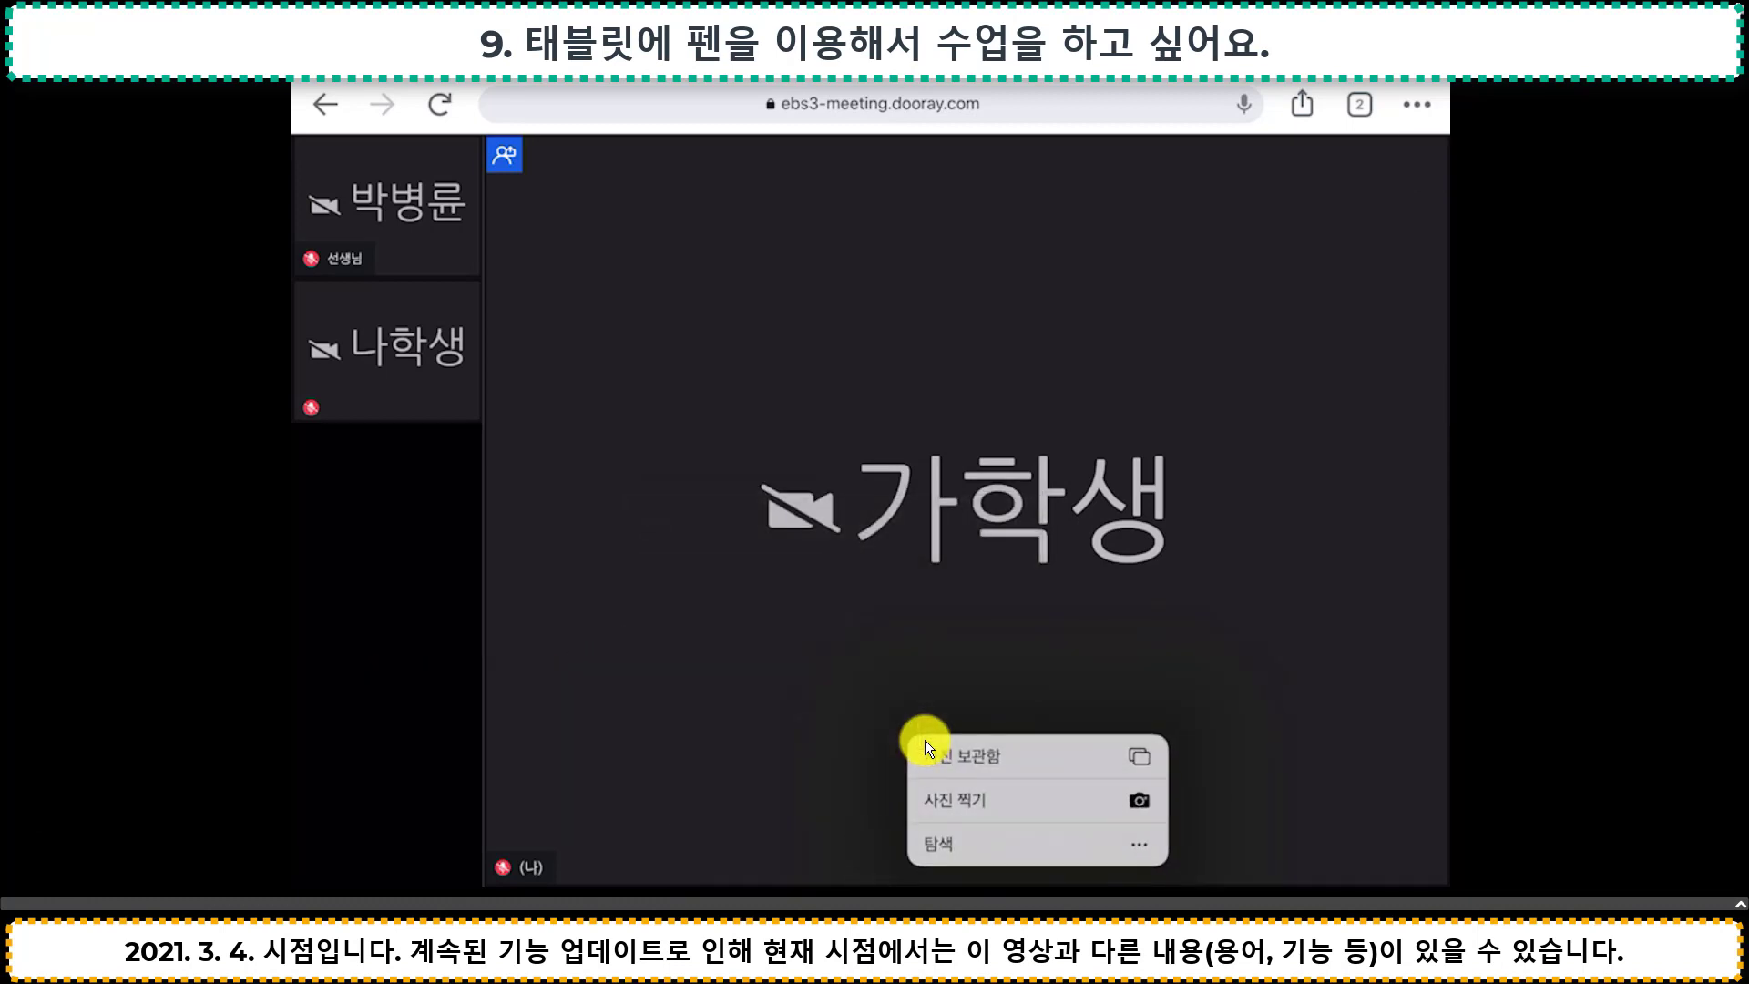
left_click(1022, 838)
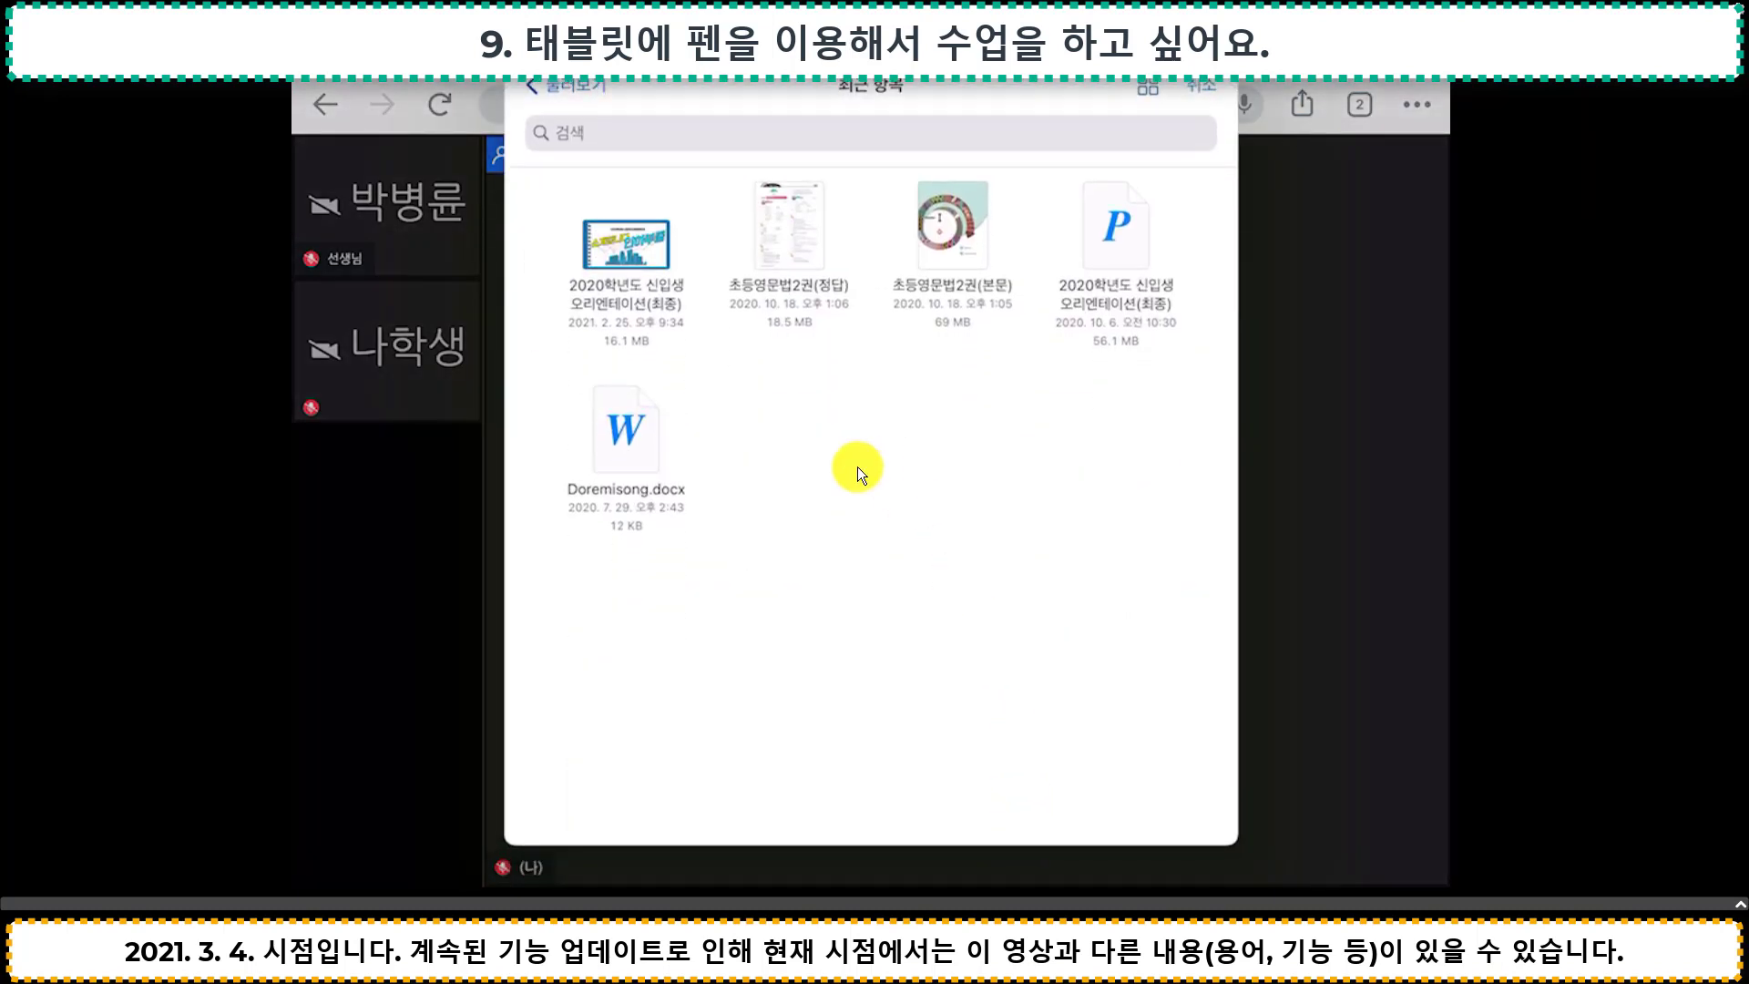
left_click(567, 87)
left_click(642, 326)
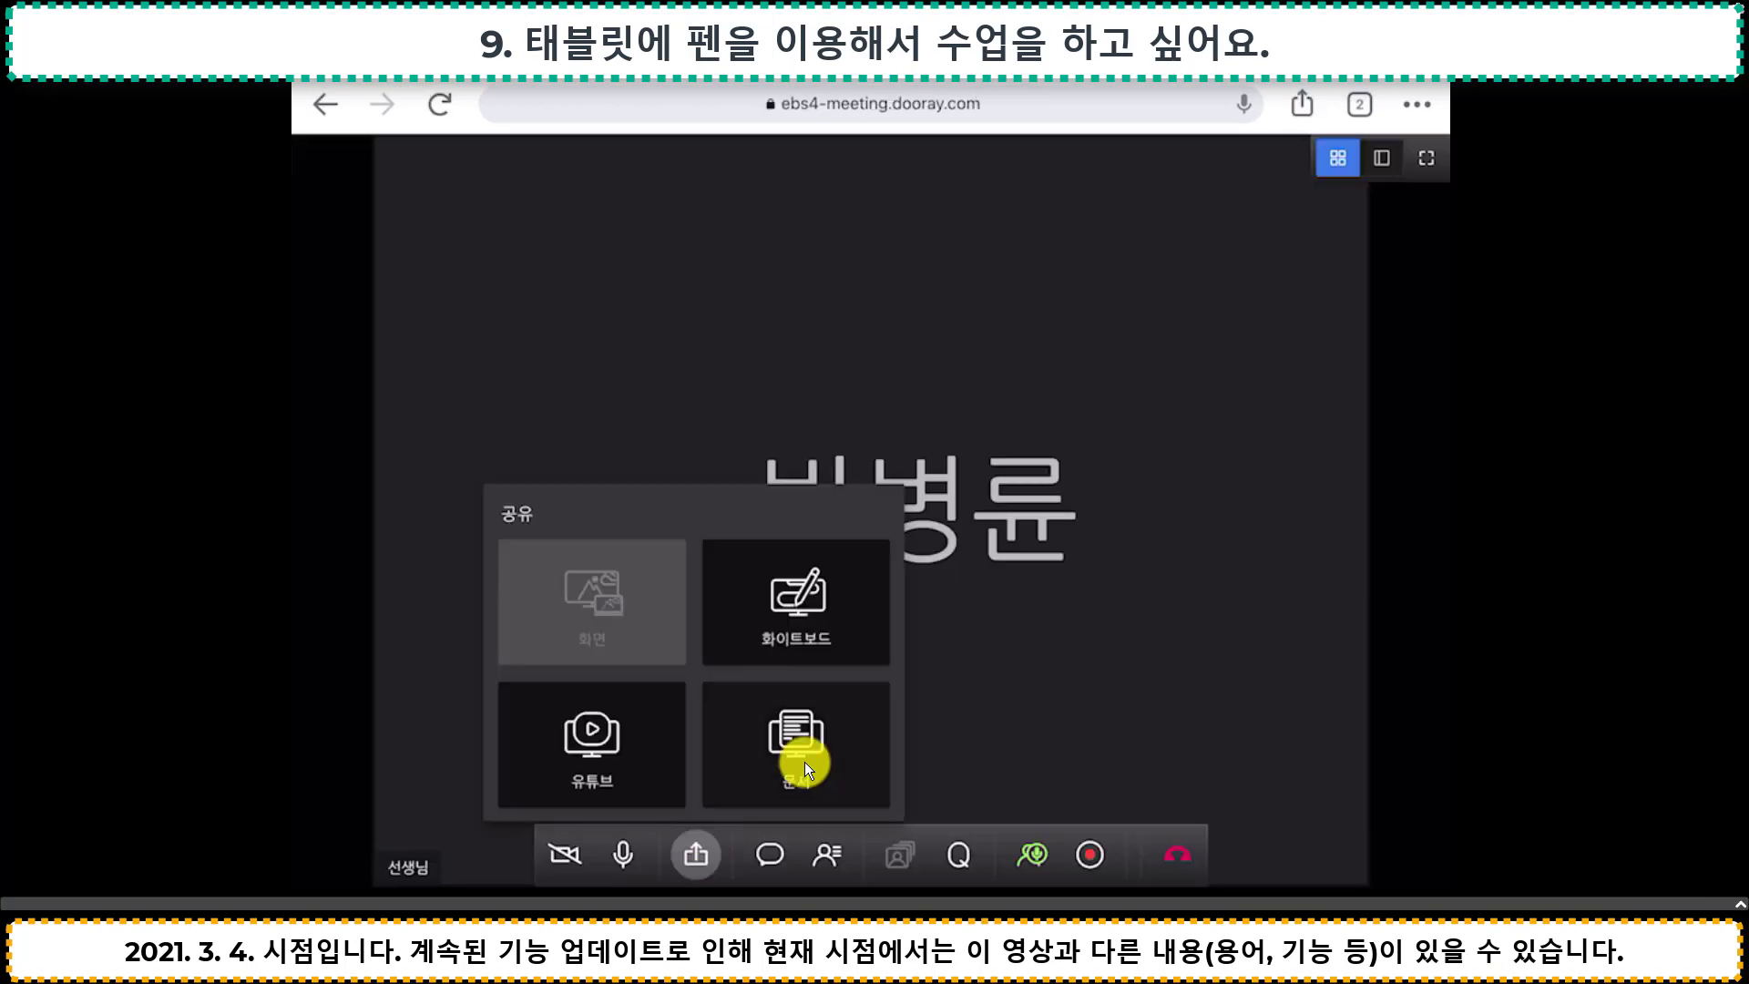
Share the 2020학년도 신입생 오리엔테이션(최종) document from the recent files on the teacher's tablet
left_click(805, 762)
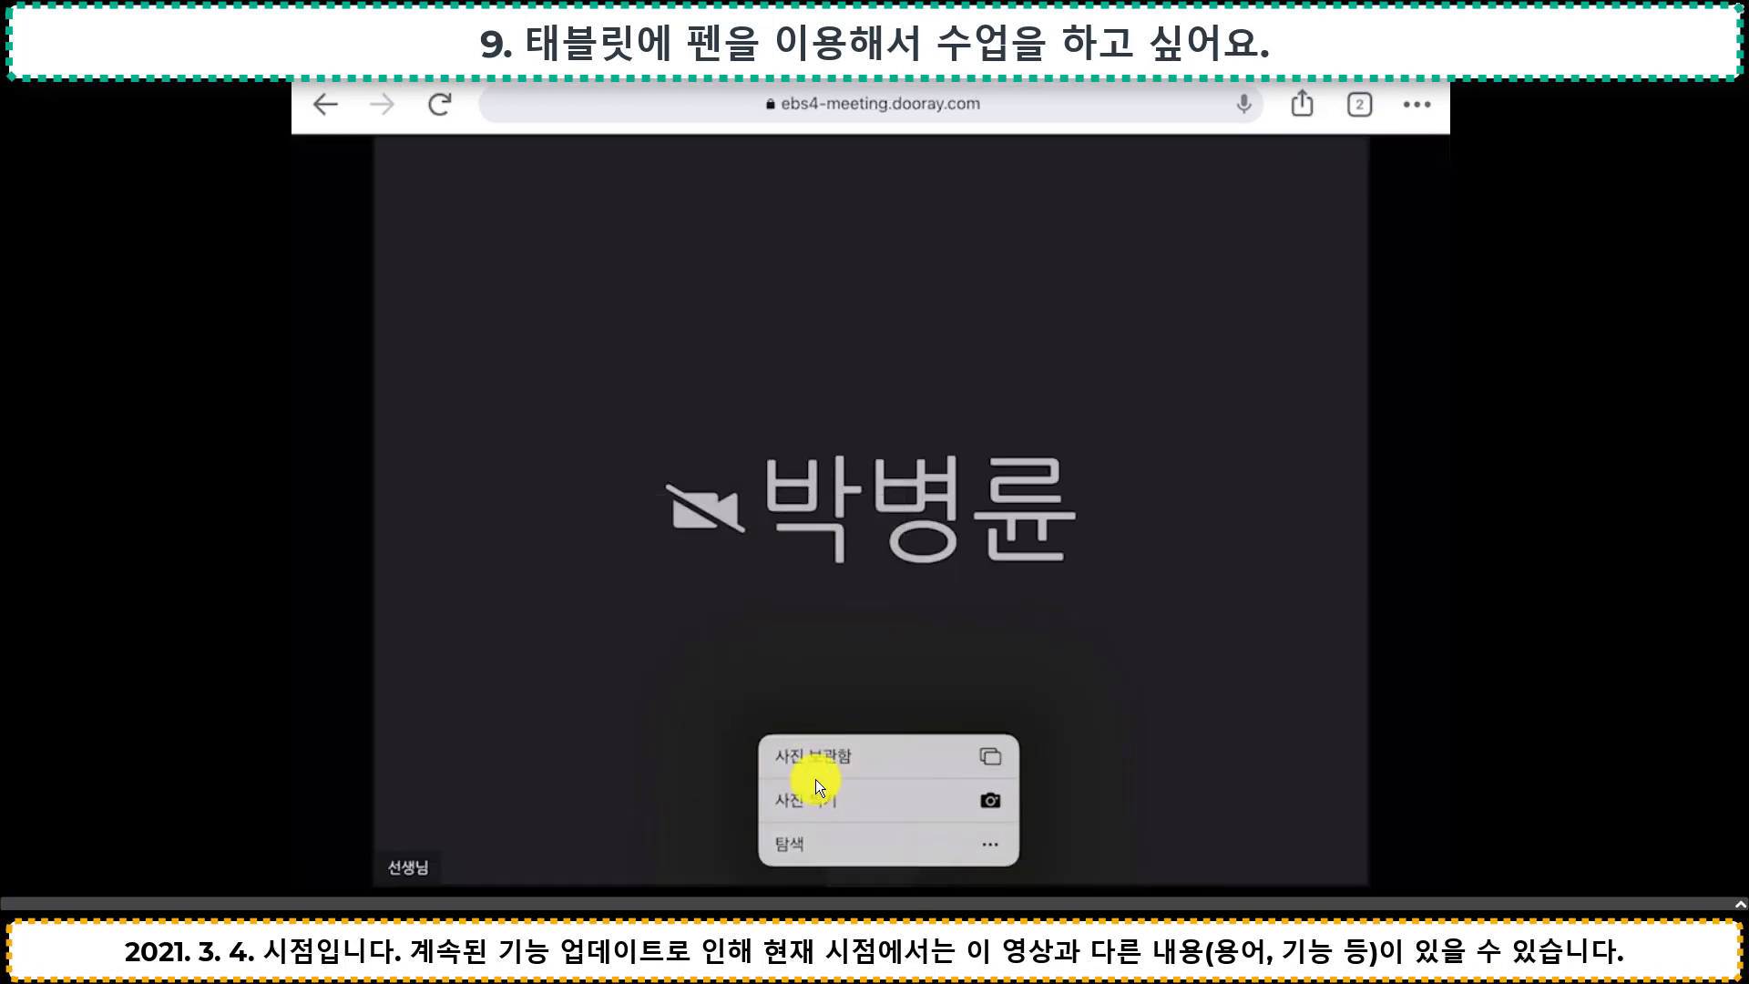
left_click(854, 855)
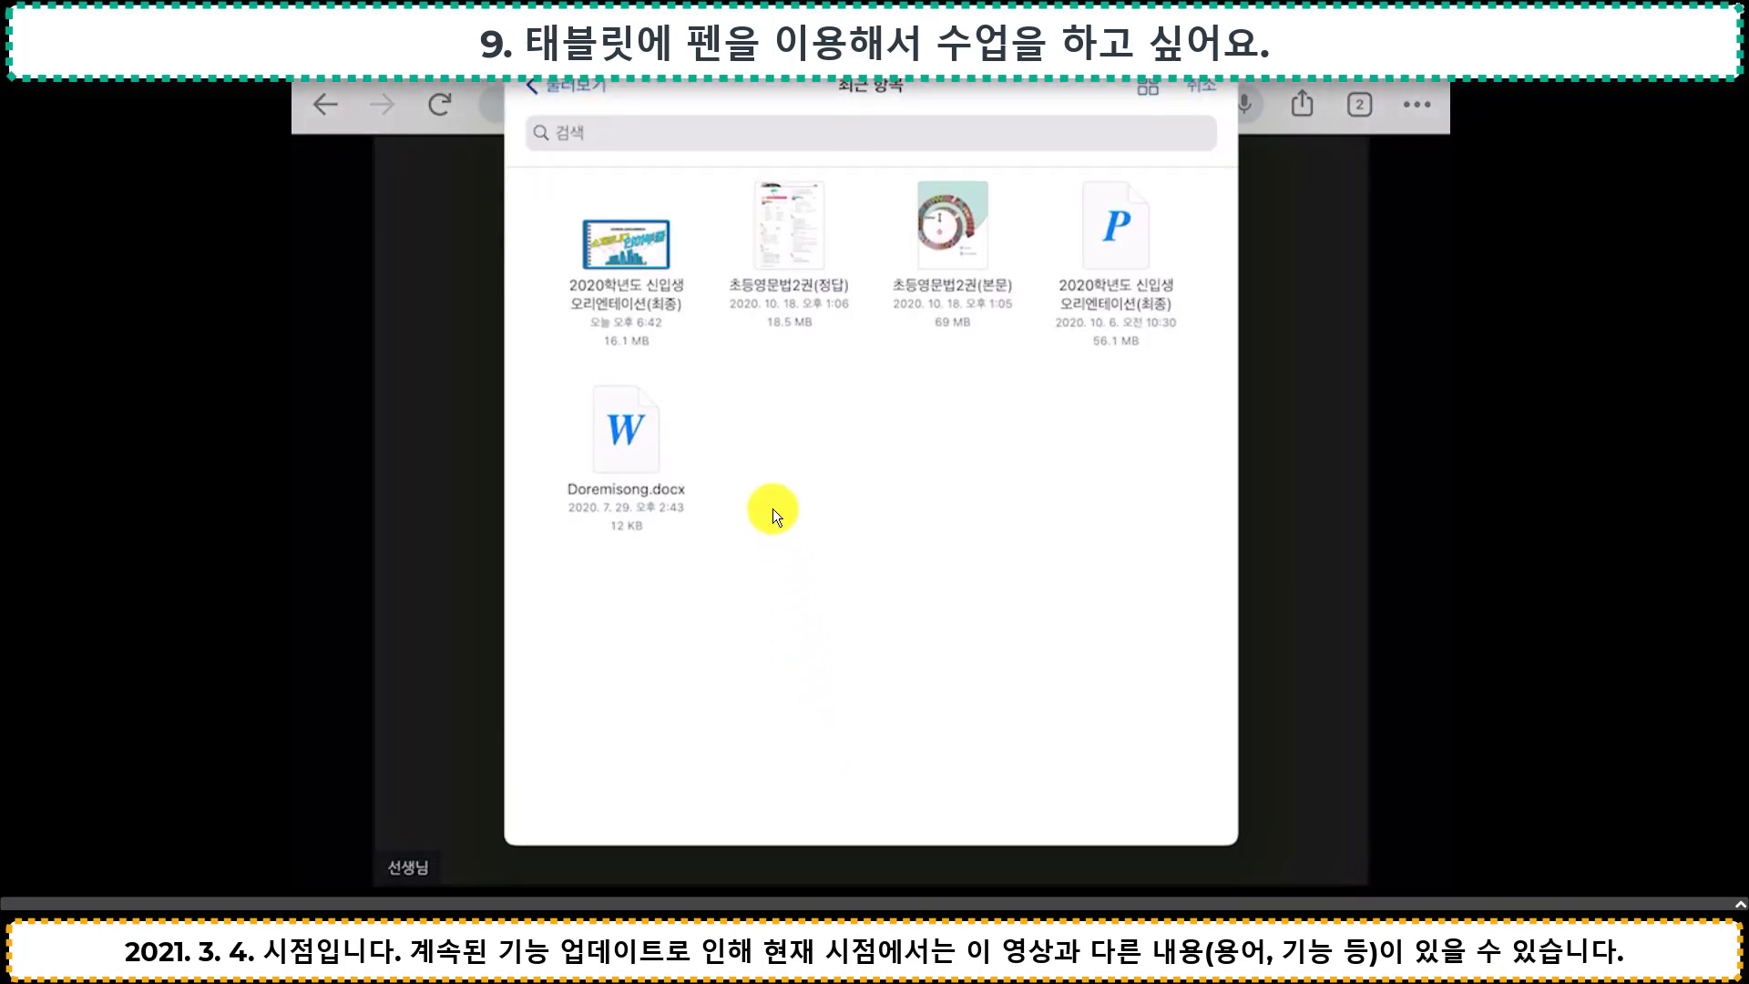
left_click(619, 244)
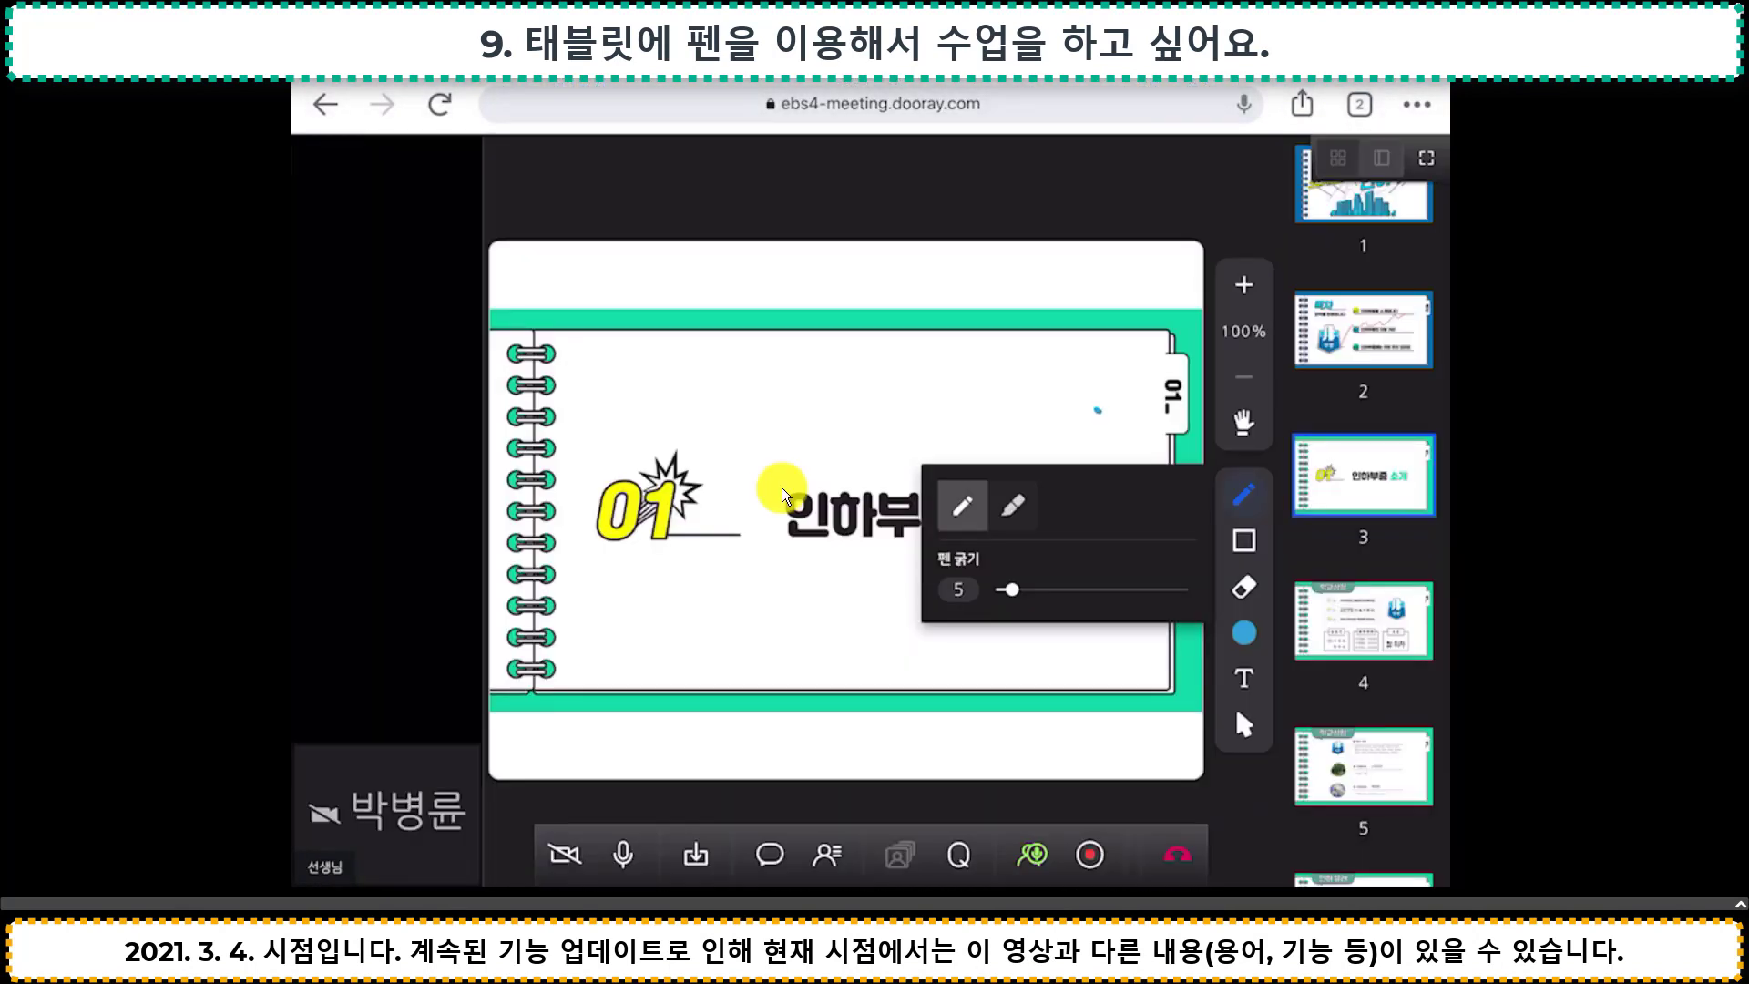
Set the pen thickness to 11 and draw a freehand stroke across slide 3 of the shared document
left_click_drag(1011, 589, 1038, 589)
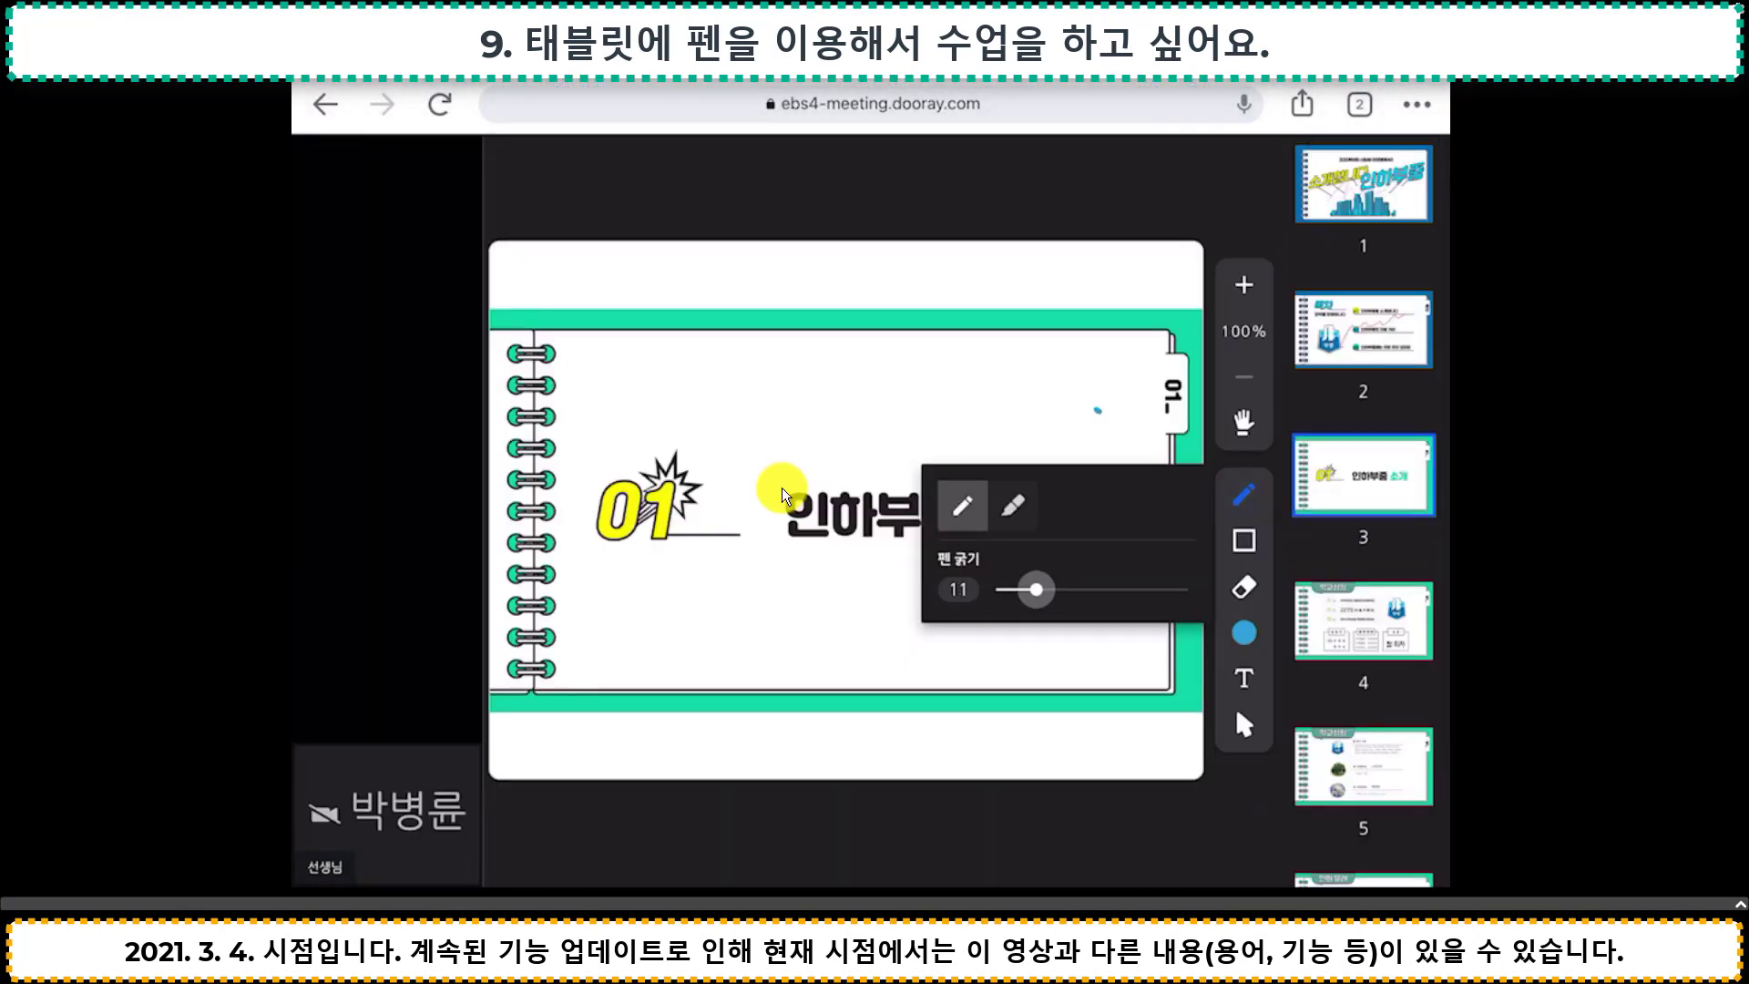
mouse_move(834, 443)
left_mouse_down()
mouse_move(897, 413)
mouse_move(1052, 407)
mouse_move(1107, 475)
mouse_move(983, 579)
mouse_move(1134, 480)
left_mouse_up()
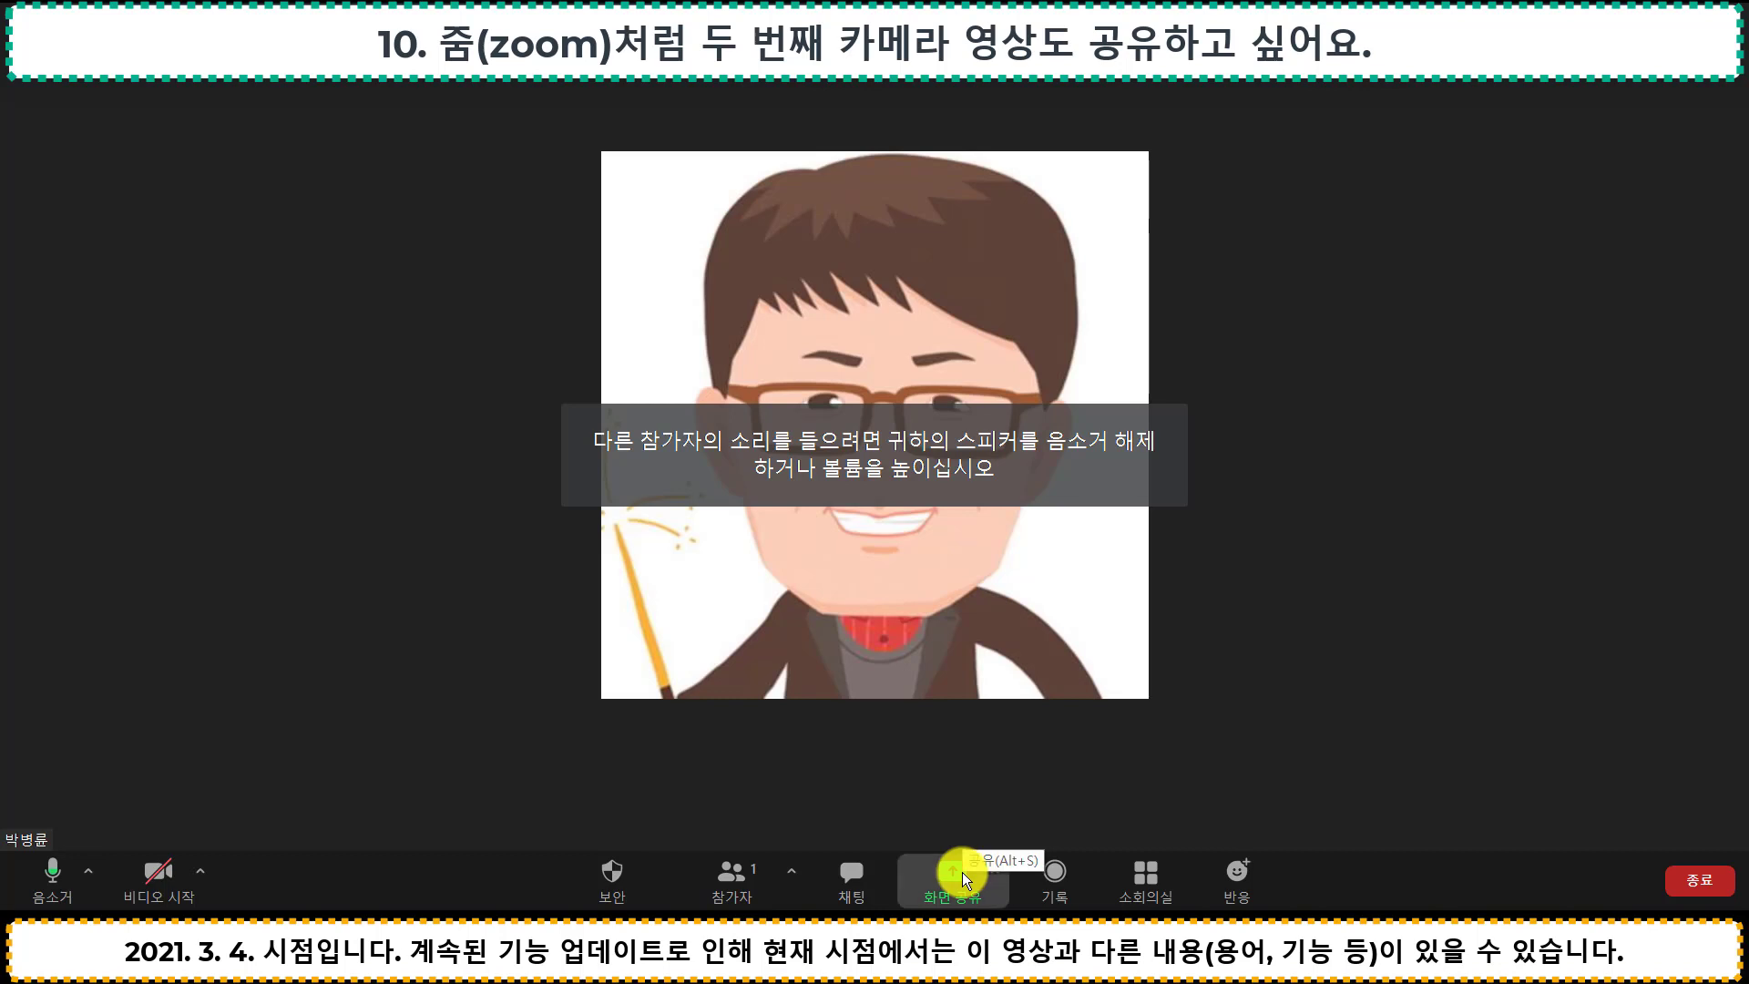
Switch to Zoom and choose second-camera content from the advanced screen-sharing options
left_click(953, 876)
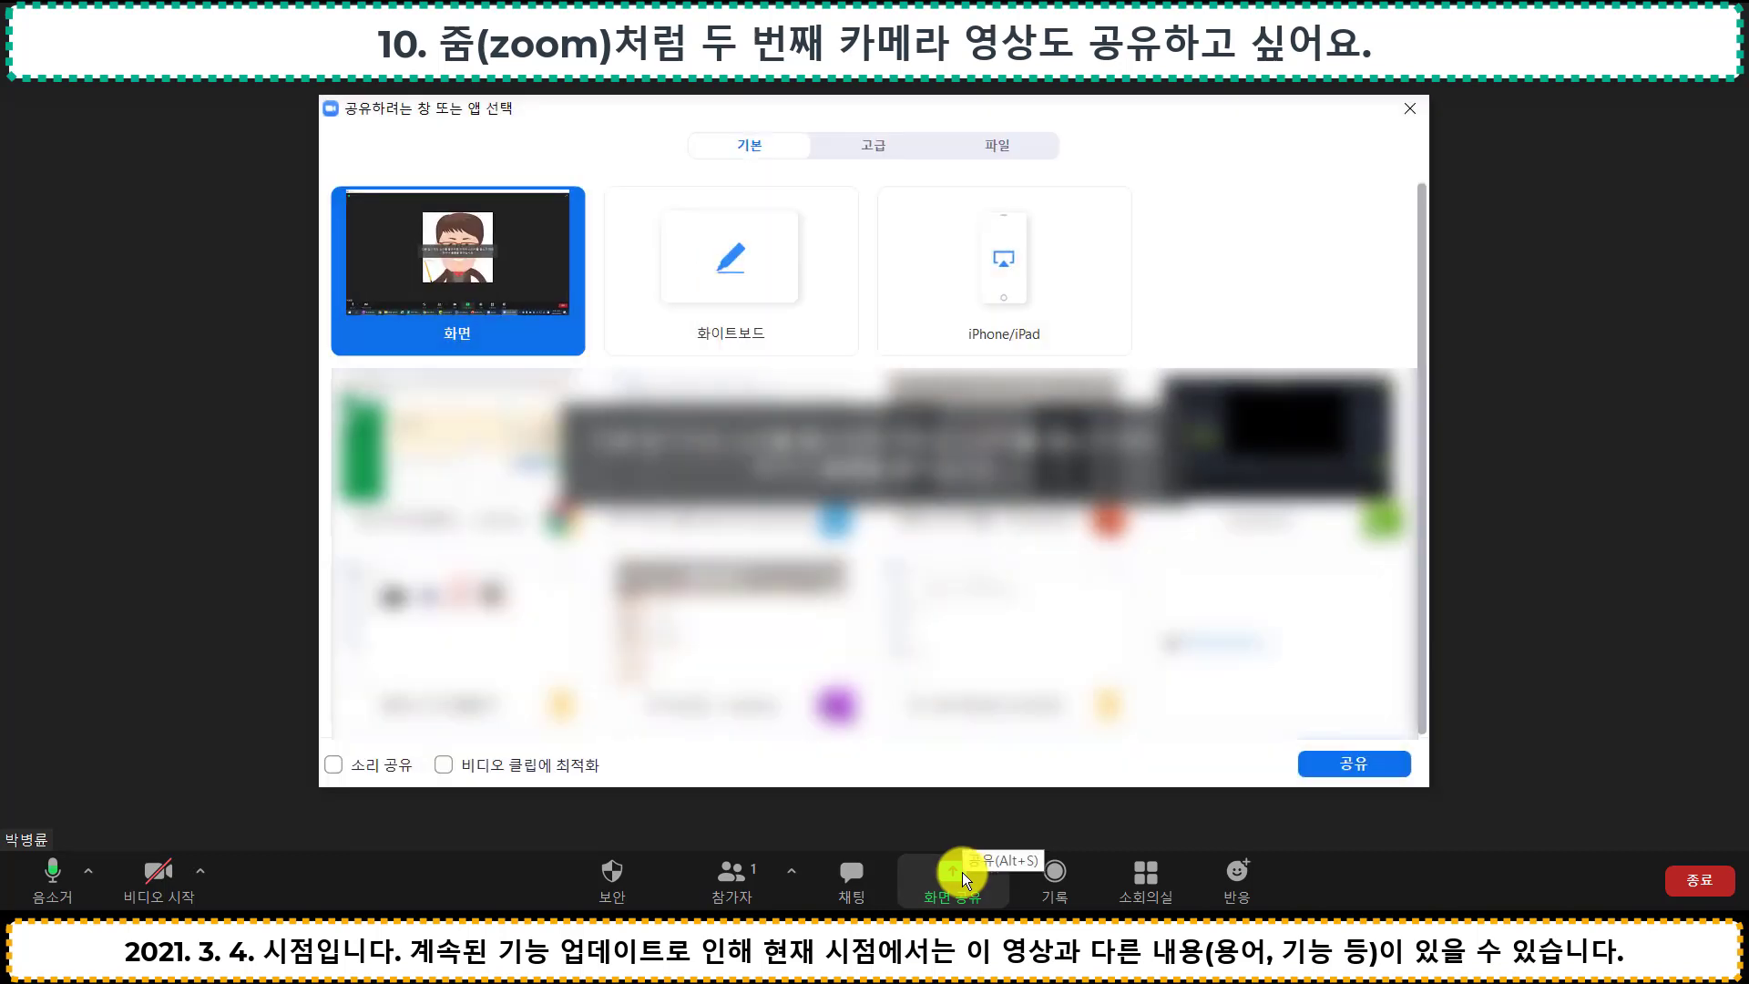
left_click(868, 136)
left_click(432, 503)
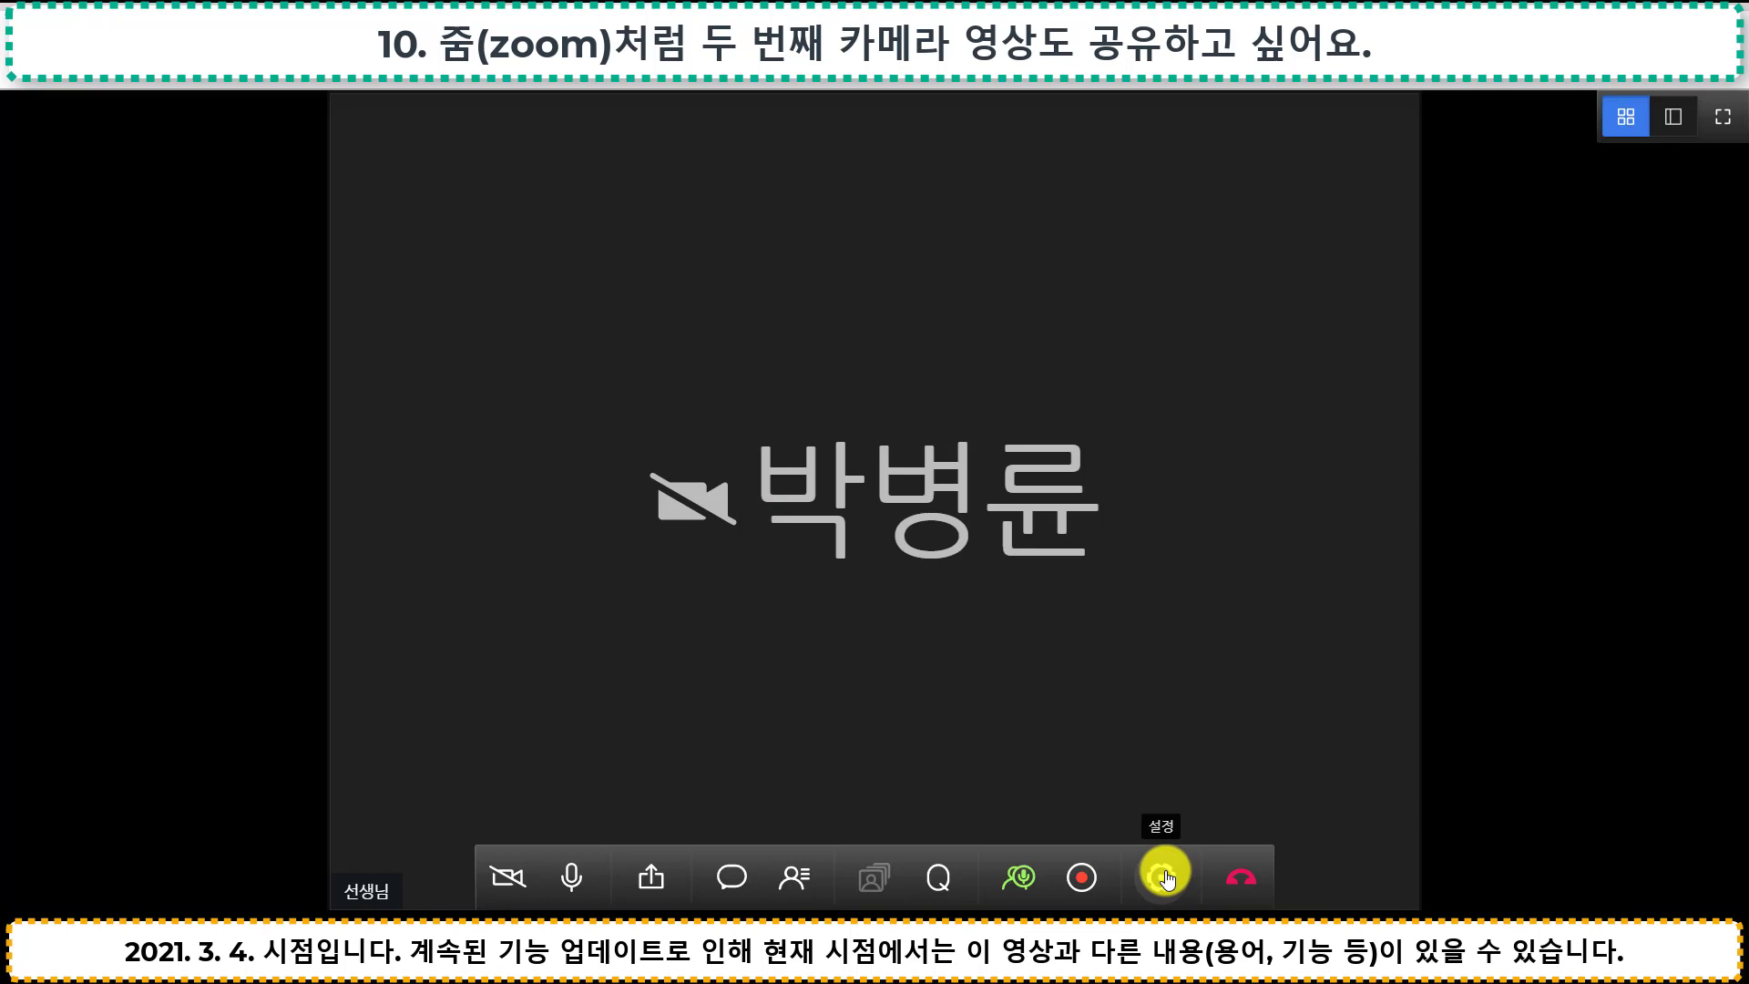
Back in the EBS Online Class meeting, select Integrated Camera (0c45:64ab) as the video camera and turn it on
left_click(1165, 876)
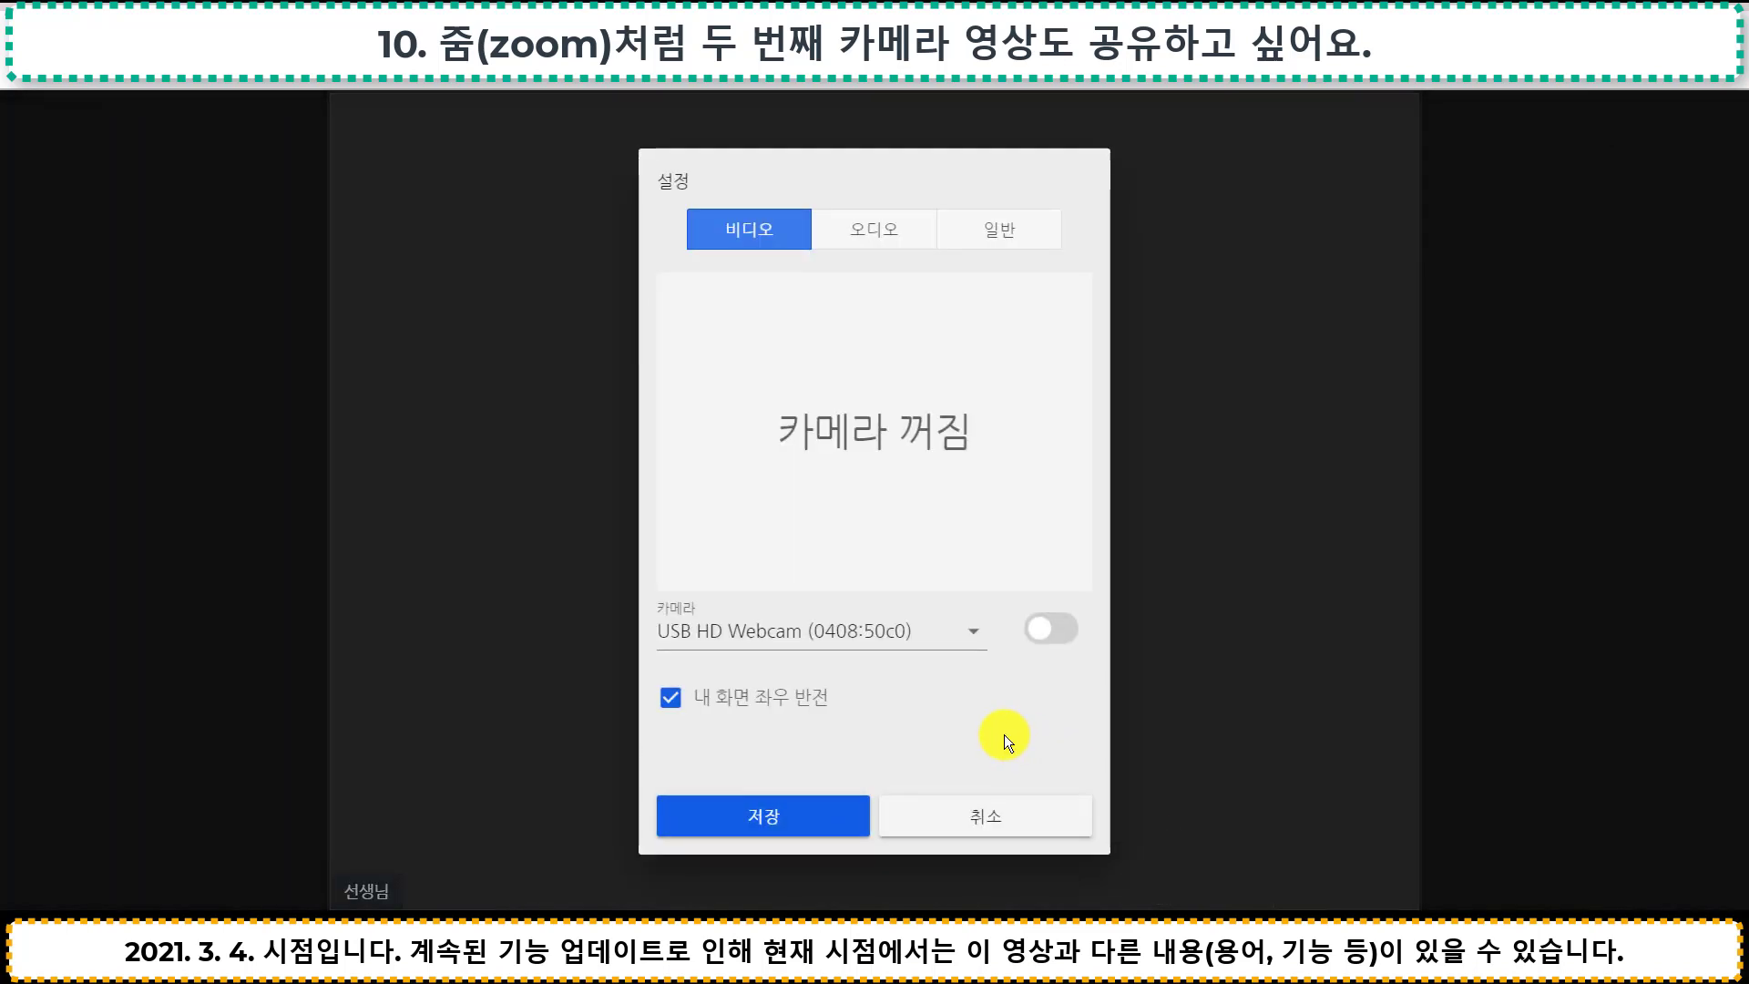
left_click(974, 642)
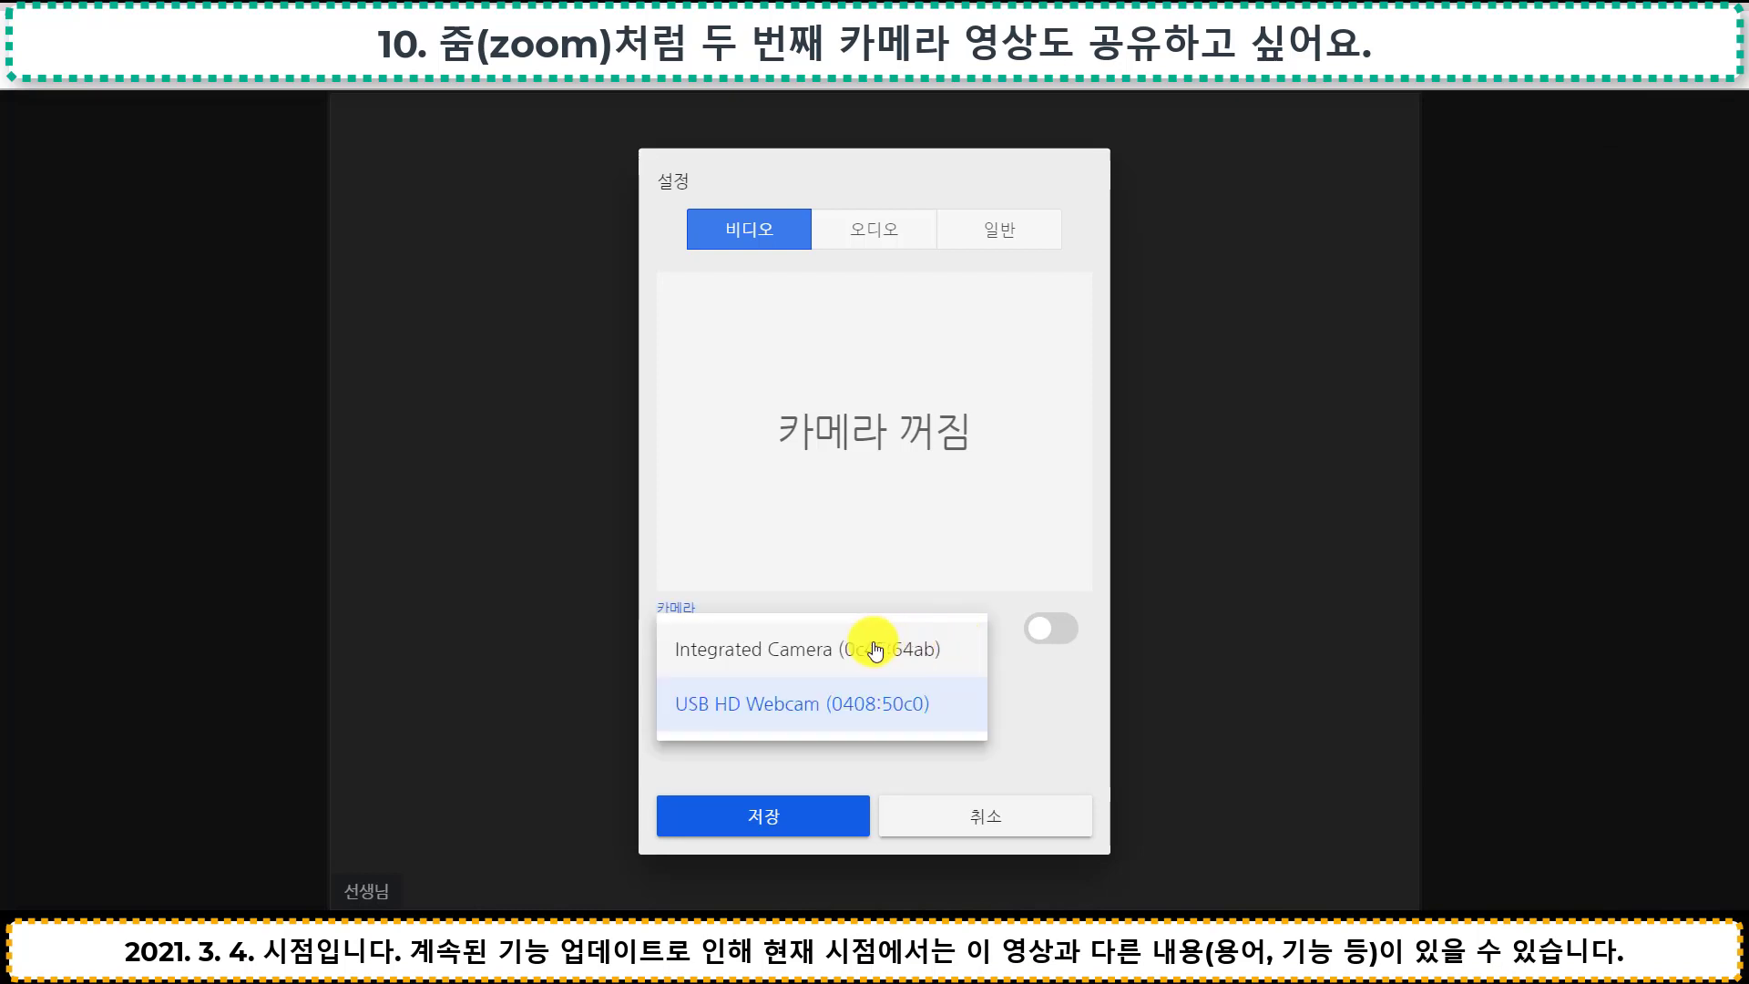
left_click(794, 650)
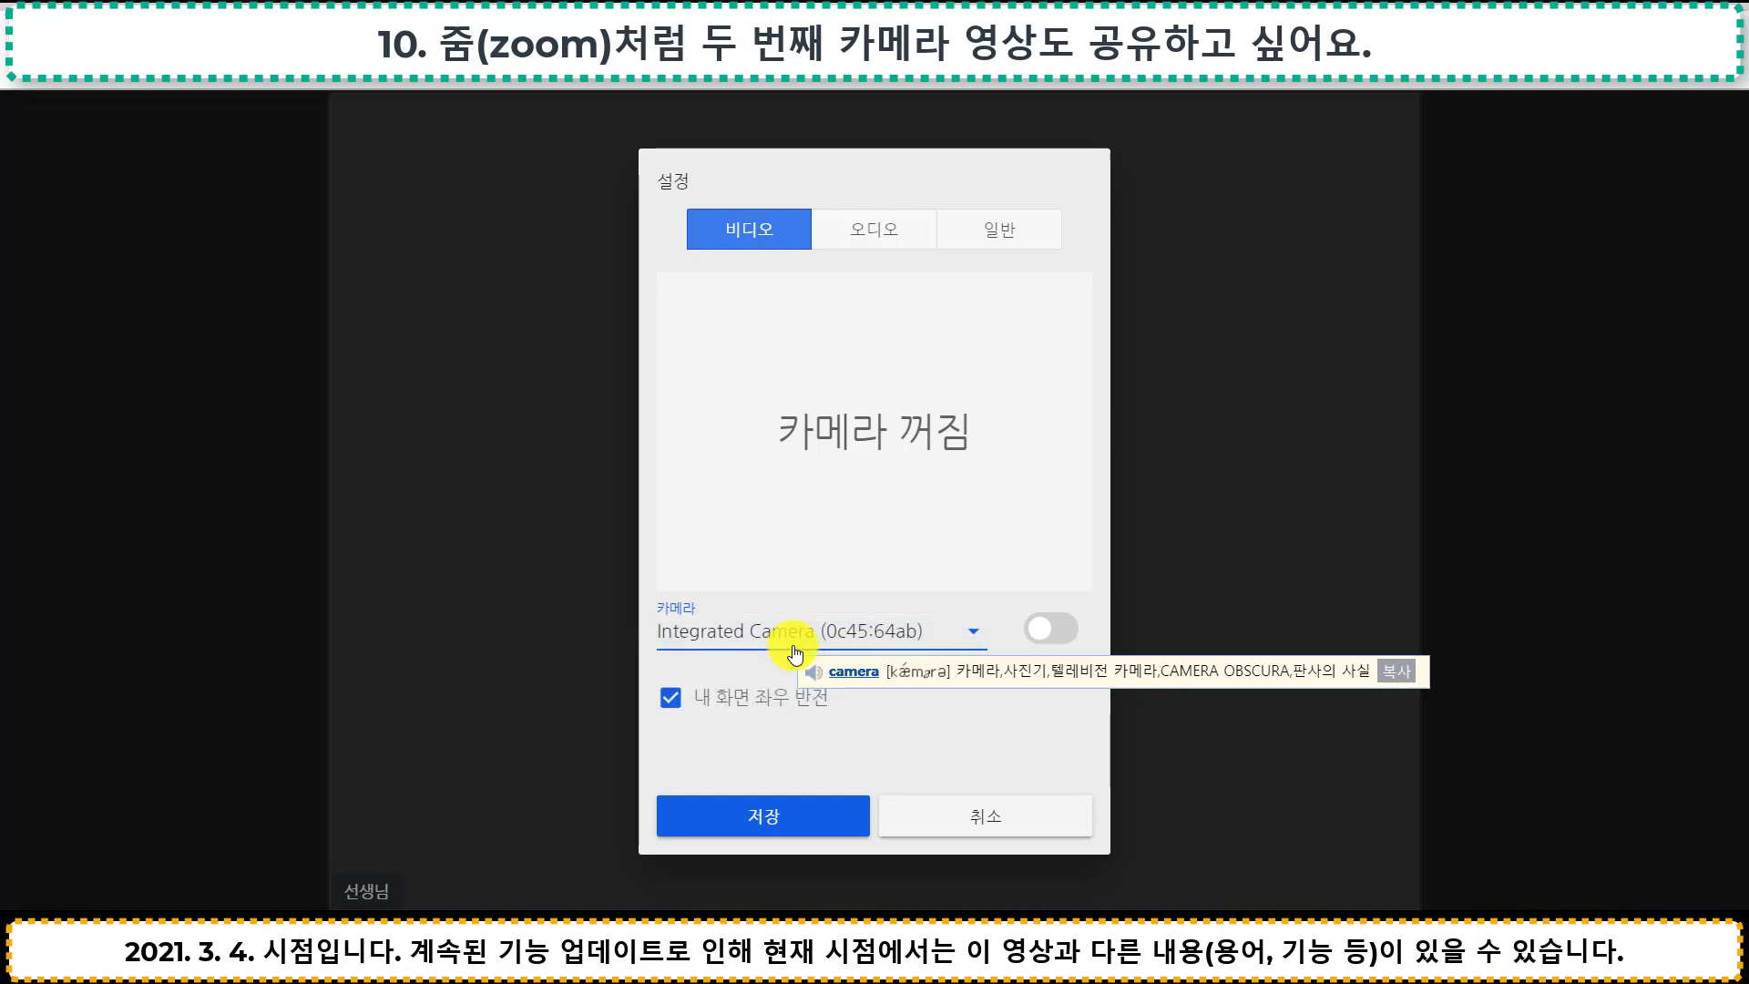
left_click(1054, 631)
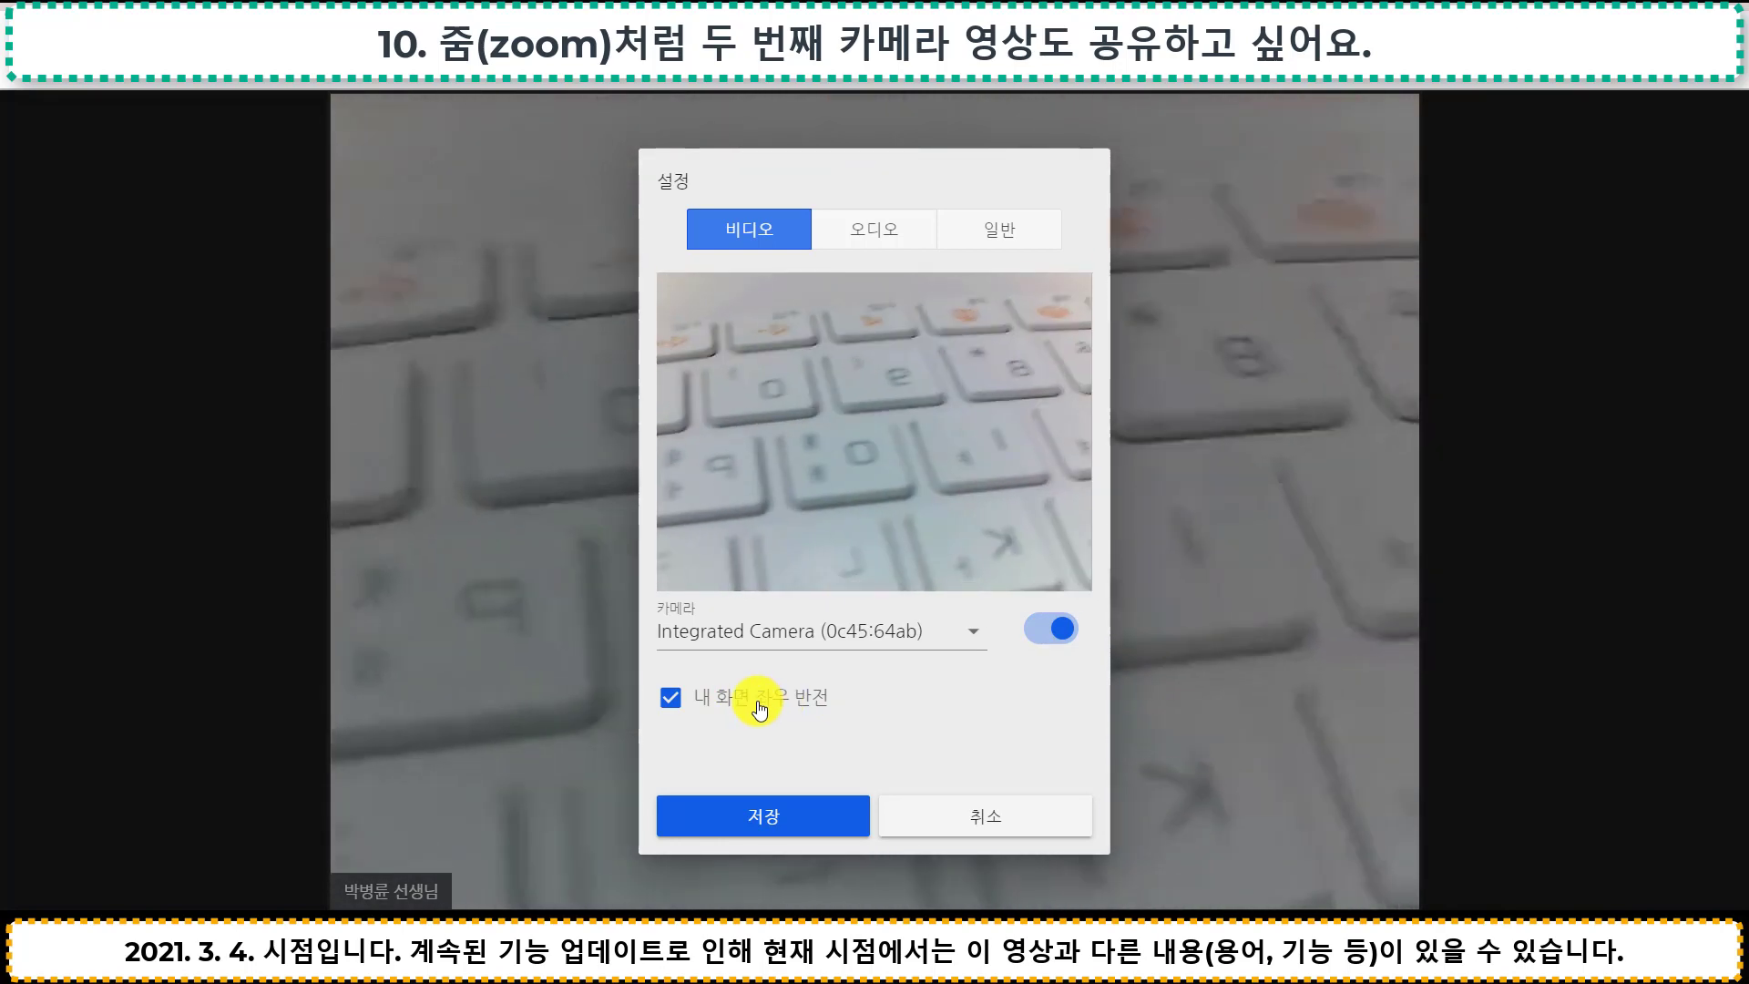
Disable horizontal mirroring of the teacher's own video and save the video settings
left_click(760, 708)
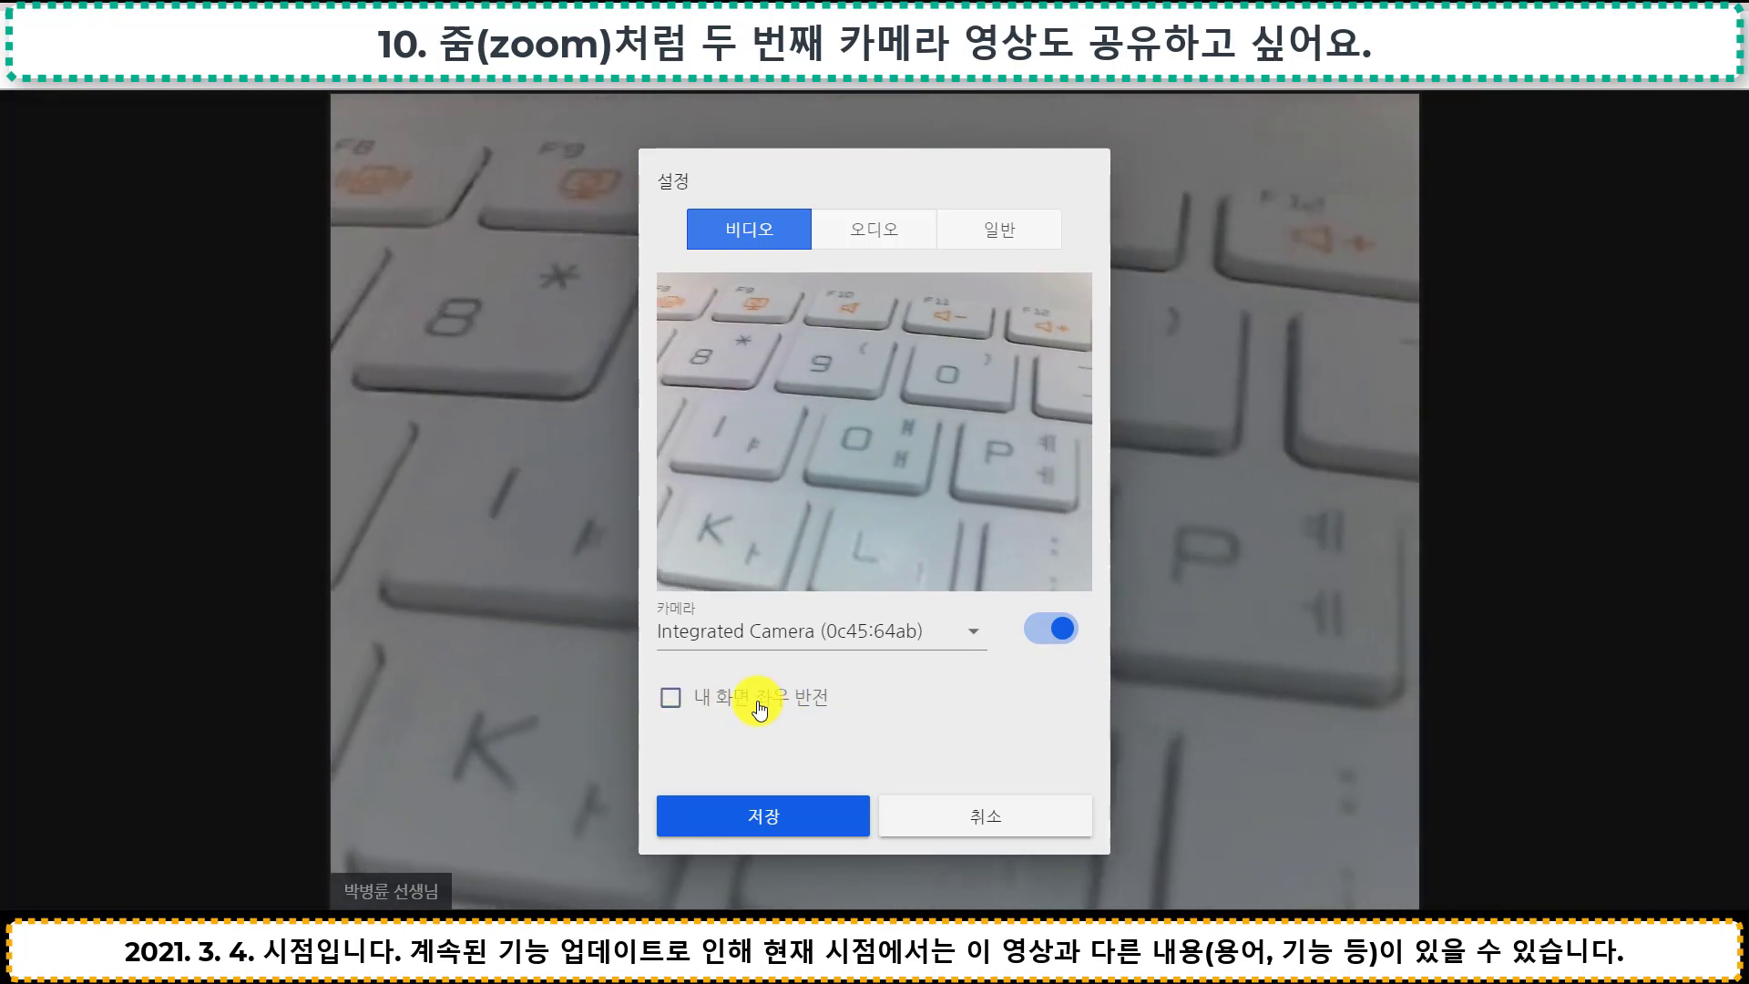
left_click(807, 818)
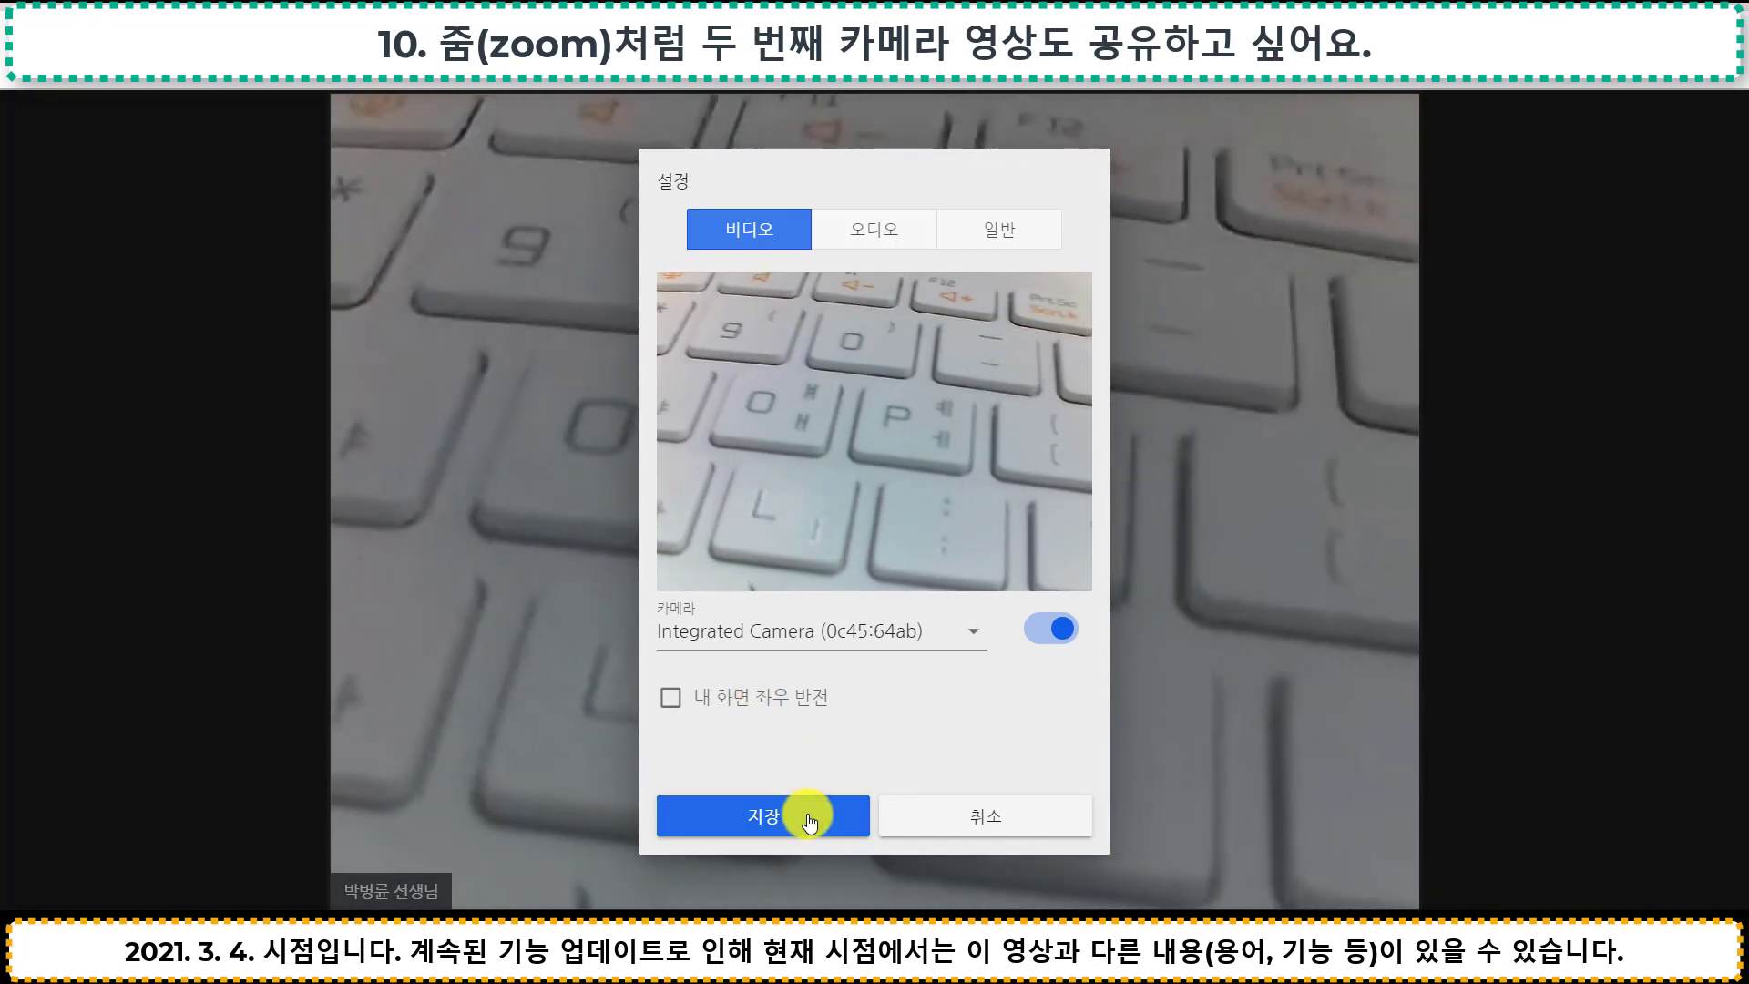
left_click(810, 820)
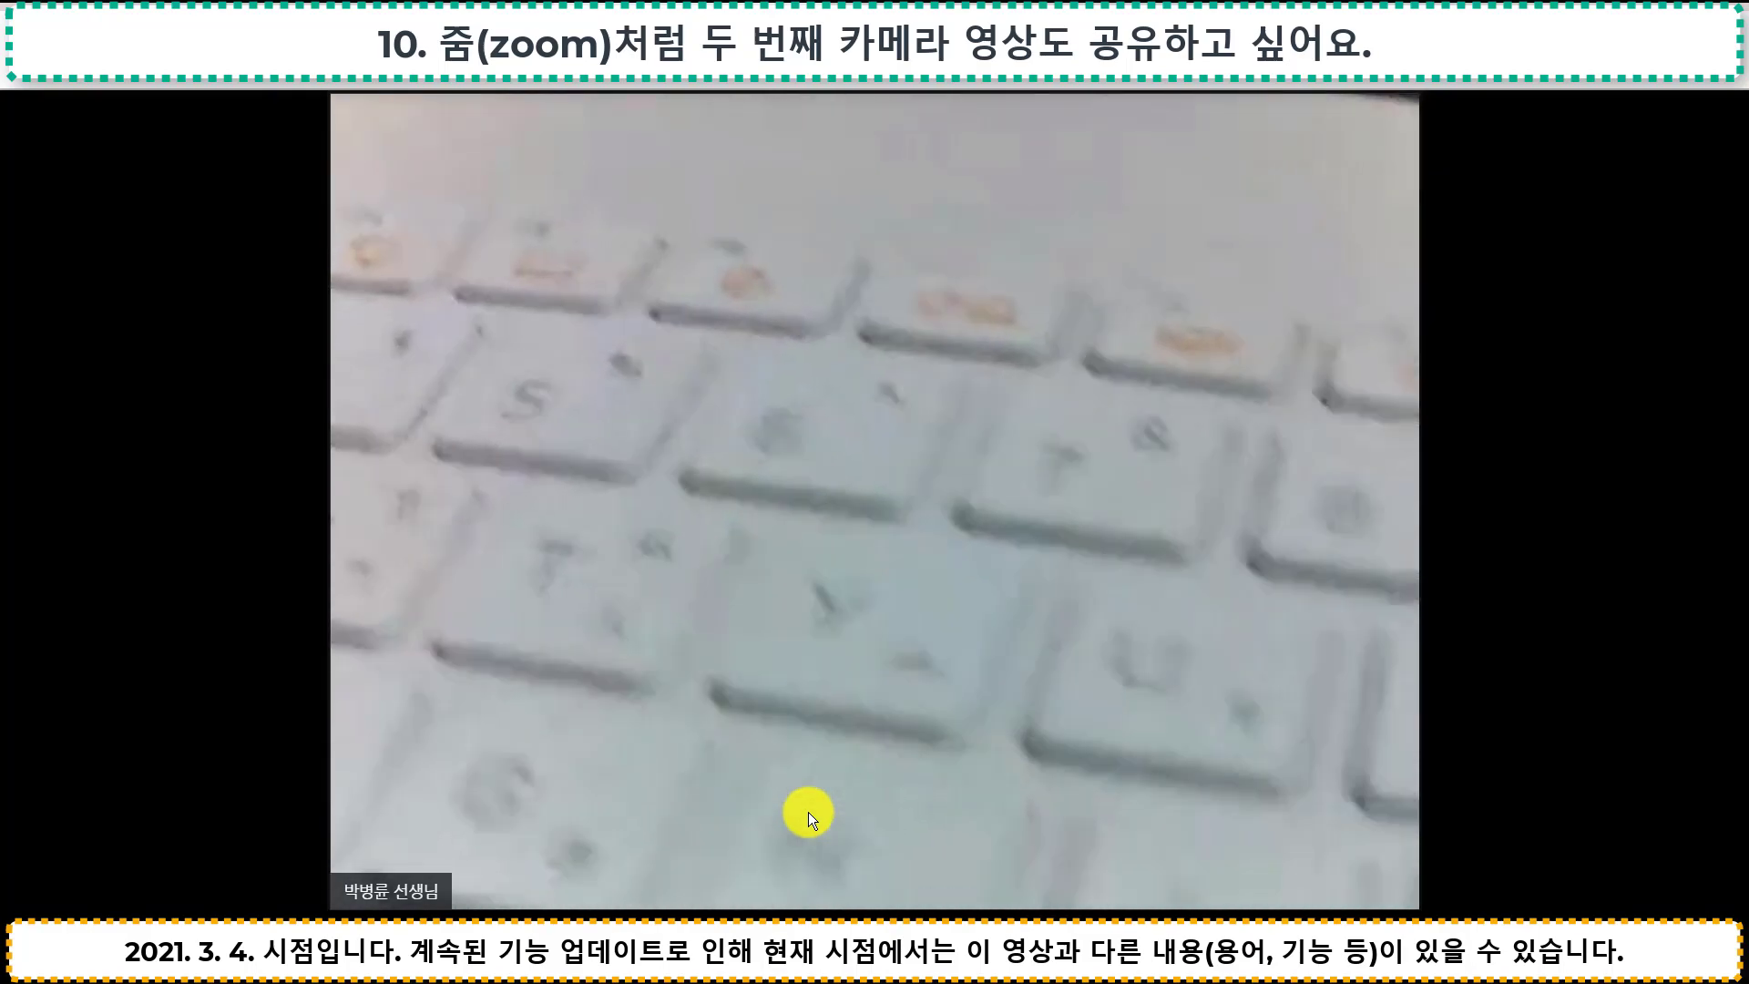
mouse_move(812, 812)
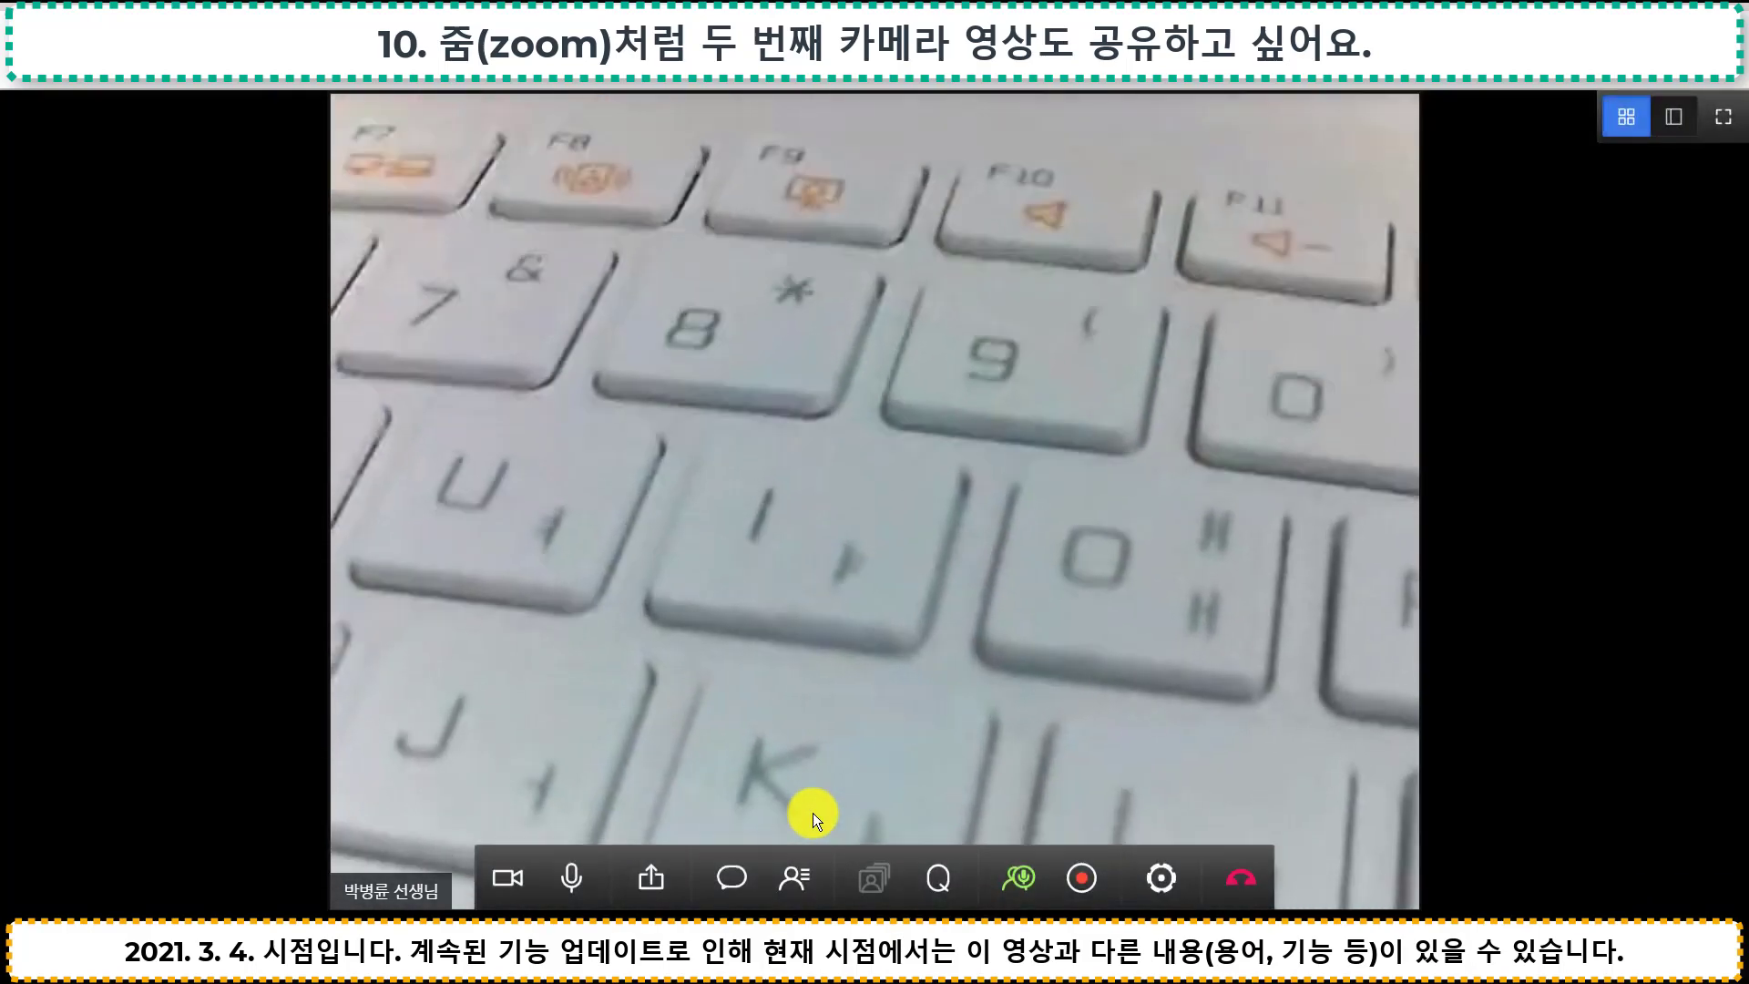